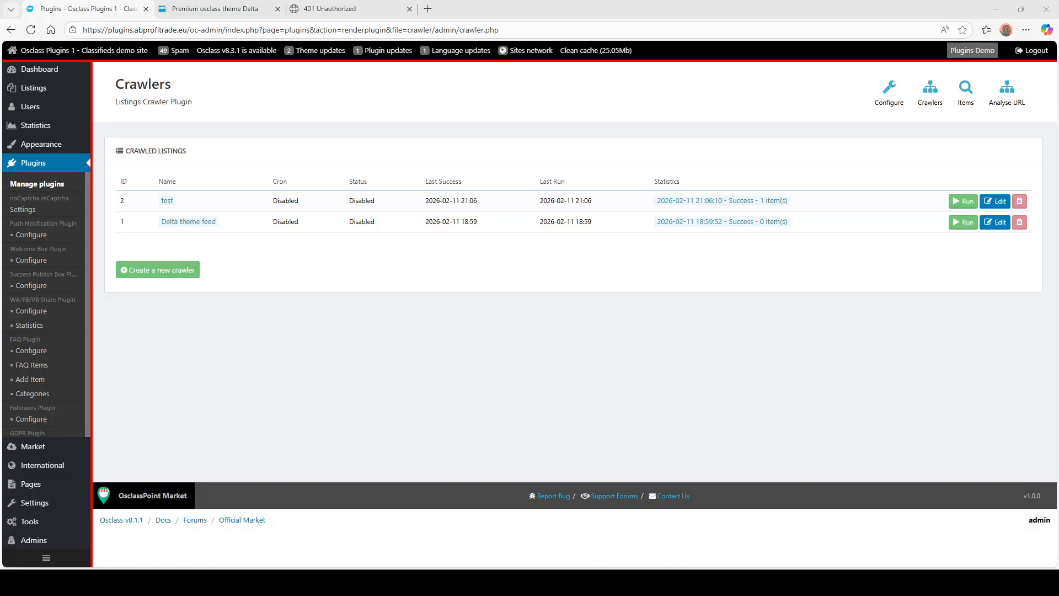
# - Open the Listings Crawler's Analyse URL page from the Crawlers page toolbar
pyautogui.click(1007, 89)
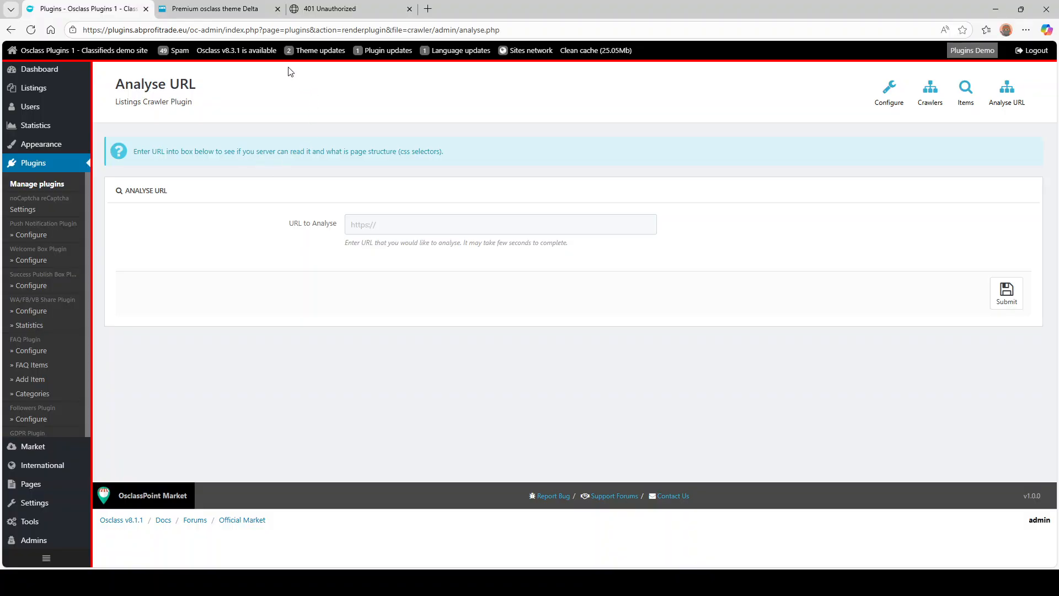
pyautogui.click(311, 9)
pyautogui.click(281, 34)
pyautogui.hotkey('ctrl', 'c')
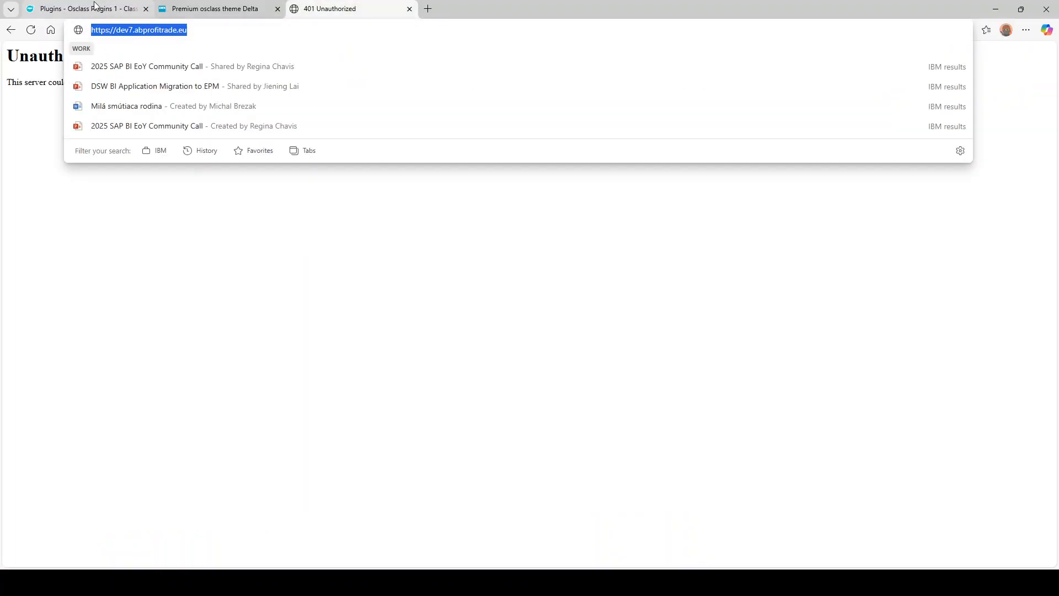
pyautogui.click(88, 9)
pyautogui.click(391, 219)
pyautogui.hotkey('ctrl', 'v')
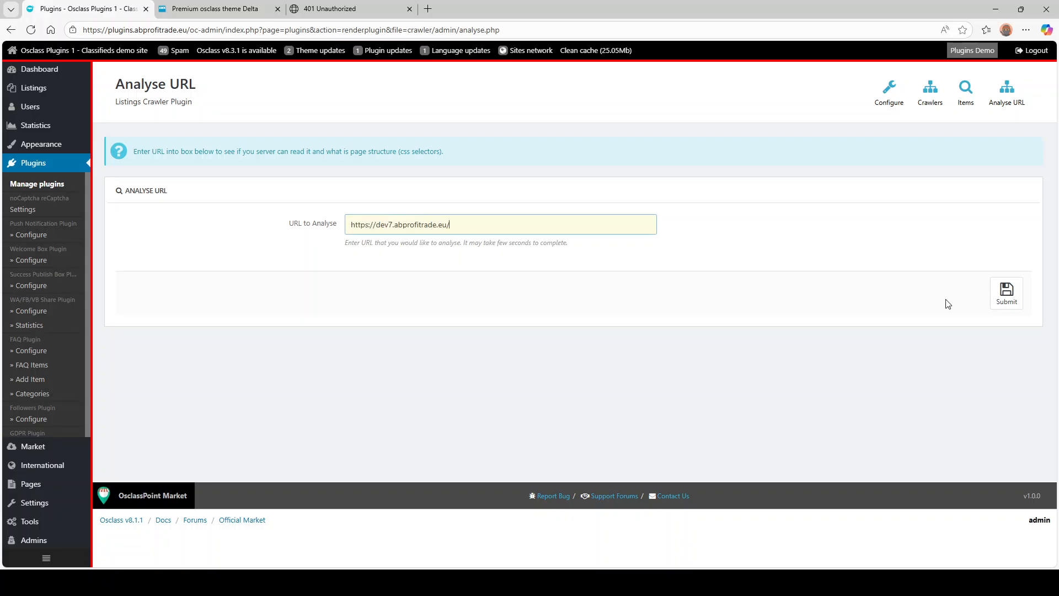
pyautogui.click(1003, 297)
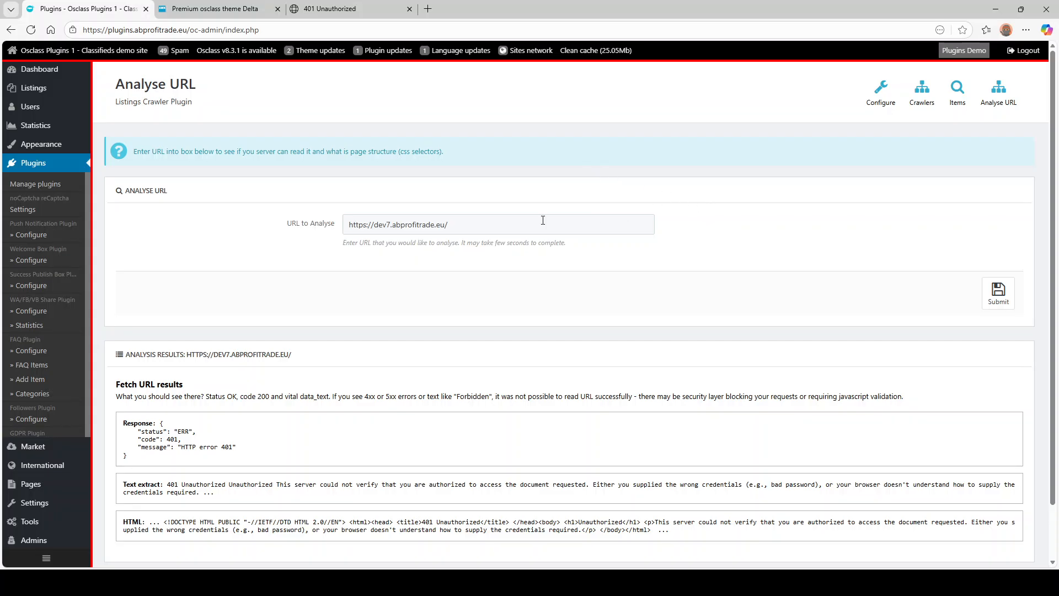
# - Review the HTTP 401 Unauthorized error in the response, text extract and returned HTML, then bring up the Delta demo
pyautogui.scroll(-1, 193, 254)
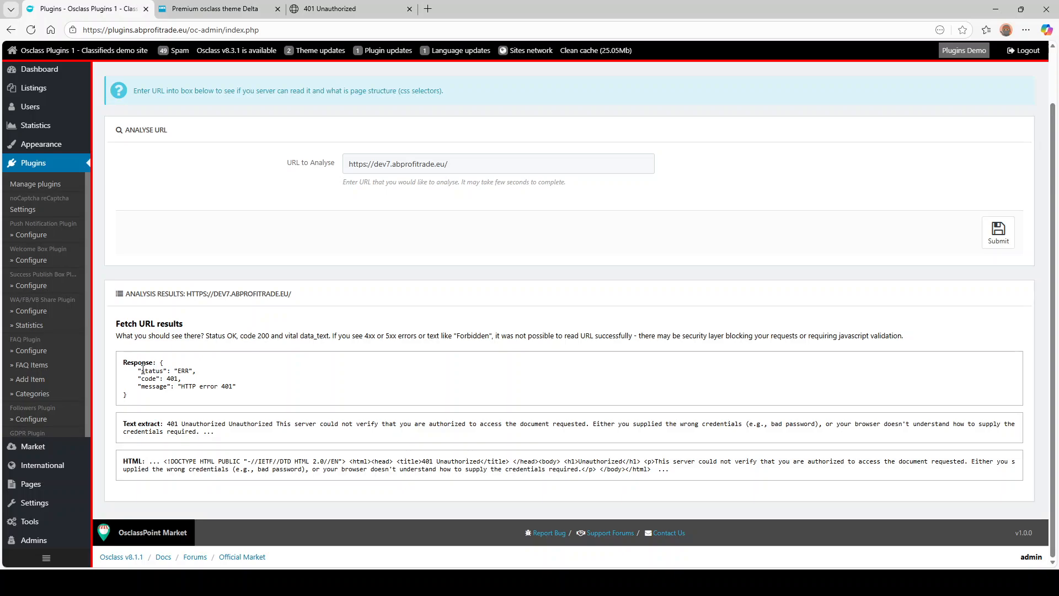
pyautogui.moveTo(144, 371); pyautogui.dragTo(192, 388)
pyautogui.click(175, 377)
pyautogui.moveTo(167, 423); pyautogui.dragTo(205, 434)
pyautogui.click(221, 437)
pyautogui.moveTo(171, 462); pyautogui.dragTo(629, 469)
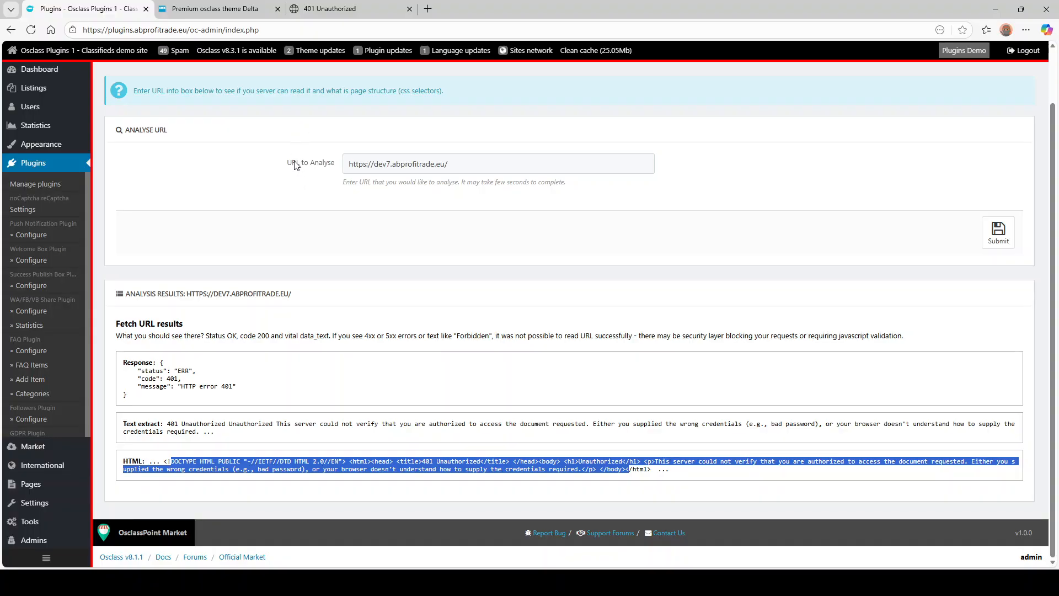
pyautogui.click(215, 11)
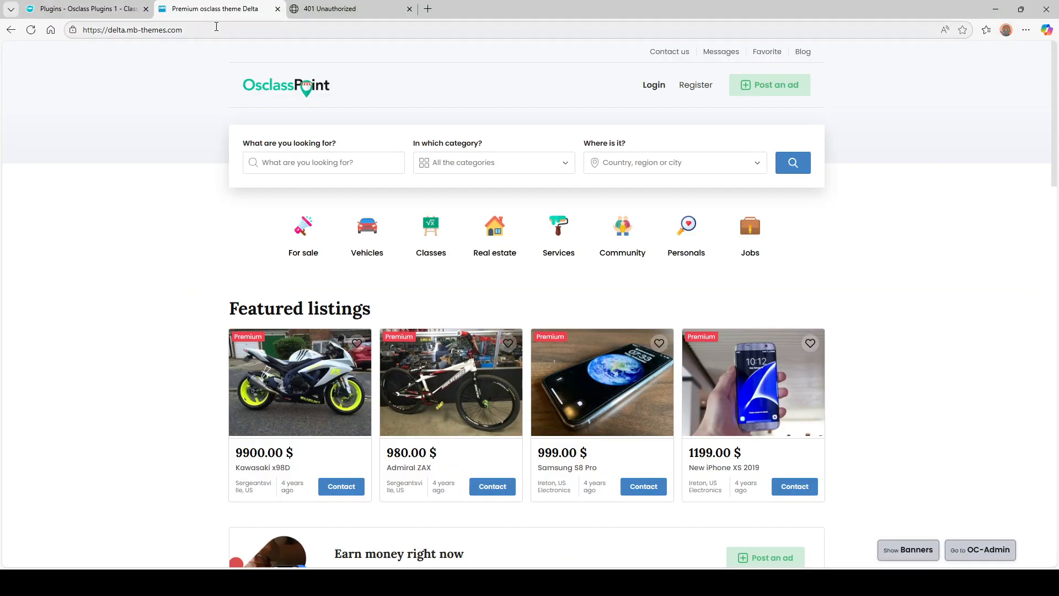
# - Open the Delta demo's For sale category with 318 results and copy its /for-sale address
pyautogui.click(216, 30)
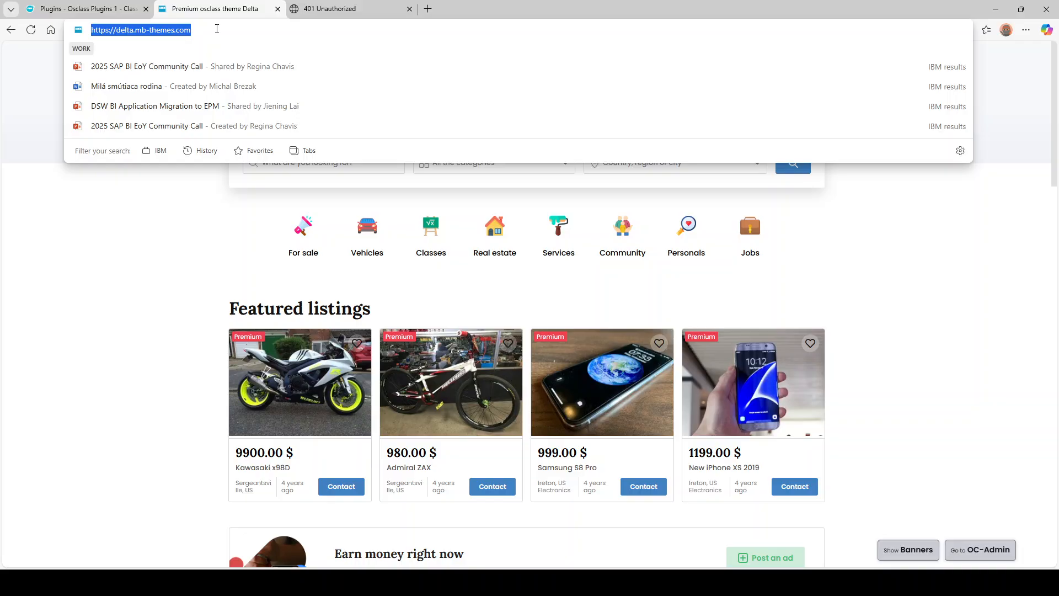
pyautogui.click(172, 287)
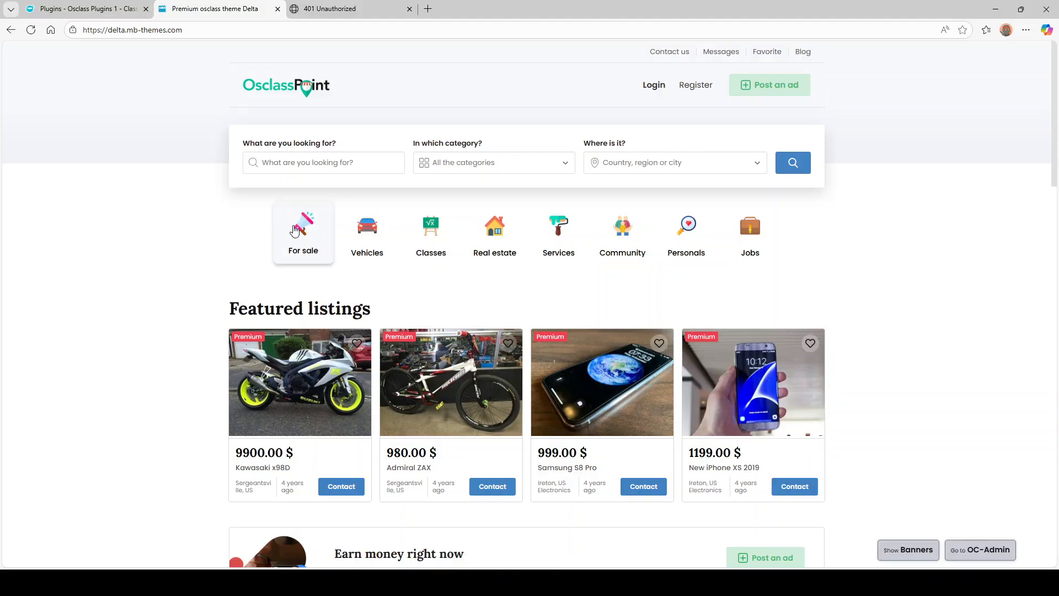
pyautogui.click(295, 230)
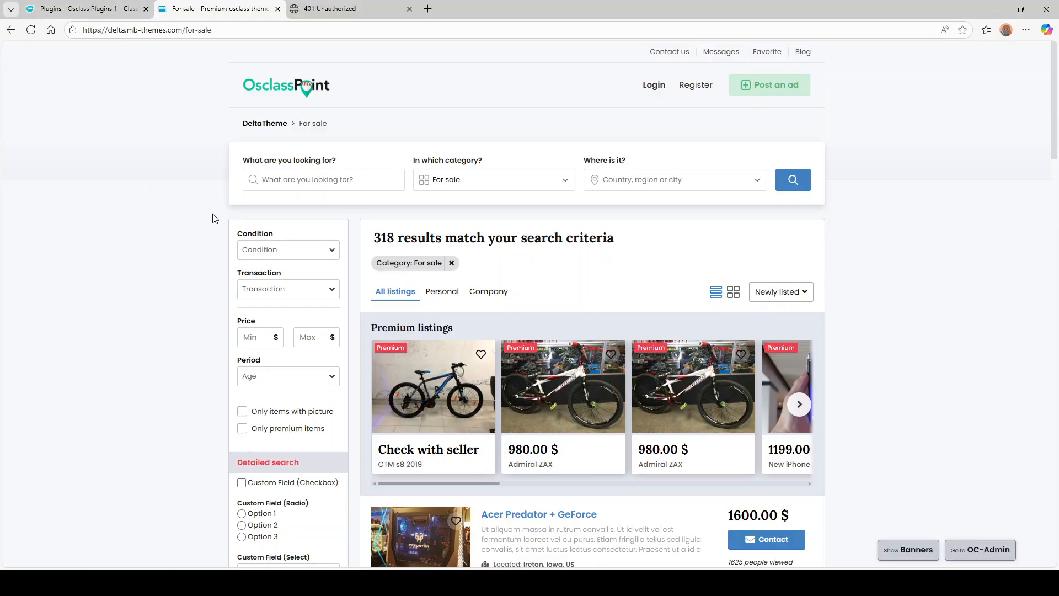
pyautogui.scroll(-8, 191, 222)
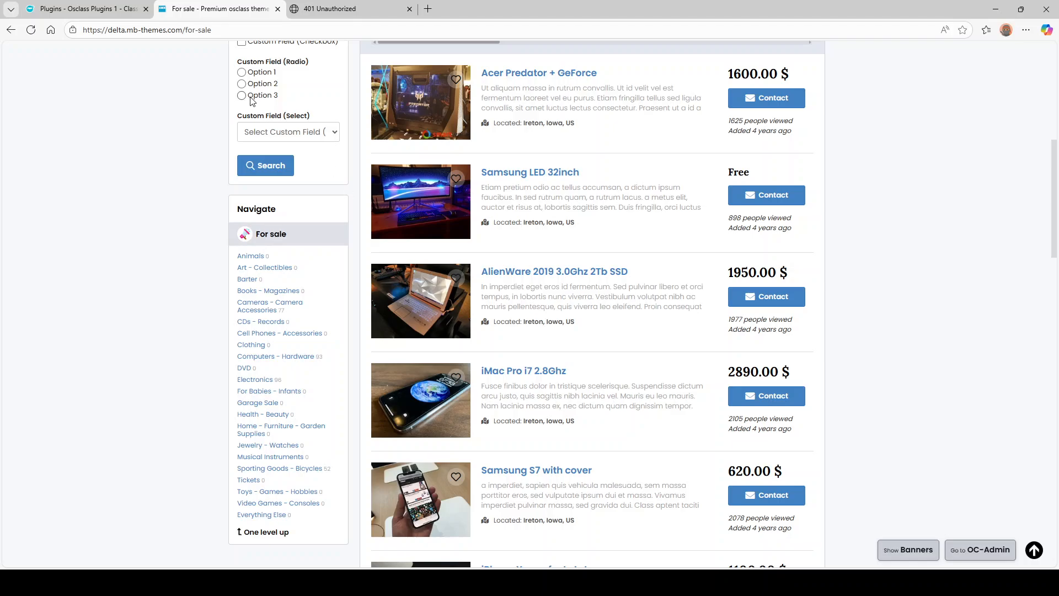
pyautogui.click(207, 30)
pyautogui.hotkey('ctrl', 'c')
pyautogui.click(104, 10)
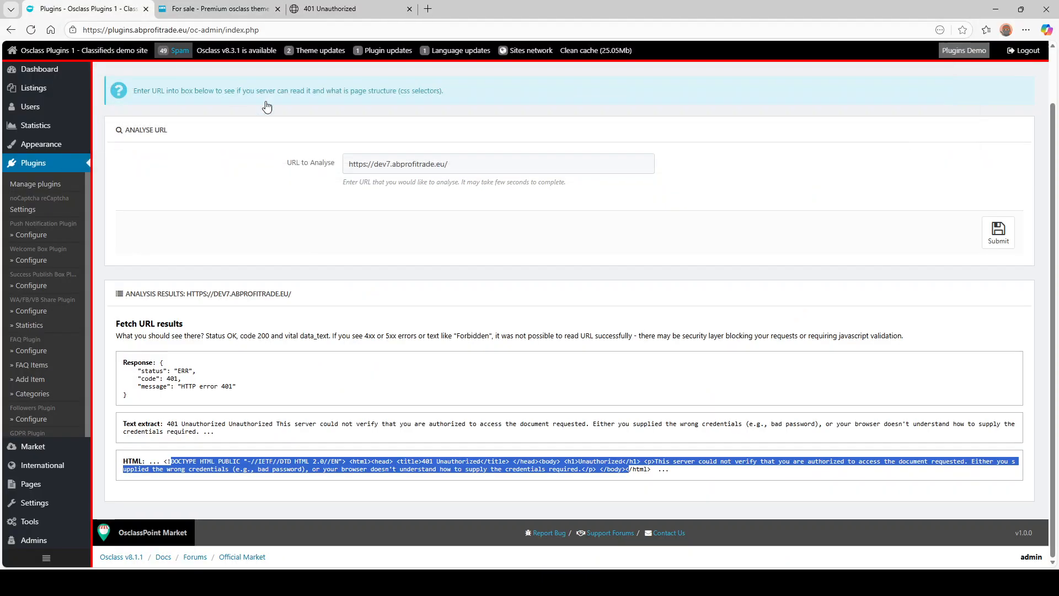
pyautogui.tripleClick(438, 166)
pyautogui.hotkey('ctrl', 'v')
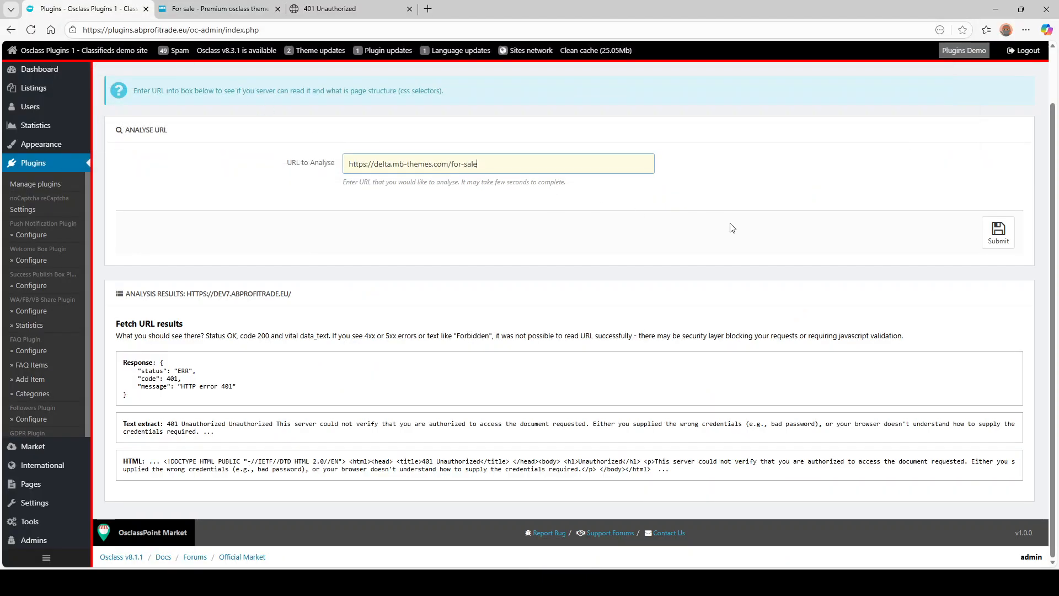
pyautogui.click(998, 232)
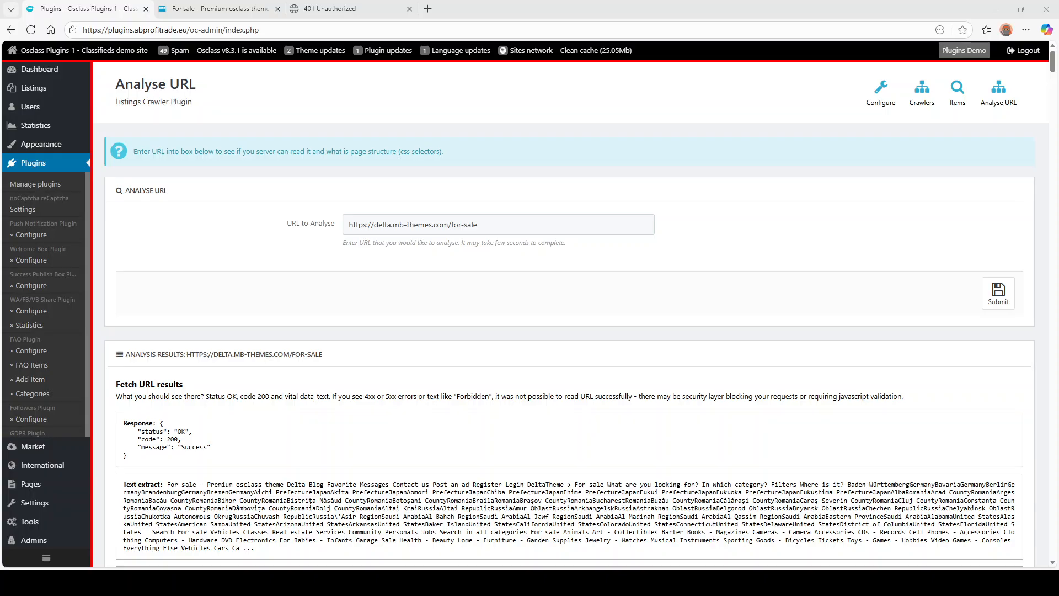
# - Compare the OK/200 text extract and HTML, including the iMac Pro image markup, against the live page
pyautogui.scroll(-2, 568, 331)
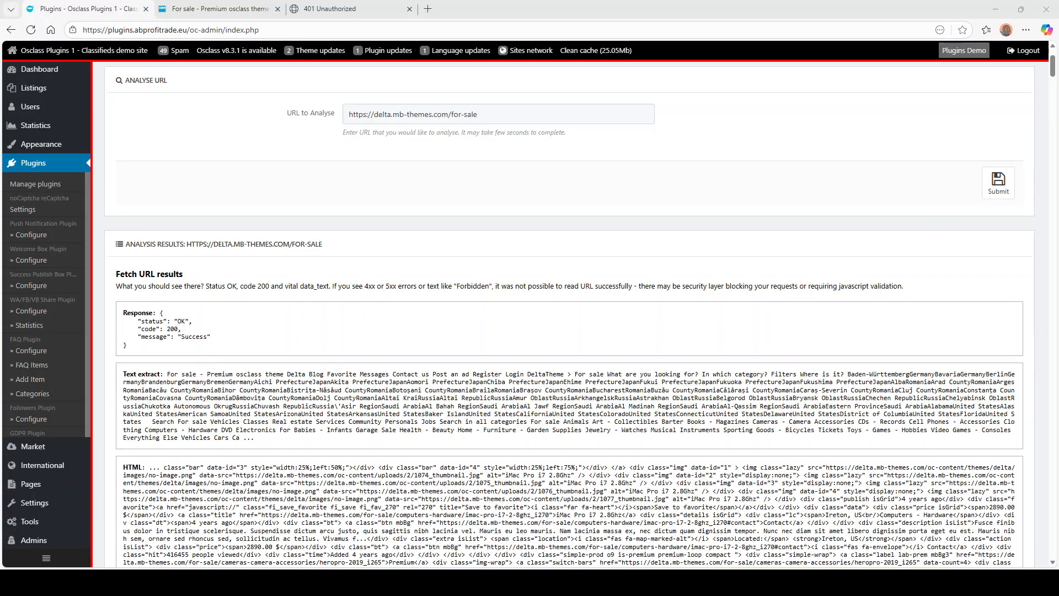
pyautogui.moveTo(207, 374); pyautogui.dragTo(353, 427)
pyautogui.click(216, 5)
pyautogui.scroll(8, 548, 187)
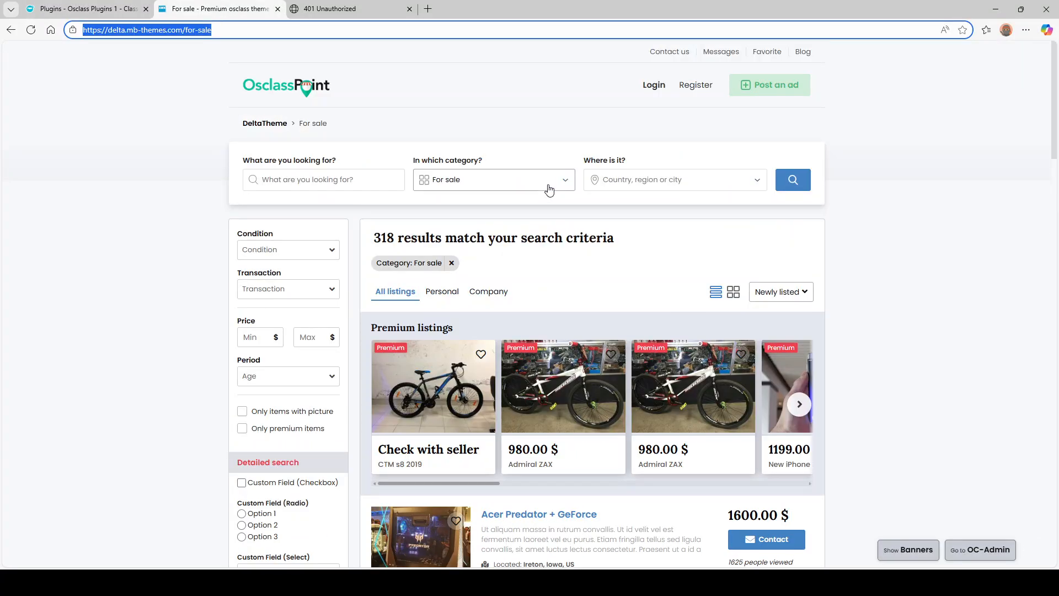
pyautogui.hotkey('ctrl', 'shift', 'Tab')
pyautogui.scroll(-4, 286, 198)
pyautogui.moveTo(208, 247); pyautogui.dragTo(449, 299)
pyautogui.click(585, 304)
pyautogui.moveTo(549, 262); pyautogui.dragTo(585, 279)
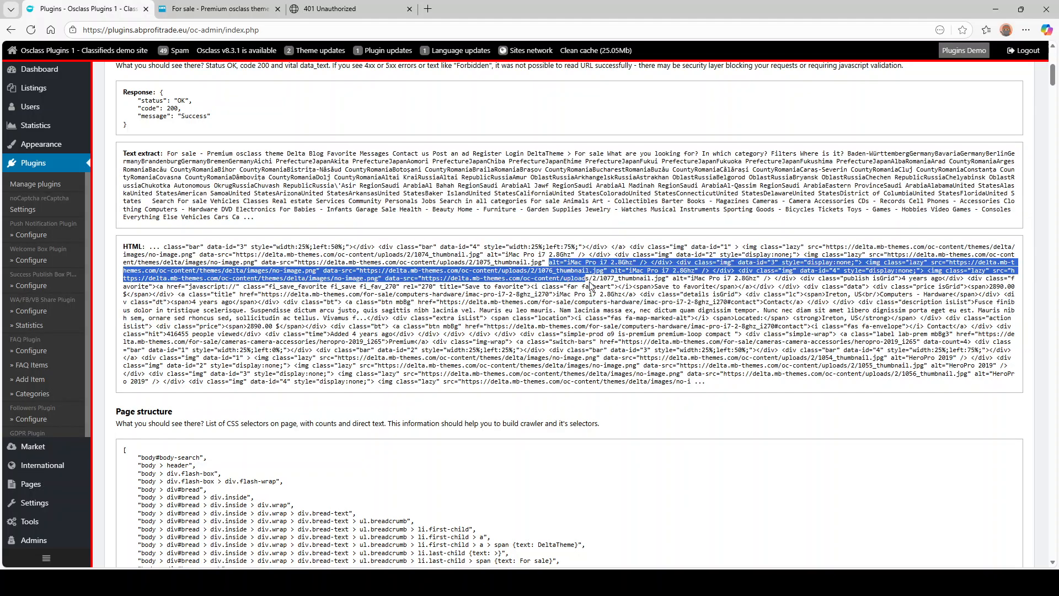
pyautogui.scroll(-6, 329, 283)
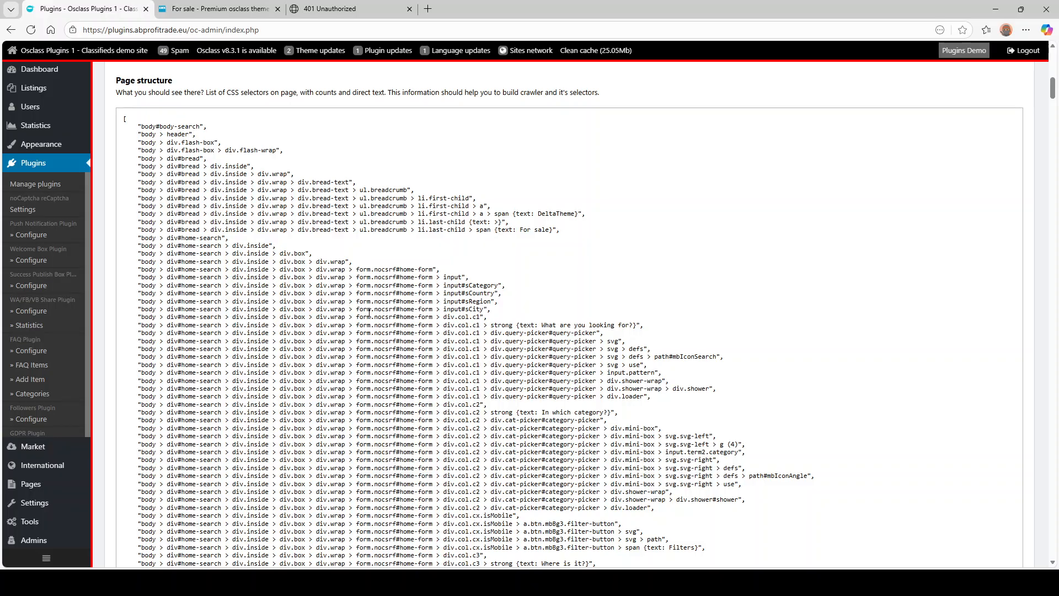
pyautogui.scroll(-2, 367, 312)
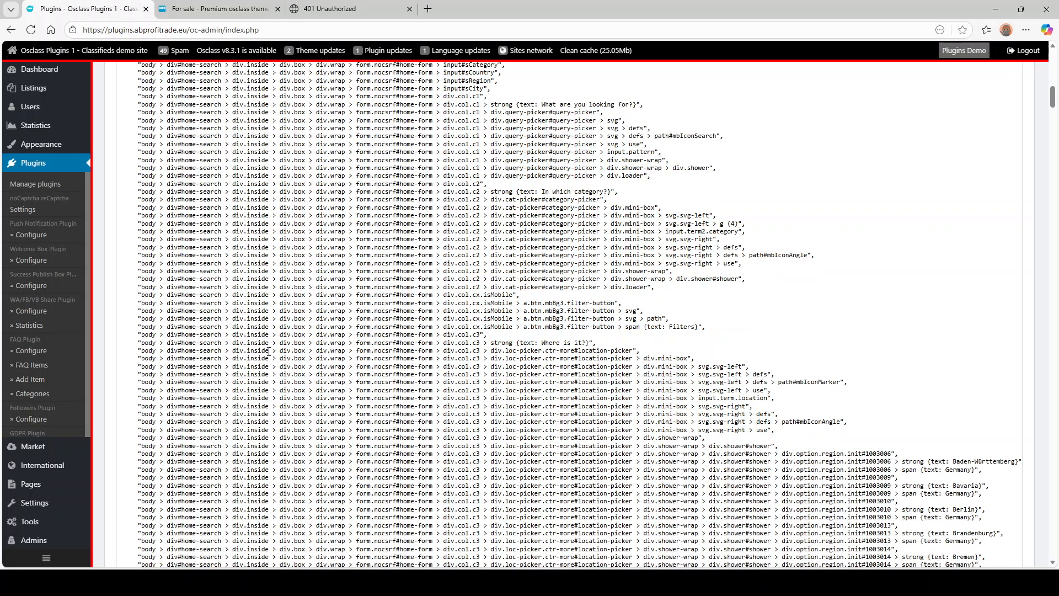
pyautogui.scroll(-6, 363, 373)
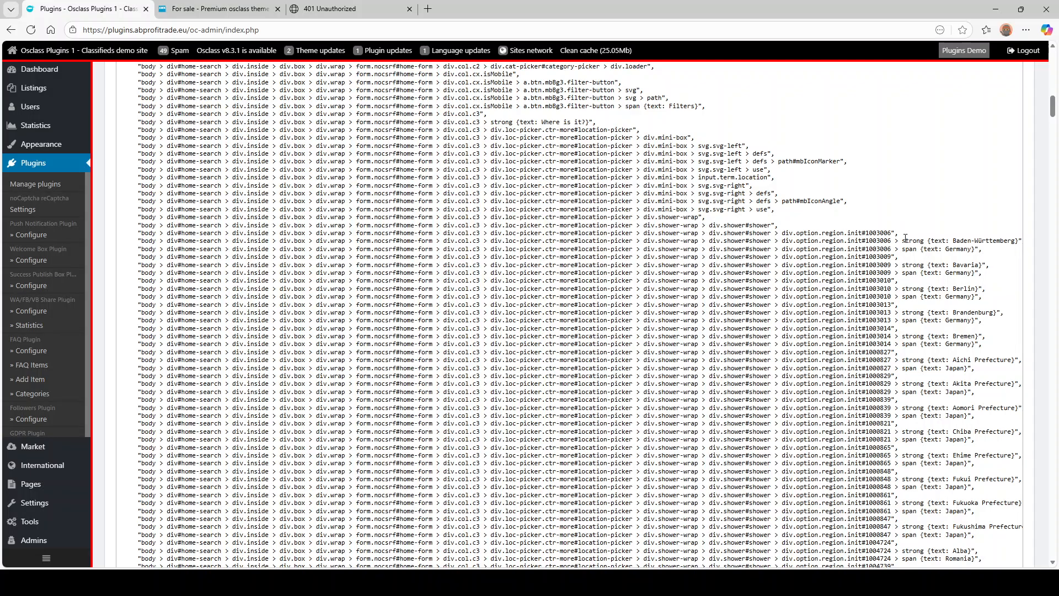
pyautogui.moveTo(930, 238)
pyautogui.mouseDown()
pyautogui.moveTo(1017, 239)
pyautogui.moveTo(949, 238)
pyautogui.mouseUp()
pyautogui.scroll(-6, 931, 254)
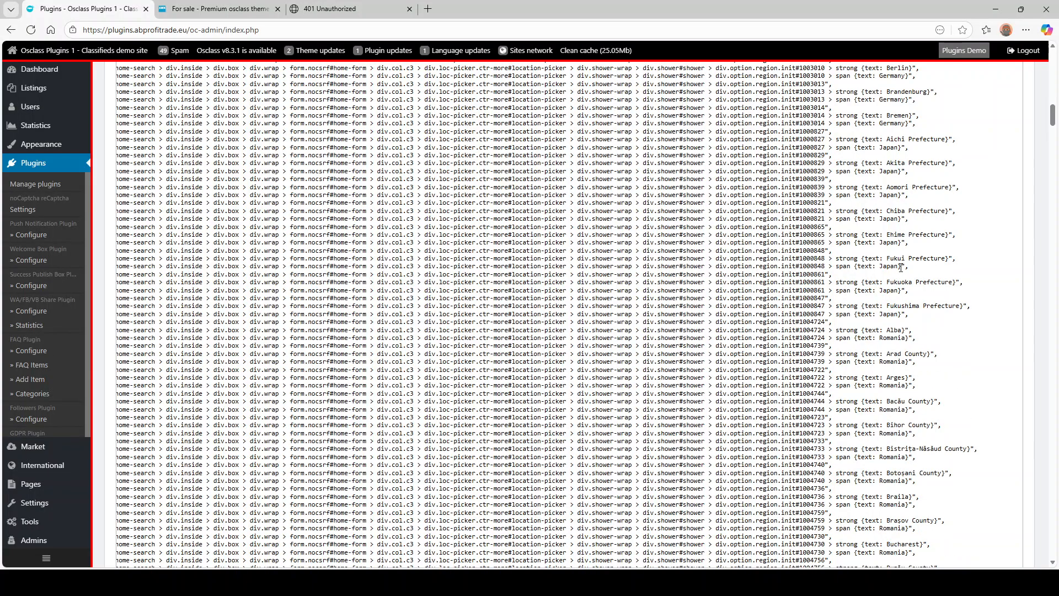
pyautogui.scroll(-20, 891, 279)
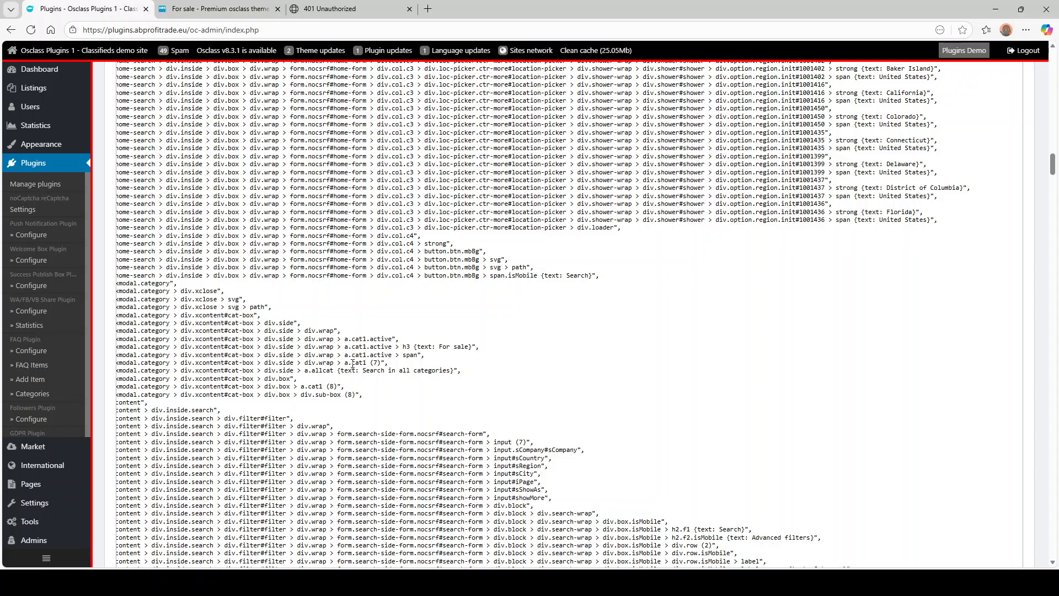
pyautogui.moveTo(351, 362); pyautogui.dragTo(381, 363)
pyautogui.scroll(-2, 315, 318)
pyautogui.moveTo(308, 349); pyautogui.dragTo(173, 334)
pyautogui.click(369, 345)
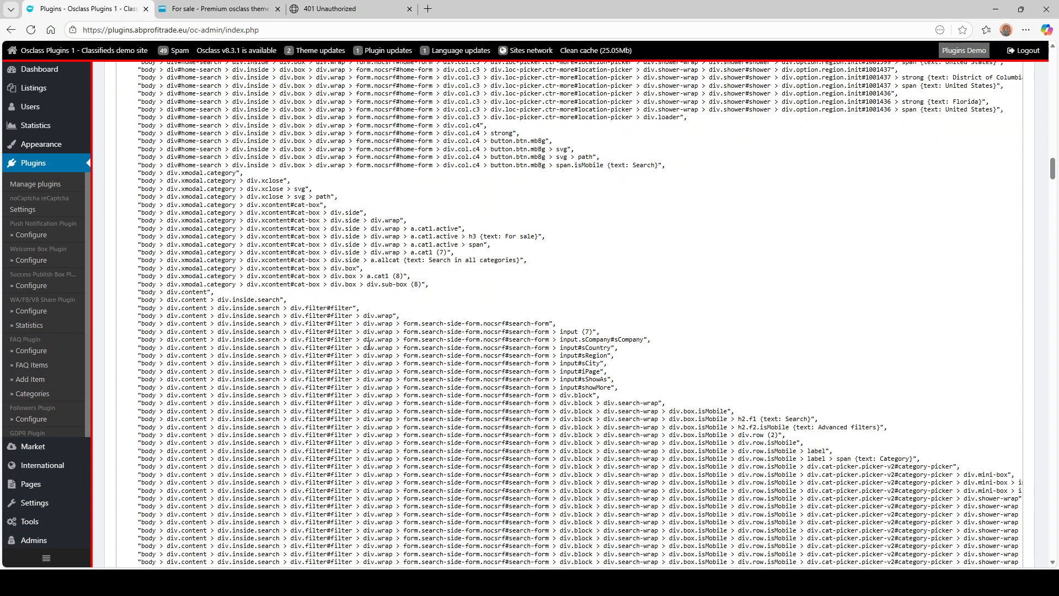
pyautogui.scroll(20, 393, 381)
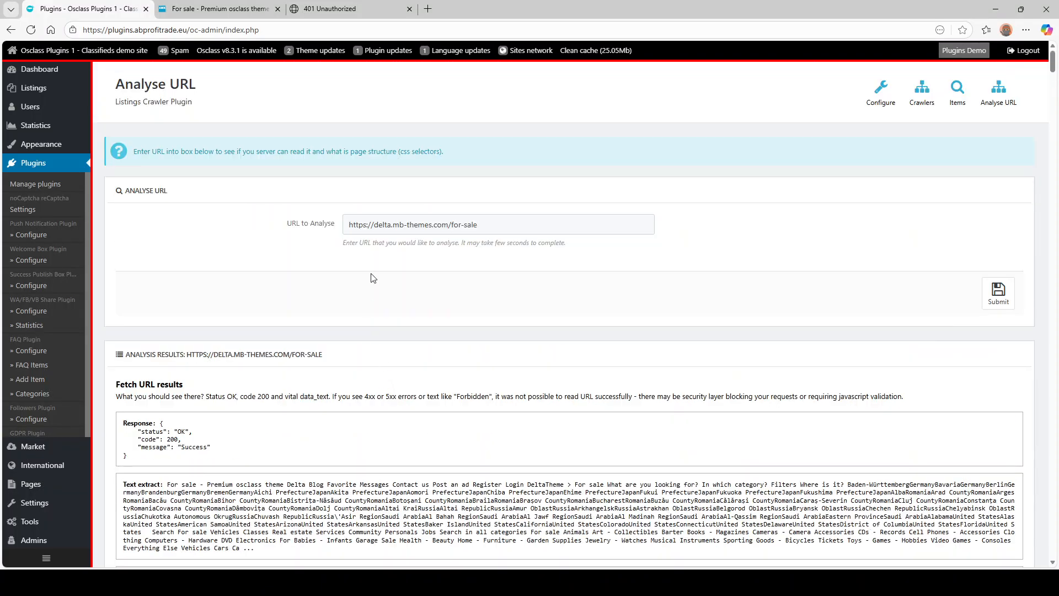
# - Start a new crawler from the crawler list and name it 'Demo'
pyautogui.click(924, 95)
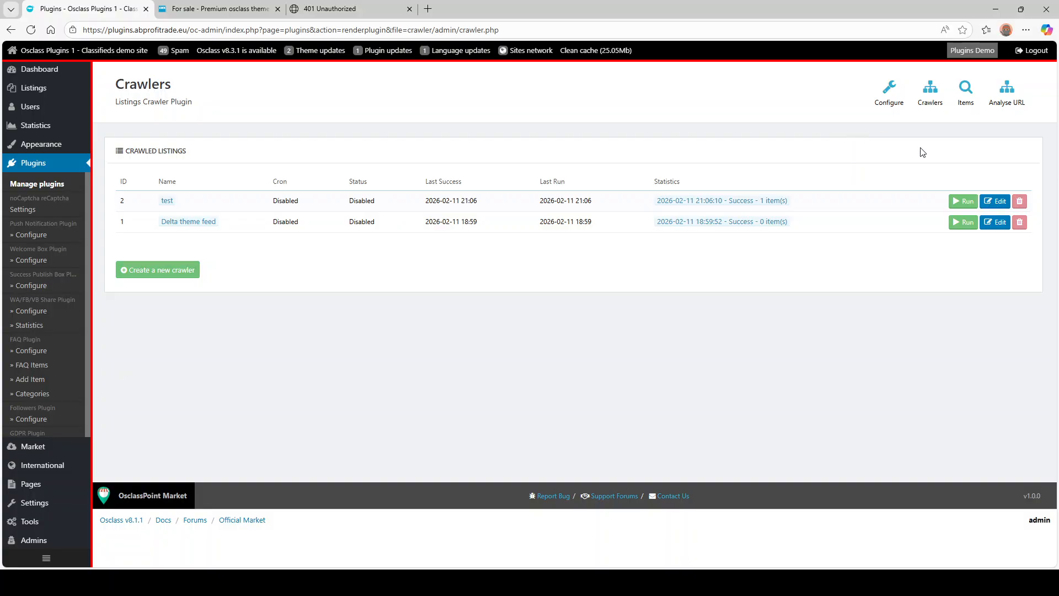
pyautogui.click(148, 274)
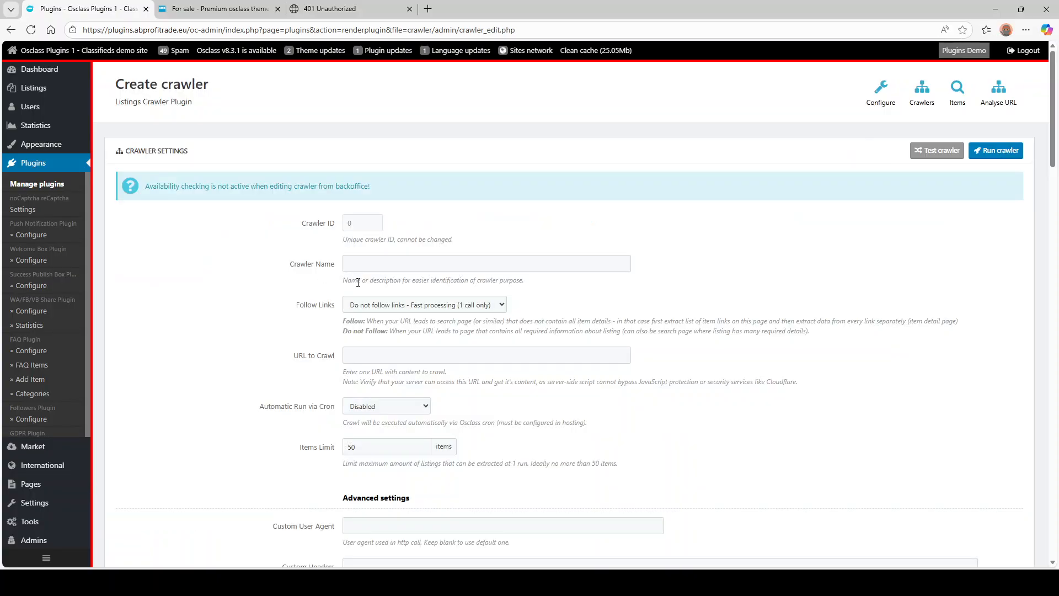
pyautogui.click(448, 264)
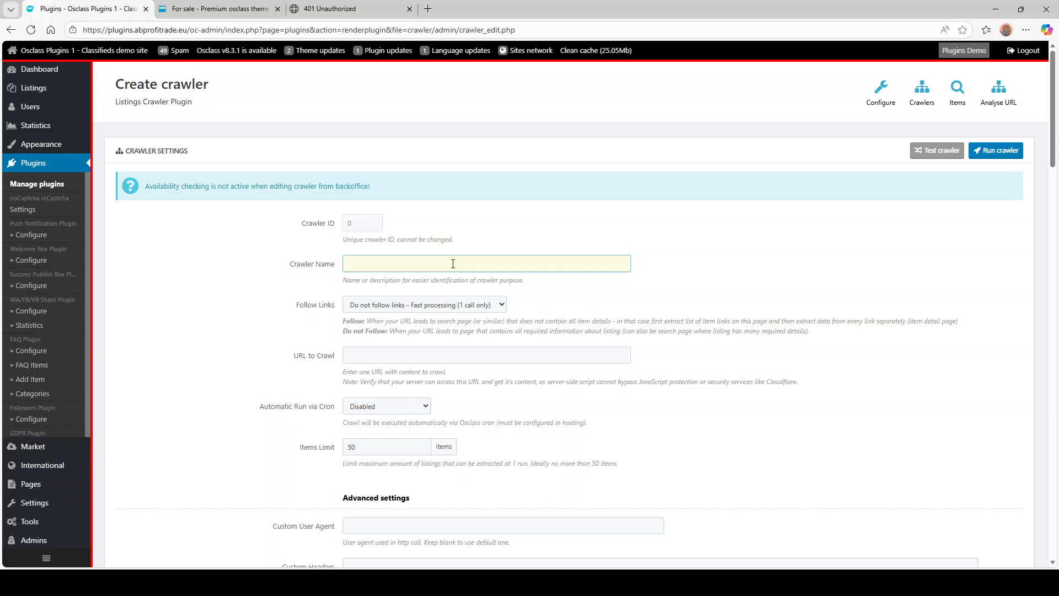
pyautogui.write('Demo')
pyautogui.press('Tab')
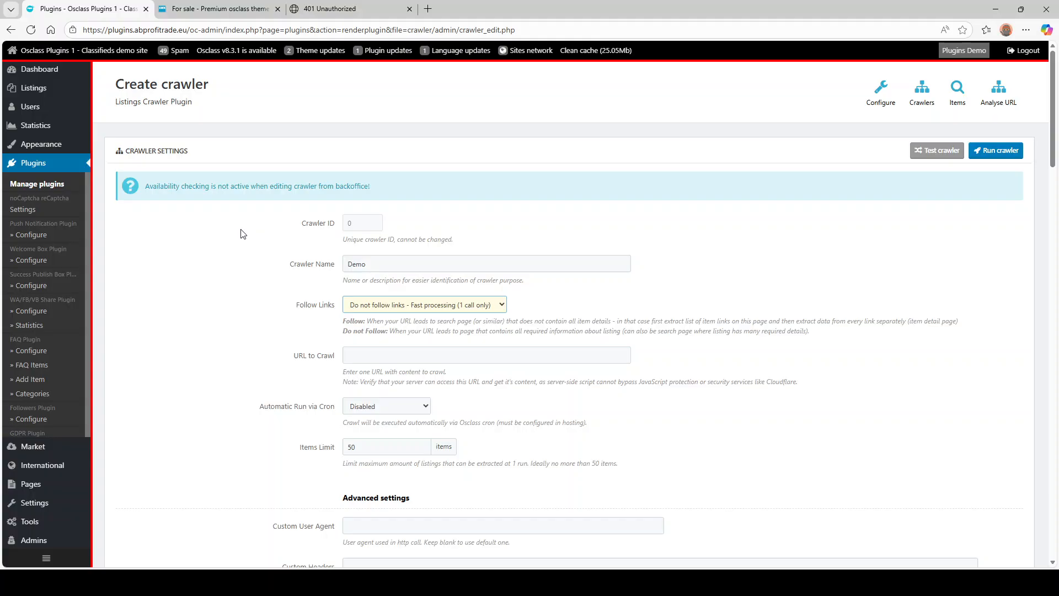
# - Leave URL to Crawl empty for now and bring up the For sale listings tab
pyautogui.click(388, 367)
pyautogui.click(351, 354)
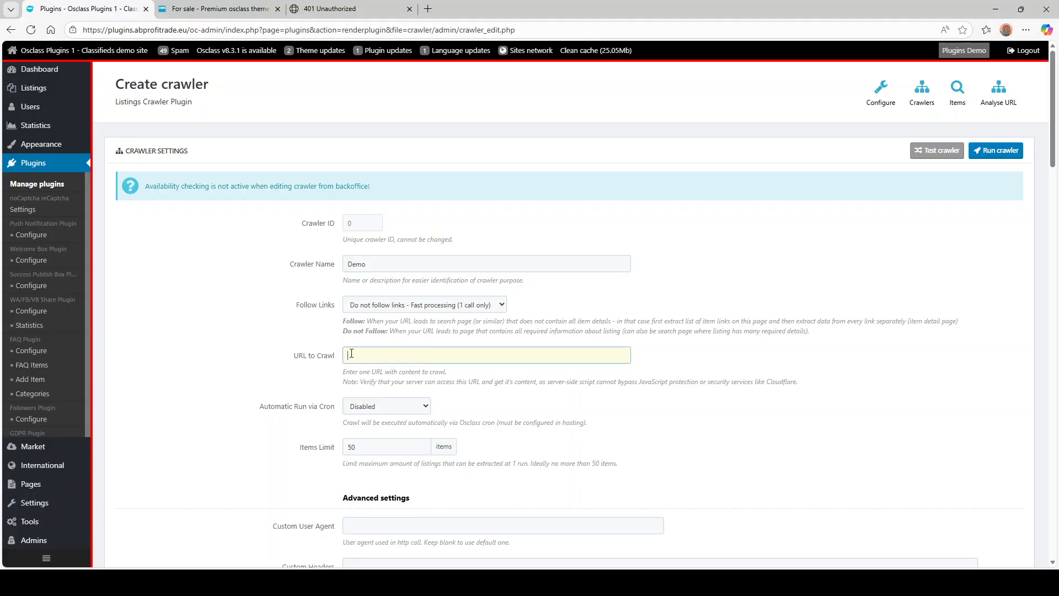
pyautogui.click(264, 332)
pyautogui.hotkey('ctrl', 'Tab')
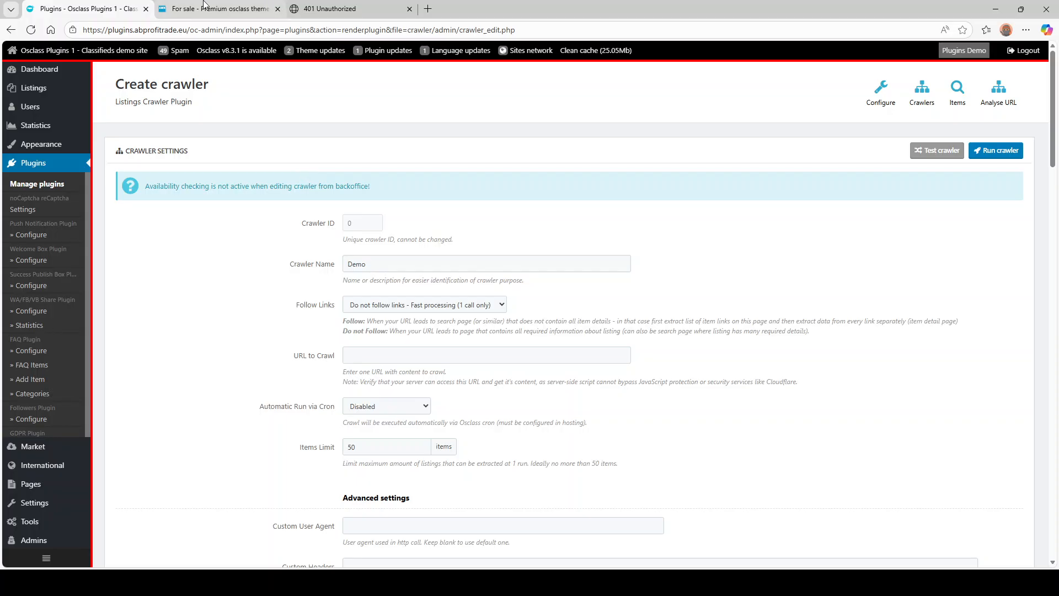
# - Browse the Acer Predator + GeForce and Samsung LED 32inch listings, then return to the Create crawler page
pyautogui.scroll(-6, 293, 143)
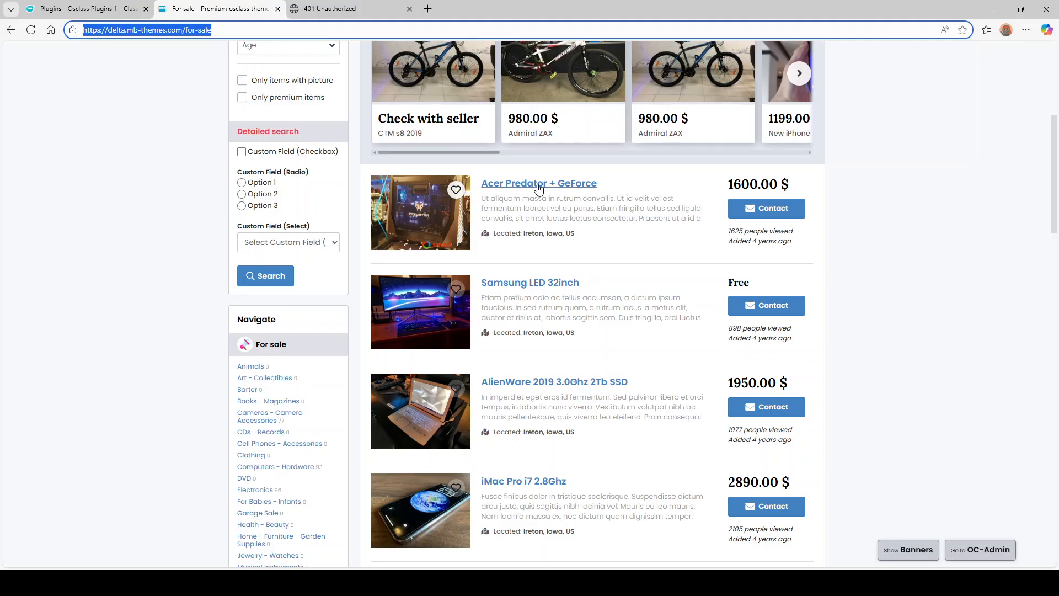
pyautogui.click(547, 188)
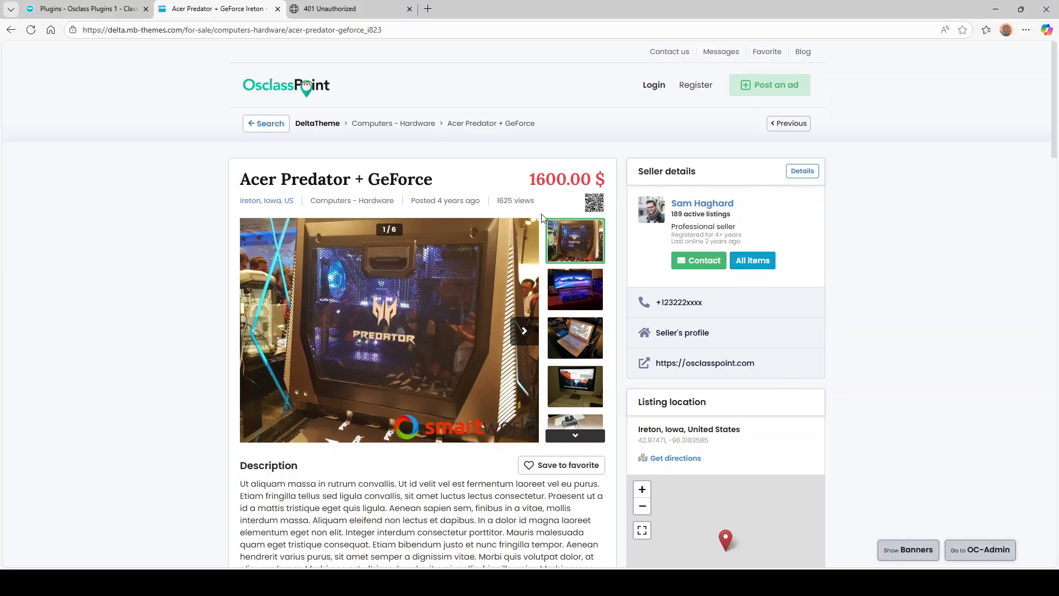
pyautogui.scroll(-2, 215, 202)
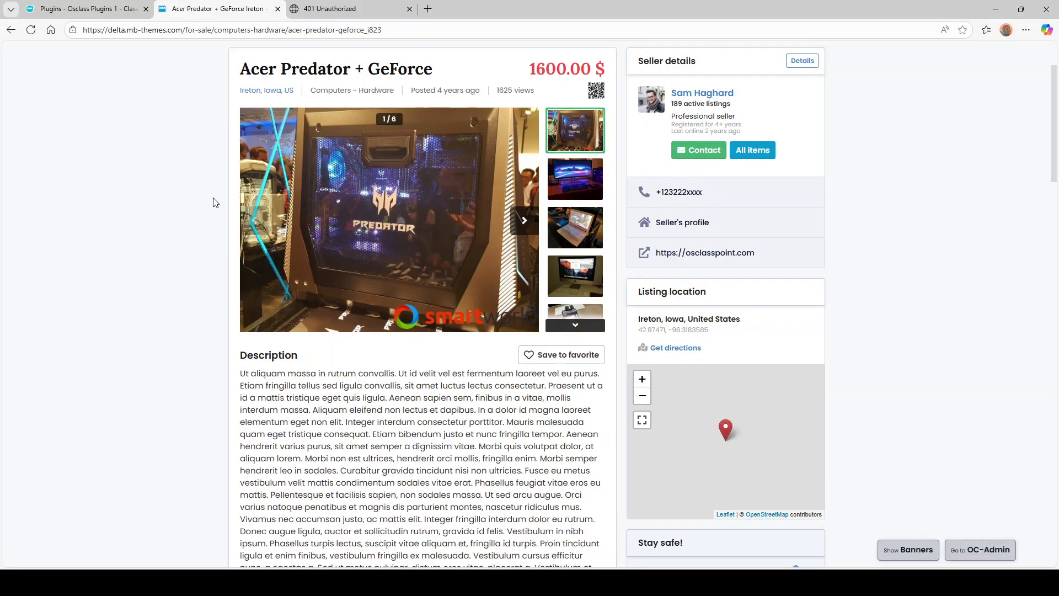
pyautogui.click(12, 30)
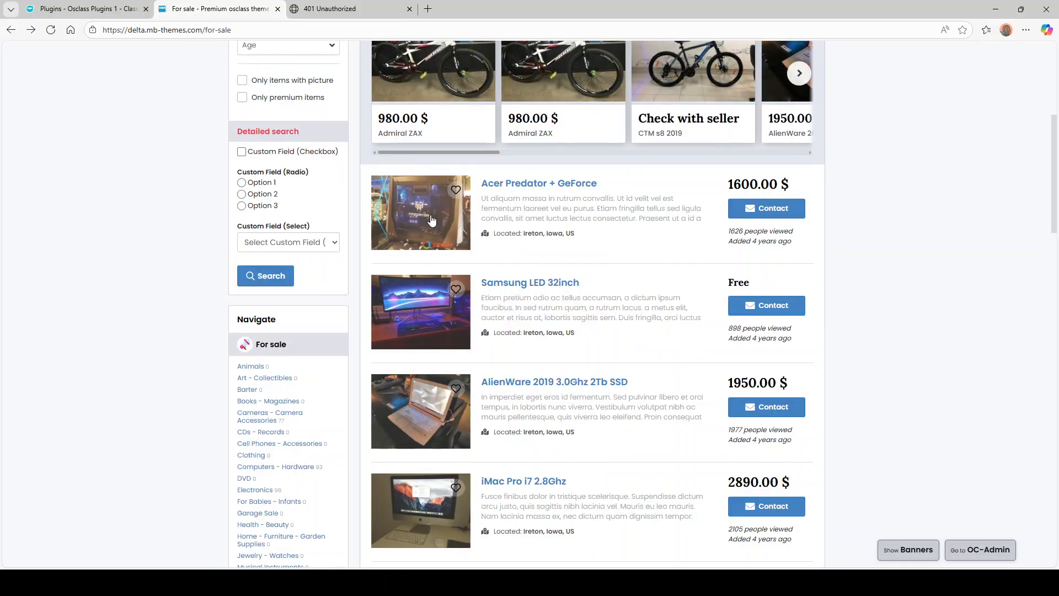
pyautogui.click(521, 285)
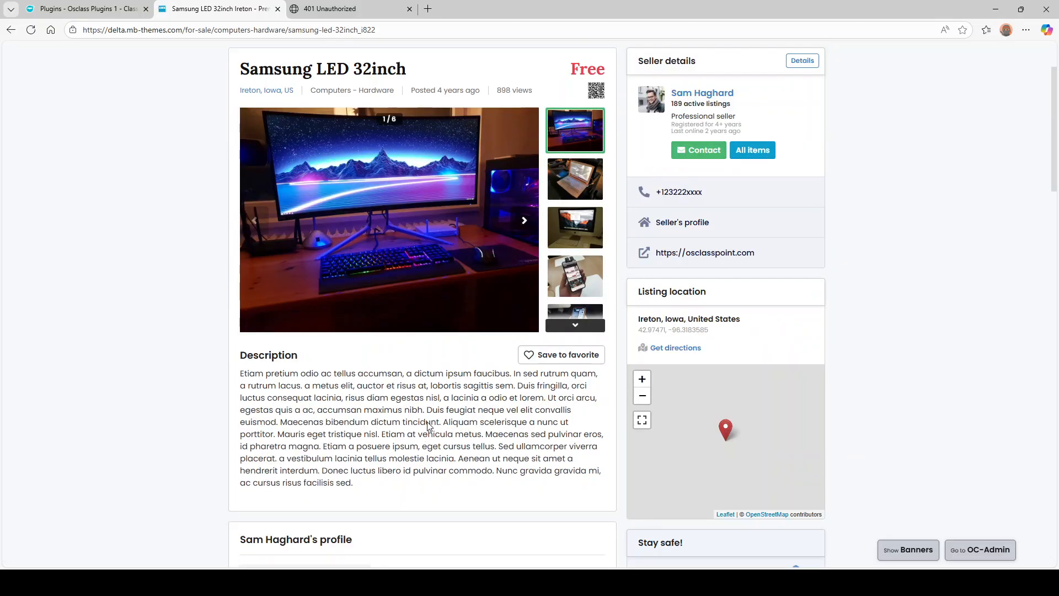
pyautogui.click(11, 30)
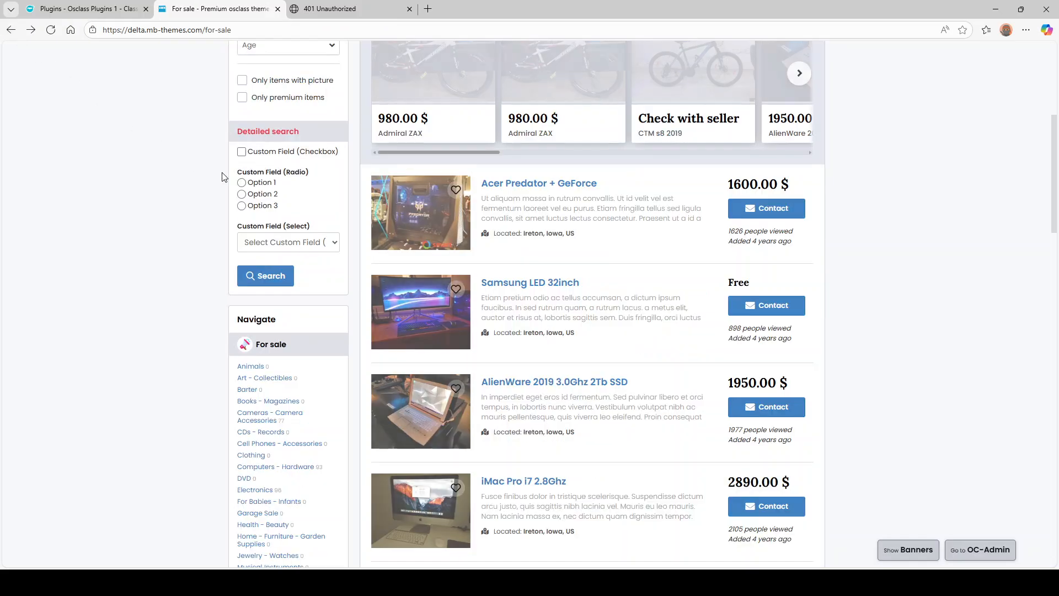
pyautogui.scroll(-6, 491, 279)
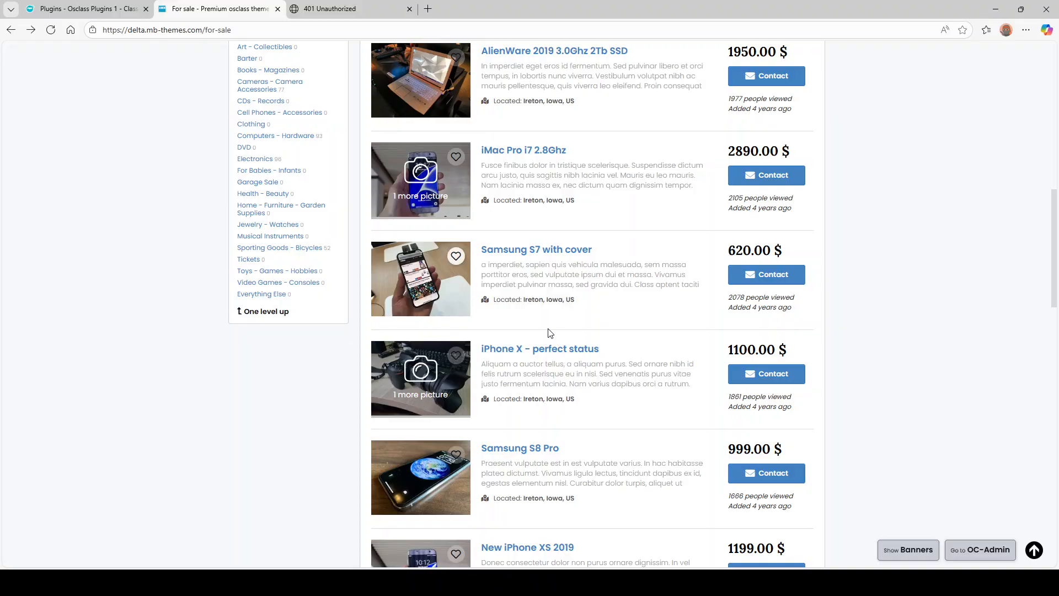
pyautogui.scroll(6, 549, 333)
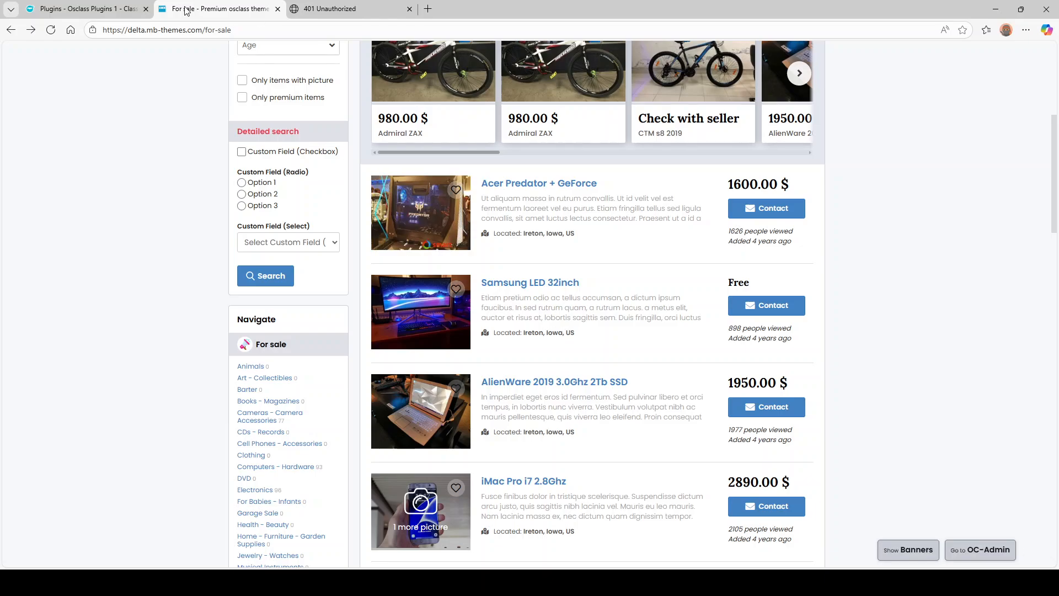
pyautogui.click(78, 9)
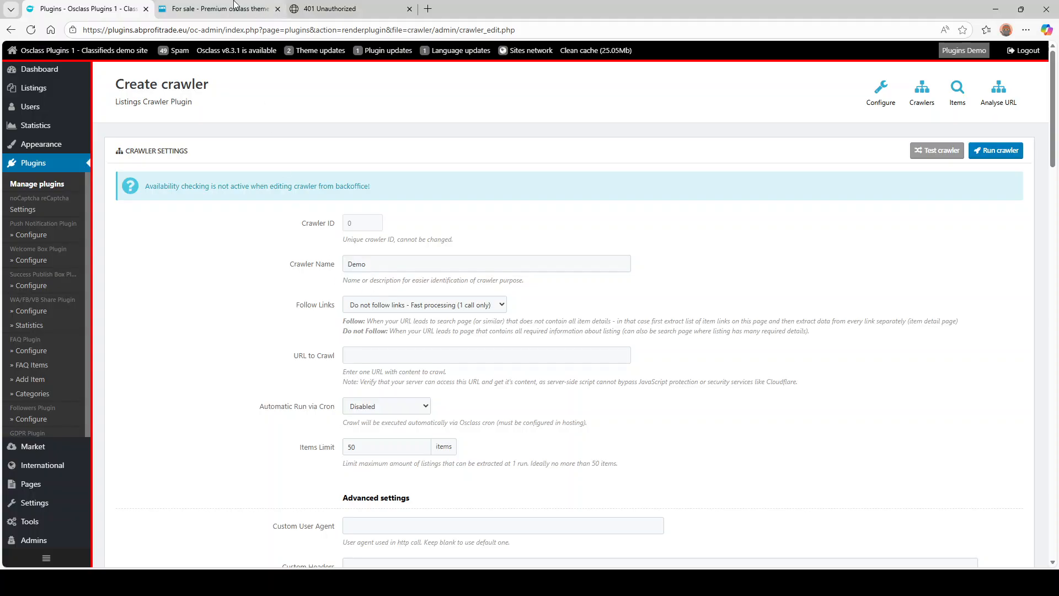
pyautogui.click(215, 9)
pyautogui.click(102, 8)
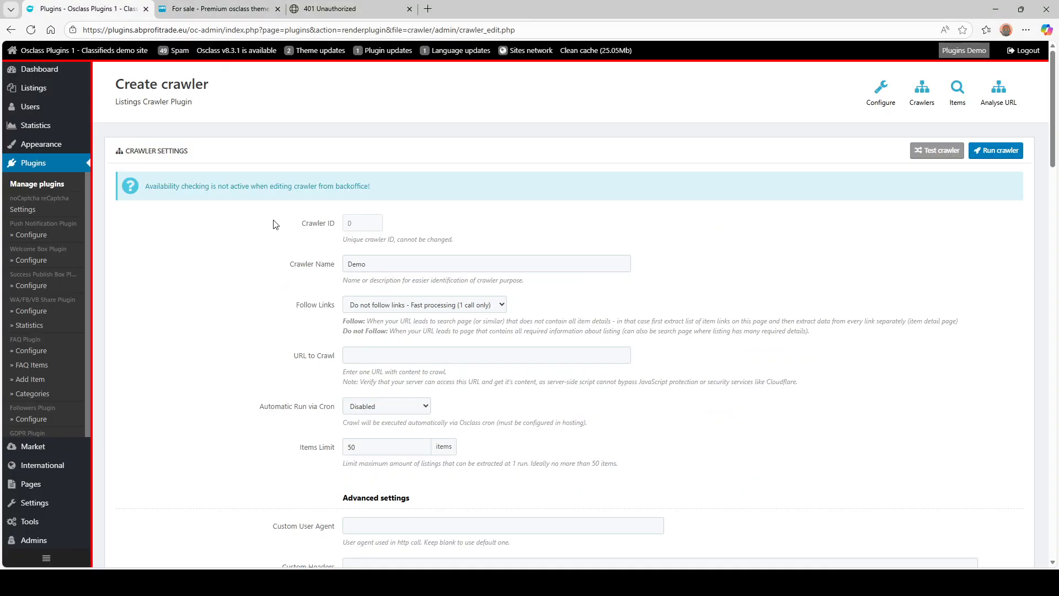
pyautogui.scroll(-2, 352, 282)
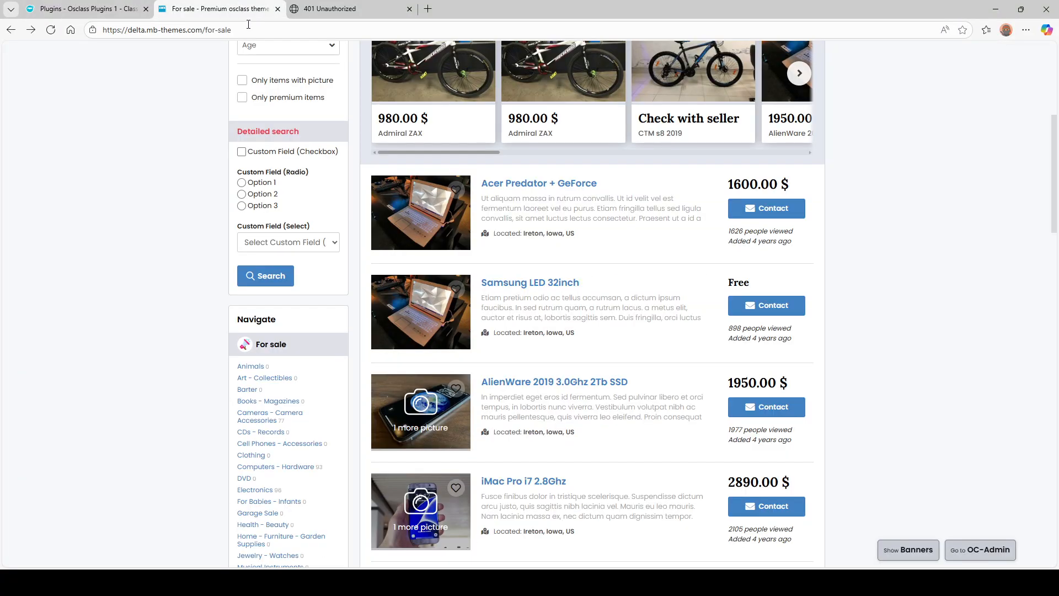
pyautogui.click(215, 8)
pyautogui.click(107, 8)
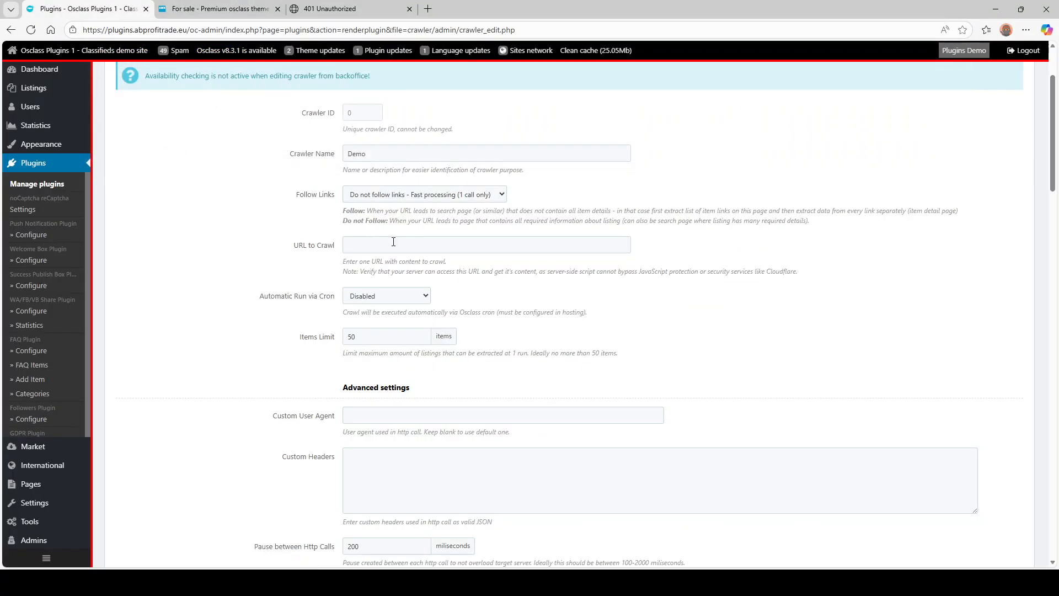
pyautogui.click(392, 245)
pyautogui.write('https://delta.mb-themes.com/for-sale')
# - Change the Items Limit from 50 to 3
pyautogui.scroll(-2, 281, 292)
pyautogui.moveTo(359, 226); pyautogui.dragTo(328, 228)
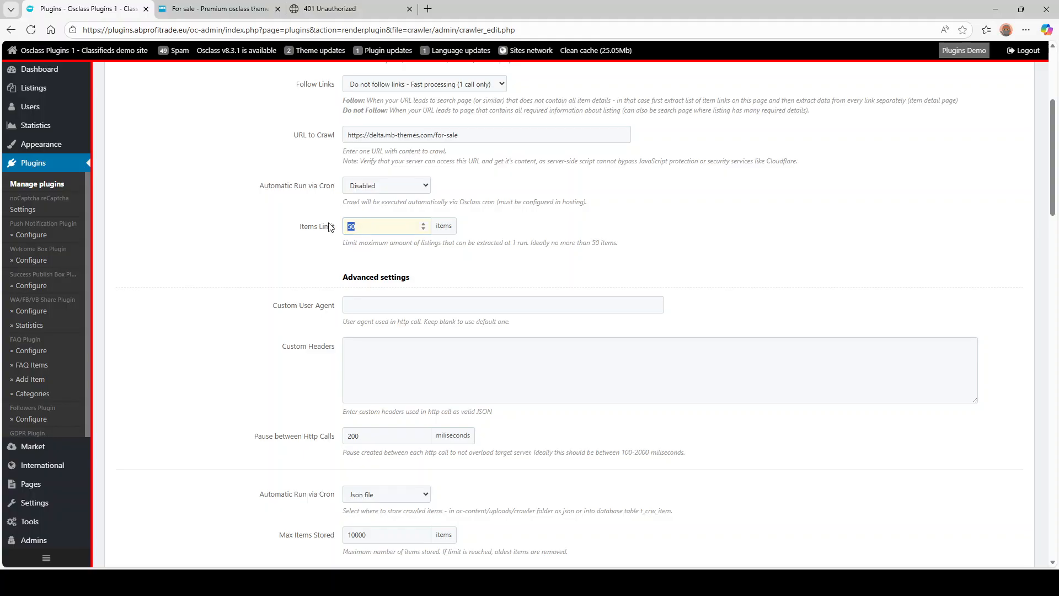
pyautogui.write('3')
pyautogui.tripleClick(284, 262)
pyautogui.click(261, 263)
# - Review the Custom User Agent, Custom Headers and 200 ms Pause between Http Calls settings
pyautogui.click(444, 306)
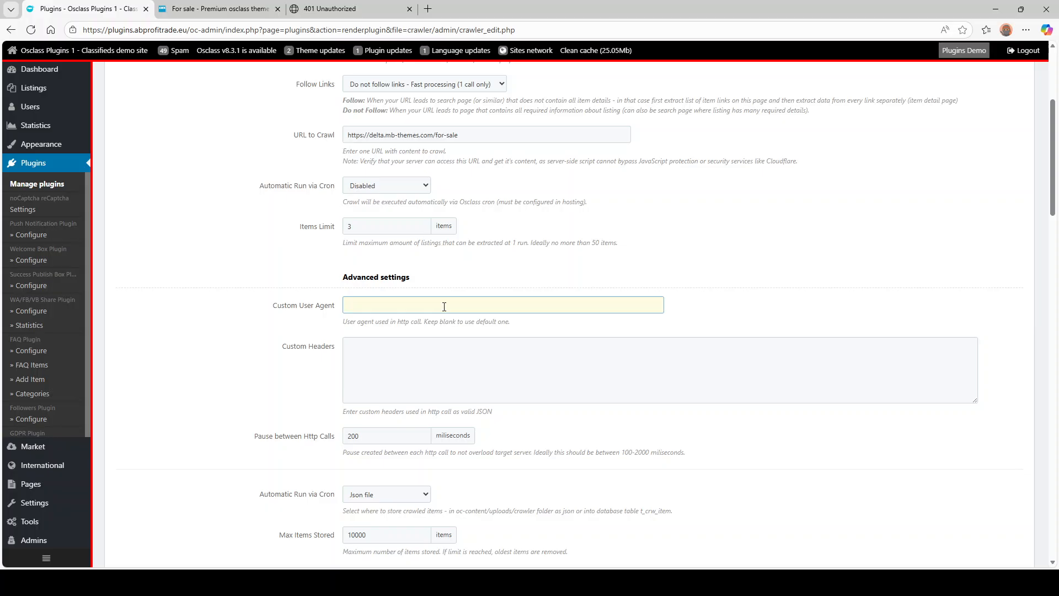
pyautogui.scroll(-2, 411, 345)
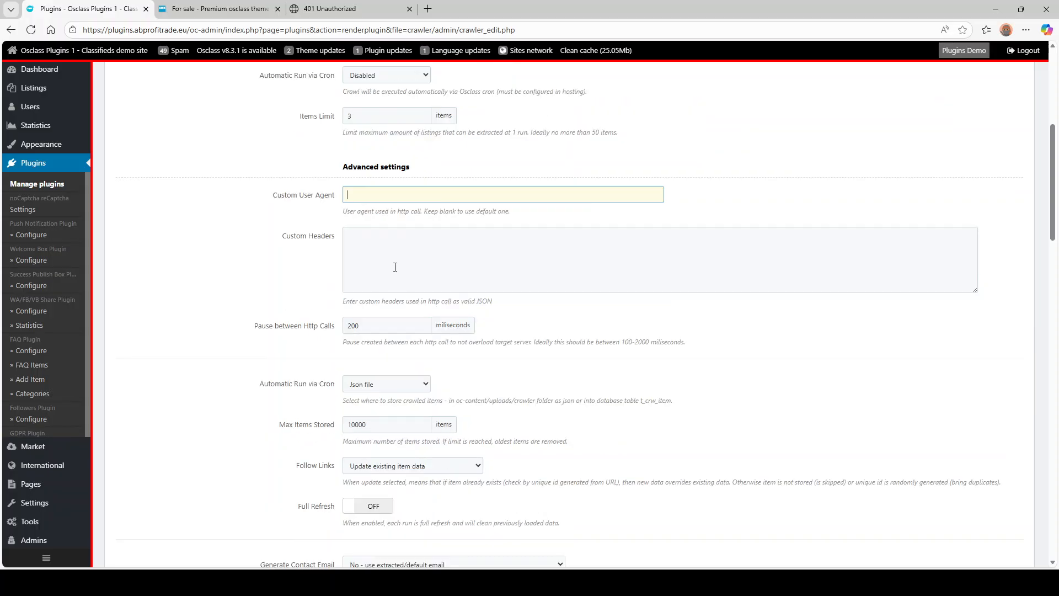
pyautogui.click(391, 260)
pyautogui.scroll(-2, 221, 293)
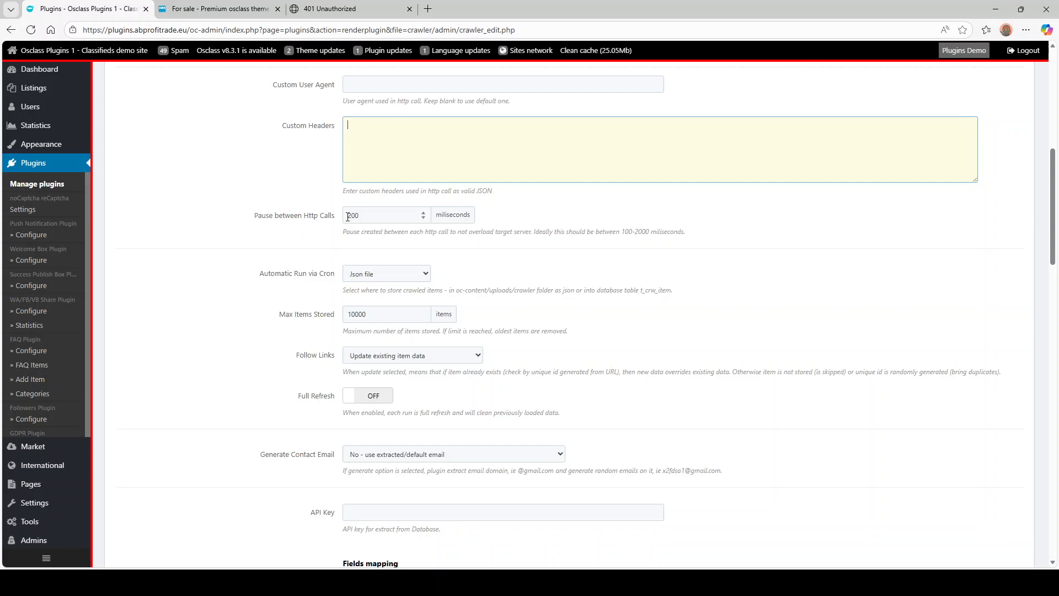
pyautogui.scroll(6, 329, 225)
pyautogui.scroll(-2, 352, 199)
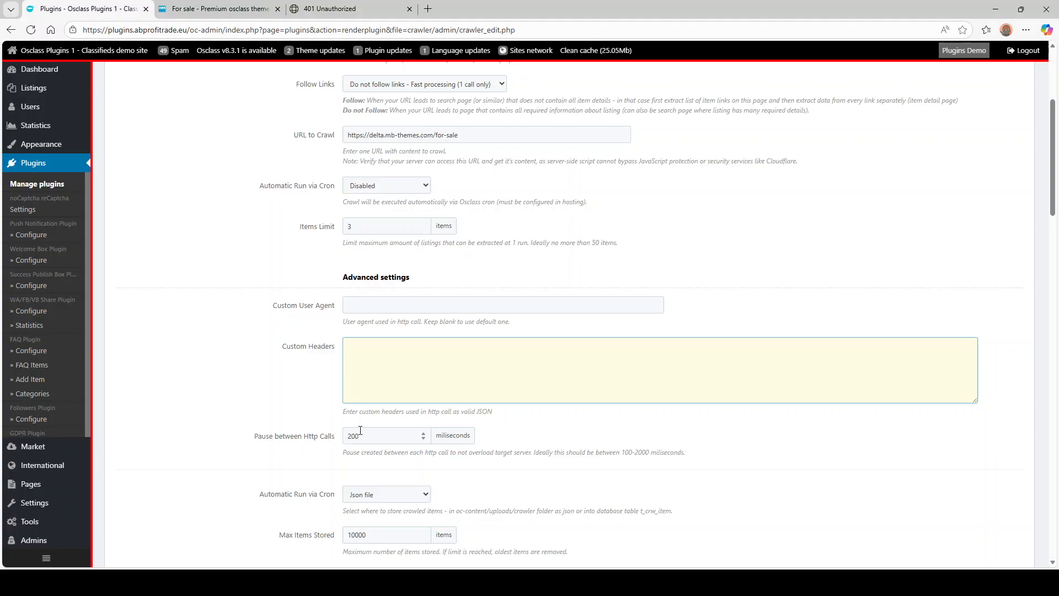
pyautogui.scroll(-2, 361, 347)
pyautogui.click(368, 329)
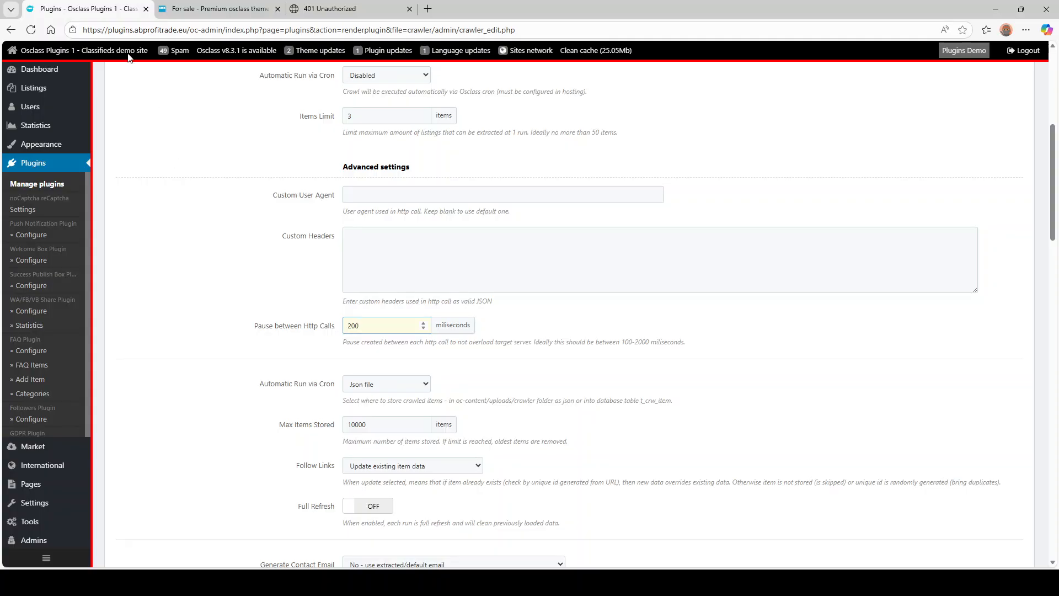
pyautogui.click(215, 9)
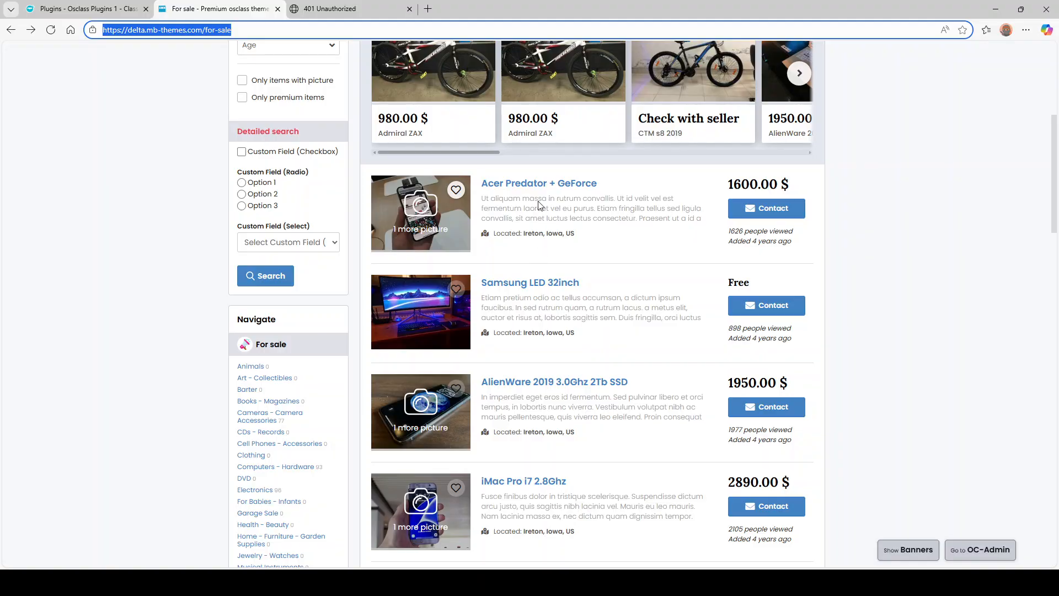
pyautogui.moveTo(490, 199); pyautogui.dragTo(567, 219)
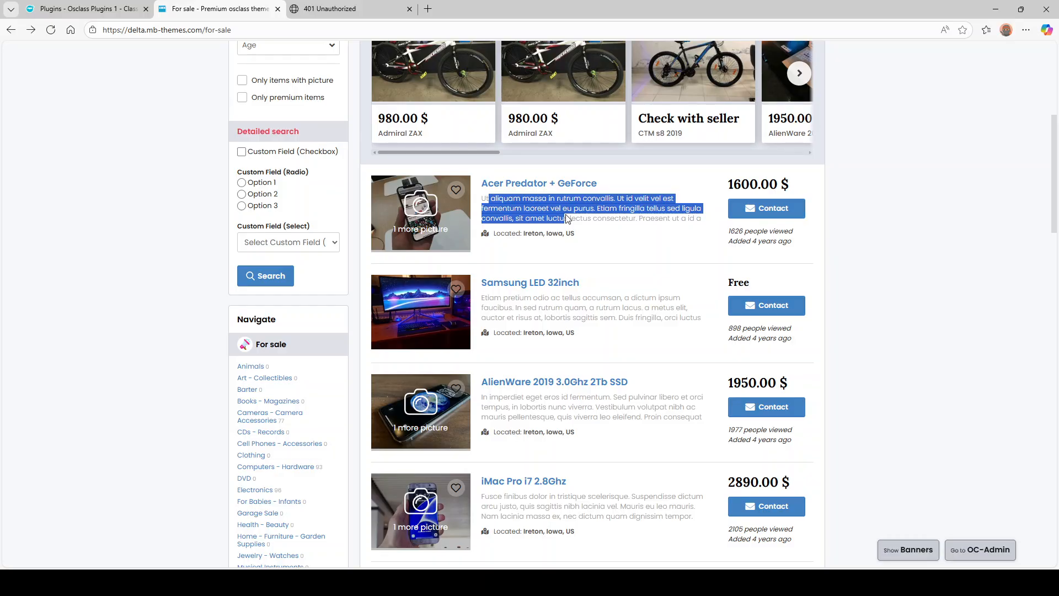
pyautogui.click(530, 221)
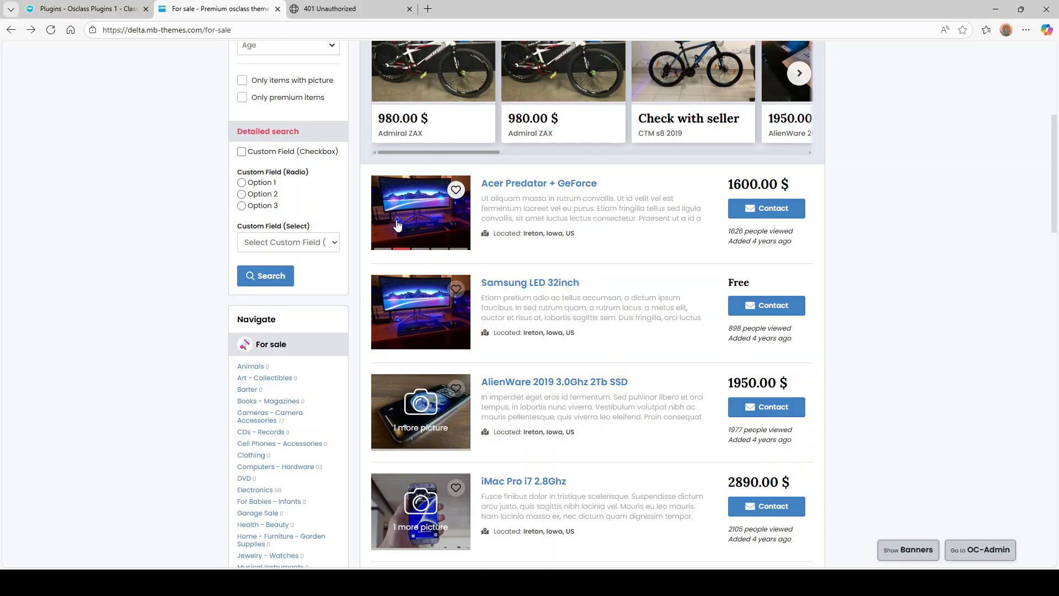
pyautogui.click(103, 6)
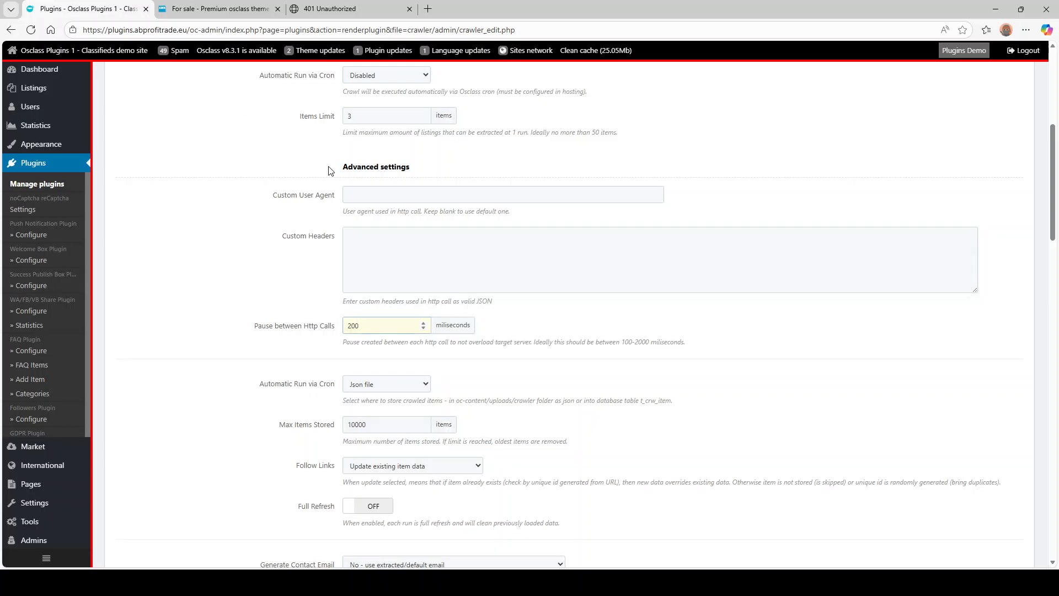
pyautogui.scroll(-4, 300, 197)
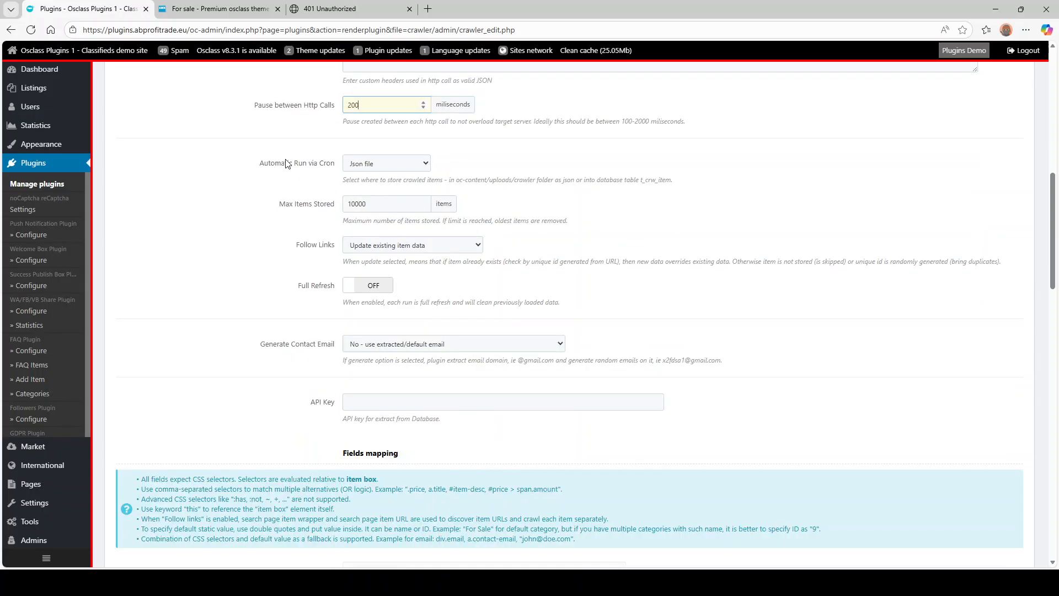
pyautogui.scroll(-2, 264, 172)
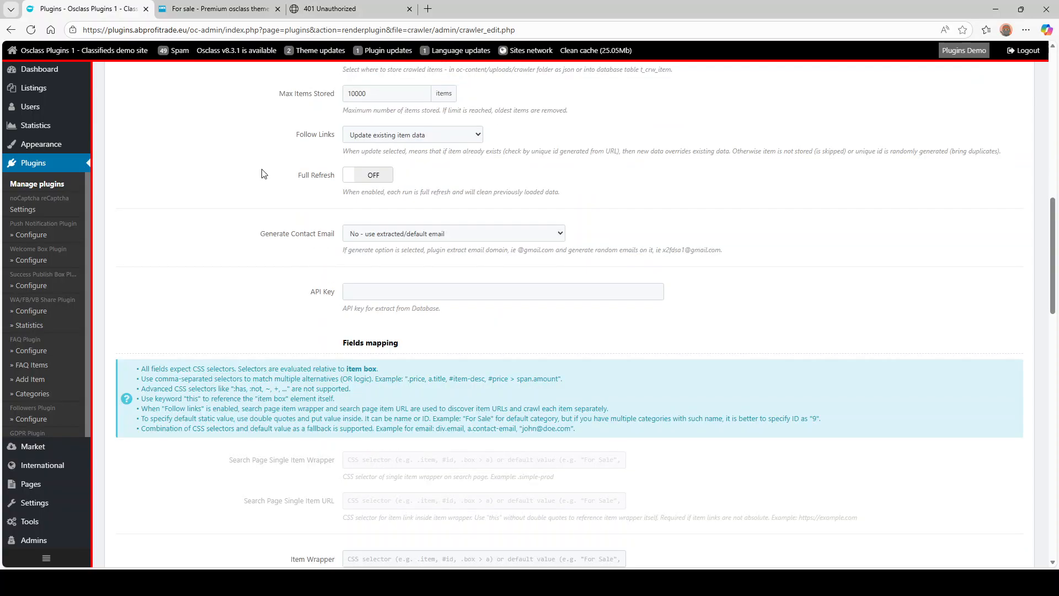
pyautogui.click(385, 93)
pyautogui.press('BackSpace')
pyautogui.tripleClick(419, 112)
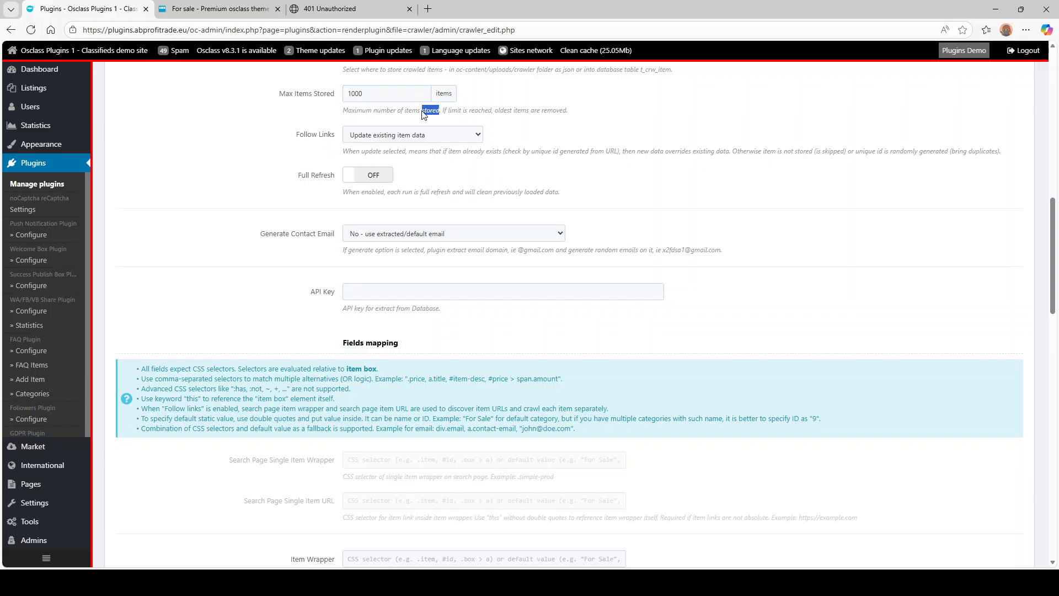
pyautogui.click(376, 117)
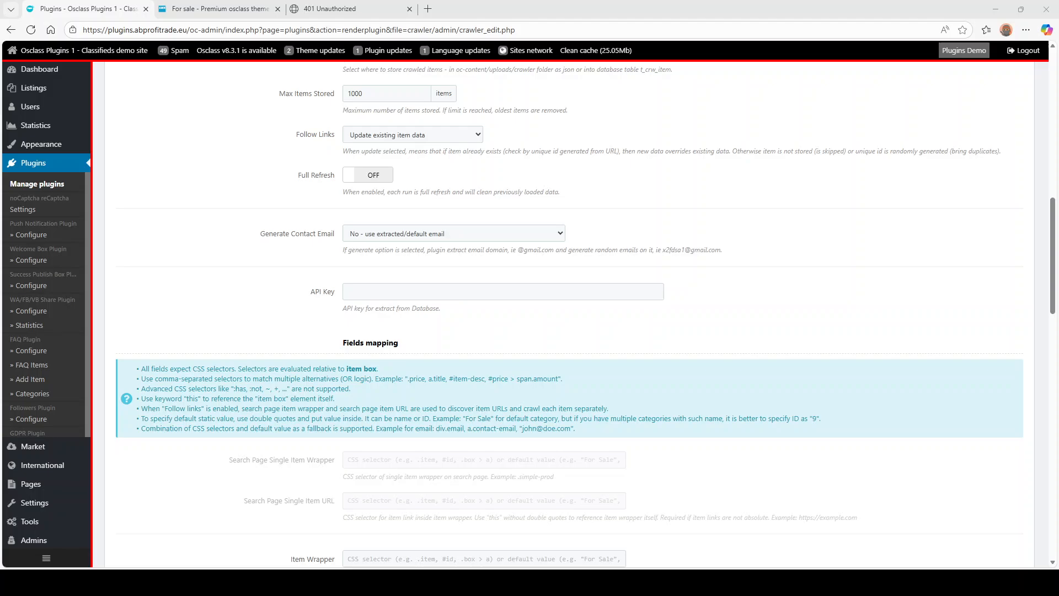
pyautogui.click(405, 138)
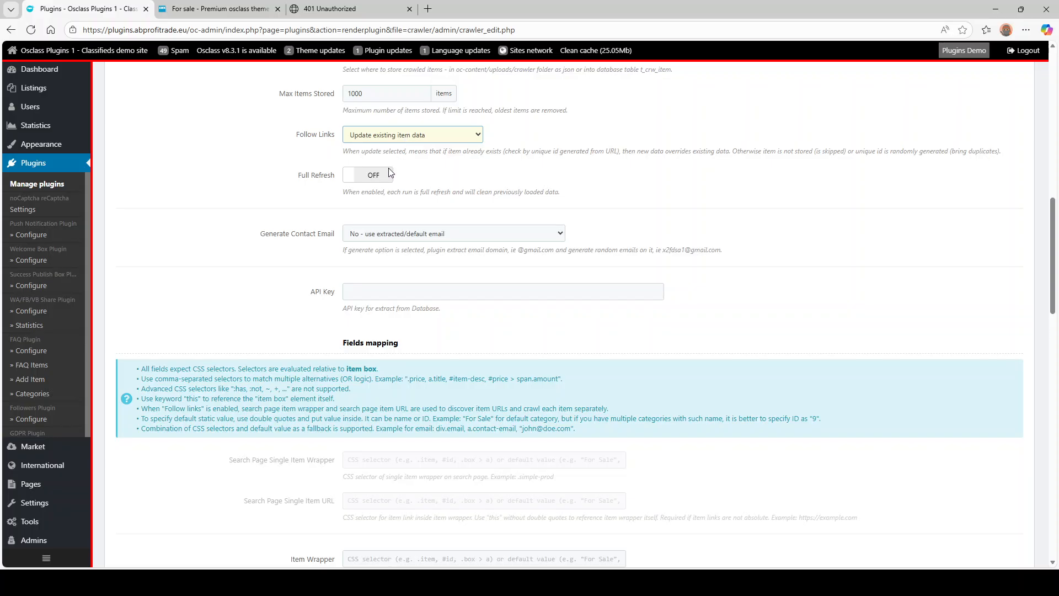
pyautogui.click(284, 160)
pyautogui.moveTo(297, 135); pyautogui.dragTo(333, 139)
pyautogui.scroll(2, 334, 139)
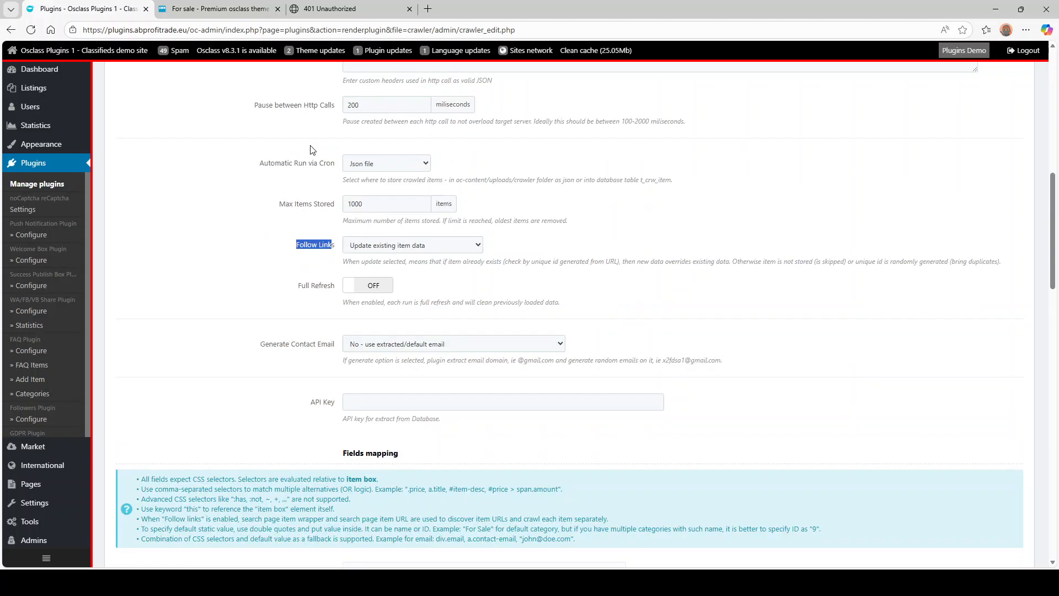
pyautogui.doubleClick(279, 163)
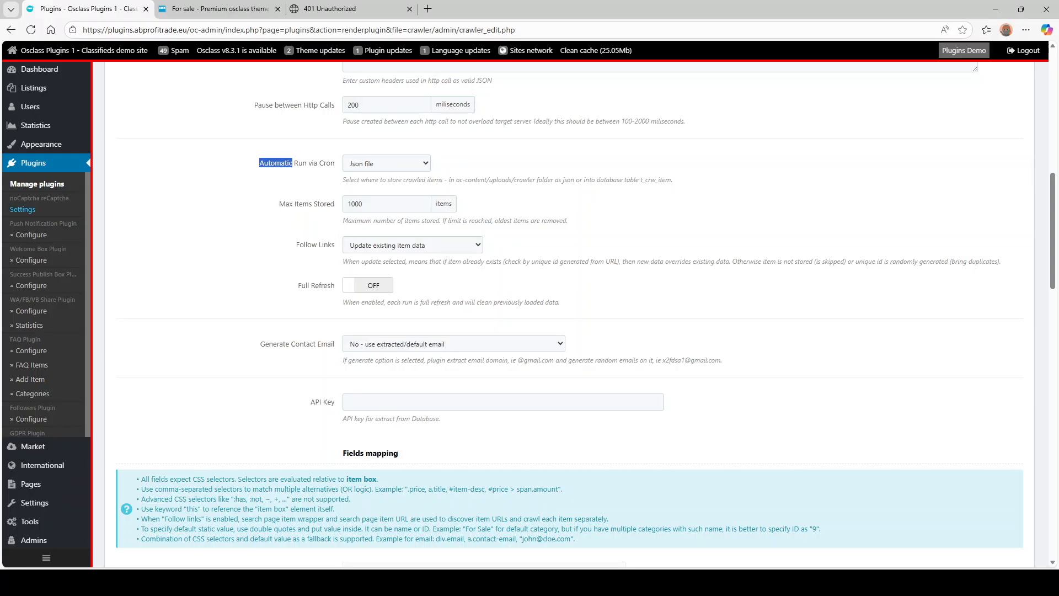
pyautogui.click(309, 236)
pyautogui.click(408, 249)
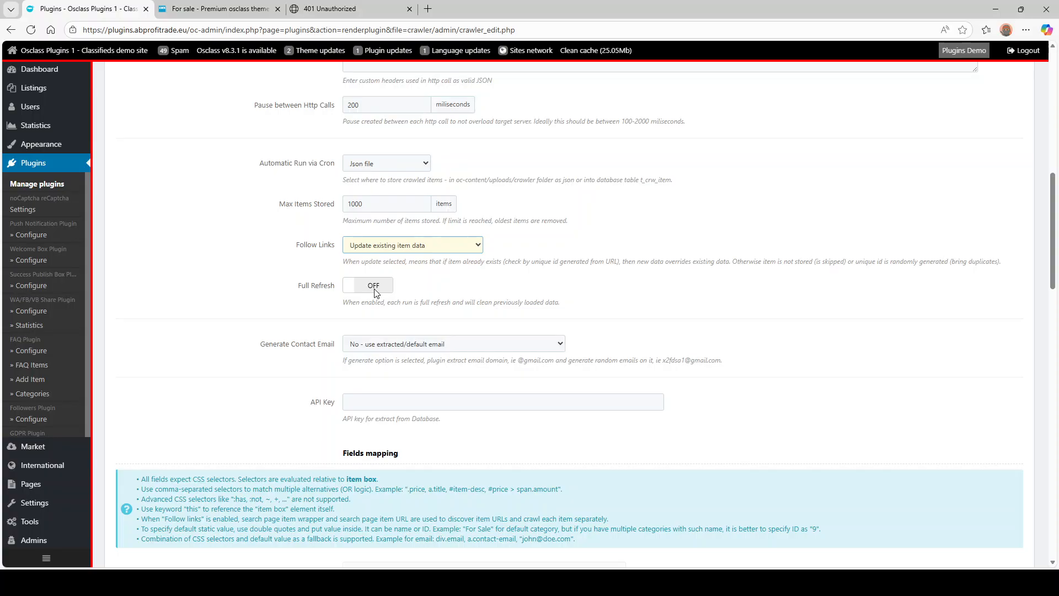
# - Turn Full Refresh on, leaving Follow Links unchanged
pyautogui.click(238, 265)
pyautogui.click(378, 285)
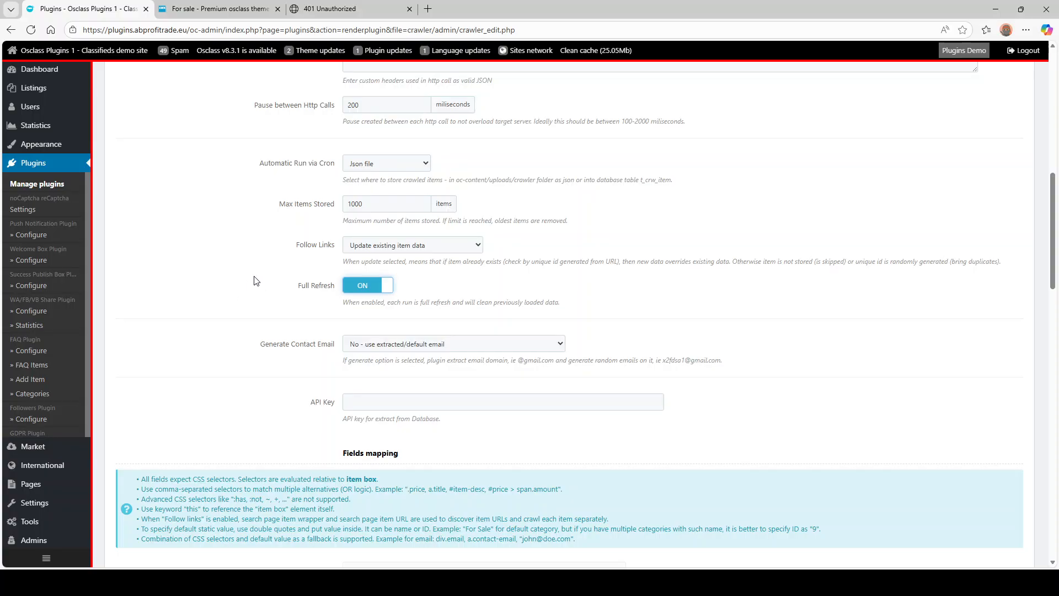
pyautogui.scroll(-2, 255, 289)
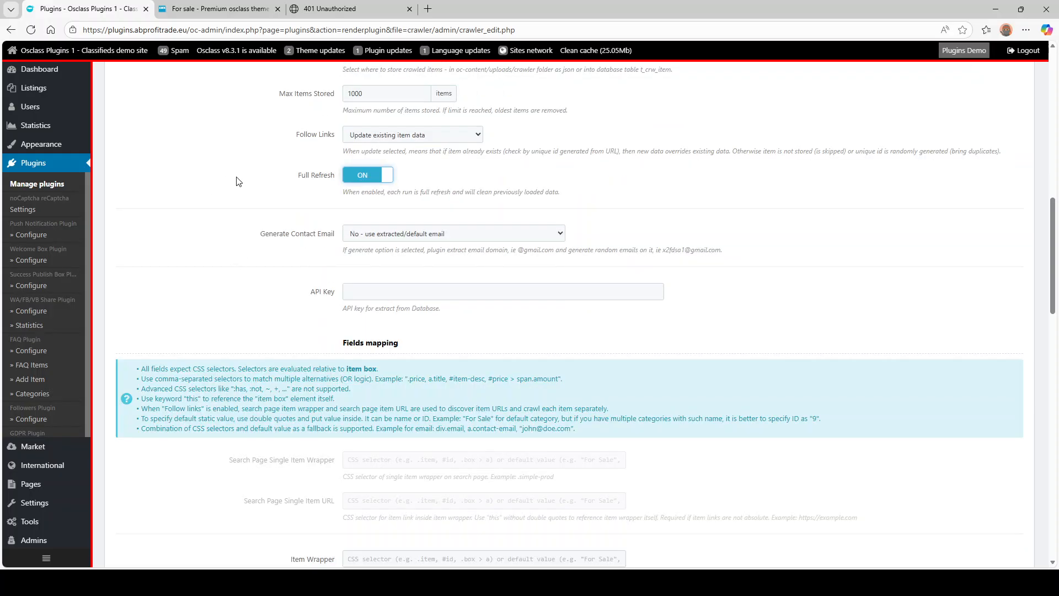
# - Set Generate Contact Email to 'Yes - use extracted/default email domain and generate random email'
pyautogui.click(418, 237)
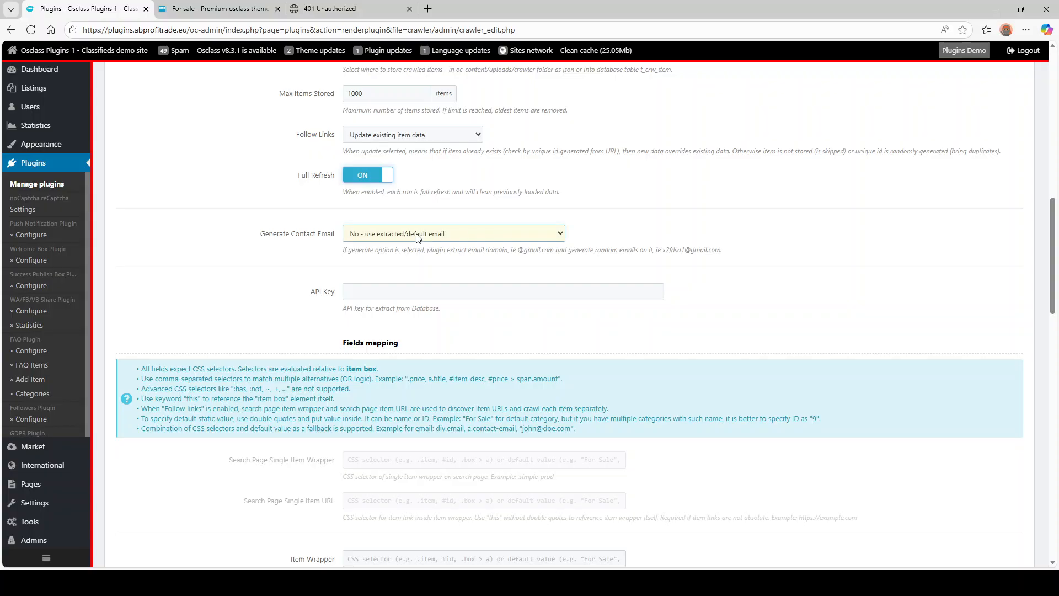
pyautogui.click(410, 266)
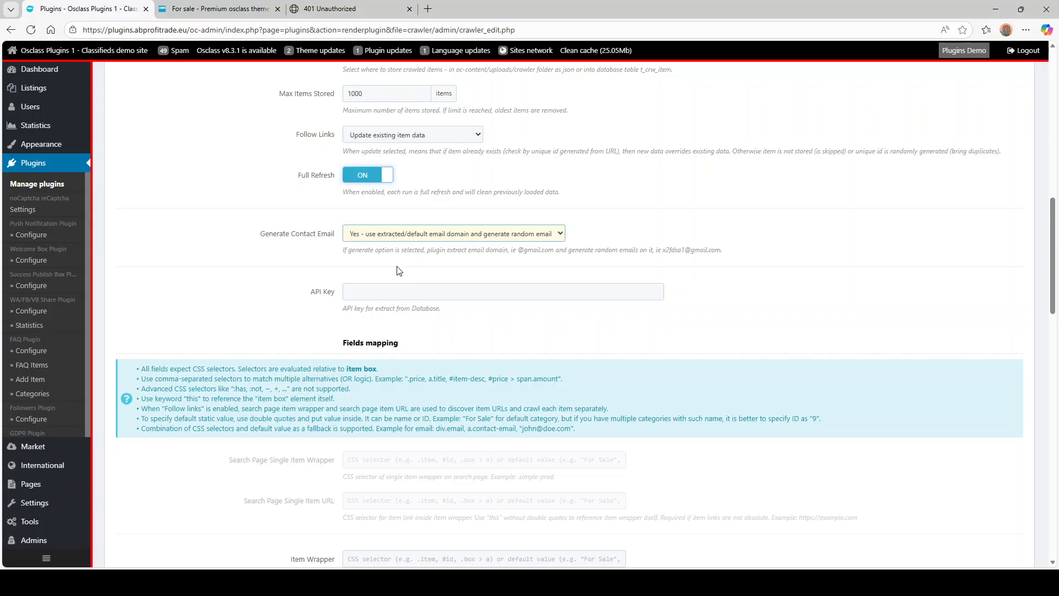
pyautogui.click(286, 255)
pyautogui.tripleClick(360, 250)
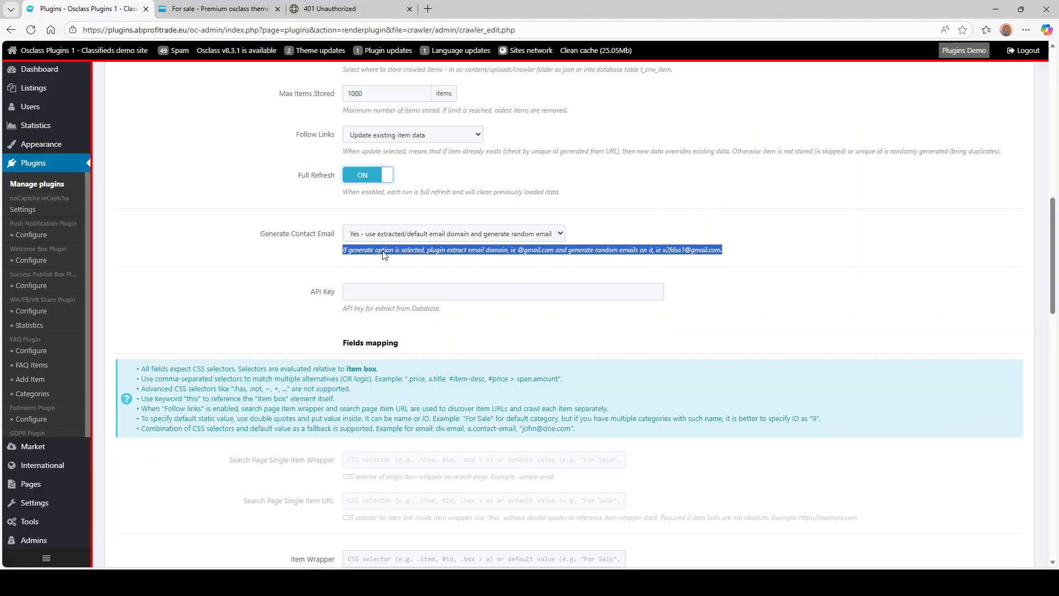
pyautogui.click(378, 249)
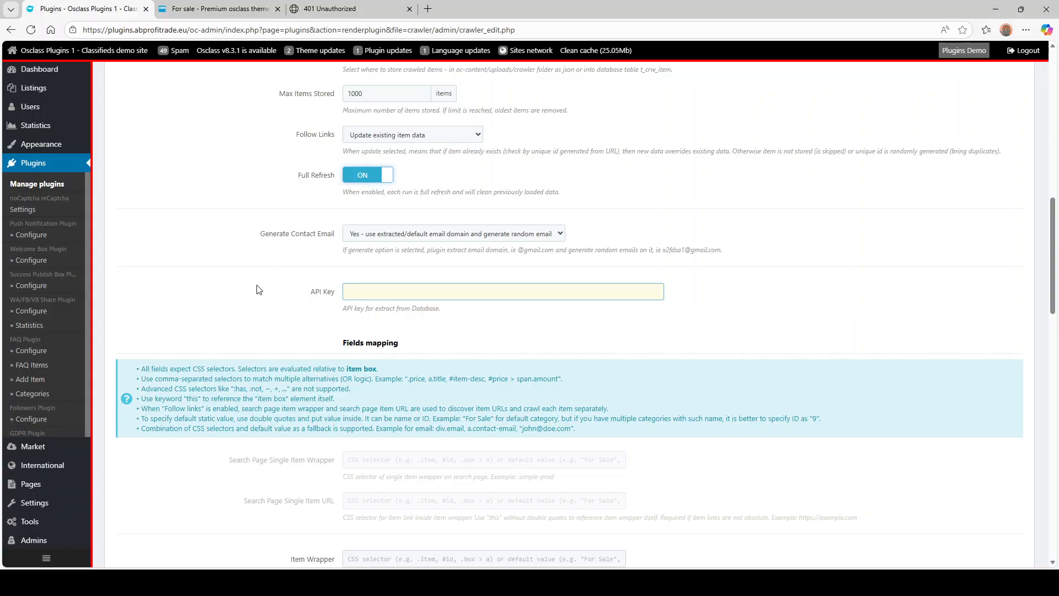
# - Switch crawled-item storage under Automatic Run via Cron from Json file to Database table
pyautogui.scroll(10, 256, 288)
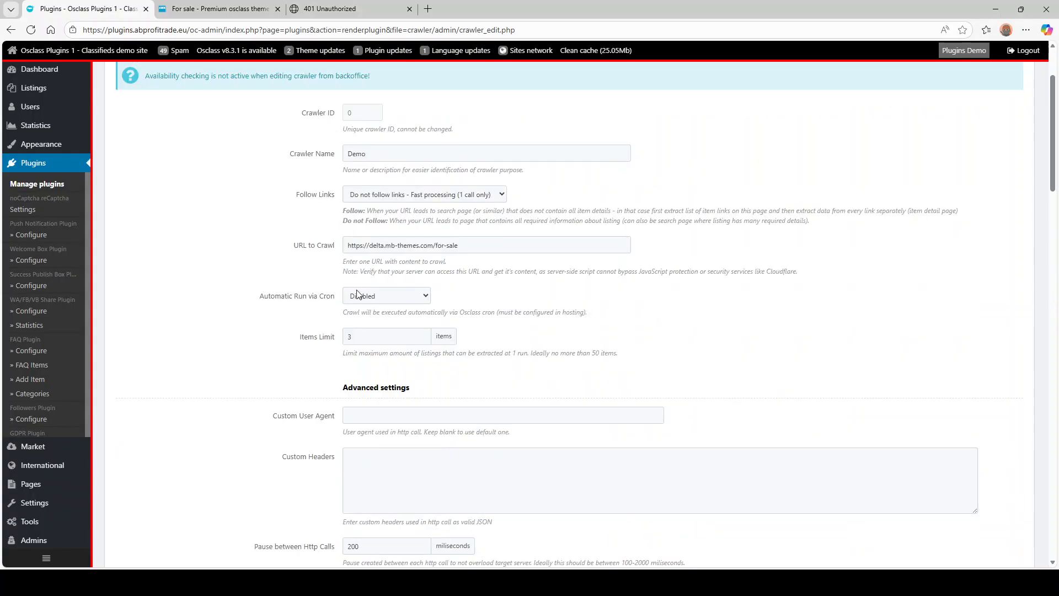
pyautogui.scroll(2, 276, 298)
pyautogui.scroll(-10, 435, 301)
pyautogui.scroll(-12, 279, 303)
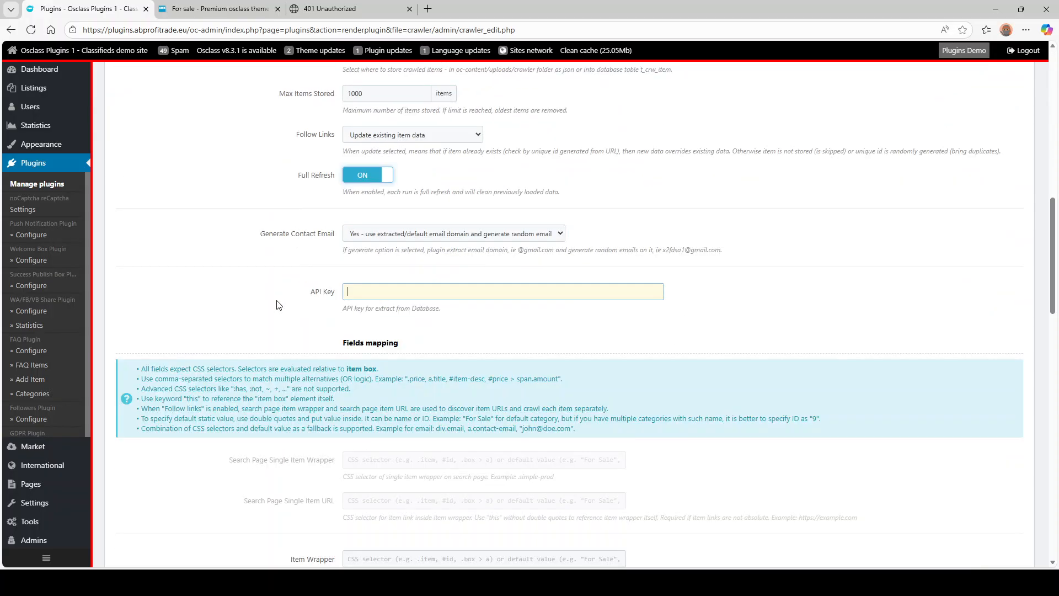
pyautogui.scroll(10, 277, 300)
pyautogui.scroll(4, 277, 299)
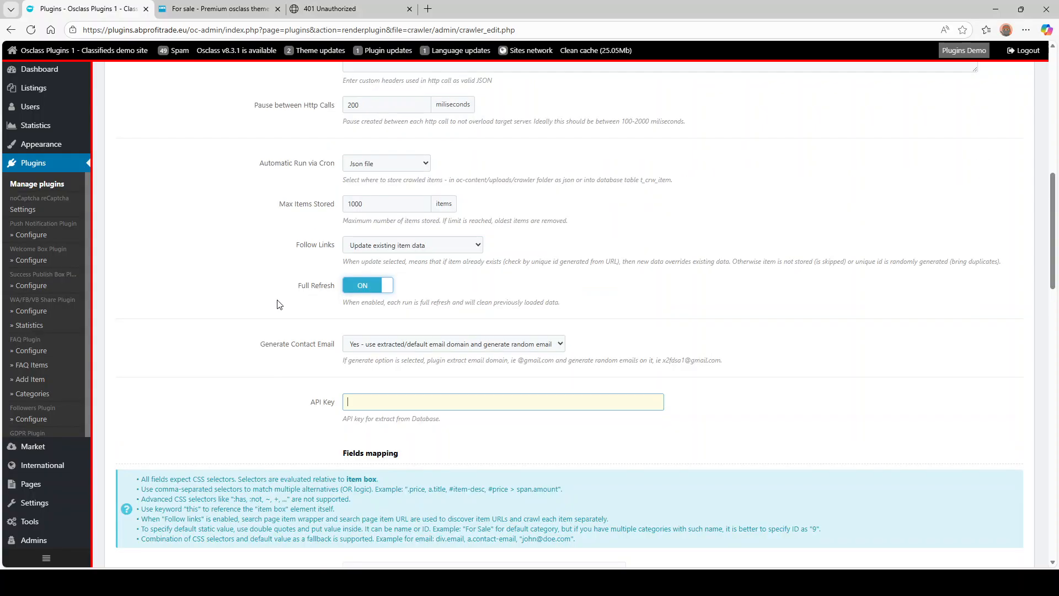
pyautogui.scroll(-2, 276, 298)
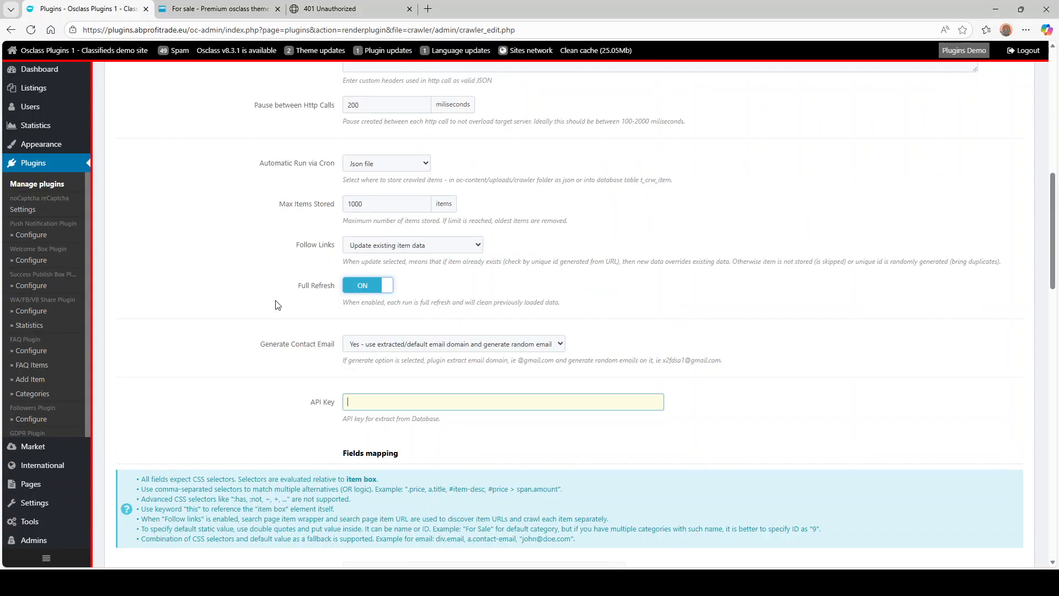
pyautogui.click(374, 165)
pyautogui.click(373, 194)
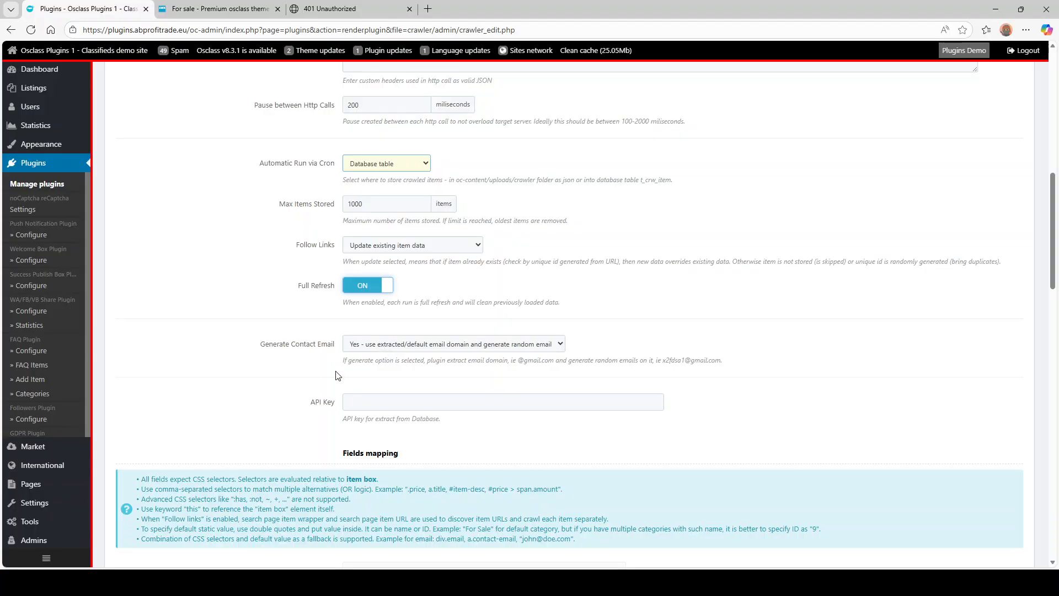
pyautogui.click(365, 398)
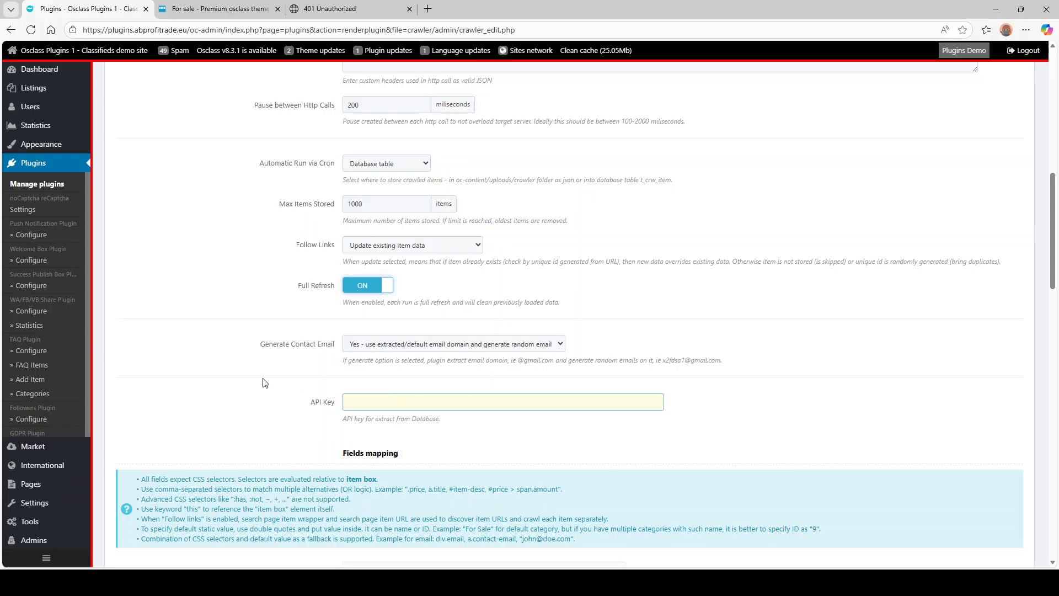
pyautogui.scroll(-4, 264, 381)
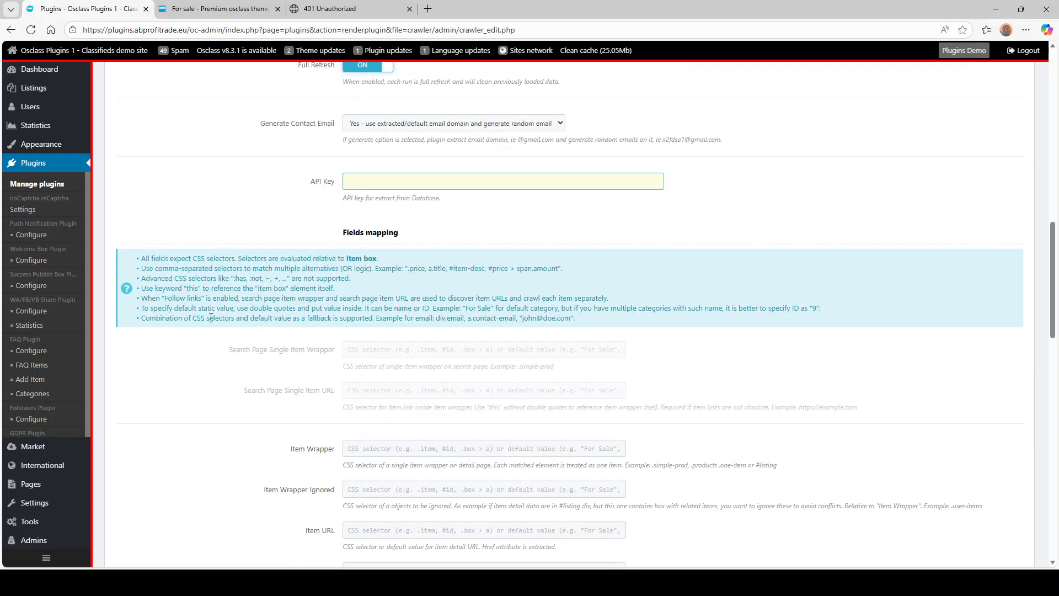
pyautogui.scroll(-10, 596, 414)
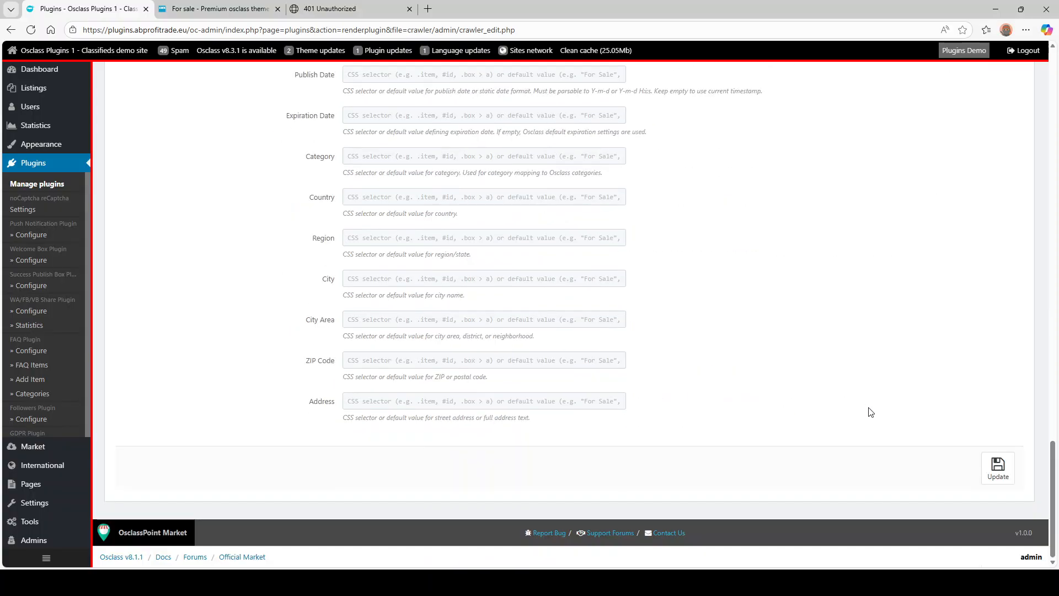
# - Save the Demo crawler with Update as crawler ID 3 and scroll to the Fields mapping section
pyautogui.click(998, 469)
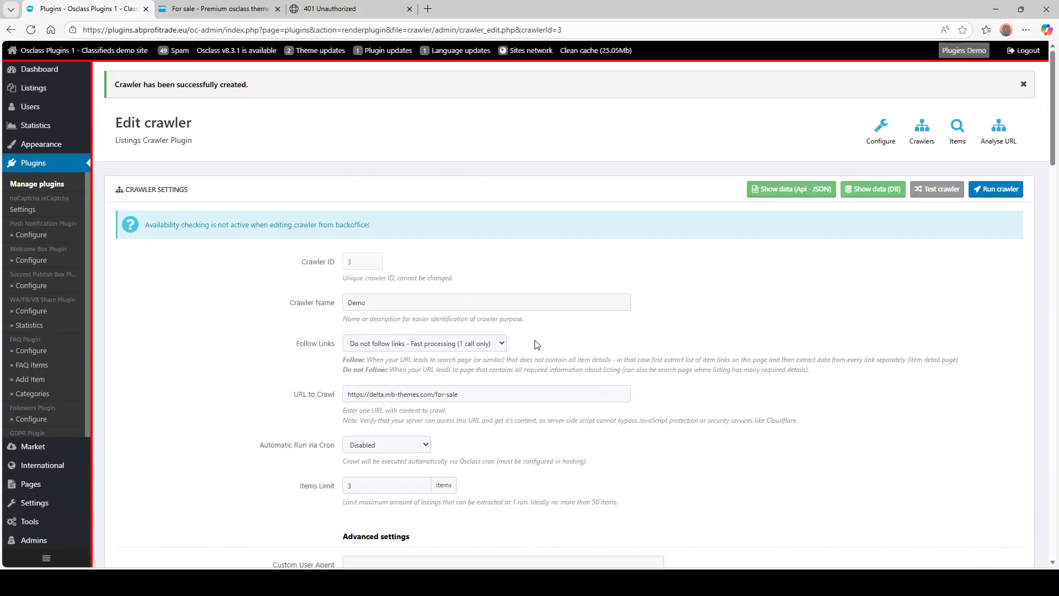
pyautogui.scroll(-10, 534, 344)
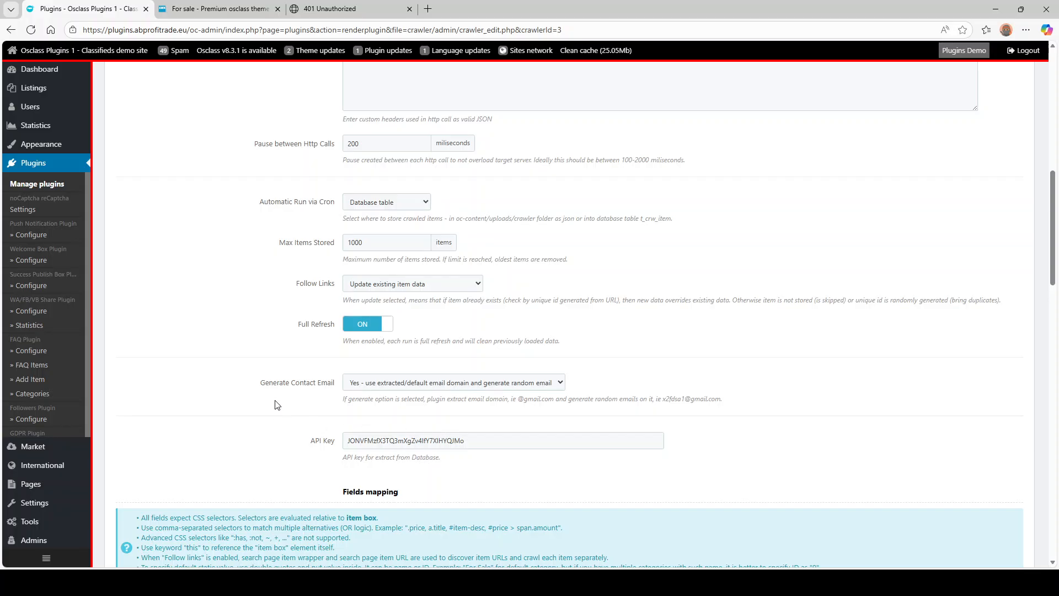
pyautogui.scroll(-8, 270, 380)
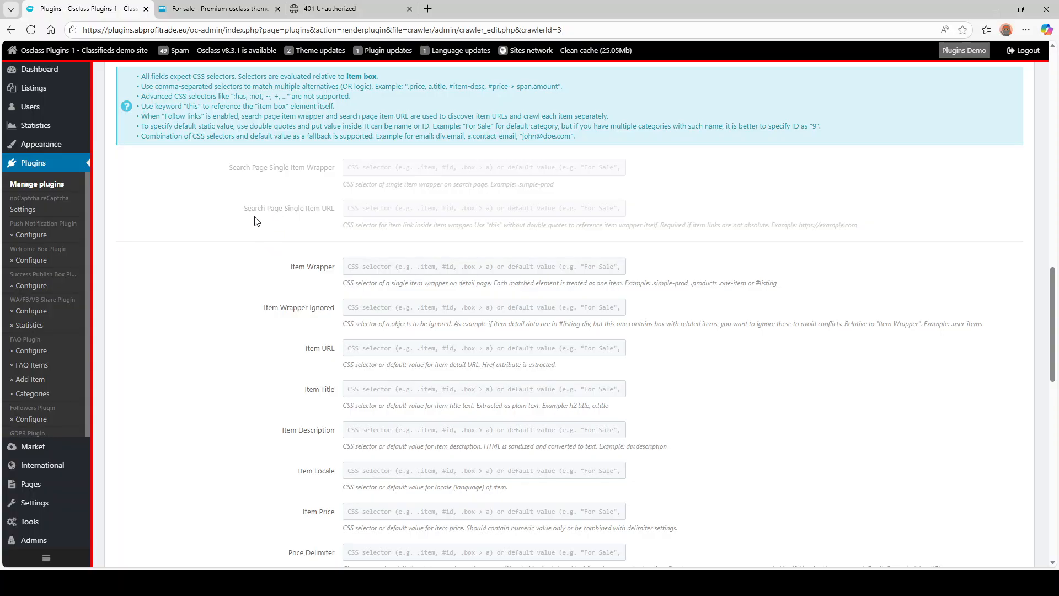
pyautogui.scroll(10, 257, 223)
pyautogui.scroll(4, 257, 227)
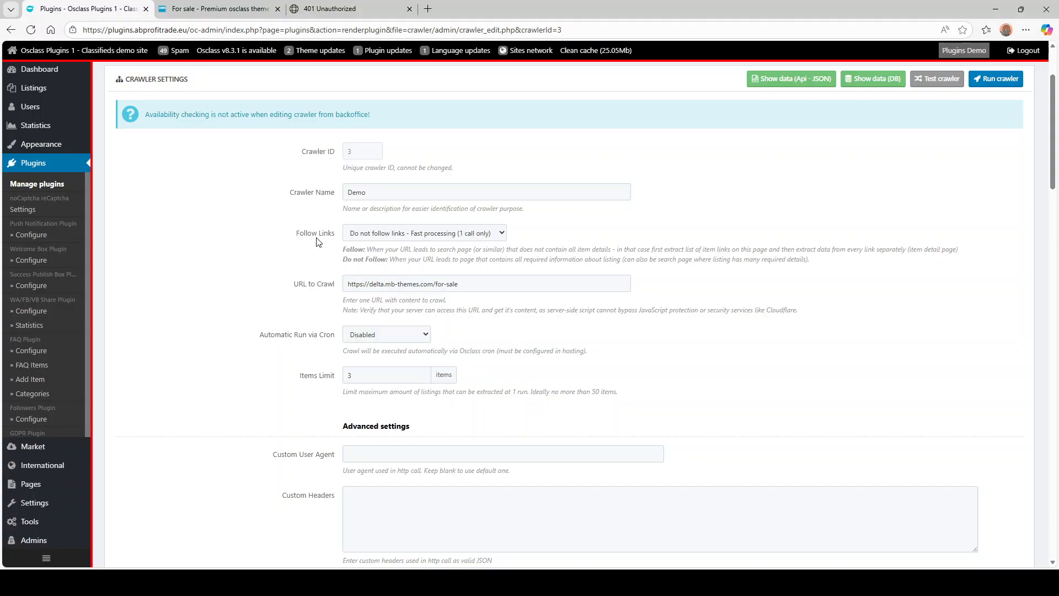
pyautogui.scroll(-6, 265, 246)
pyautogui.scroll(-10, 264, 246)
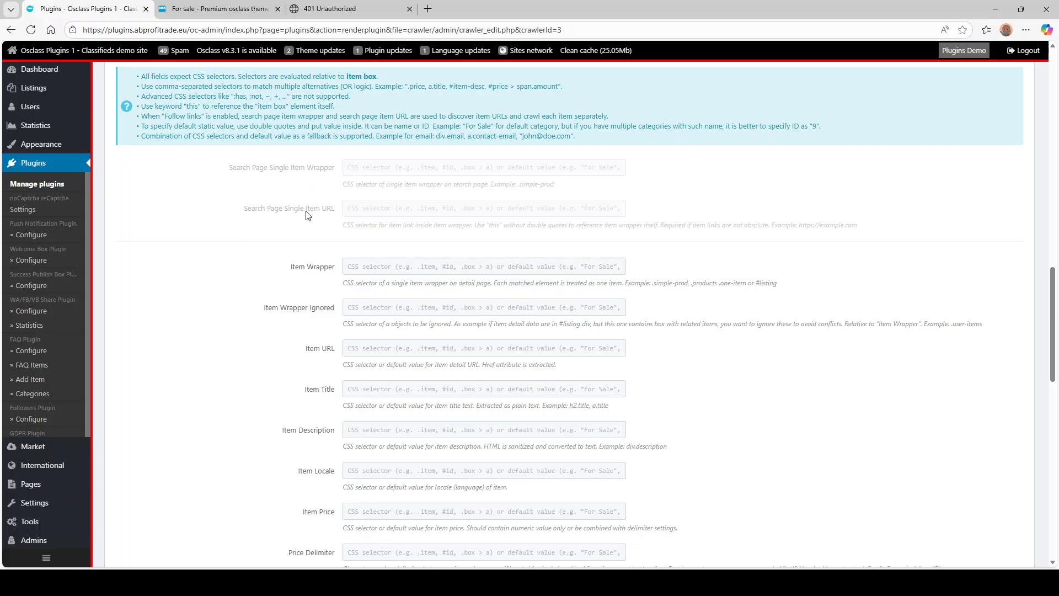
# - Inspect the Delta demo listings in DevTools and copy the .products.list .simple-prod selector
pyautogui.click(369, 268)
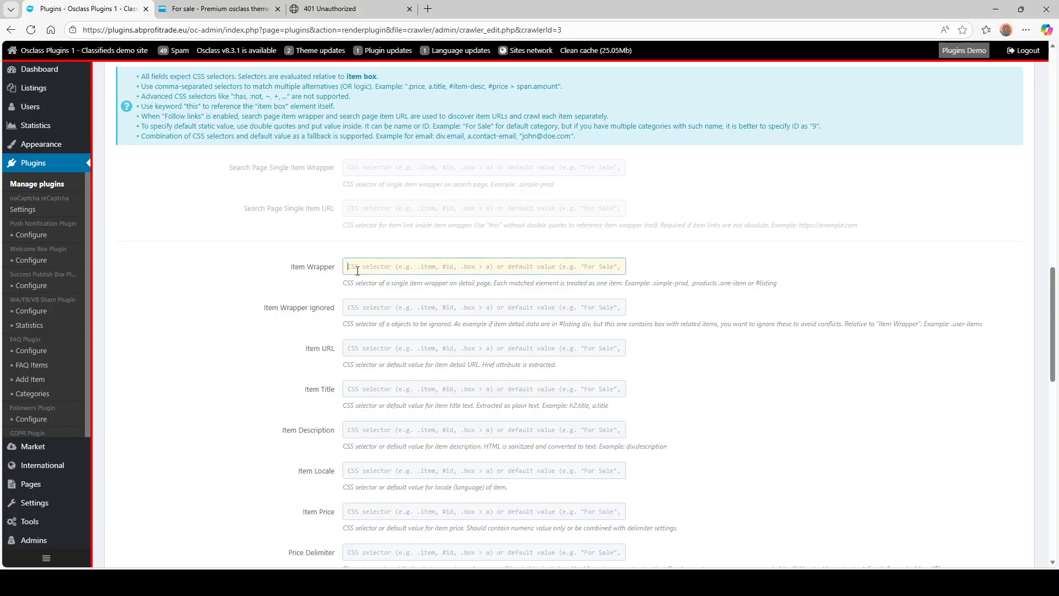
pyautogui.click(212, 9)
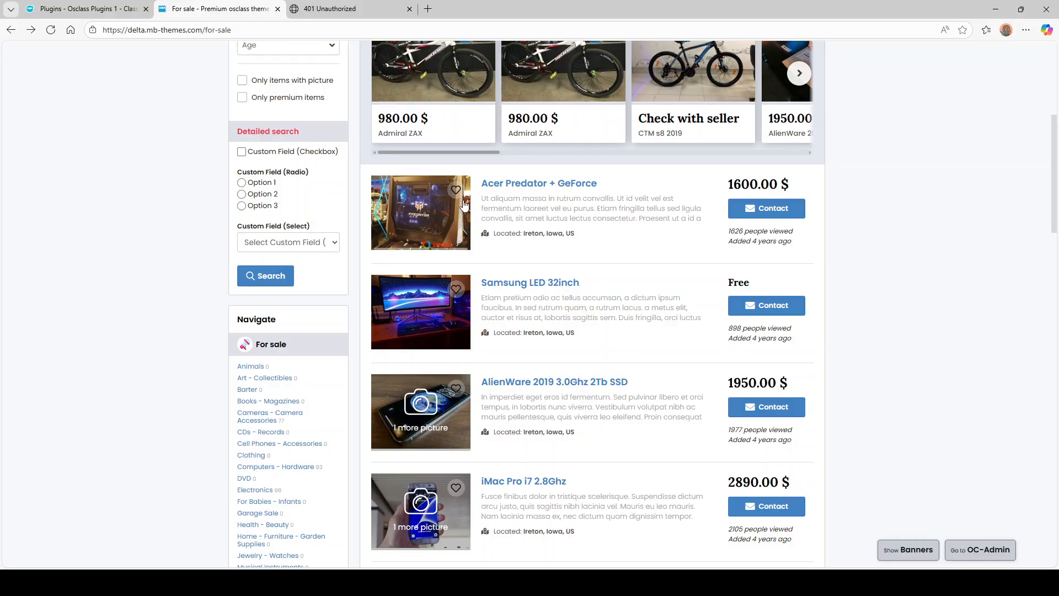
pyautogui.press('F12')
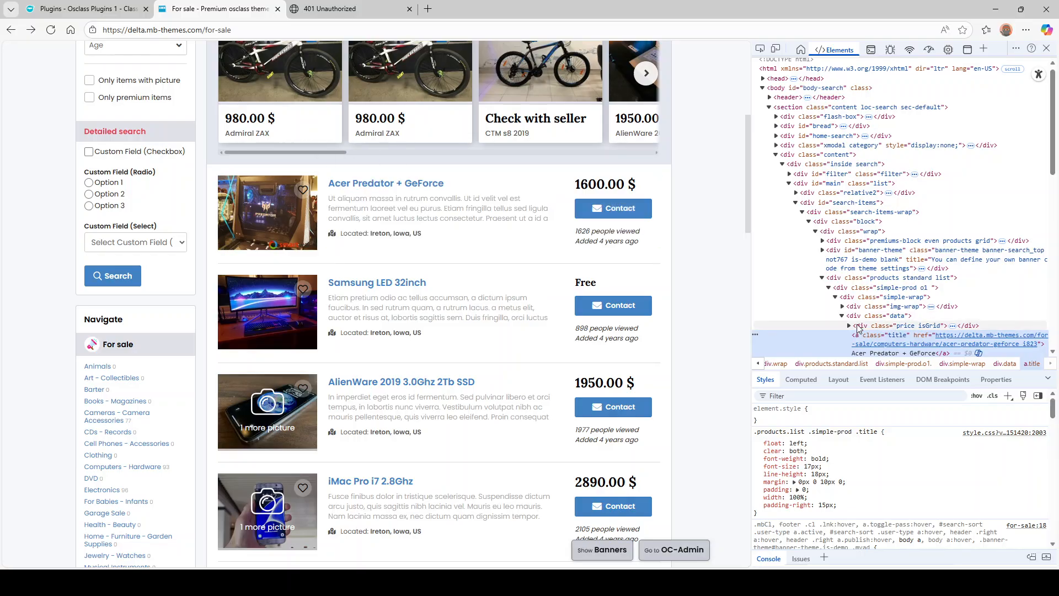
pyautogui.click(881, 325)
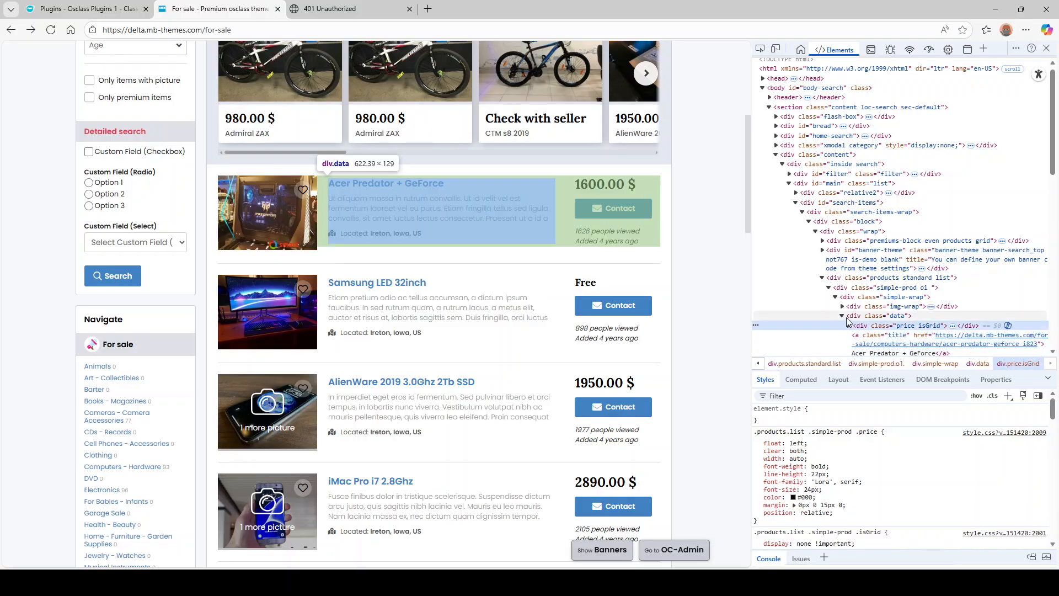
pyautogui.click(858, 289)
pyautogui.click(829, 287)
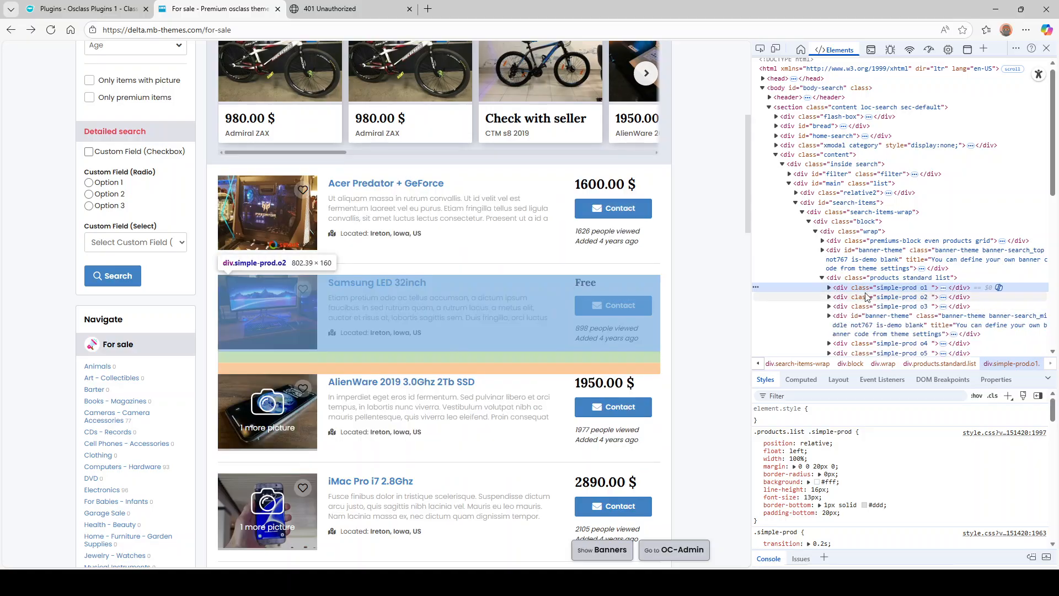
pyautogui.click(810, 433)
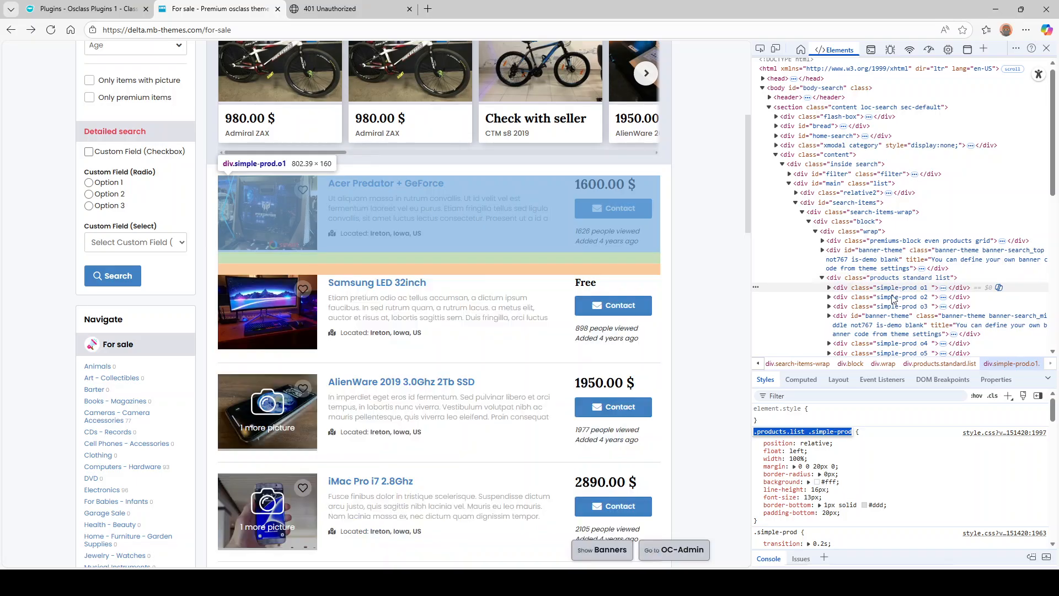
# - Paste the selector into Item Wrapper and add .standard, making it .products.list.standard .simple-prod
pyautogui.click(128, 9)
pyautogui.hotkey('ctrl', 'v')
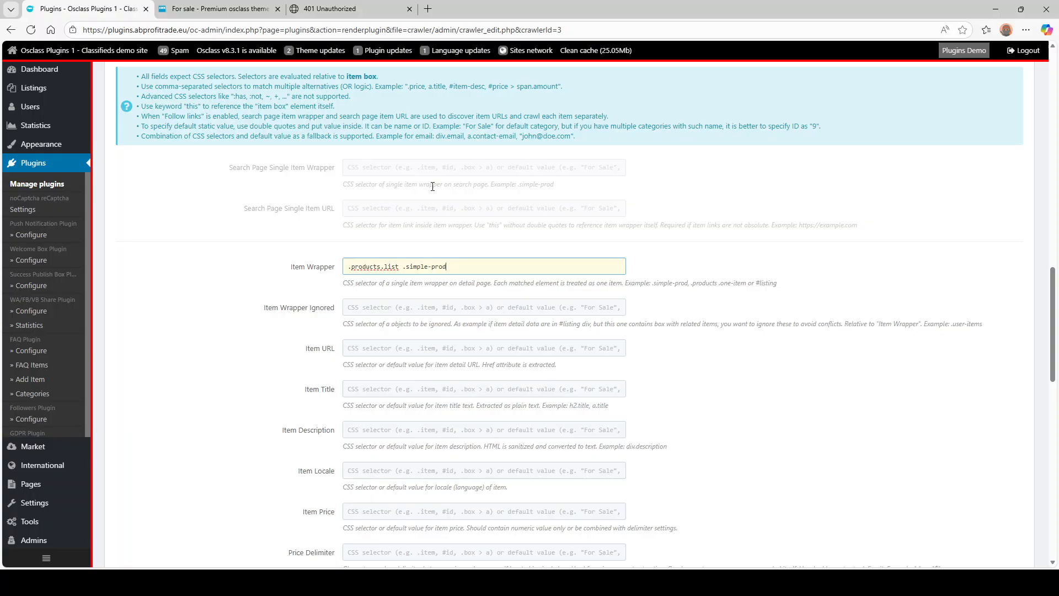
pyautogui.click(215, 8)
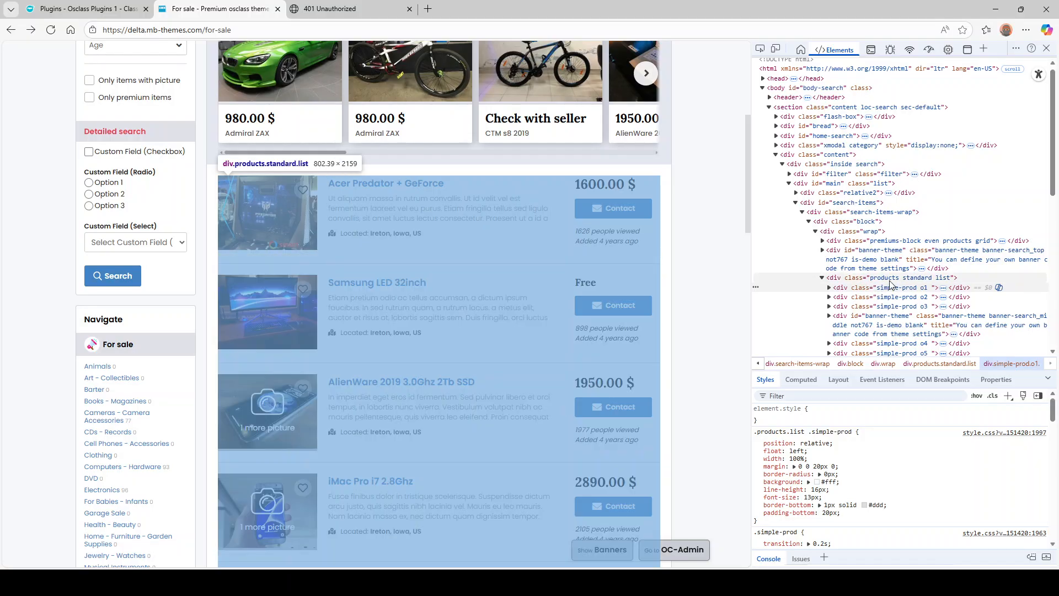
pyautogui.doubleClick(916, 278)
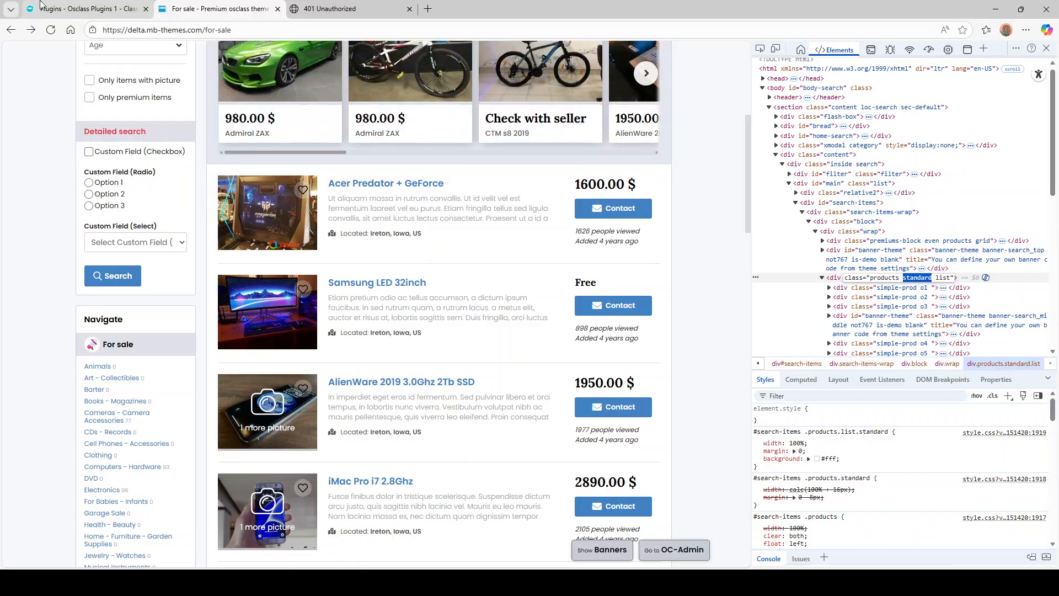
pyautogui.click(87, 8)
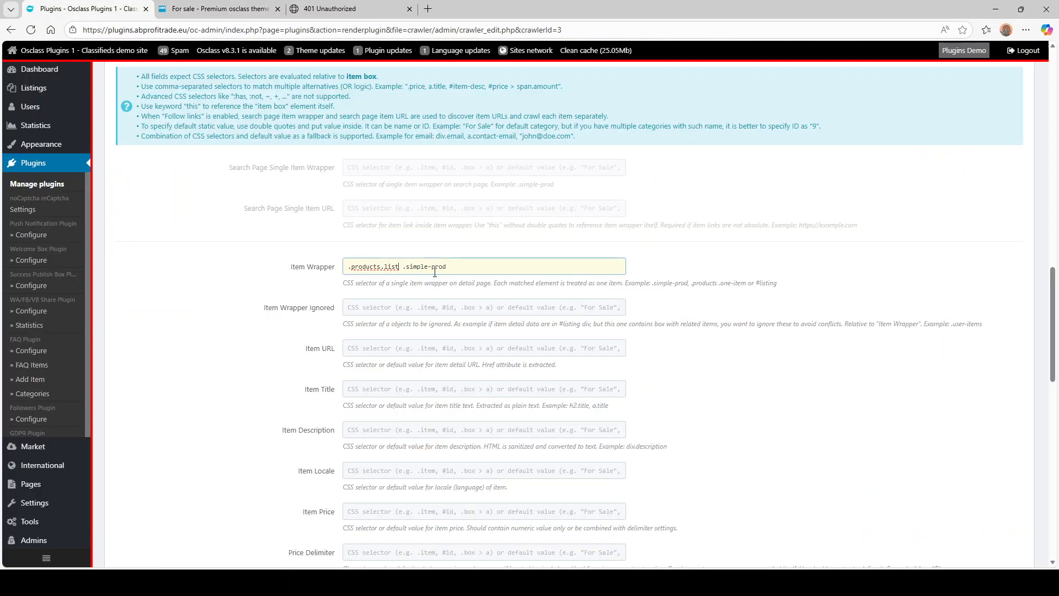
pyautogui.write('.standard')
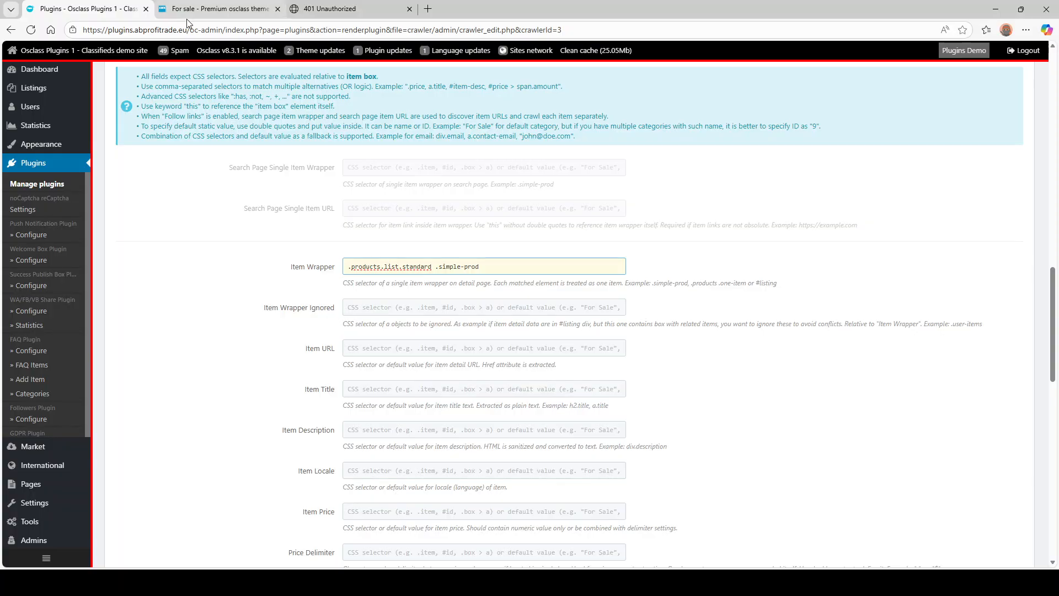
# - Close the 401 Unauthorized tab and return to the crawler form's Item Wrapper Ignored field
pyautogui.click(216, 9)
pyautogui.click(91, 7)
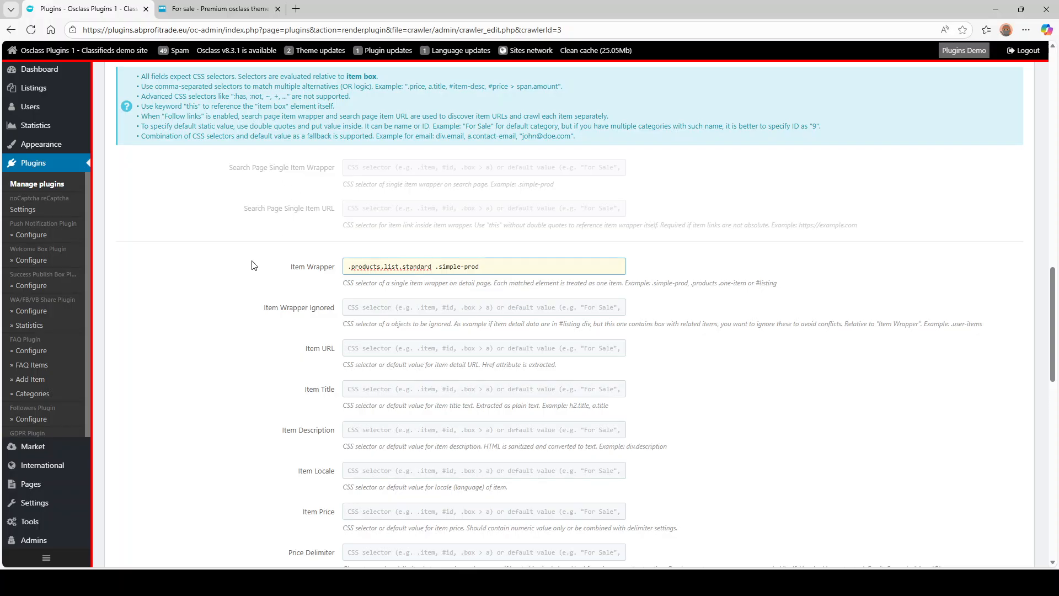
pyautogui.scroll(-2, 287, 227)
pyautogui.click(366, 203)
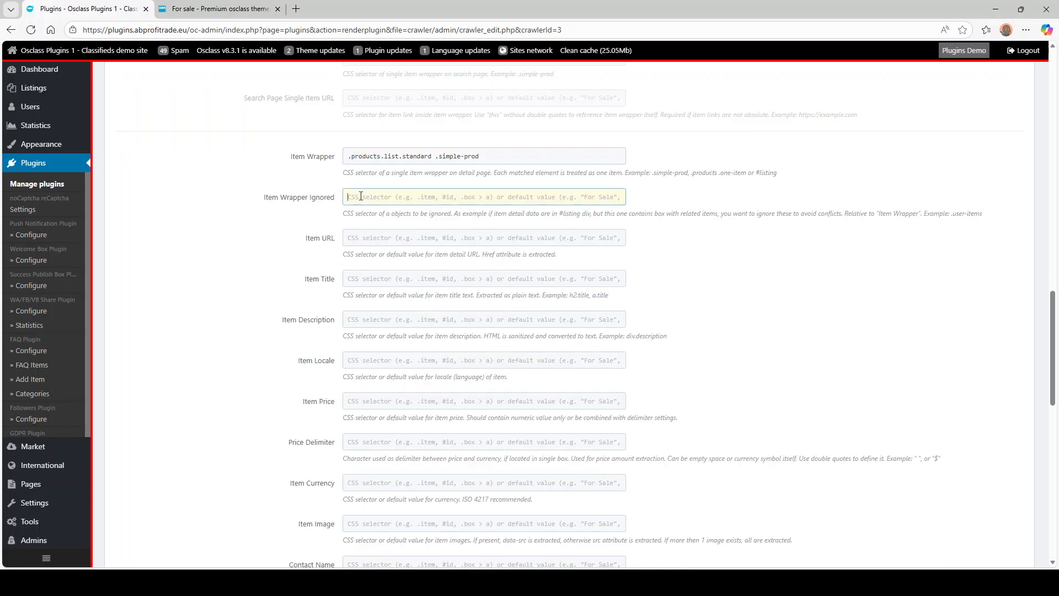
# - Inspect the Premium listings block in DevTools and open its premiums-block class value
pyautogui.click(202, 9)
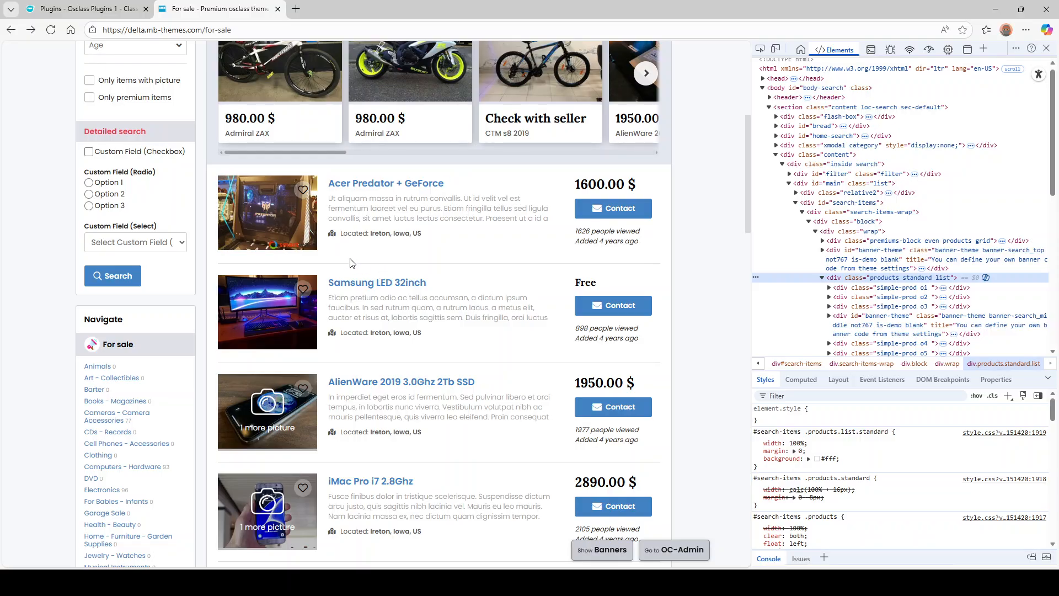
pyautogui.scroll(2, 303, 297)
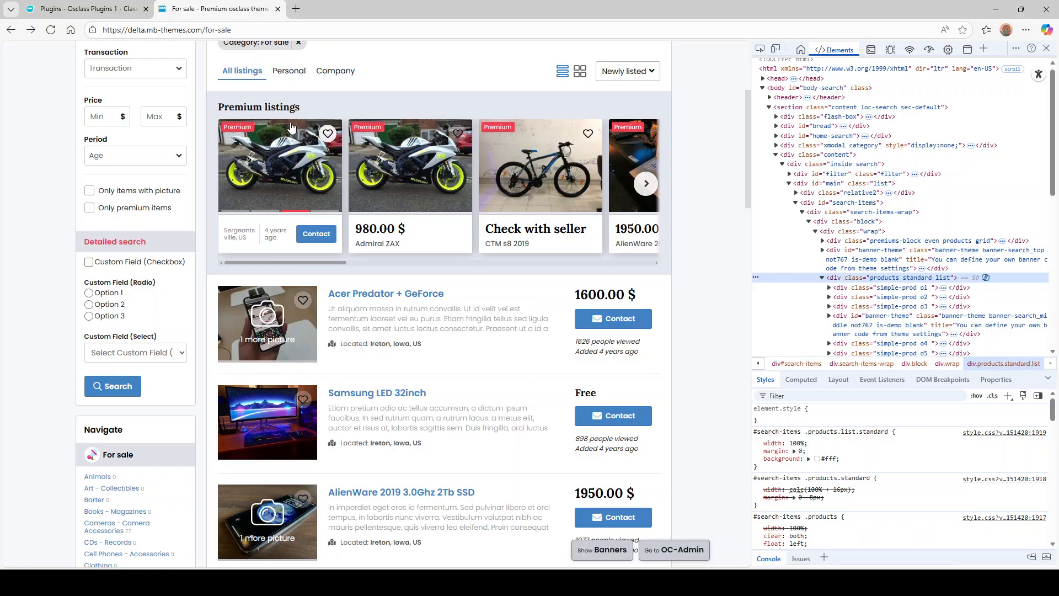
pyautogui.click(360, 366)
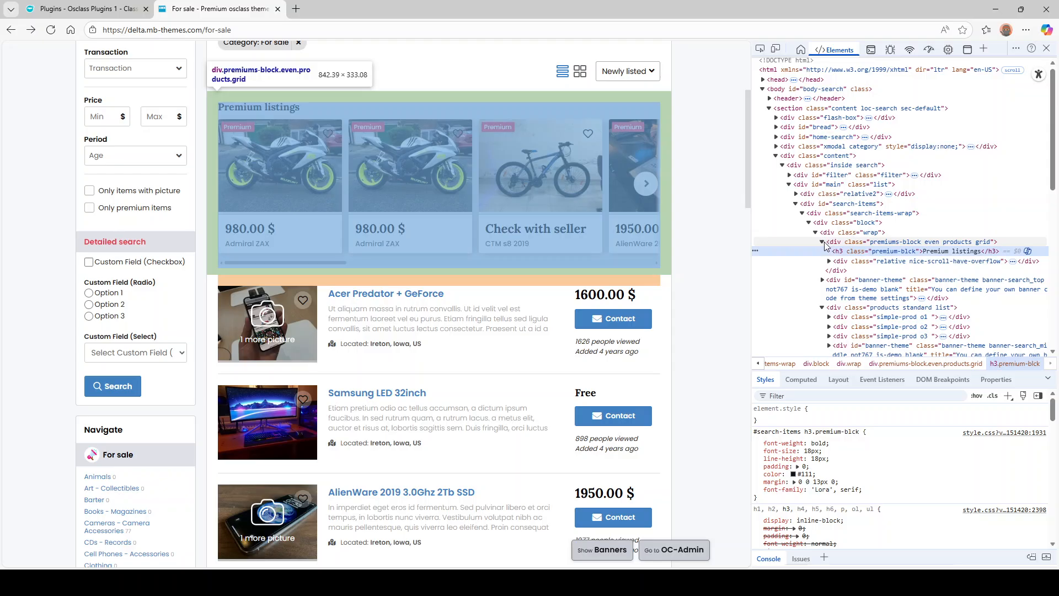
pyautogui.click(824, 243)
pyautogui.doubleClick(893, 243)
# - Copy the premiums-block class and enter .premiums-block in the Item Wrapper Ignored field
pyautogui.click(880, 243)
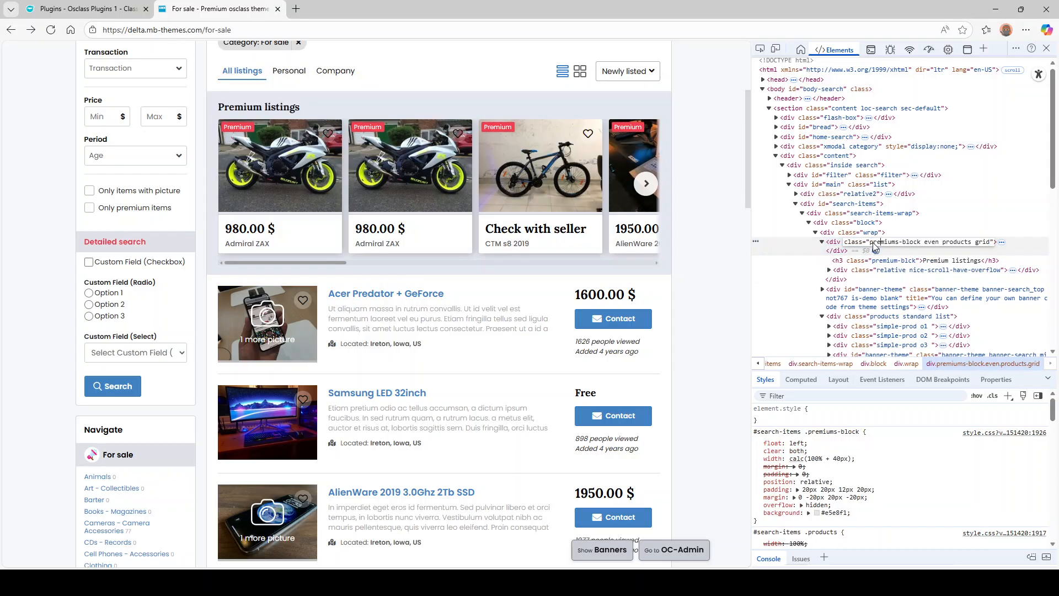
pyautogui.moveTo(870, 247); pyautogui.dragTo(920, 248)
pyautogui.click(75, 8)
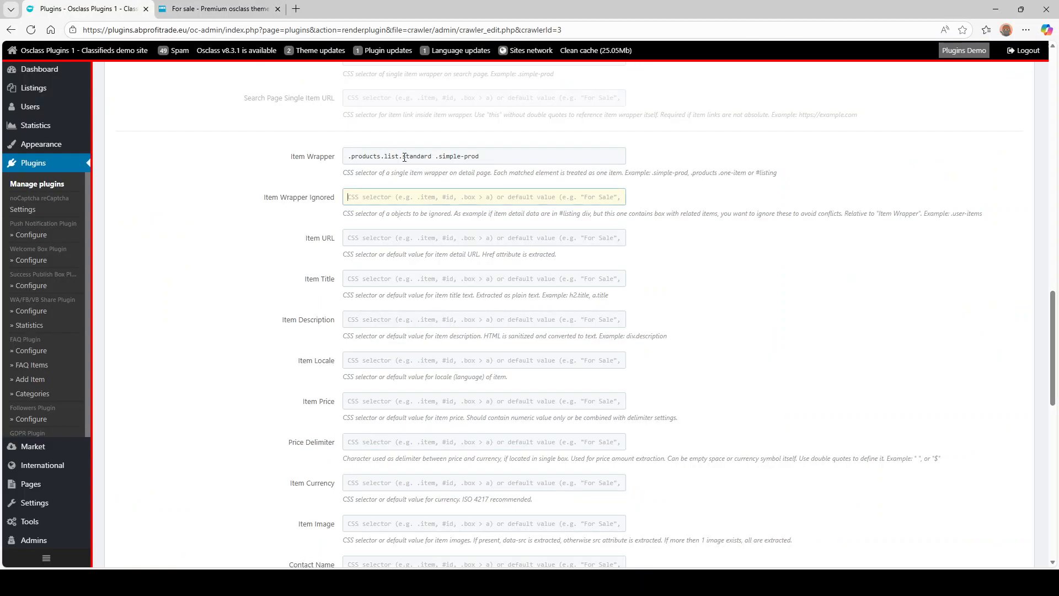
pyautogui.write('premiums-block')
pyautogui.hotkey('ctrl', 'z')
pyautogui.write('.')
pyautogui.write('premiums-block')
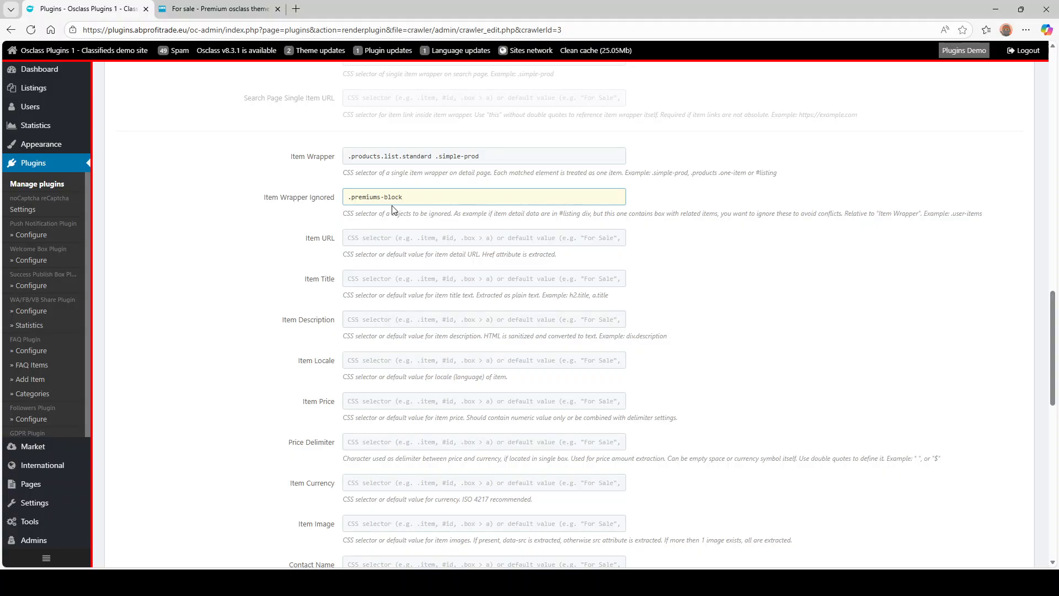
pyautogui.click(220, 9)
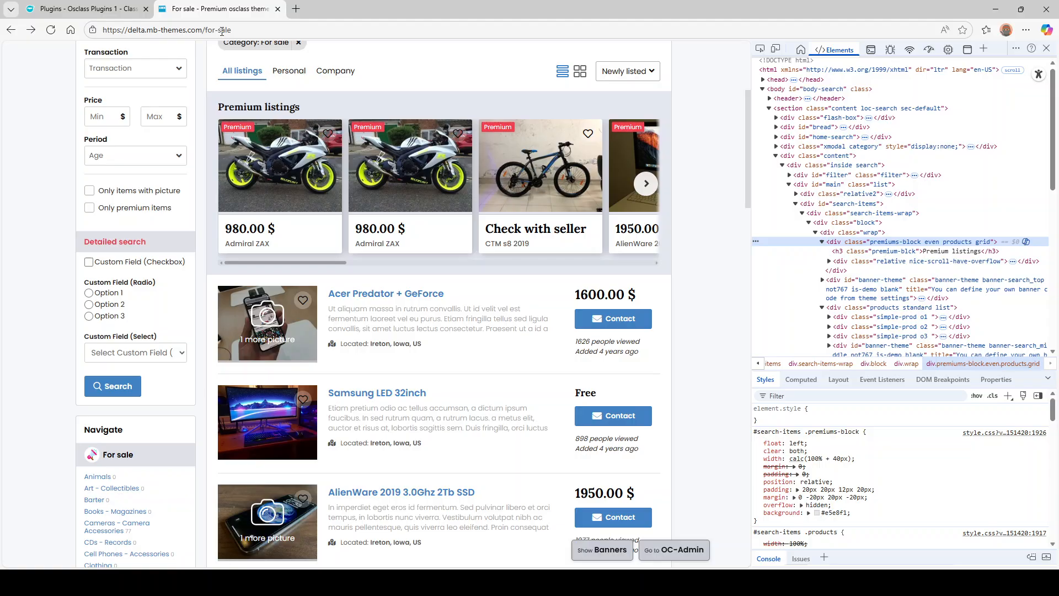
# - Open the Acer Predator + GeForce listing and locate the Other items from this seller heading
pyautogui.click(246, 310)
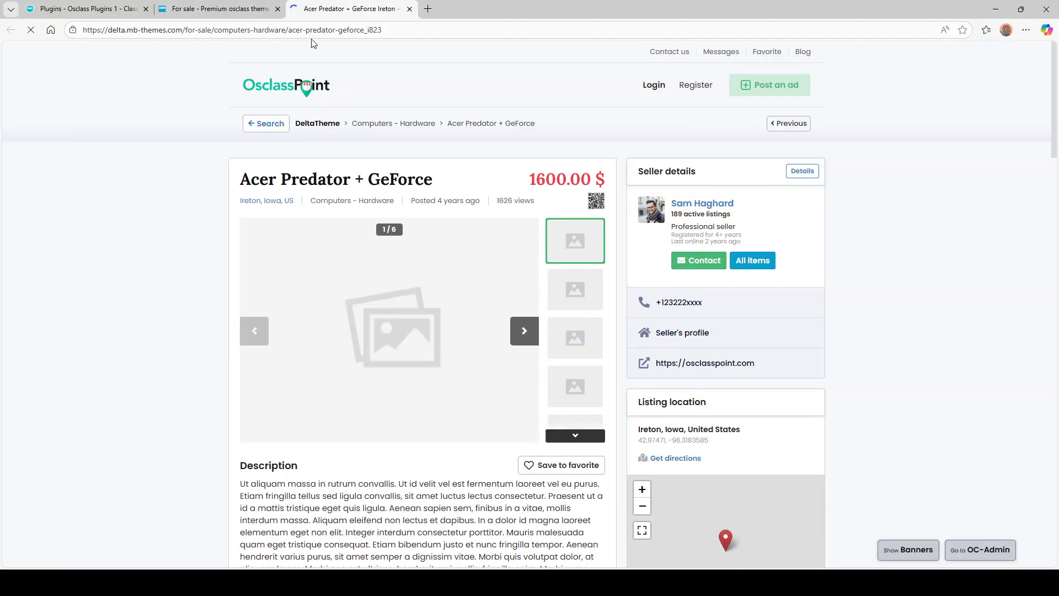
pyautogui.scroll(-5, 171, 236)
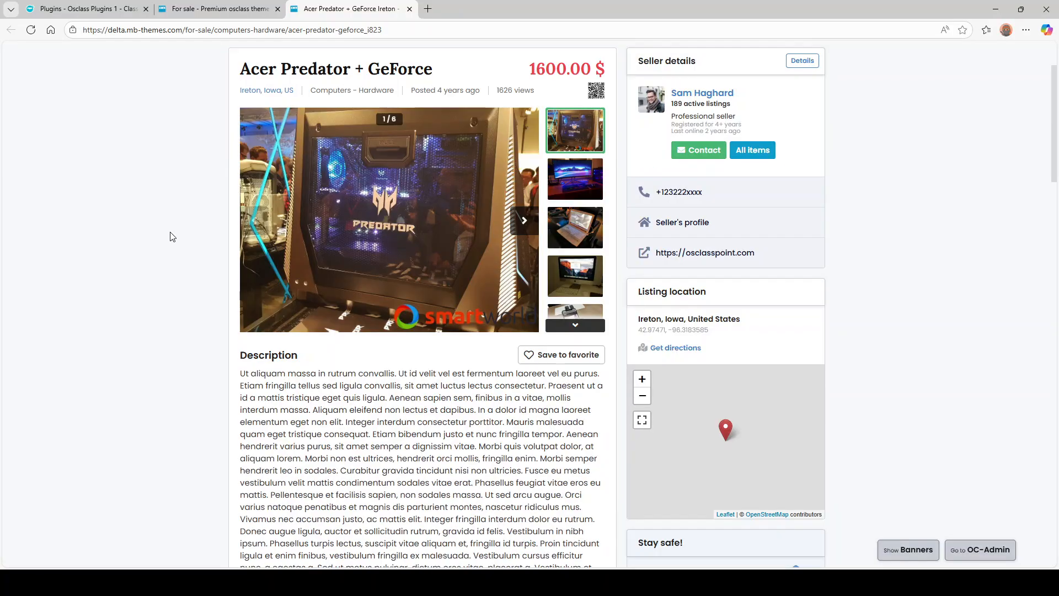
pyautogui.scroll(-15, 204, 226)
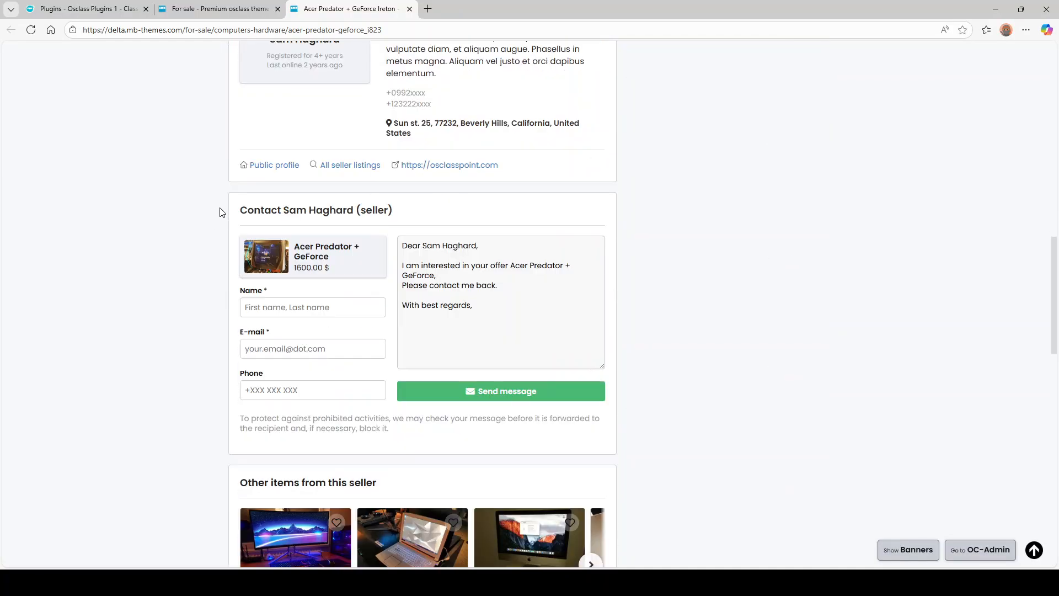
pyautogui.moveTo(251, 262); pyautogui.dragTo(611, 419)
pyautogui.click(189, 283)
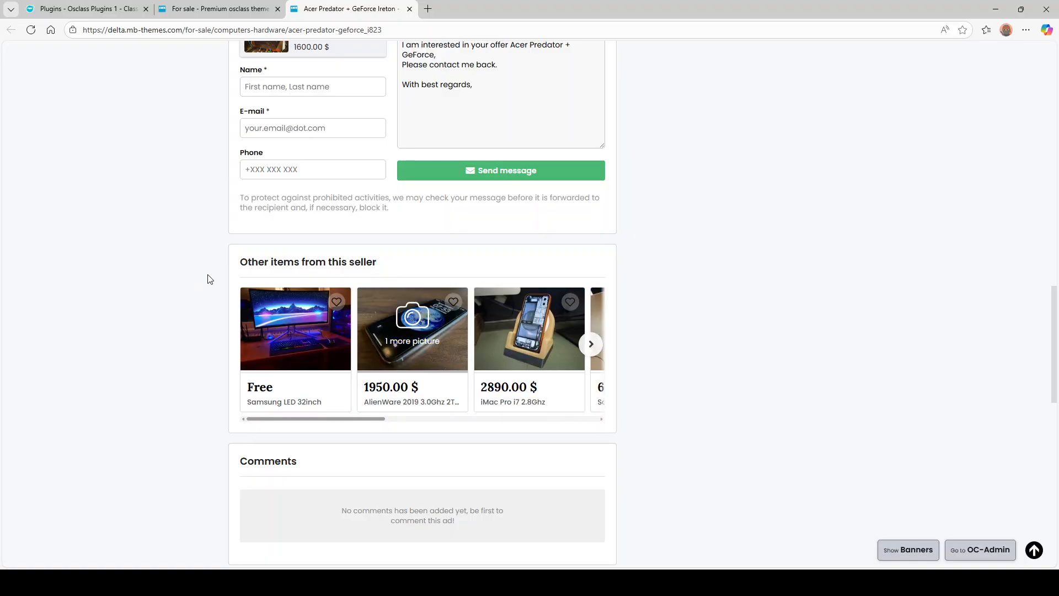
pyautogui.moveTo(240, 265); pyautogui.dragTo(631, 414)
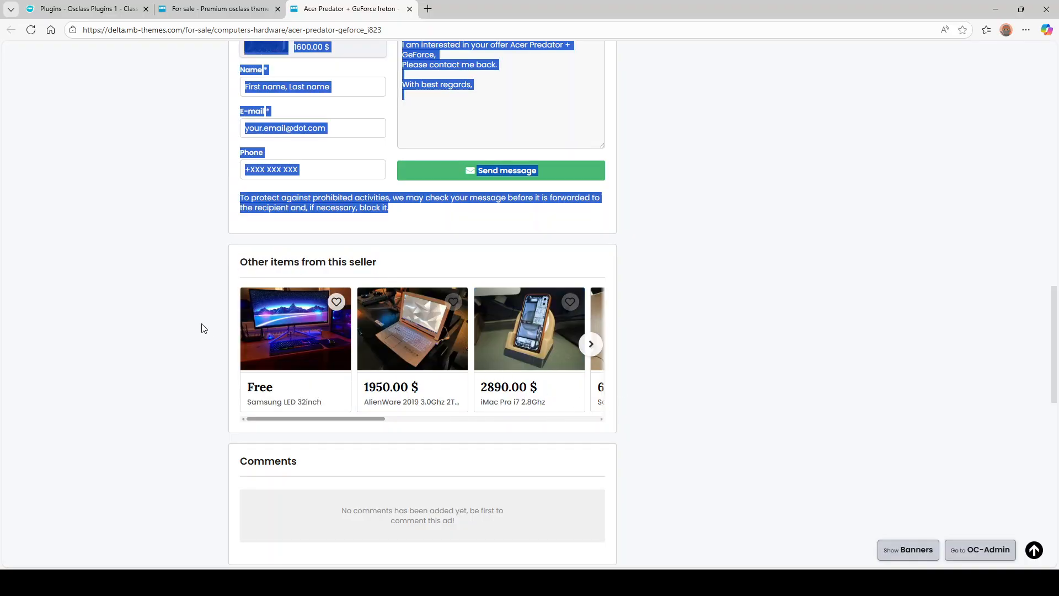
pyautogui.click(270, 274)
pyautogui.moveTo(243, 267); pyautogui.dragTo(338, 265)
pyautogui.click(314, 264)
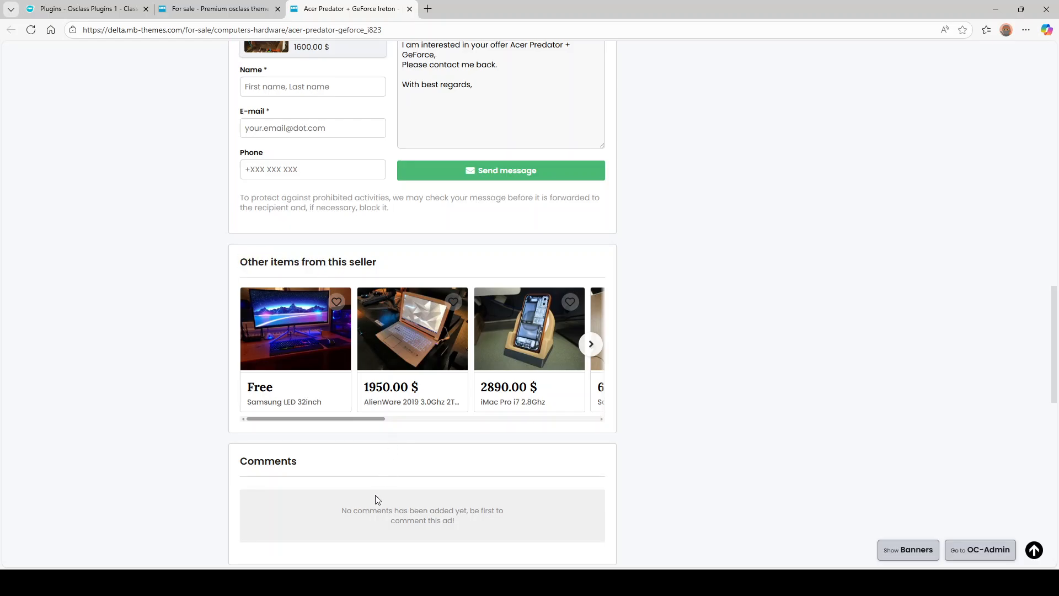
# - Inspect the seller's other-items box in DevTools and copy its user-items id
pyautogui.press('F12')
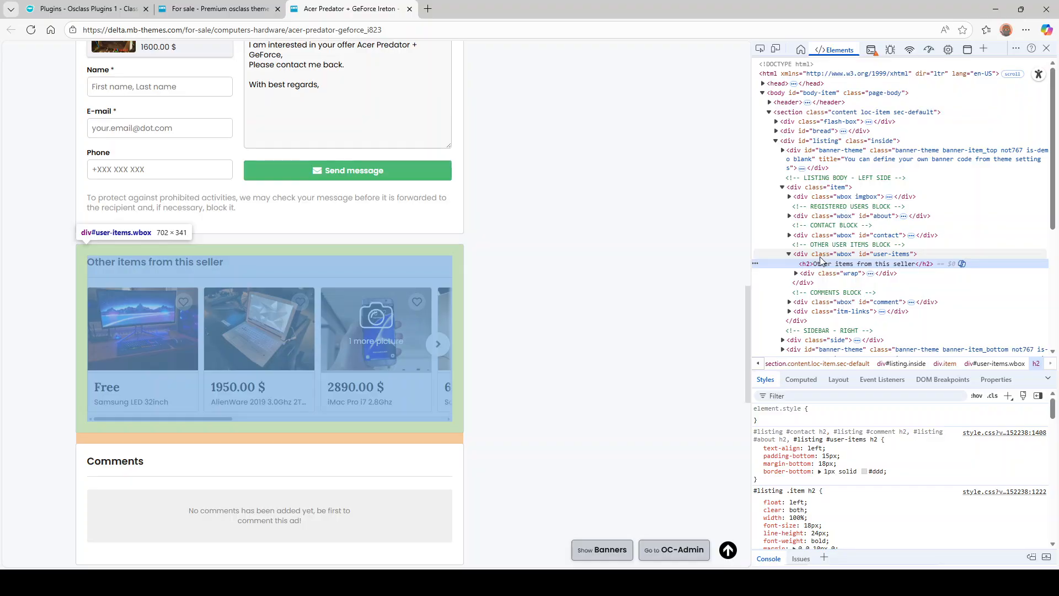
pyautogui.click(820, 255)
pyautogui.click(788, 254)
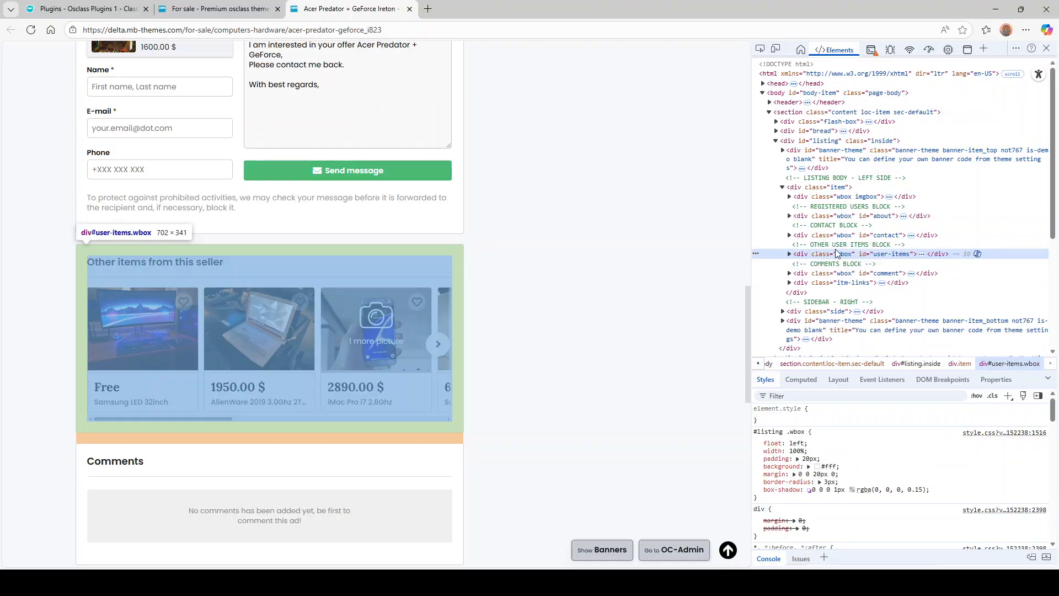
pyautogui.doubleClick(889, 255)
pyautogui.hotkey('ctrl', 'c')
pyautogui.click(220, 9)
# - Append #user-items to Item Wrapper Ignored so it reads .premiums-block, #user-items
pyautogui.click(136, 10)
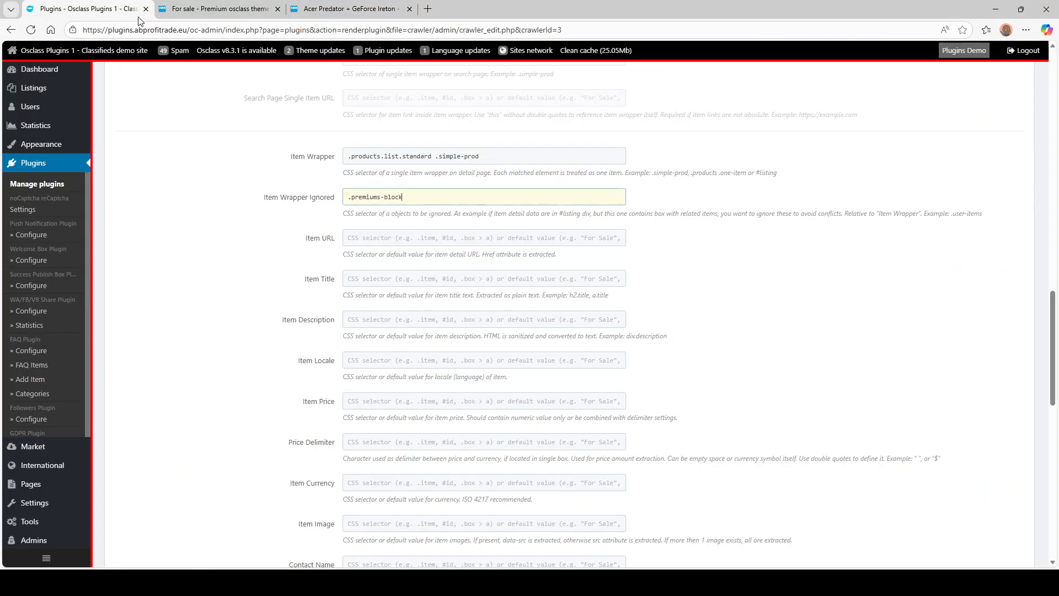
pyautogui.write('#')
pyautogui.hotkey('ctrl', 'v')
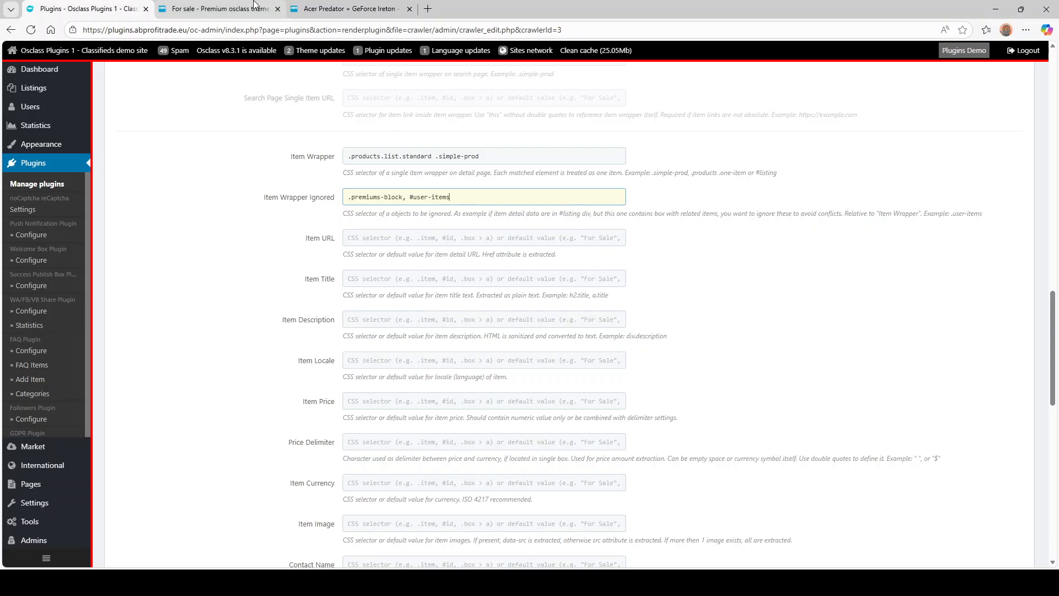
pyautogui.click(219, 8)
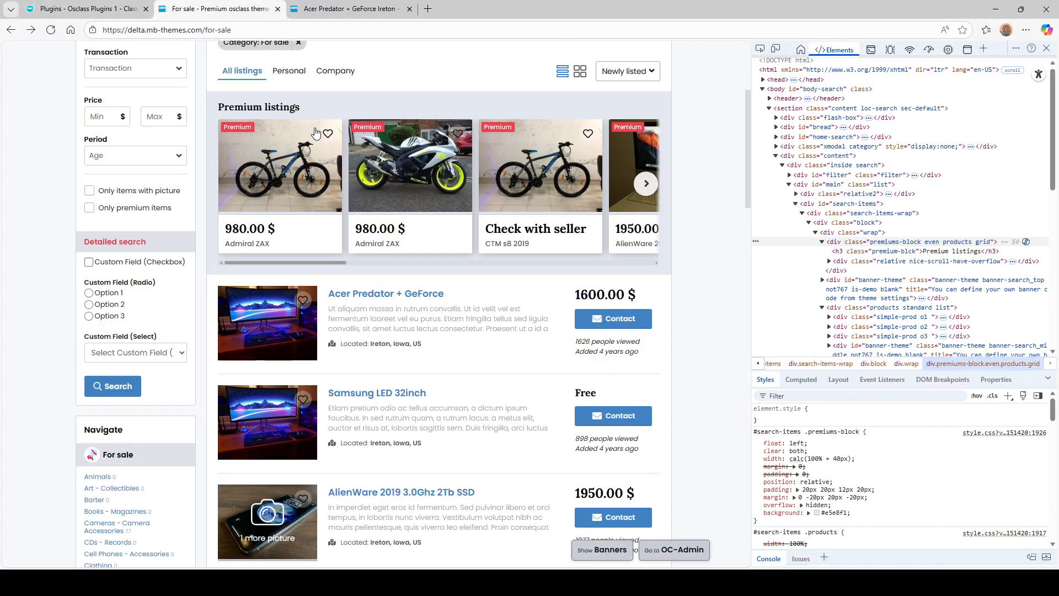
# - Copy the Item Wrapper selector .products.list.standard .simple-prod into the Item URL field
pyautogui.rightClick(423, 294)
pyautogui.click(499, 454)
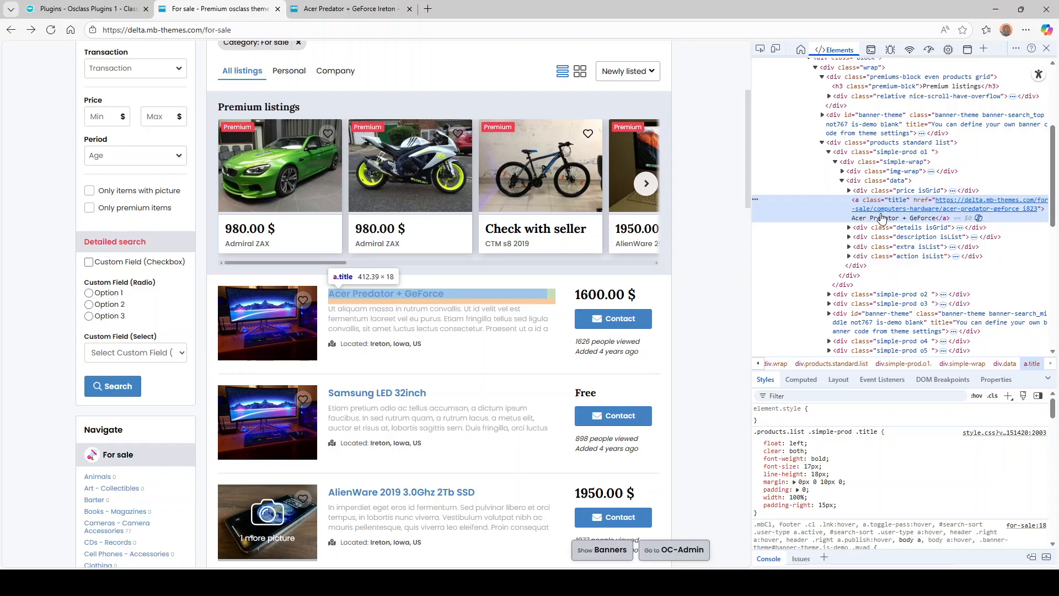
pyautogui.click(88, 9)
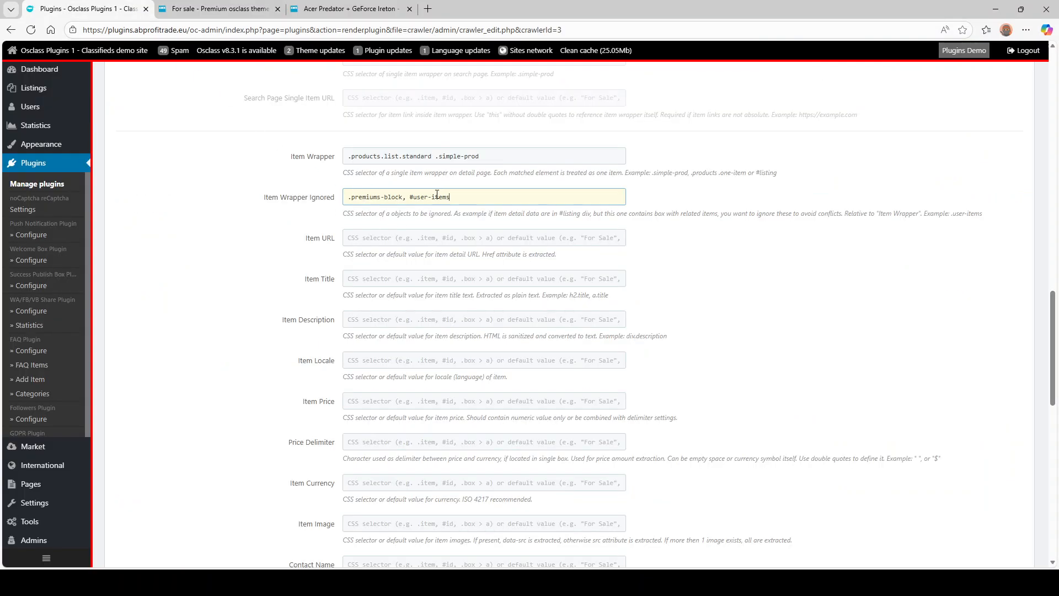
pyautogui.moveTo(291, 160); pyautogui.dragTo(338, 160)
pyautogui.click(440, 157)
pyautogui.moveTo(495, 155); pyautogui.dragTo(366, 157)
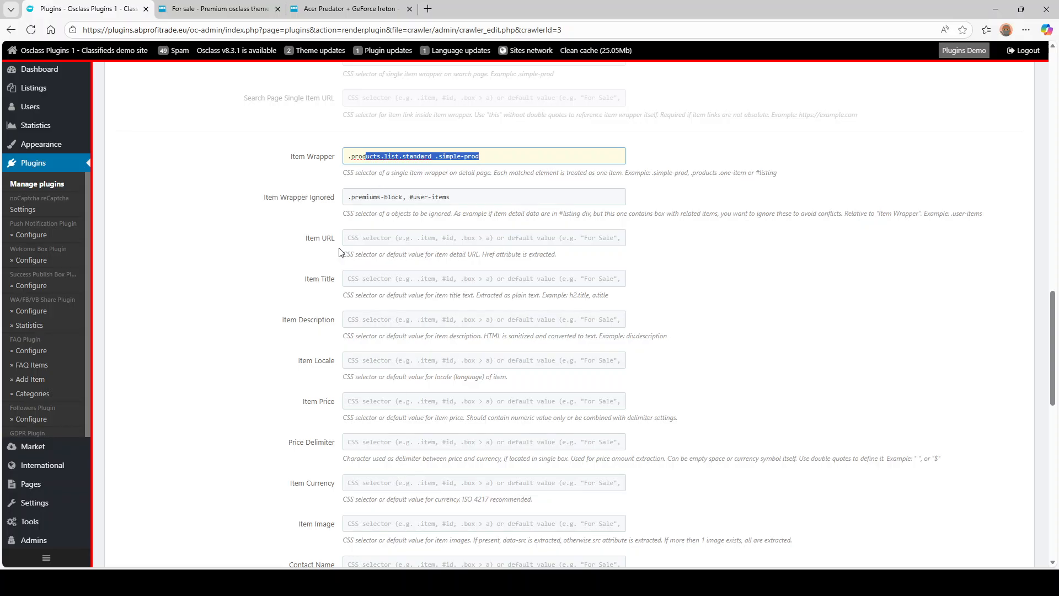
pyautogui.moveTo(325, 212); pyautogui.dragTo(344, 405)
pyautogui.click(252, 279)
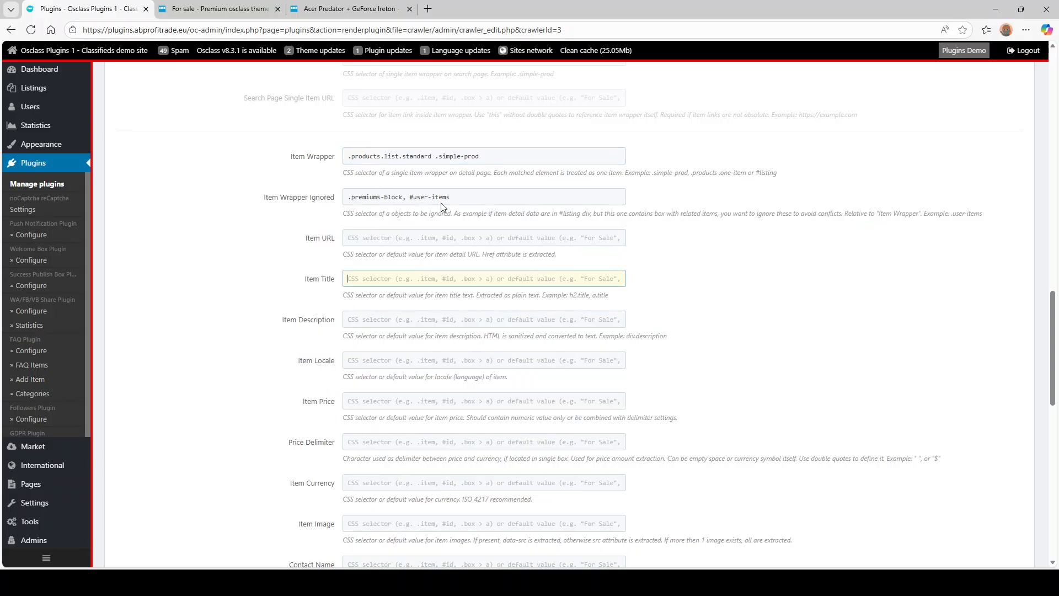
pyautogui.moveTo(389, 156); pyautogui.dragTo(345, 165)
pyautogui.hotkey('ctrl', 'c')
pyautogui.click(371, 240)
pyautogui.hotkey('ctrl', 'v')
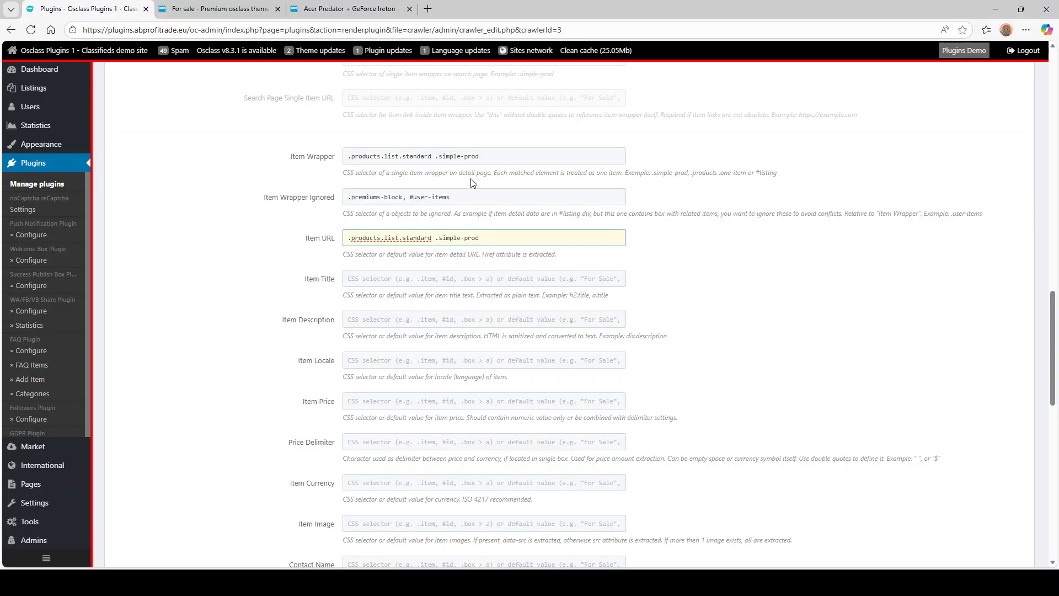
pyautogui.click(483, 155)
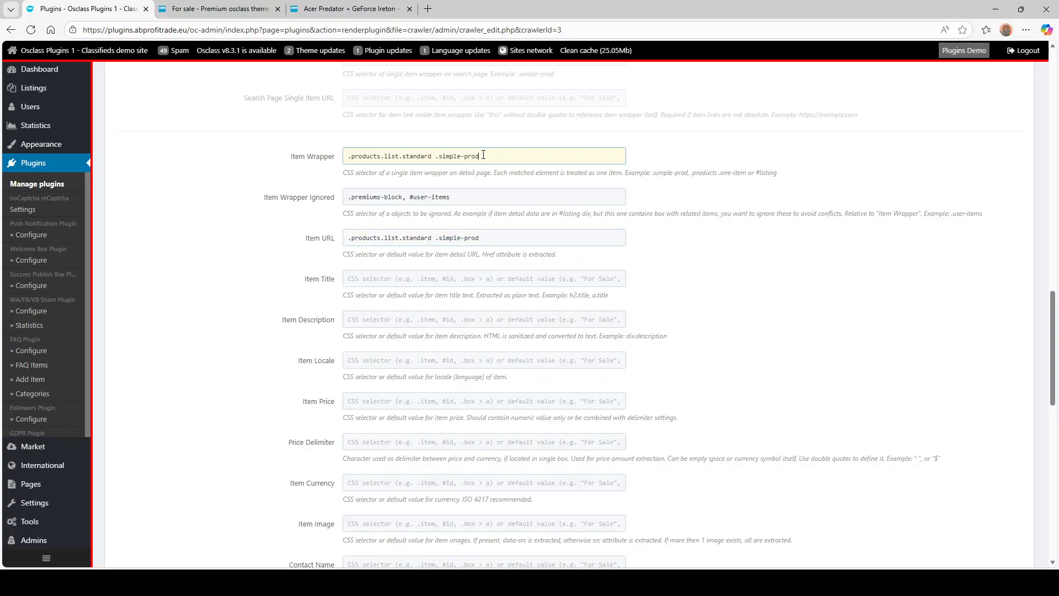
pyautogui.moveTo(484, 155); pyautogui.dragTo(323, 155)
pyautogui.click(185, 8)
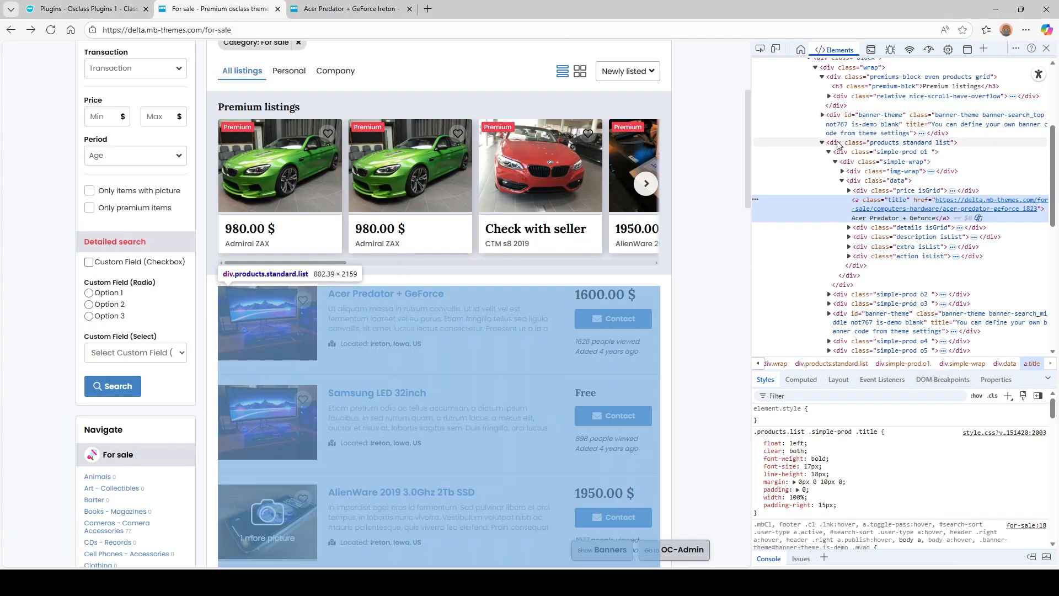
# - Find the listing title link's class in DevTools and enter a.title as the Item Title selector
pyautogui.click(847, 154)
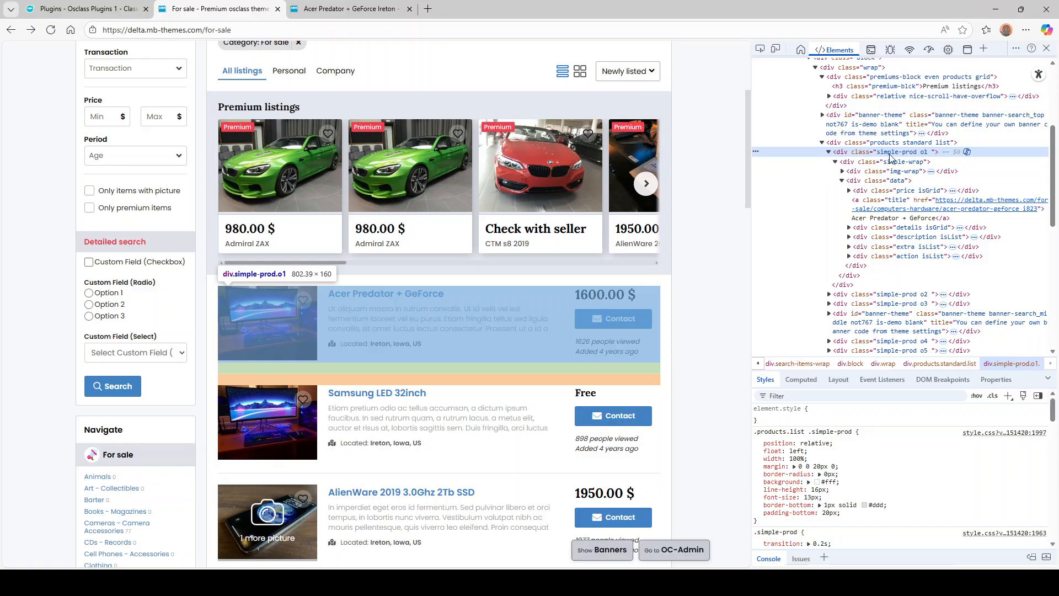
pyautogui.click(870, 202)
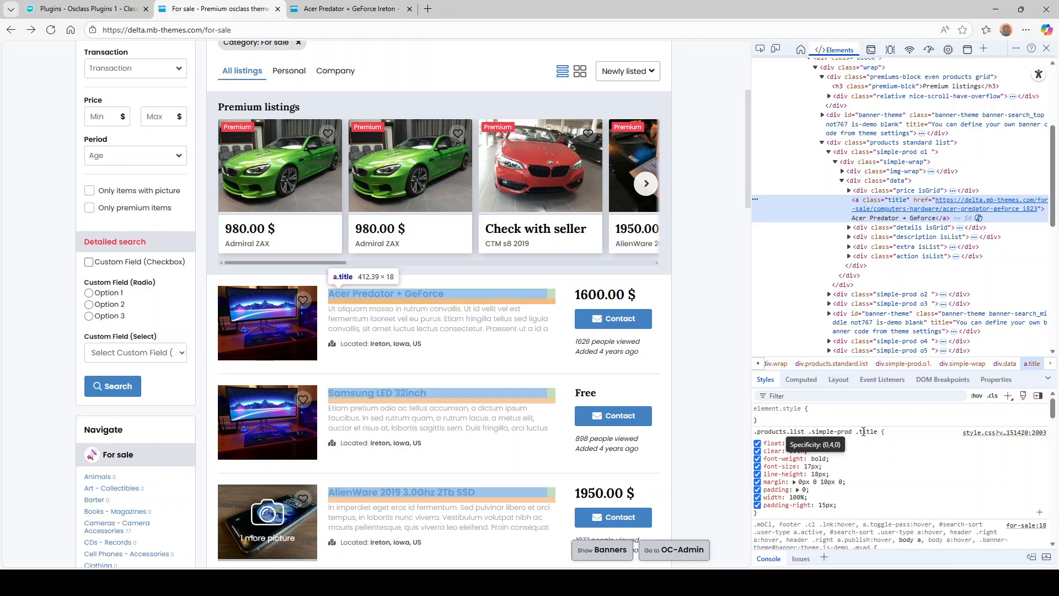
pyautogui.doubleClick(896, 200)
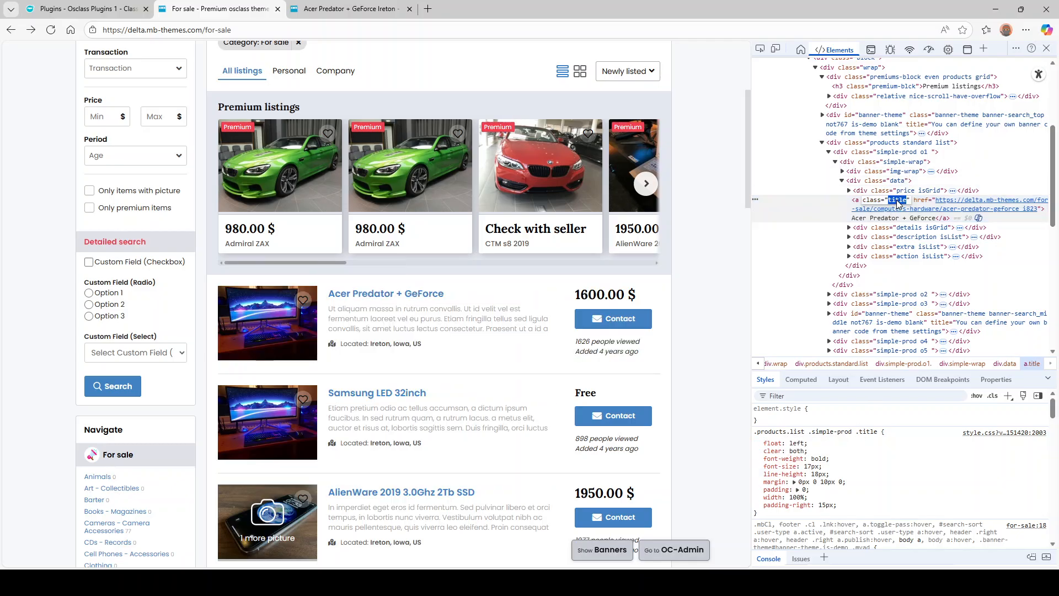
pyautogui.click(83, 9)
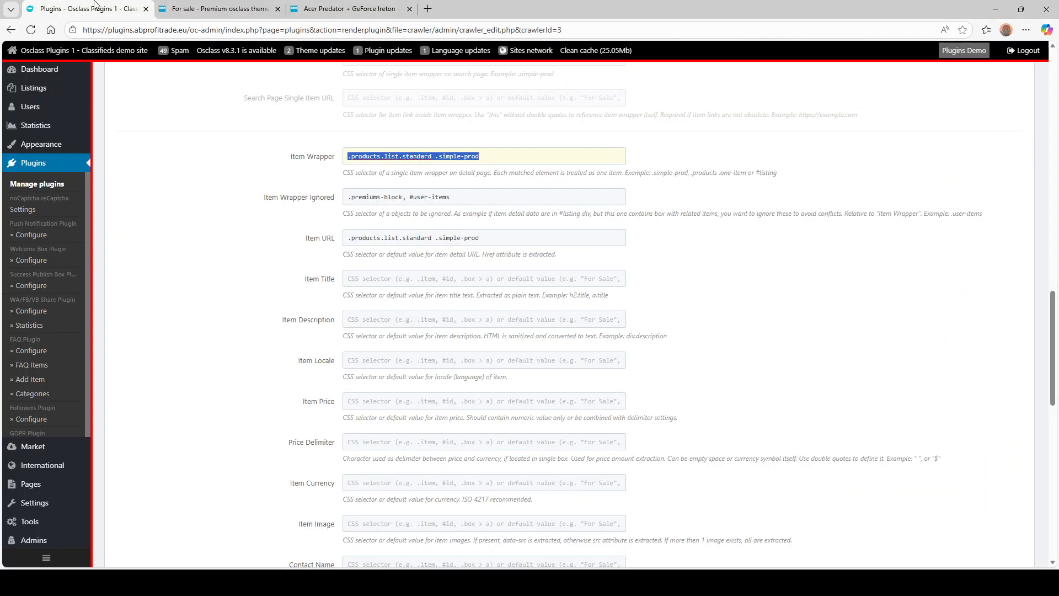
pyautogui.click(401, 278)
pyautogui.write('a.title')
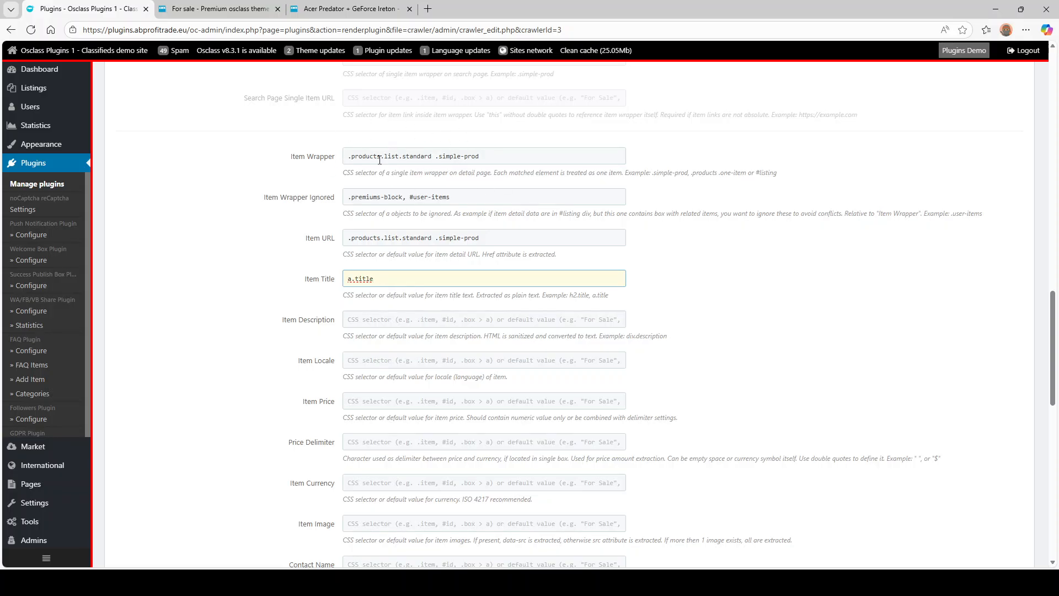
pyautogui.moveTo(495, 159); pyautogui.dragTo(313, 158)
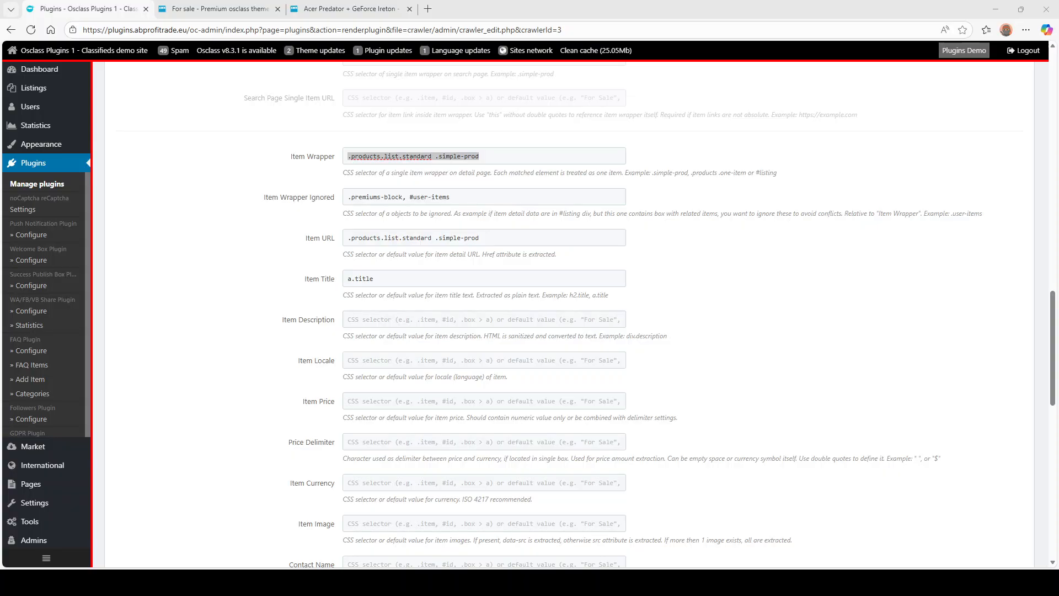
pyautogui.click(388, 319)
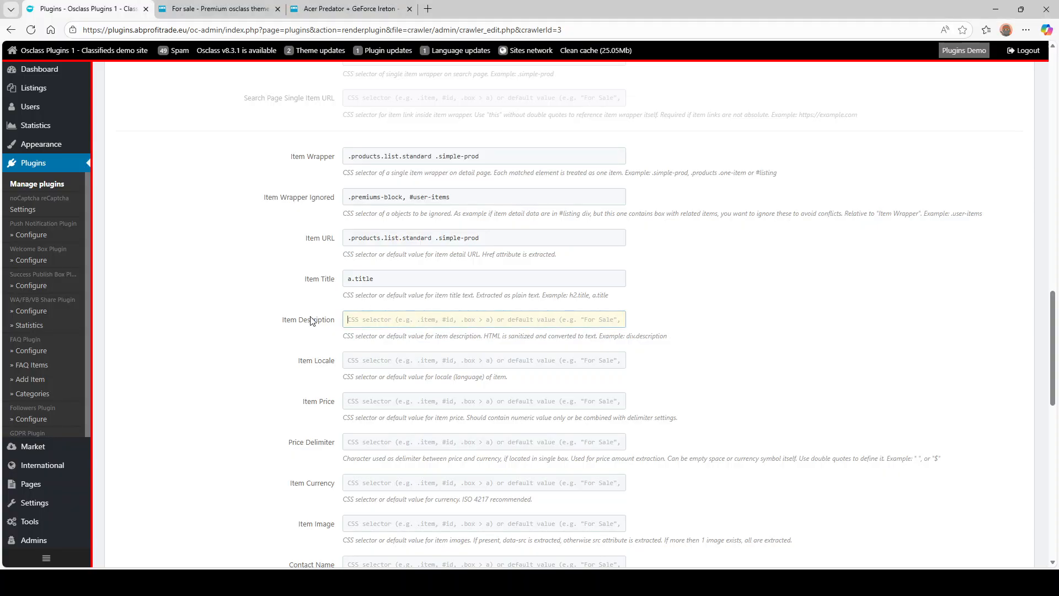
# - Inspect the listing description element and select its 'description isList' class names
pyautogui.click(220, 10)
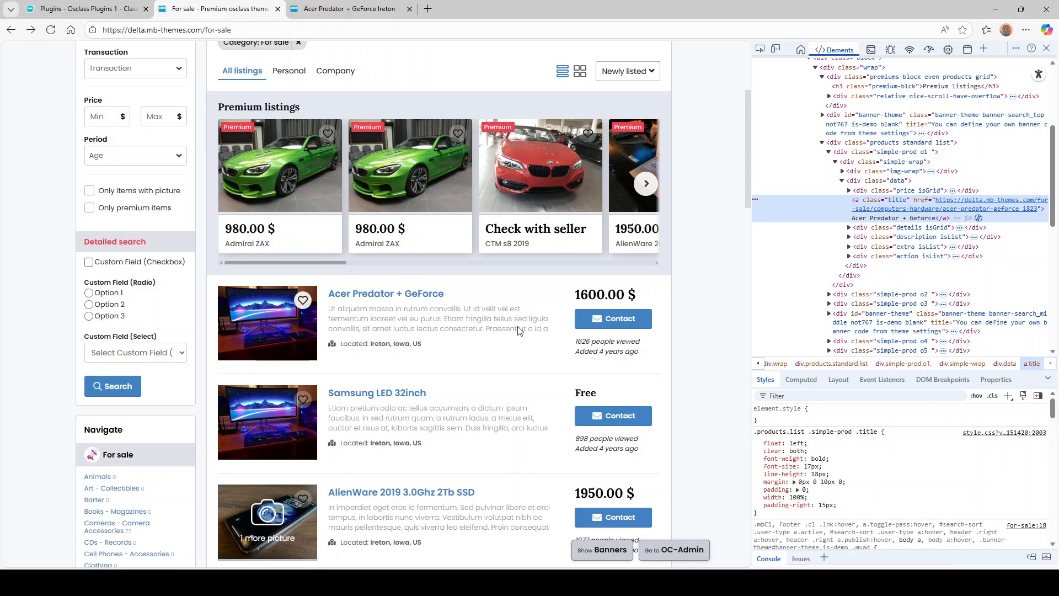
pyautogui.click(474, 313)
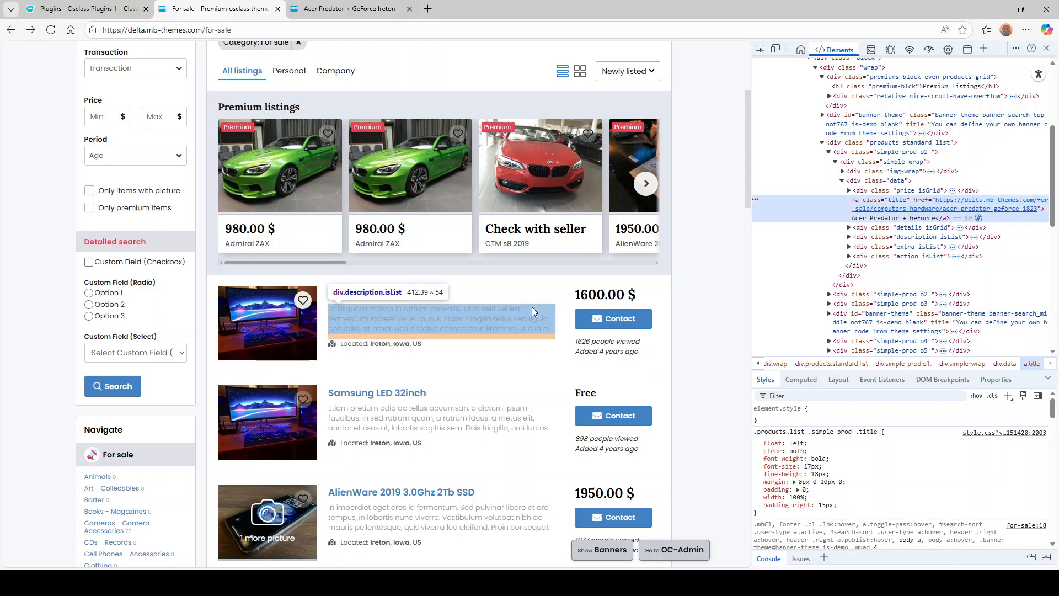
pyautogui.click(909, 239)
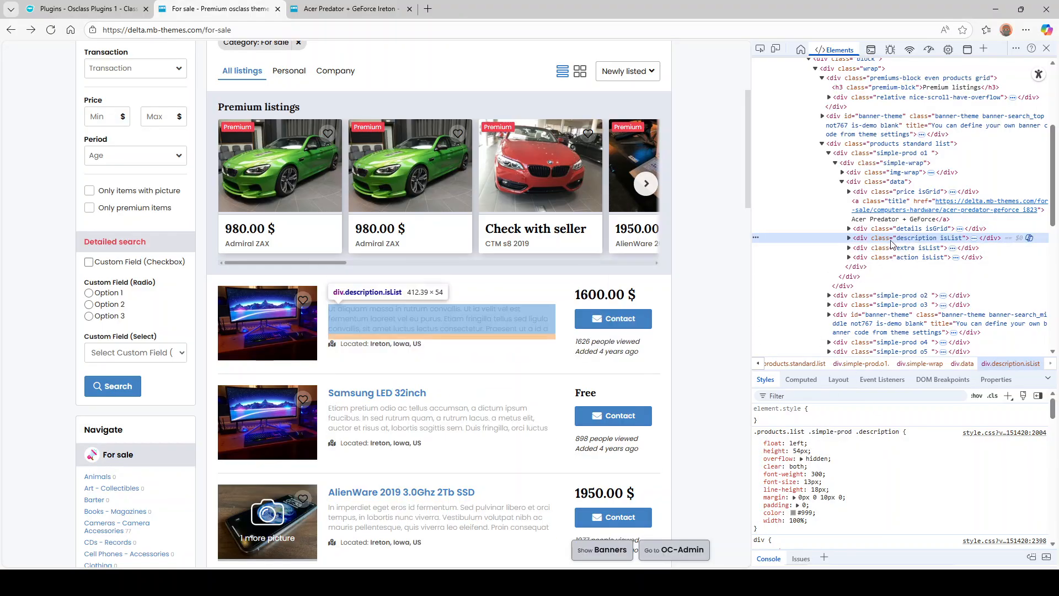
pyautogui.doubleClick(913, 239)
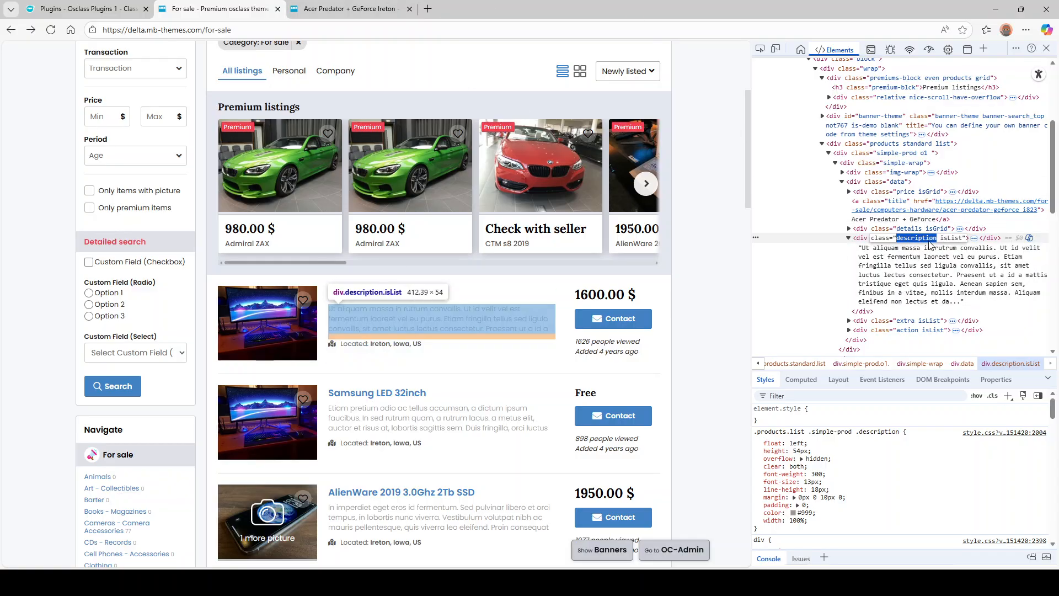
pyautogui.doubleClick(950, 238)
pyautogui.moveTo(896, 241); pyautogui.dragTo(964, 243)
pyautogui.hotkey('ctrl', 'c')
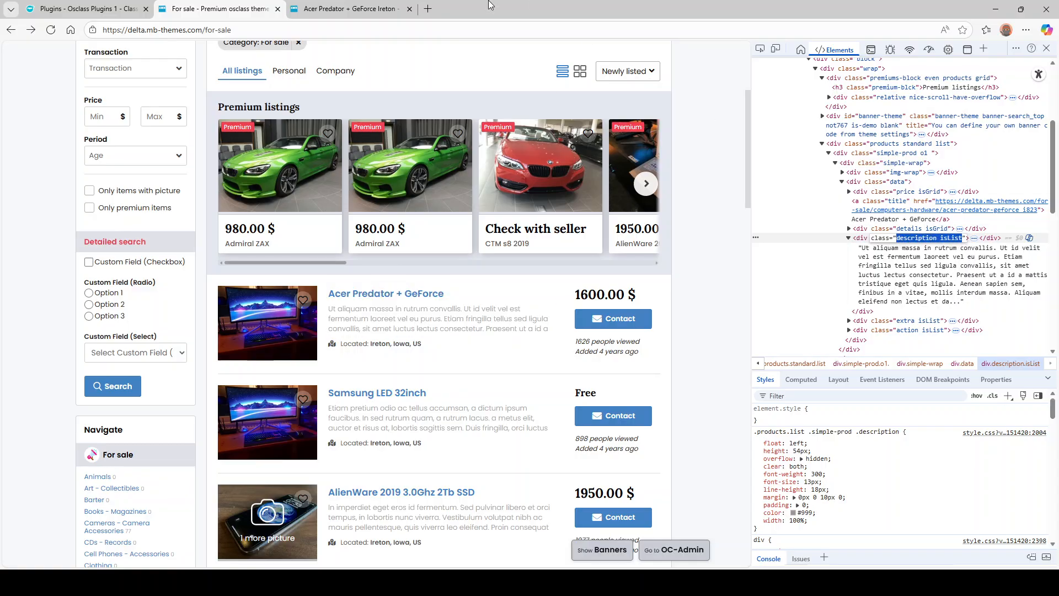
pyautogui.click(121, 11)
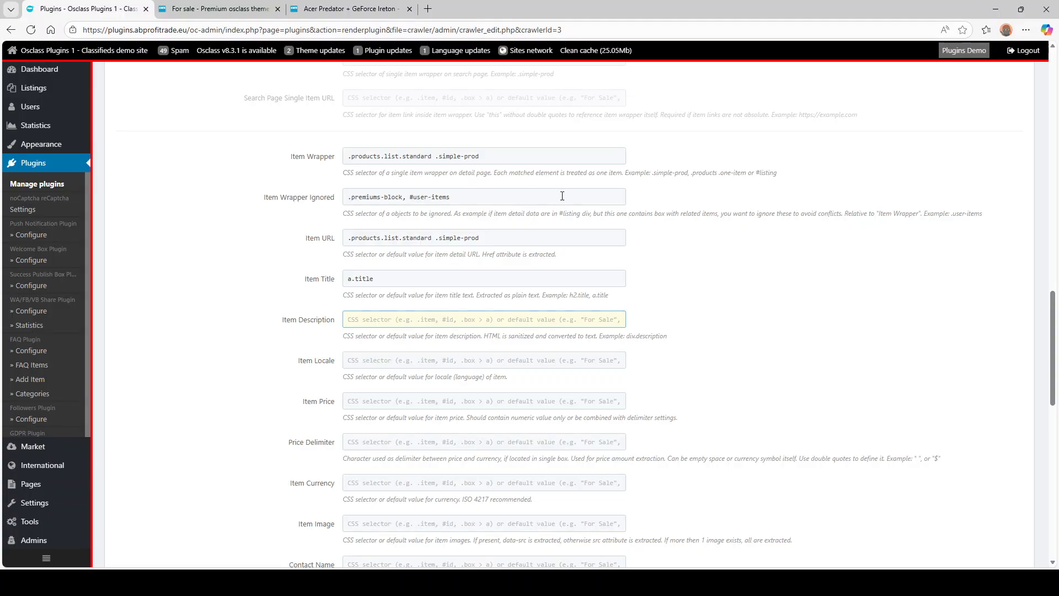
# - Set Item Description to .description.isList and Item Locale to "en_US"
pyautogui.write('.')
pyautogui.hotkey('ctrl', 'v')
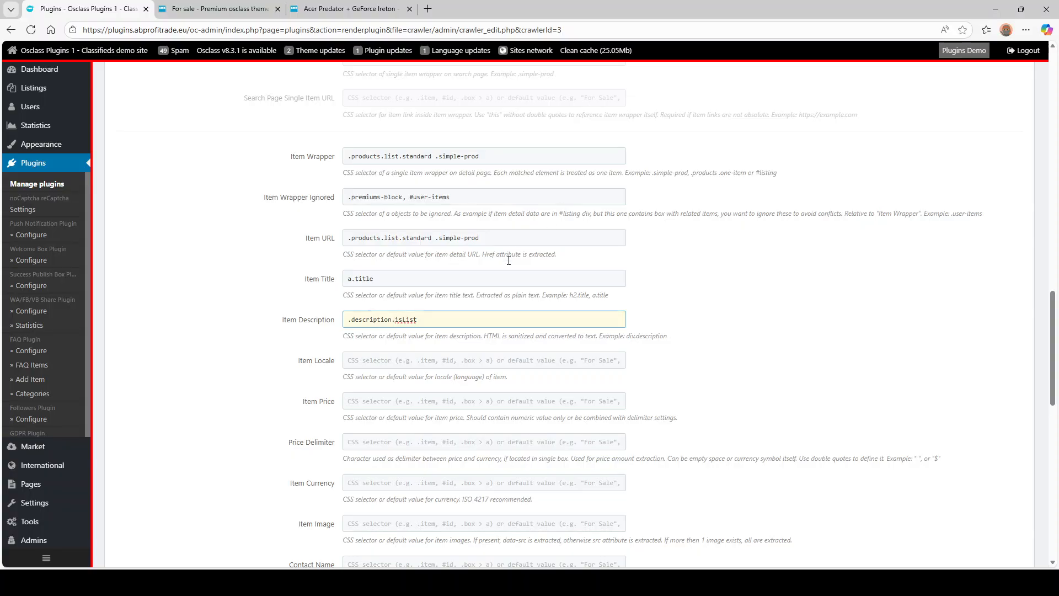
pyautogui.click(410, 361)
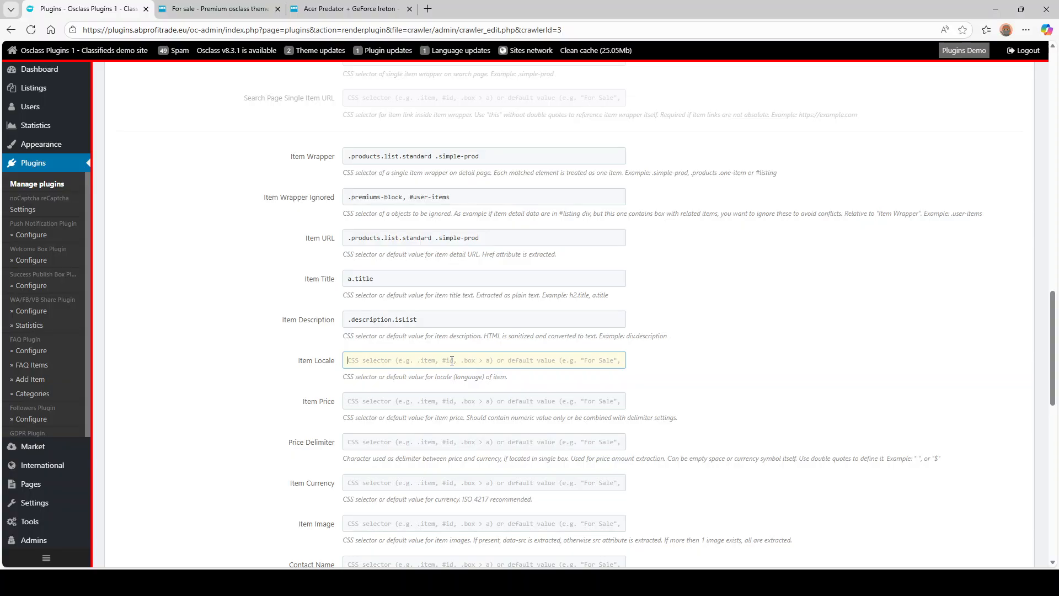
pyautogui.write('"en_US')
pyautogui.moveTo(348, 361); pyautogui.dragTo(382, 360)
pyautogui.click(386, 361)
pyautogui.moveTo(401, 362); pyautogui.dragTo(324, 359)
# - Remove the leftover osclass.com default from the Item Title field after a.title
pyautogui.click(449, 279)
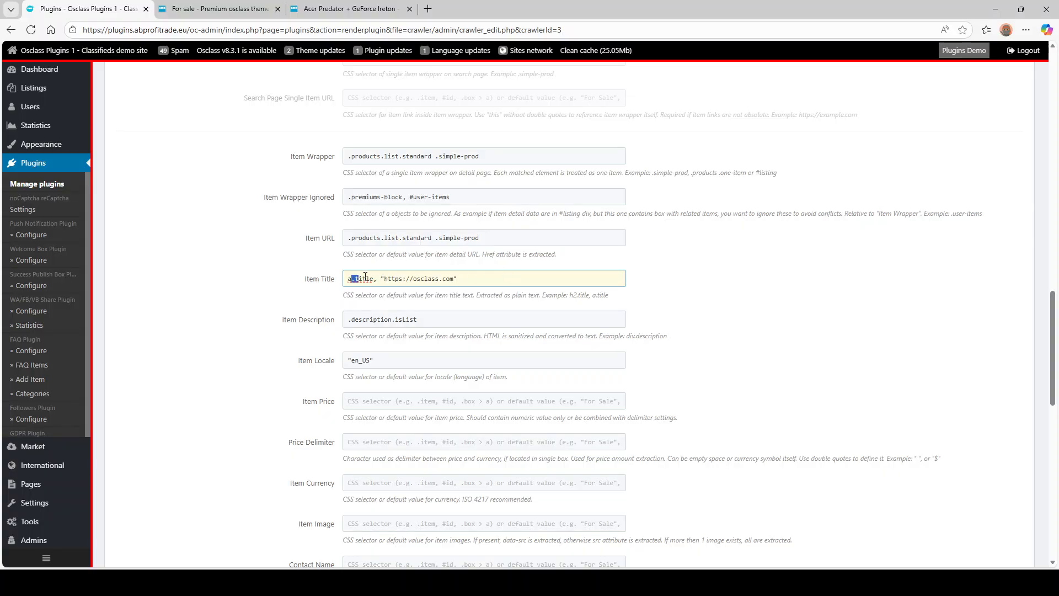
pyautogui.moveTo(365, 275)
pyautogui.mouseDown()
pyautogui.moveTo(485, 274)
pyautogui.moveTo(382, 278)
pyautogui.mouseUp()
pyautogui.press('BackSpace')
pyautogui.press('BackSpace')
pyautogui.scroll(-2, 386, 363)
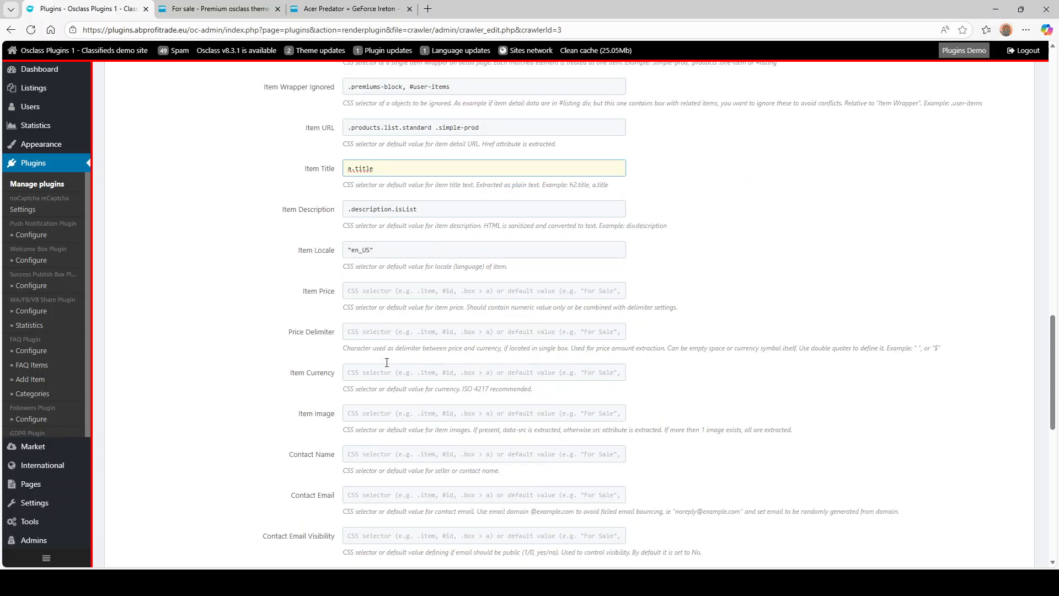
pyautogui.click(366, 289)
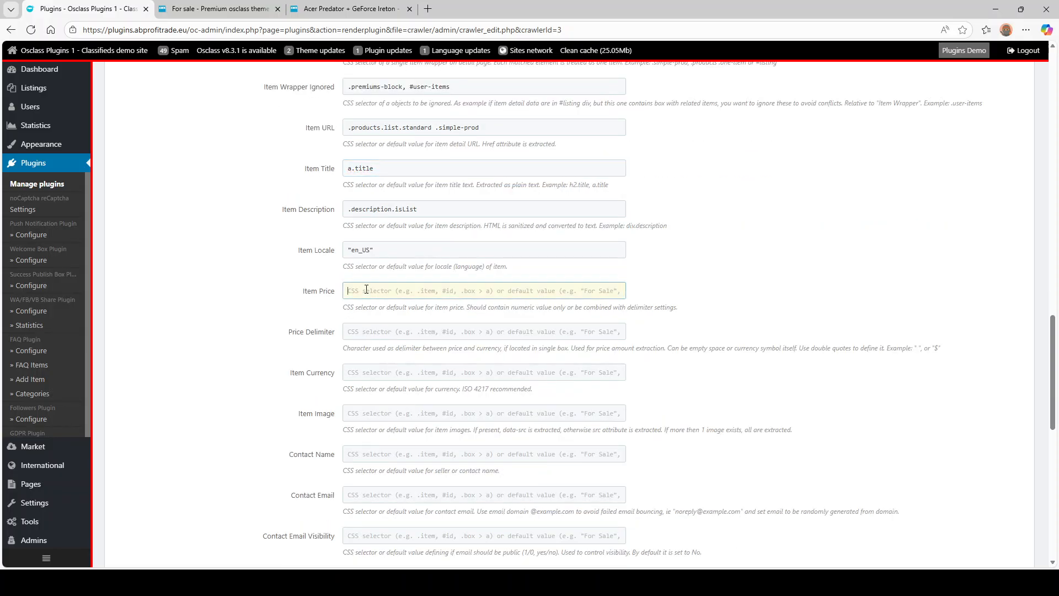
pyautogui.click(220, 8)
# - Inspect the first listing's price and enter the .price > span selector into Item Price
pyautogui.rightClick(610, 295)
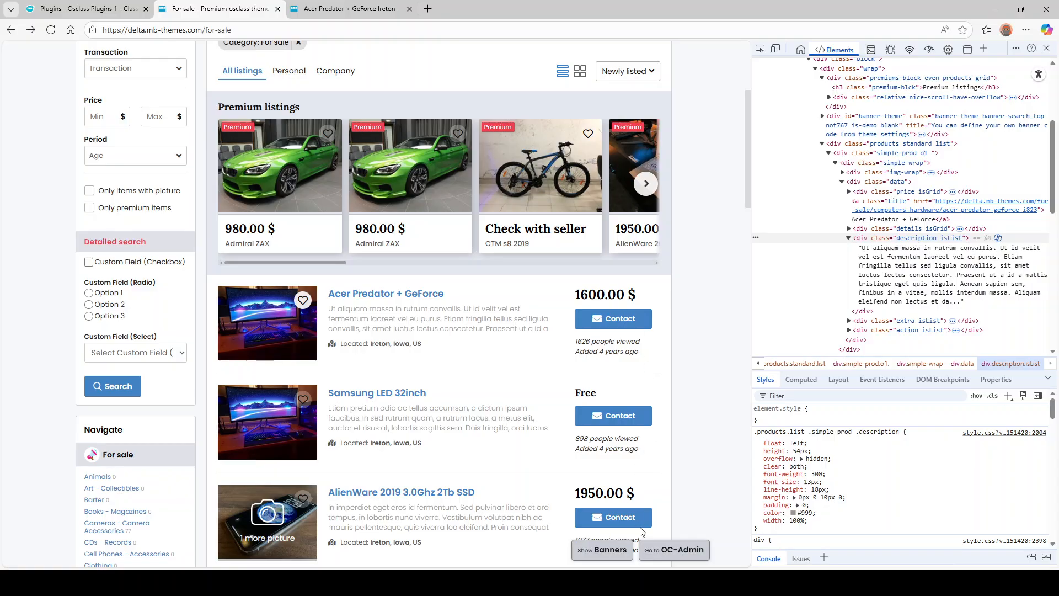
pyautogui.click(644, 550)
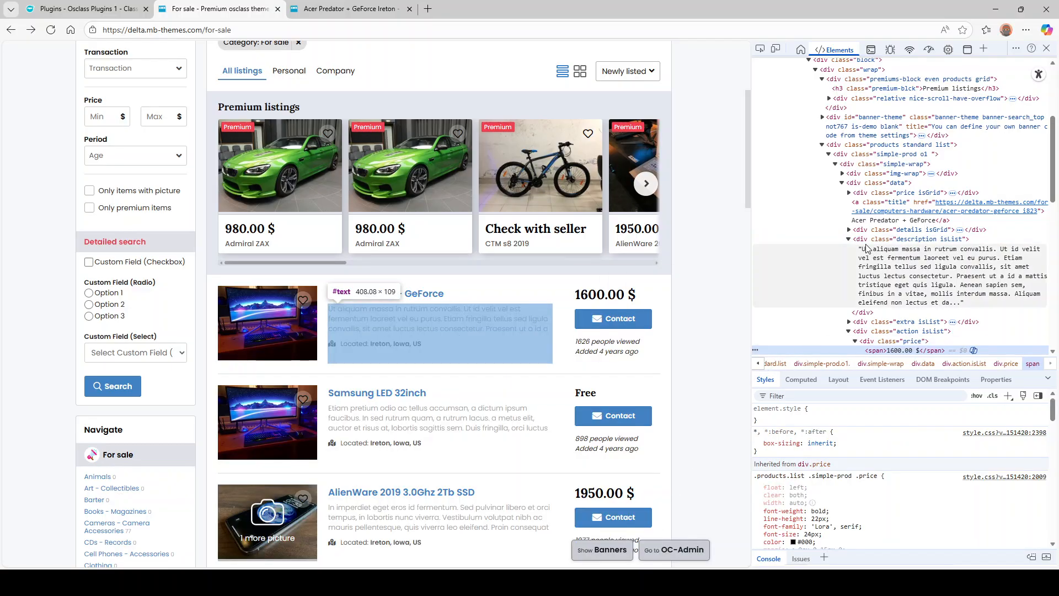
pyautogui.scroll(-3, 871, 270)
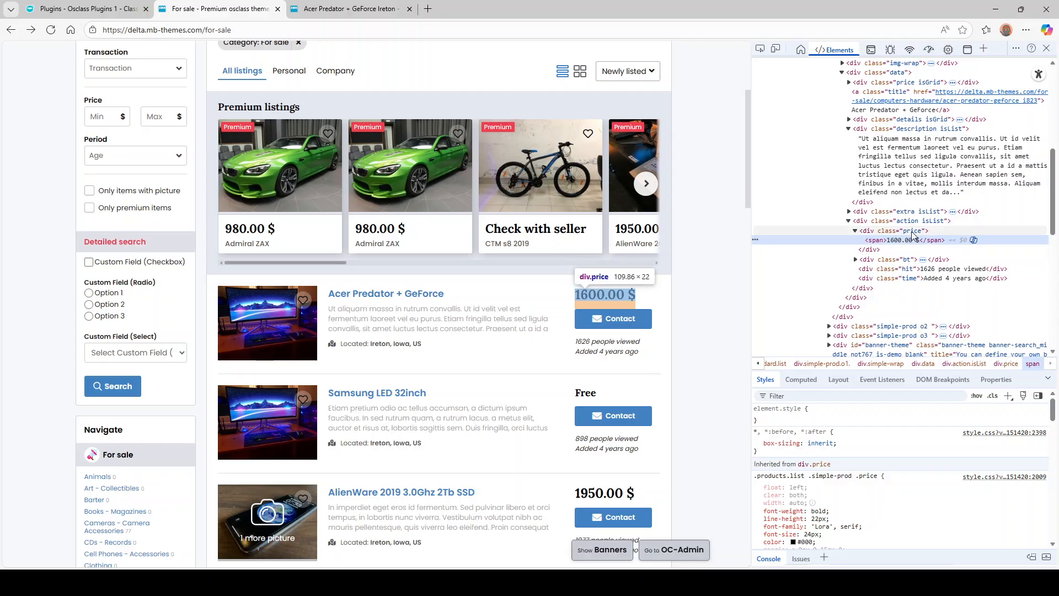
pyautogui.click(123, 7)
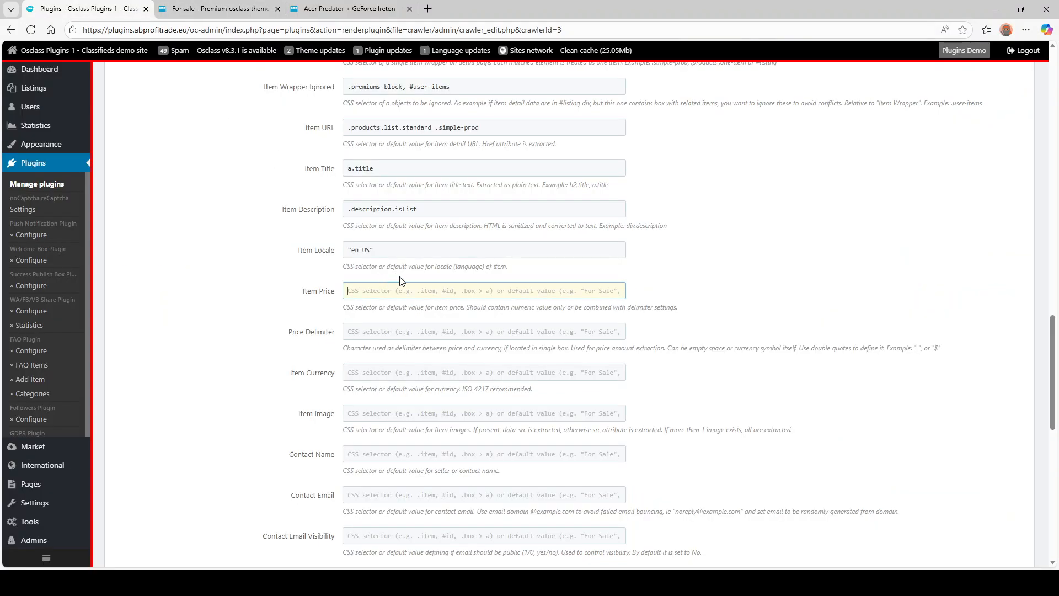
pyautogui.write('.price > span')
# - Select parts of the 1600.00 price text to locate the separator after it
pyautogui.click(236, 8)
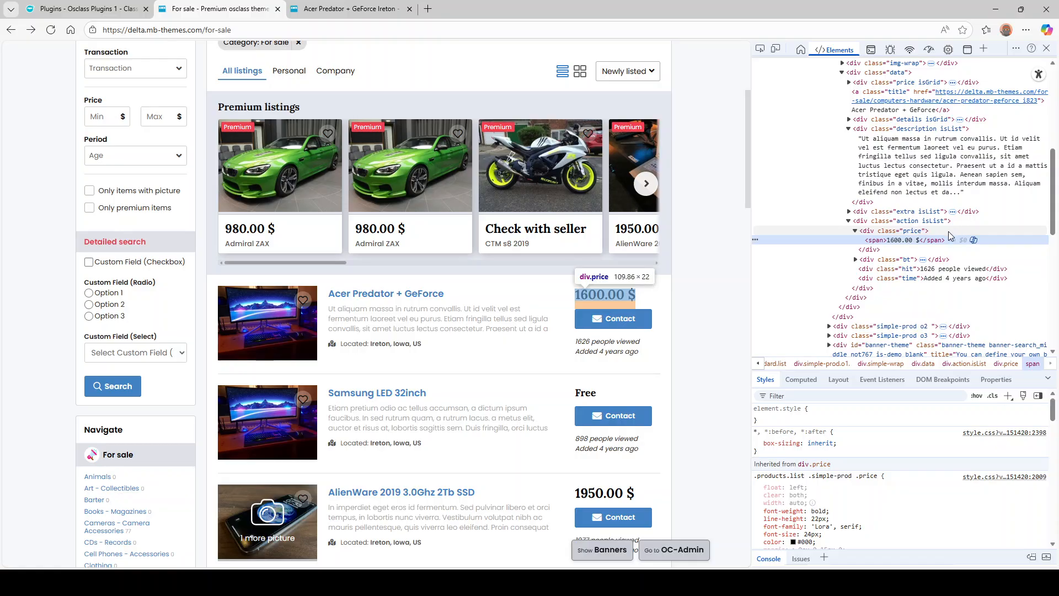
pyautogui.scroll(2, 936, 242)
pyautogui.scroll(-2, 936, 242)
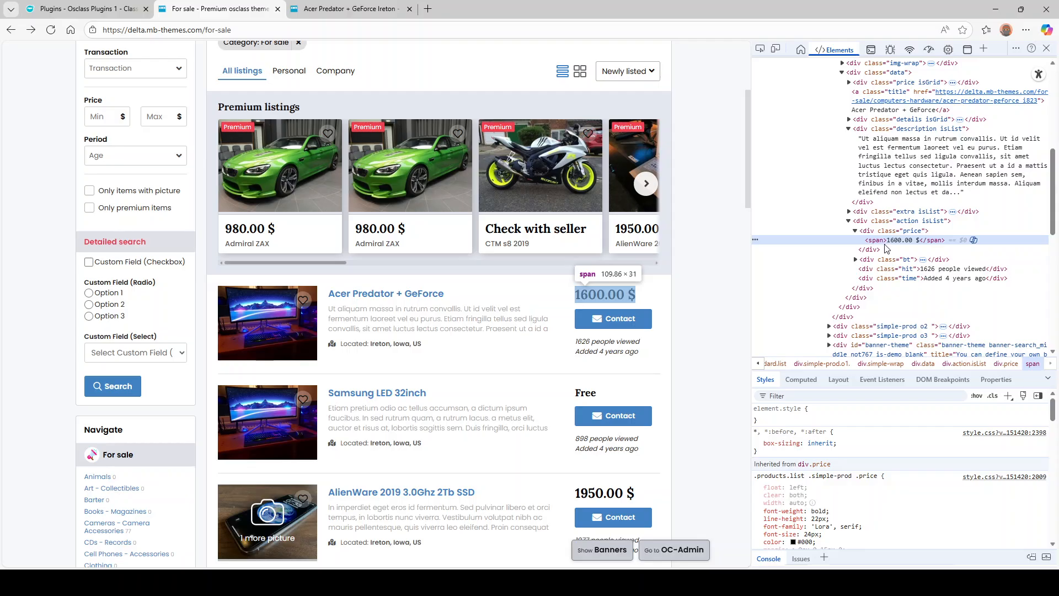
pyautogui.doubleClick(626, 296)
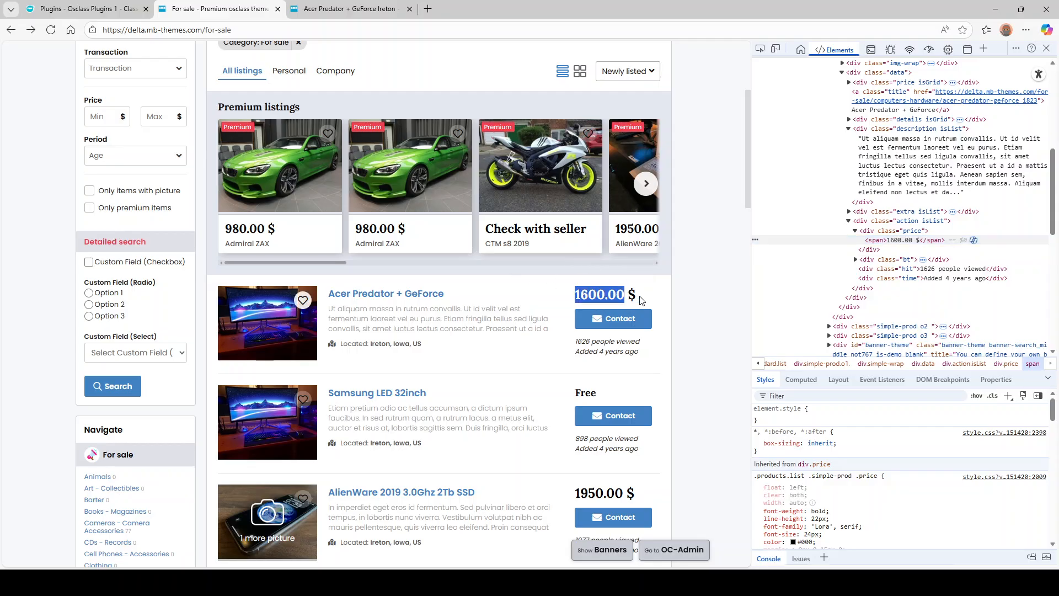
pyautogui.moveTo(625, 296); pyautogui.dragTo(635, 295)
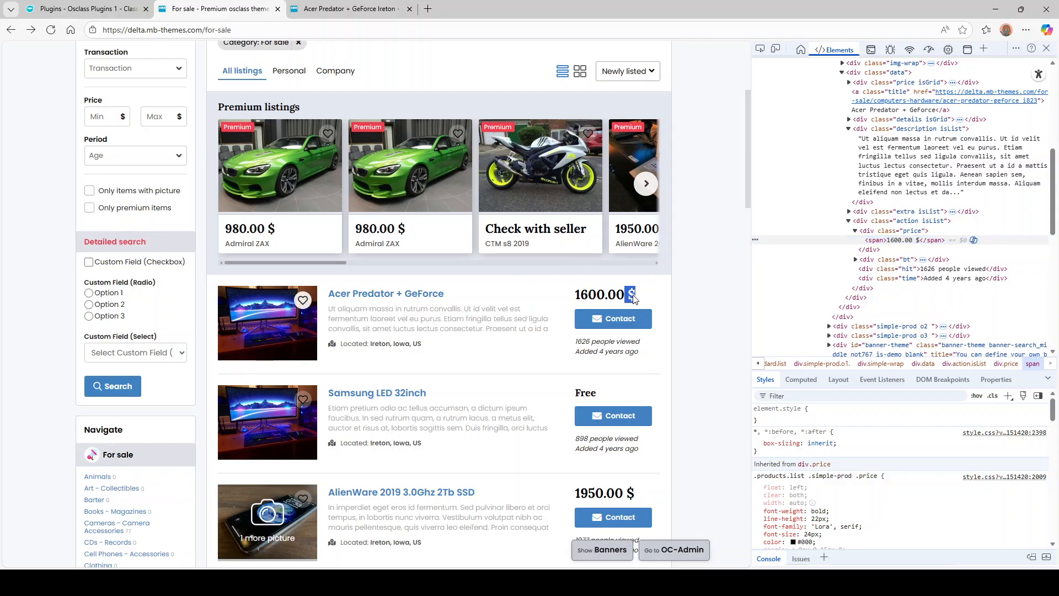
pyautogui.click(712, 299)
pyautogui.moveTo(574, 298); pyautogui.dragTo(624, 298)
pyautogui.doubleClick(614, 297)
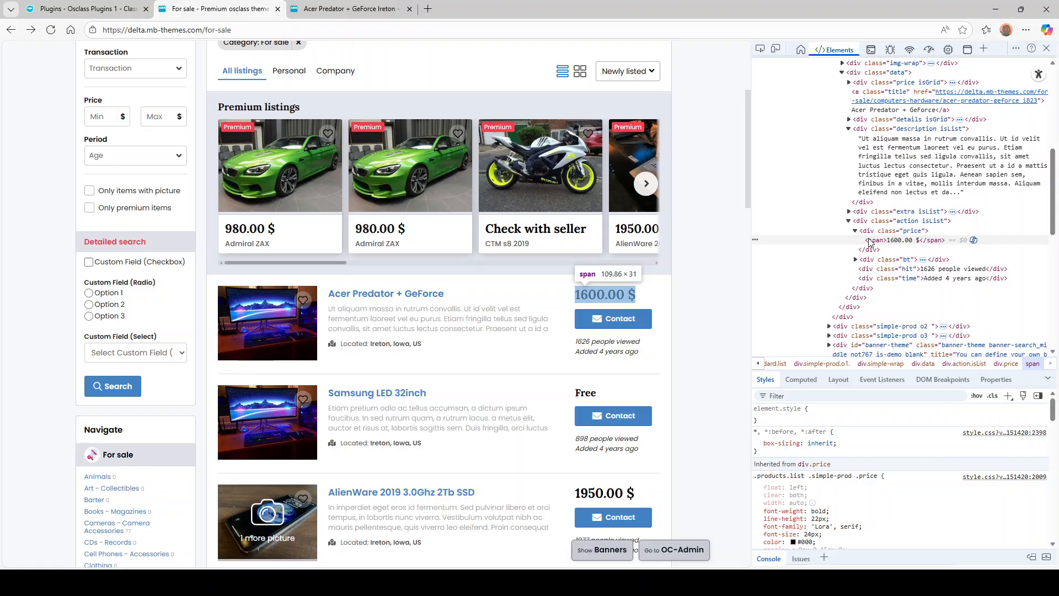
# - Isolate the space and dollar sign after 1600.00 and enter " $" as Price Delimiter
pyautogui.click(88, 9)
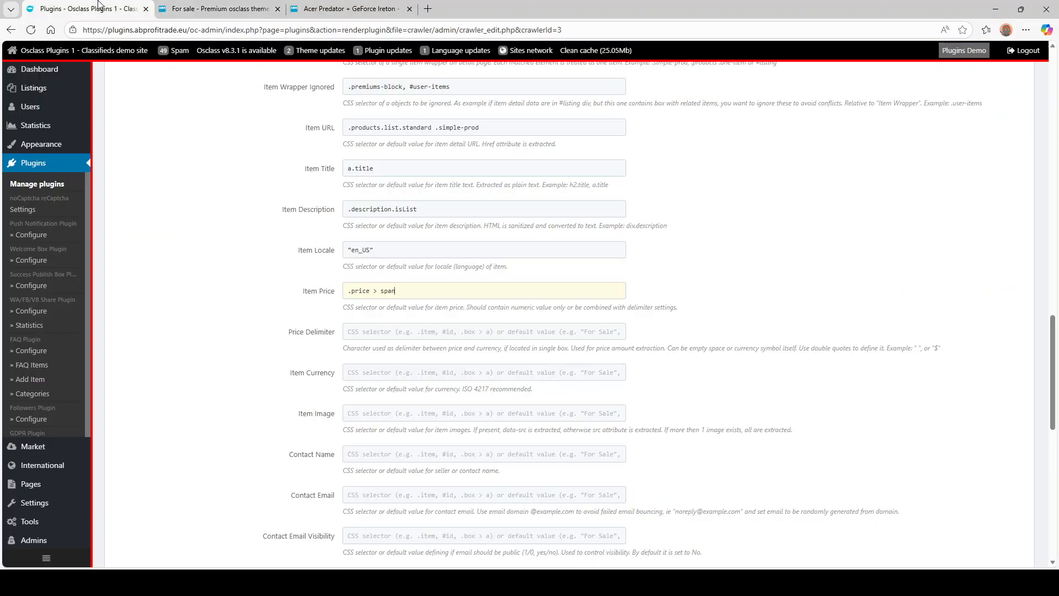
pyautogui.click(383, 332)
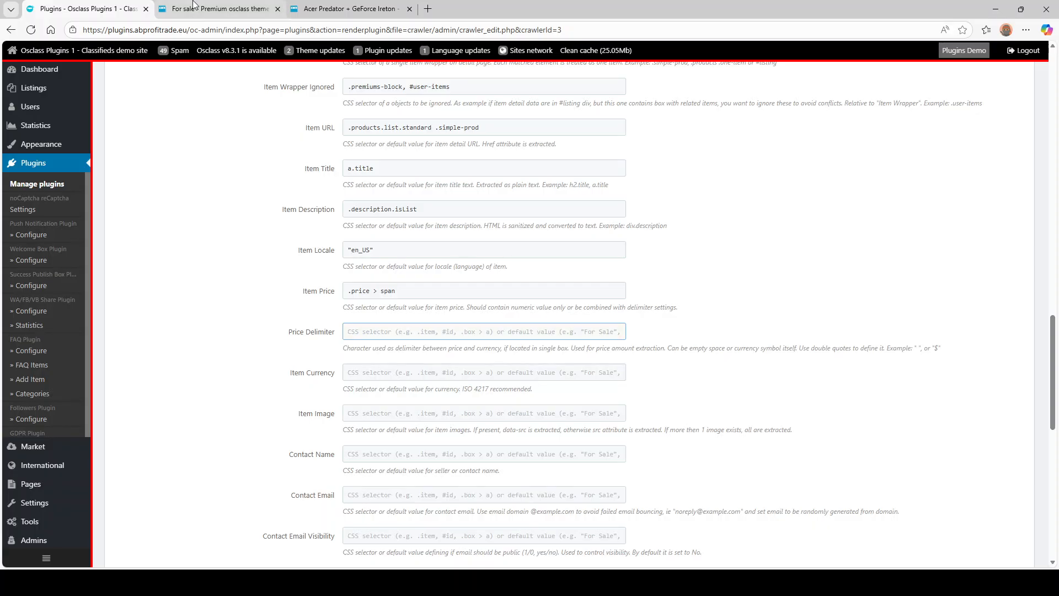
pyautogui.click(218, 9)
pyautogui.moveTo(626, 298); pyautogui.dragTo(629, 298)
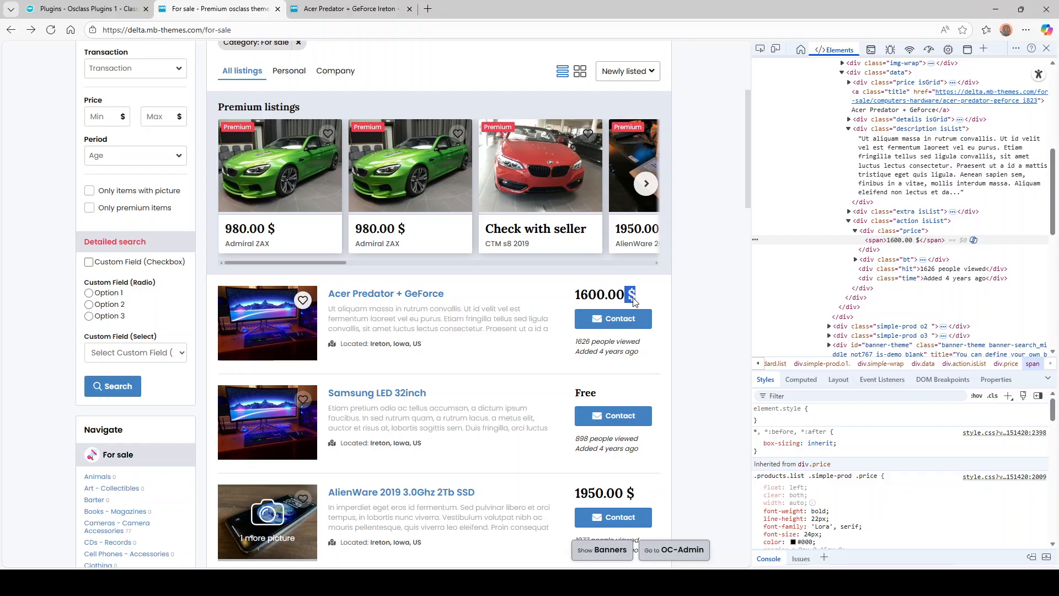
pyautogui.click(628, 300)
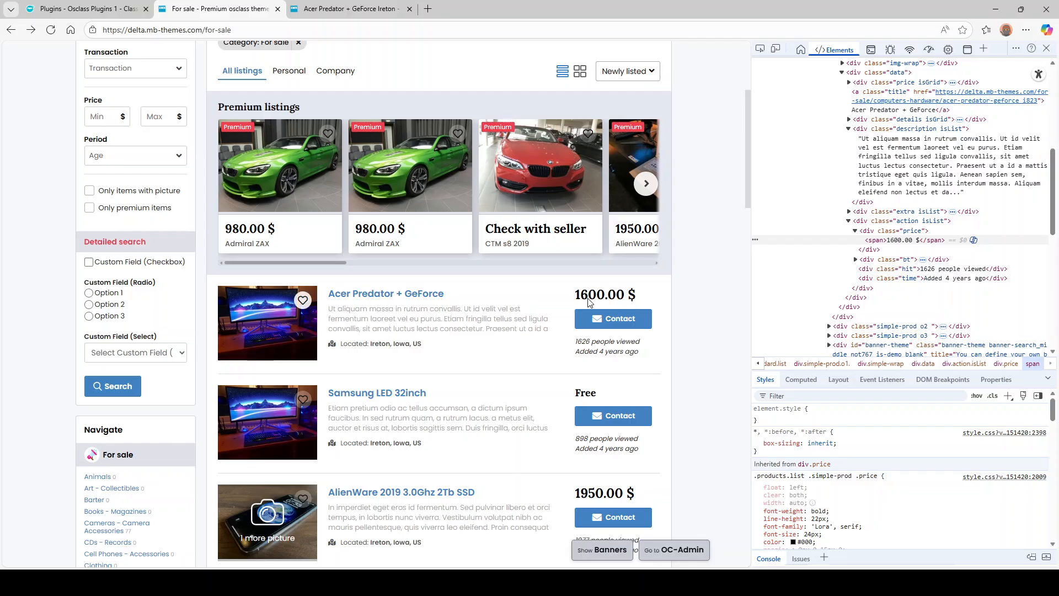
pyautogui.moveTo(624, 298); pyautogui.dragTo(632, 297)
pyautogui.click(635, 296)
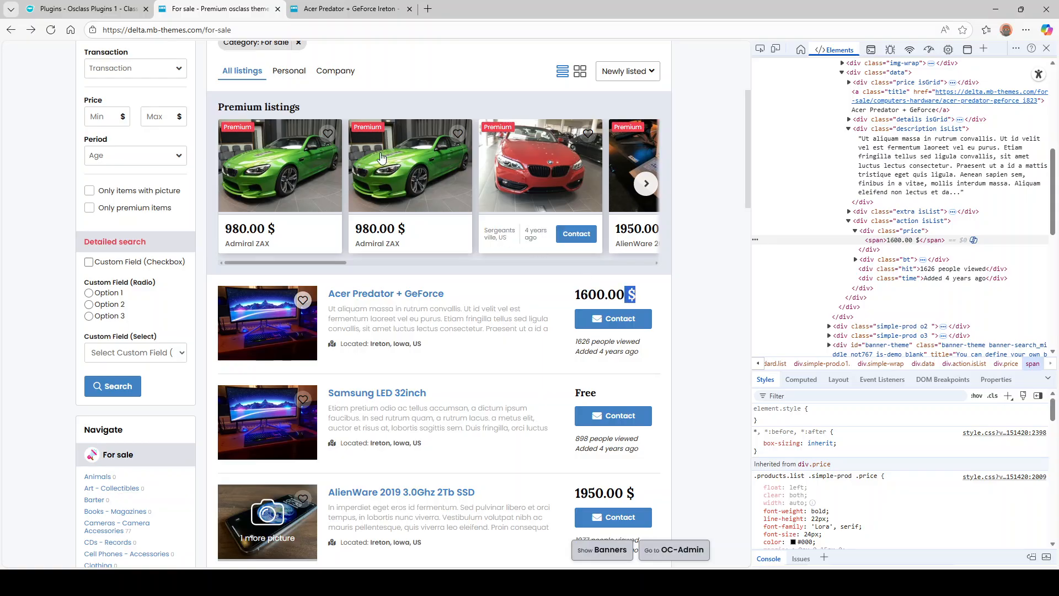
pyautogui.click(86, 8)
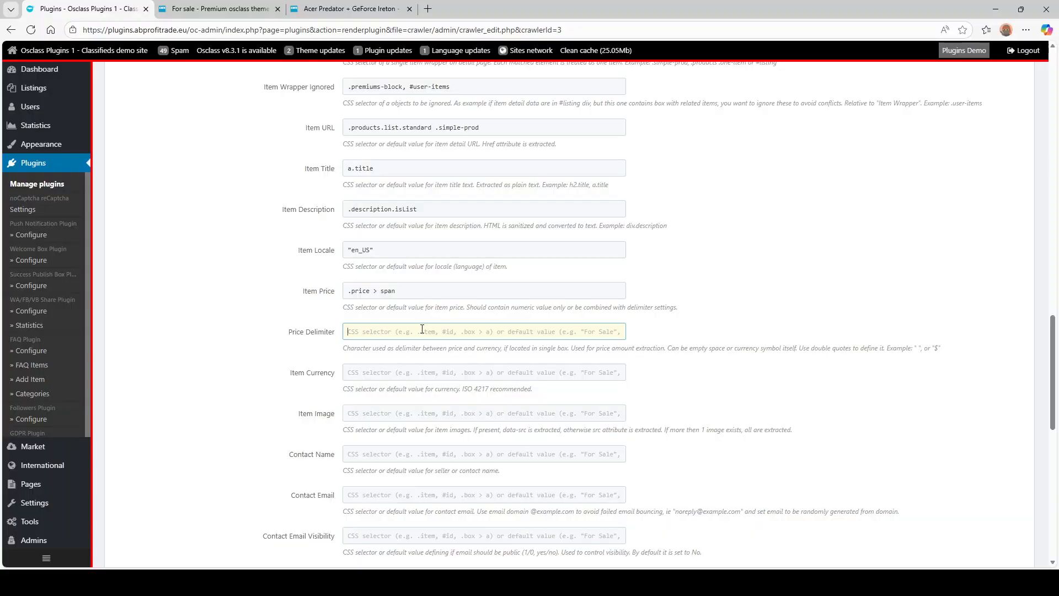
pyautogui.write('" $')
pyautogui.click(241, 9)
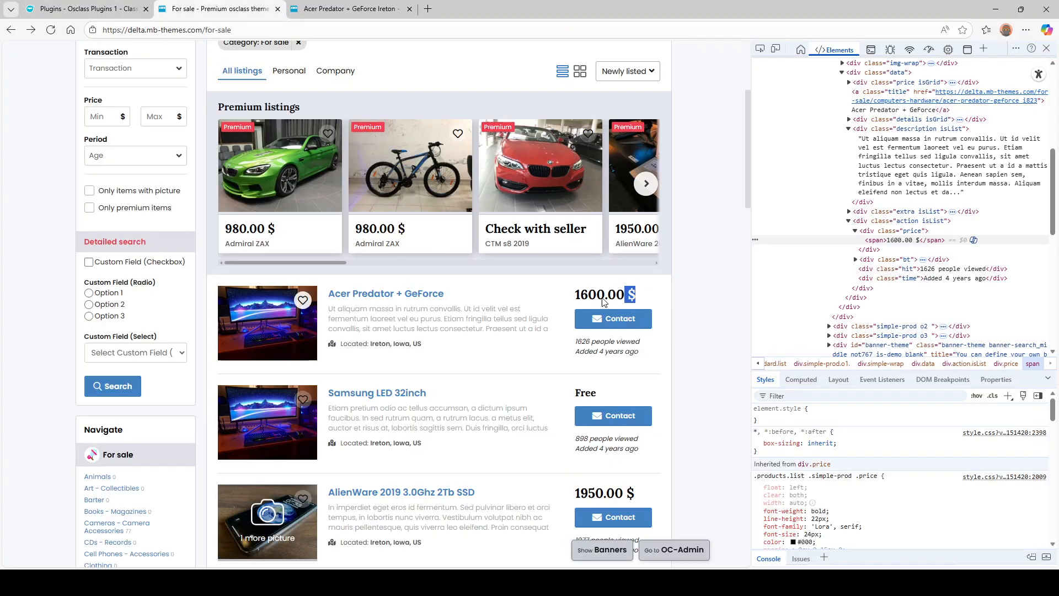
# - Check the $ currency sign after the 1600.00 price on the listings page
pyautogui.click(627, 300)
pyautogui.scroll(-6, 620, 318)
pyautogui.scroll(4, 631, 190)
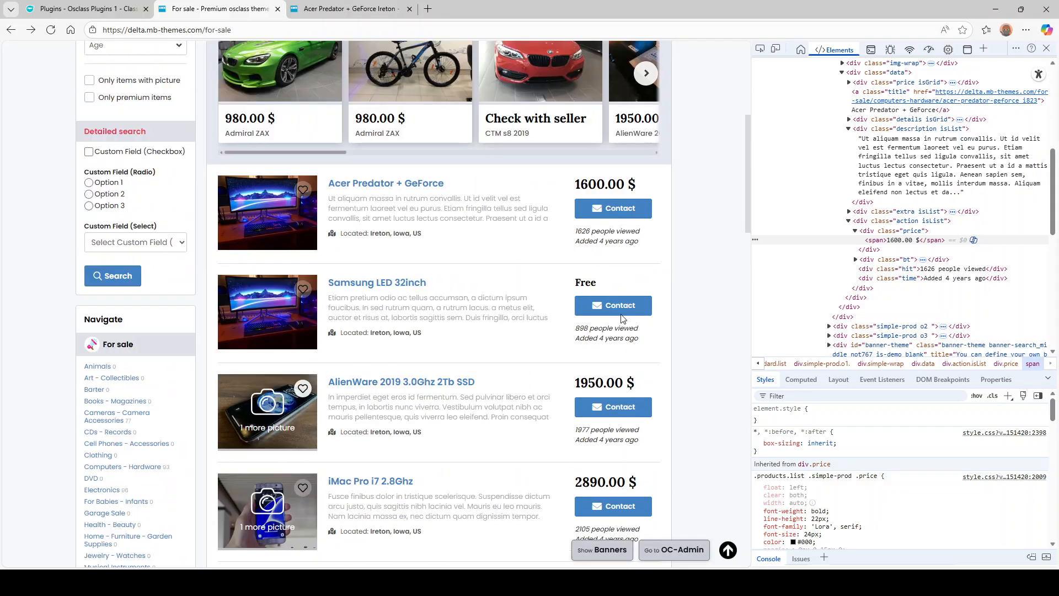
pyautogui.moveTo(624, 186); pyautogui.dragTo(638, 187)
pyautogui.click(622, 188)
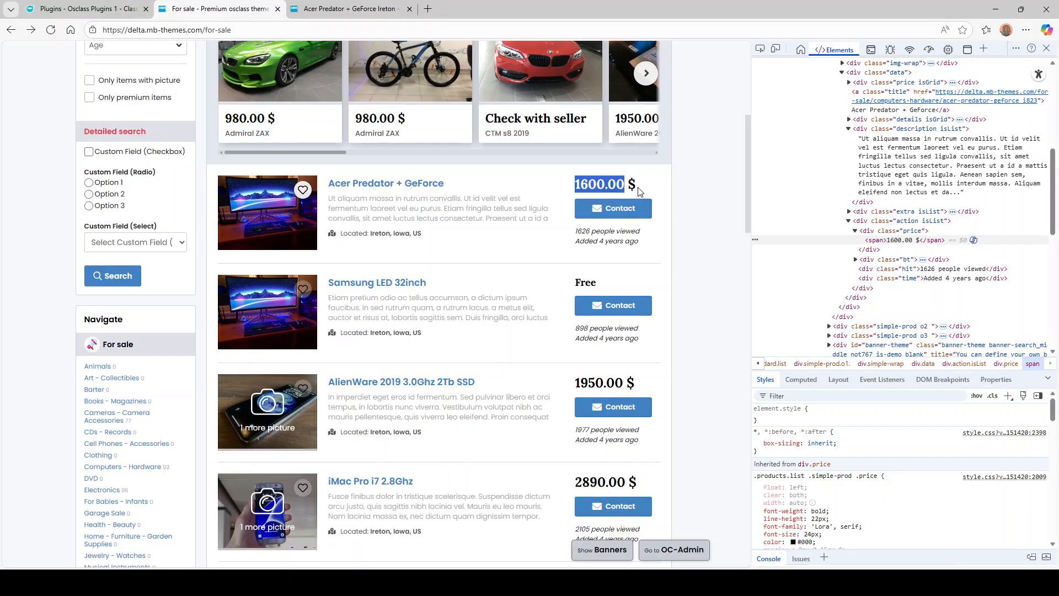
pyautogui.click(637, 189)
pyautogui.scroll(2, 687, 259)
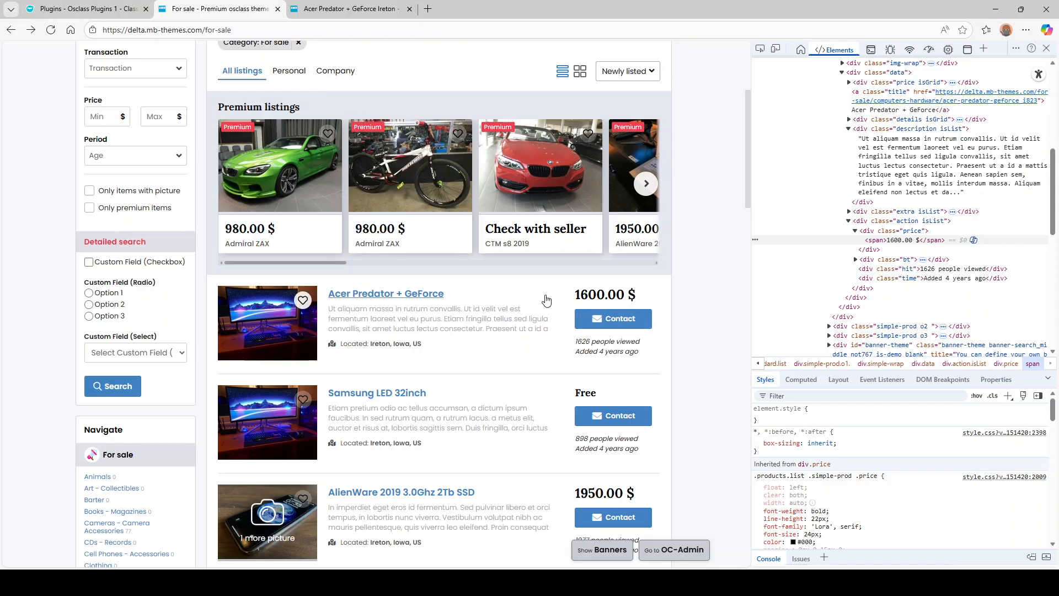
pyautogui.moveTo(625, 296); pyautogui.dragTo(635, 301)
# - Enter USD in the crawler's Item Currency field
pyautogui.click(93, 9)
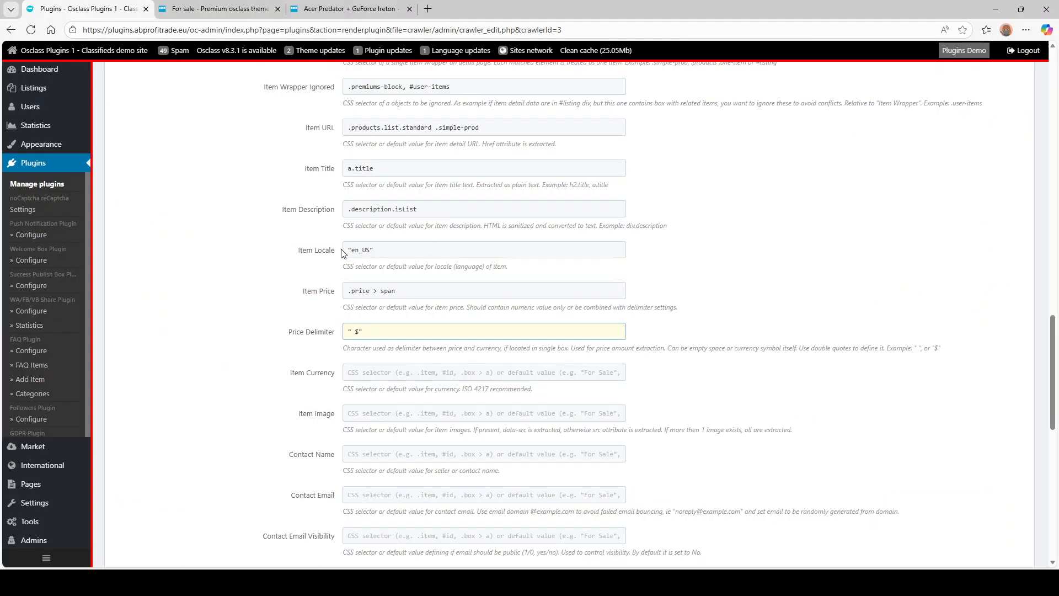
pyautogui.scroll(-2, 356, 262)
pyautogui.click(368, 258)
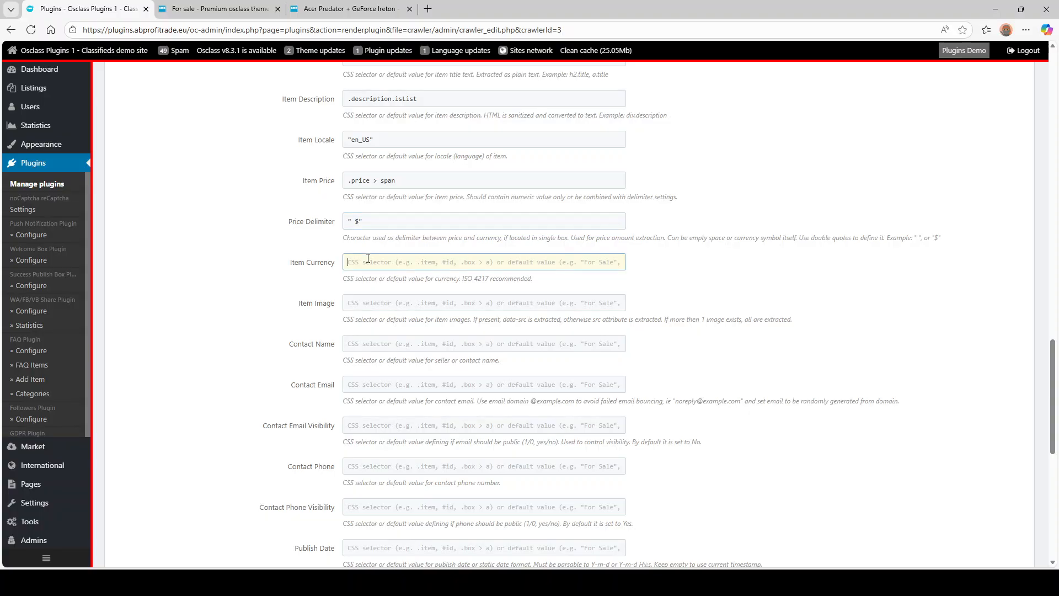
pyautogui.click(214, 10)
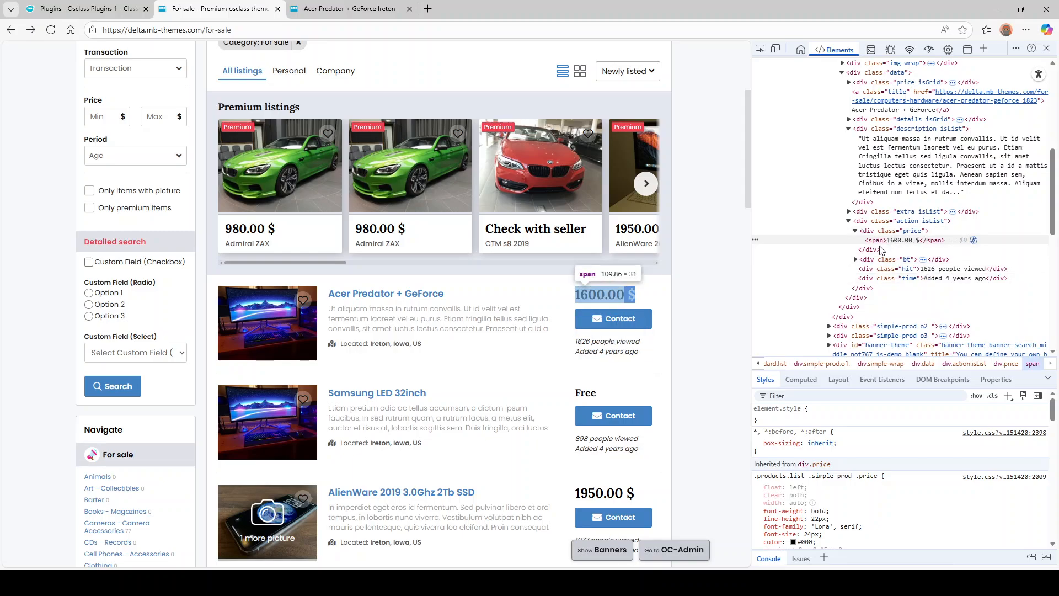
pyautogui.click(142, 4)
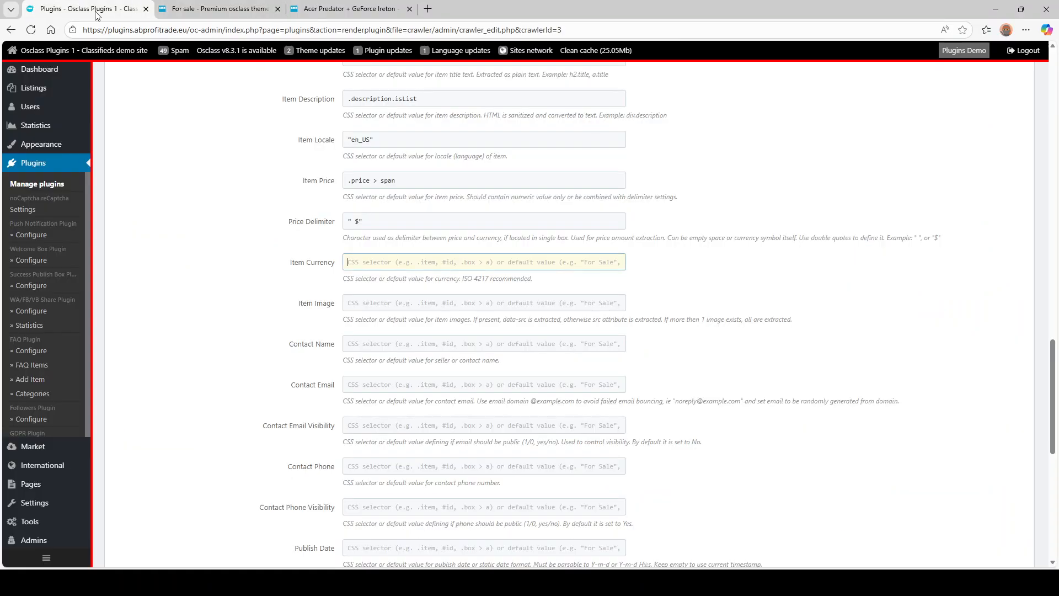
pyautogui.write('"USD')
pyautogui.click(219, 9)
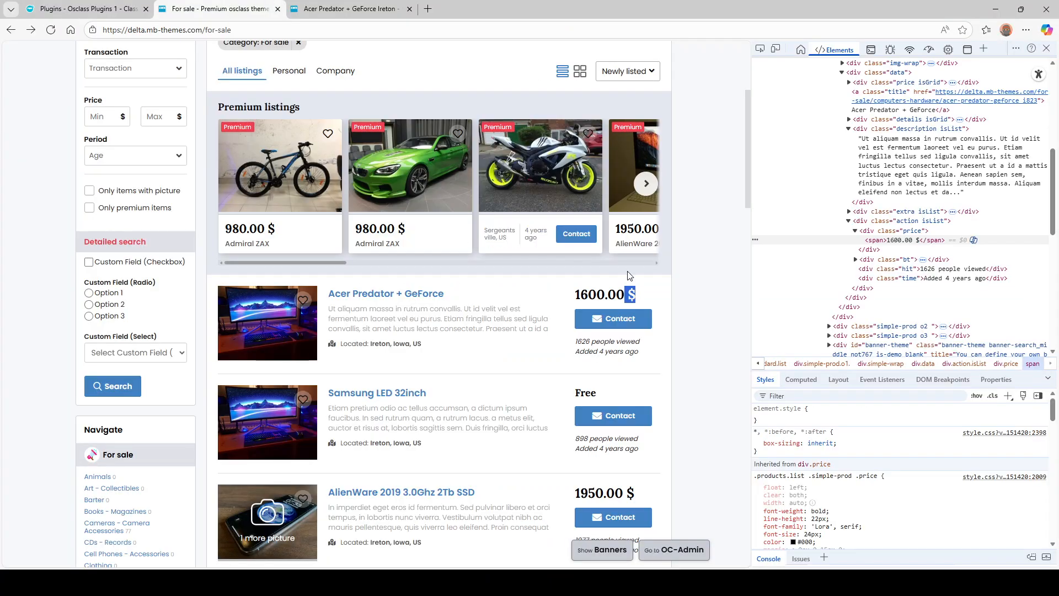
pyautogui.click(95, 4)
pyautogui.click(425, 302)
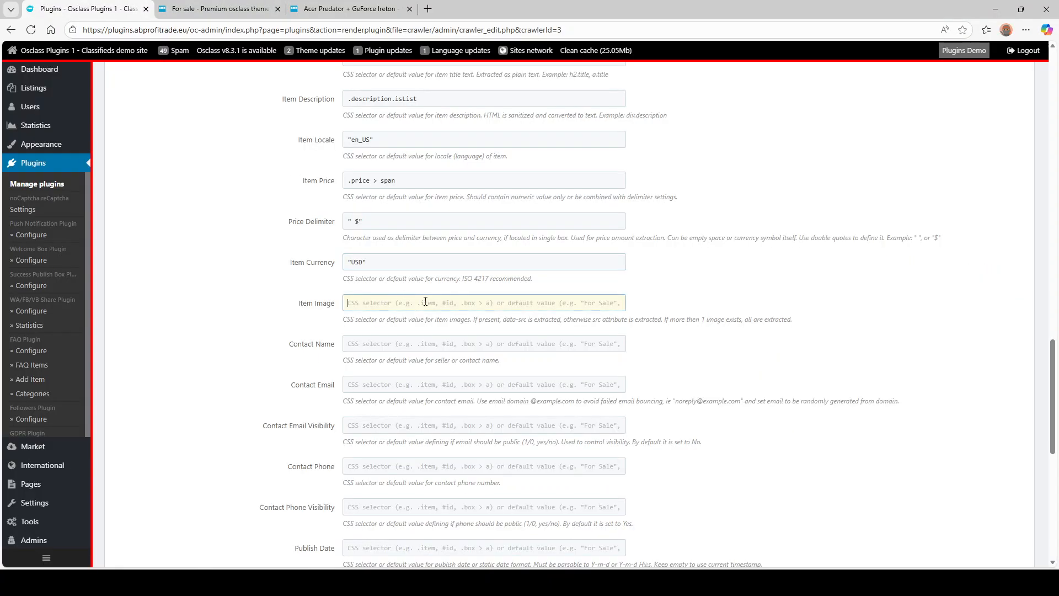
pyautogui.click(251, 10)
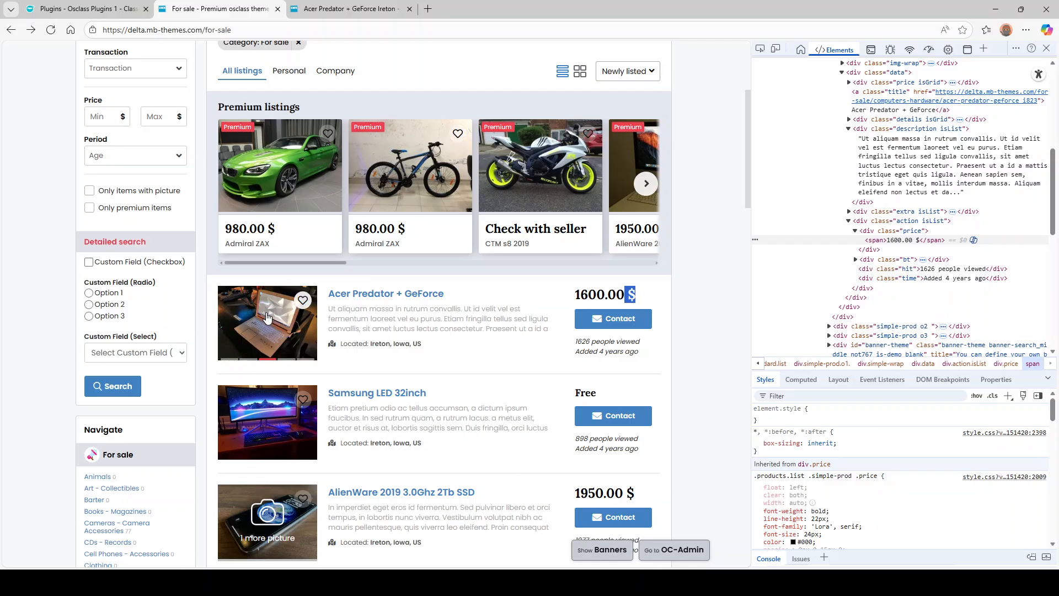
# - Copy .img-wrap img from the listing image's Styles rule and paste it into Item Image
pyautogui.click(321, 544)
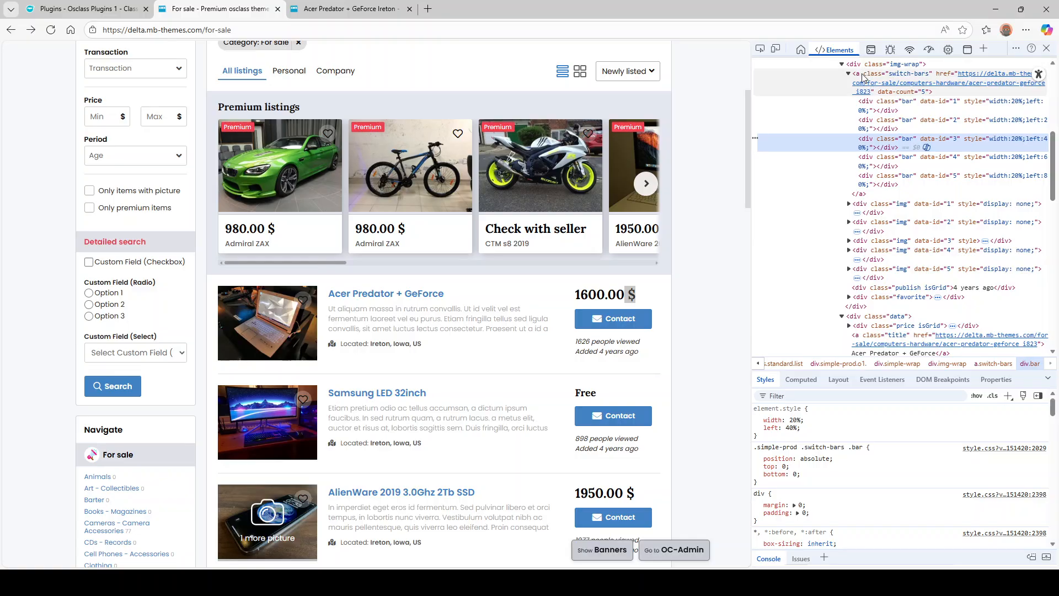
pyautogui.click(849, 204)
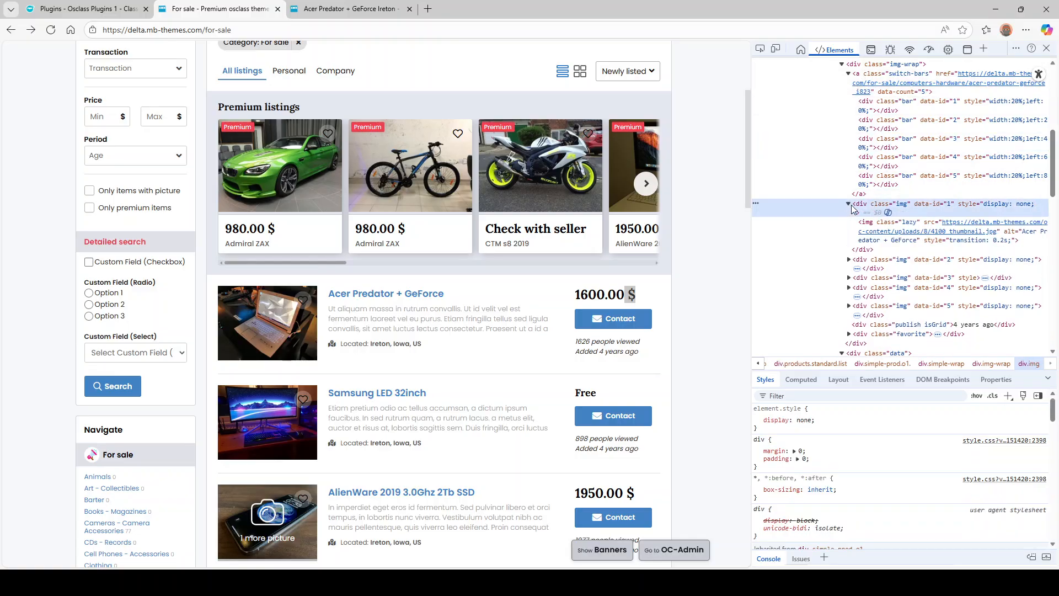
pyautogui.click(873, 227)
pyautogui.moveTo(872, 226)
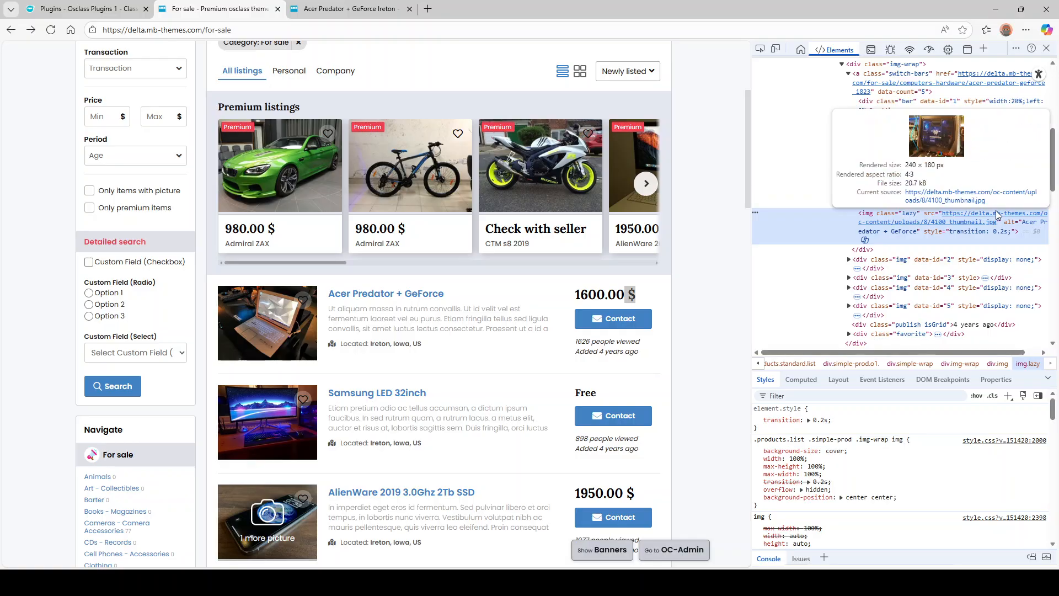
pyautogui.moveTo(881, 219)
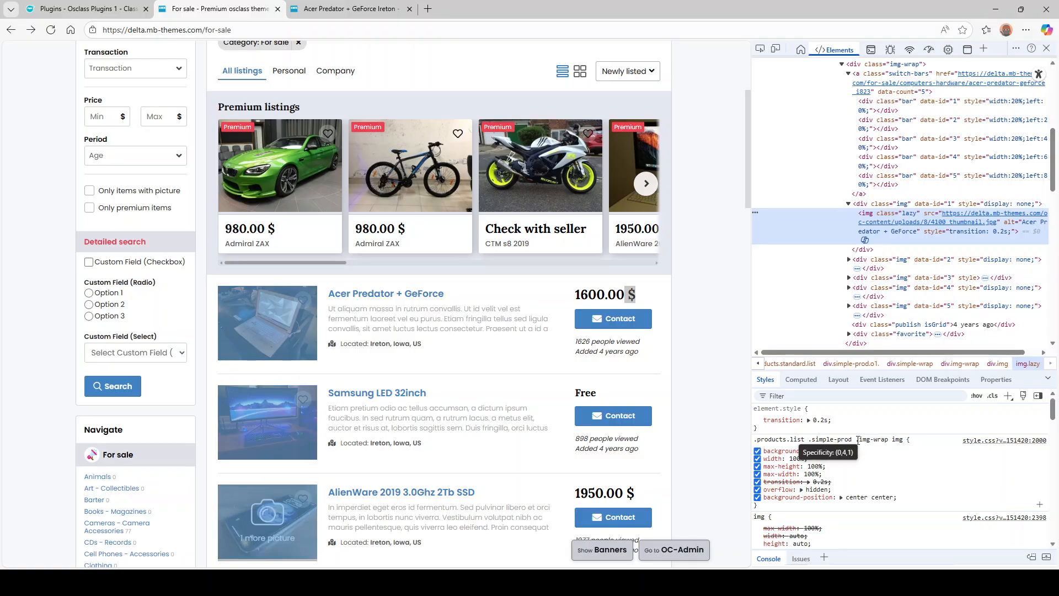
pyautogui.moveTo(856, 440); pyautogui.dragTo(910, 440)
pyautogui.click(905, 439)
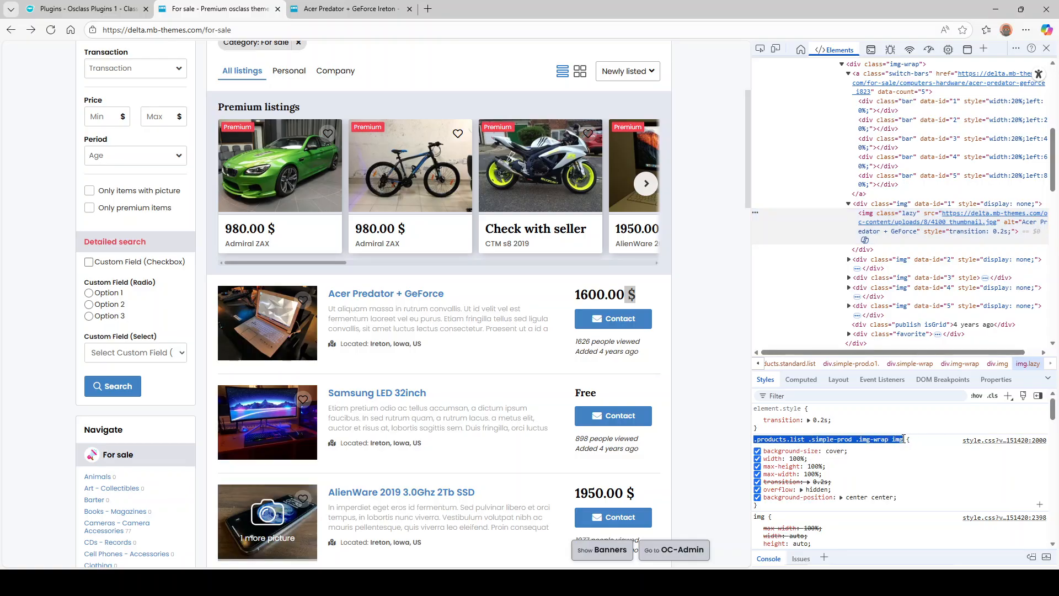
pyautogui.click(903, 439)
pyautogui.moveTo(855, 440); pyautogui.dragTo(903, 440)
pyautogui.hotkey('ctrl', 'c')
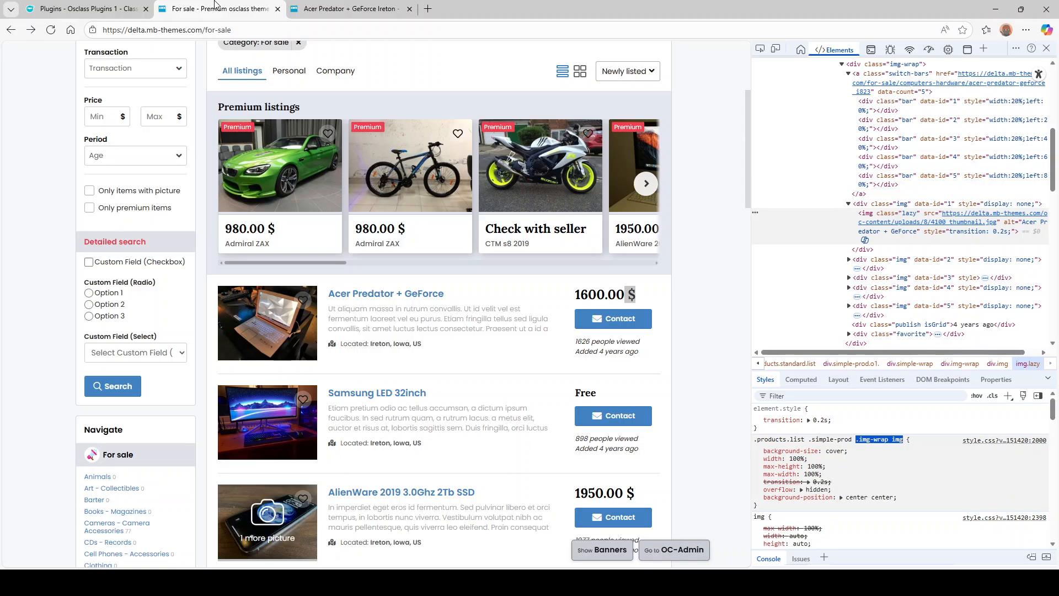
pyautogui.click(82, 9)
pyautogui.hotkey('ctrl', 'v')
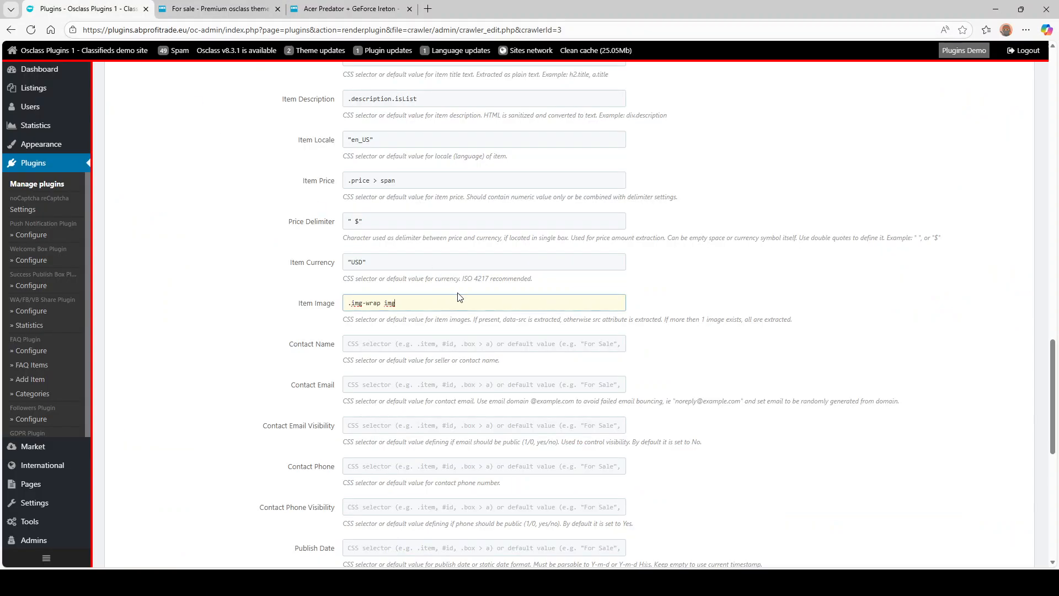
pyautogui.click(218, 9)
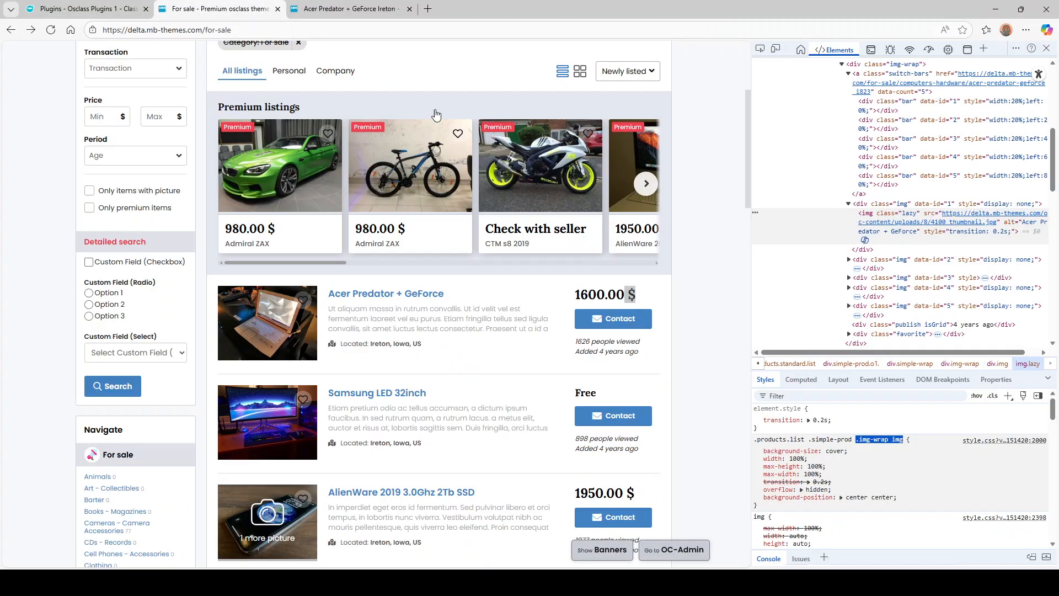
# - Check the markup of the first three listing images for their img-wrap containers
pyautogui.click(915, 226)
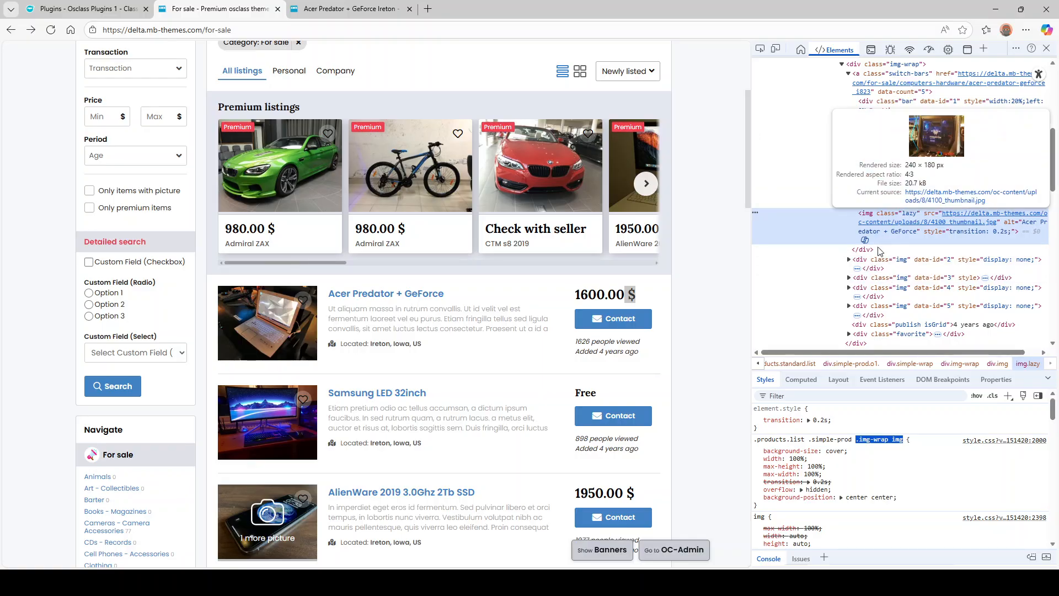
pyautogui.click(848, 267)
pyautogui.click(848, 249)
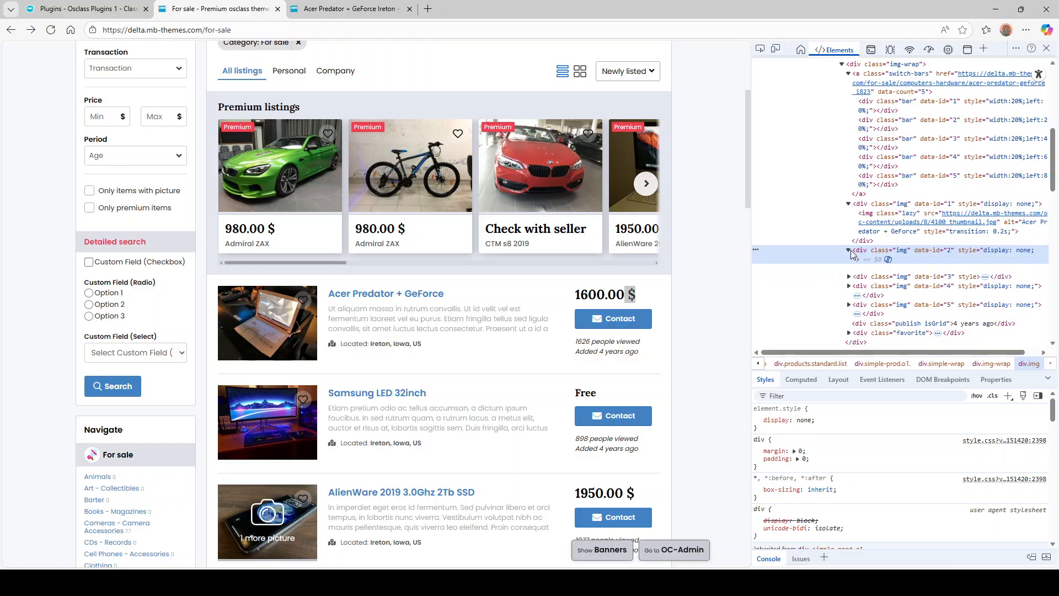
pyautogui.click(869, 272)
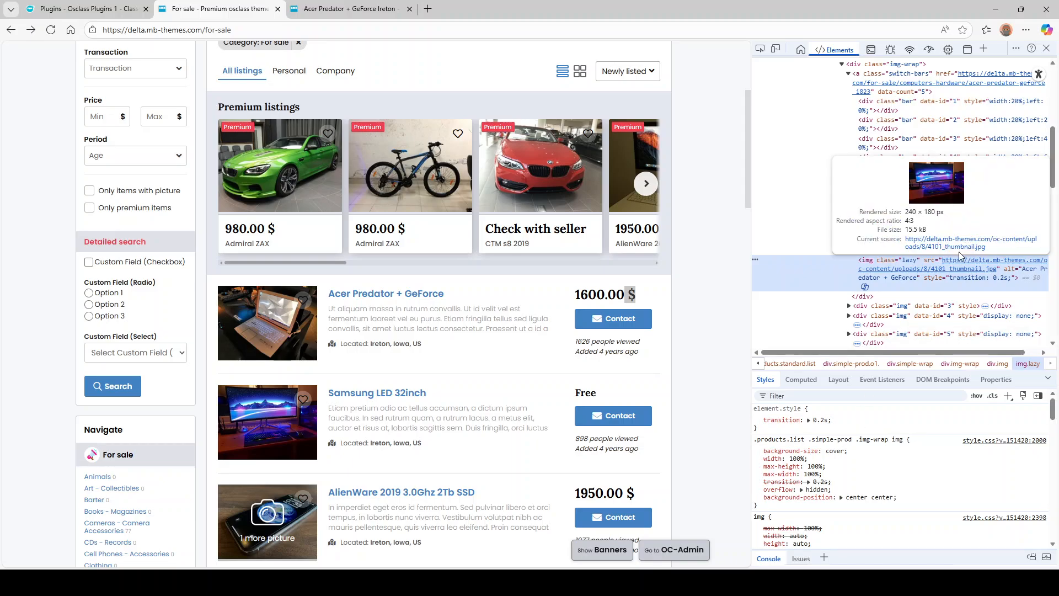
pyautogui.click(858, 306)
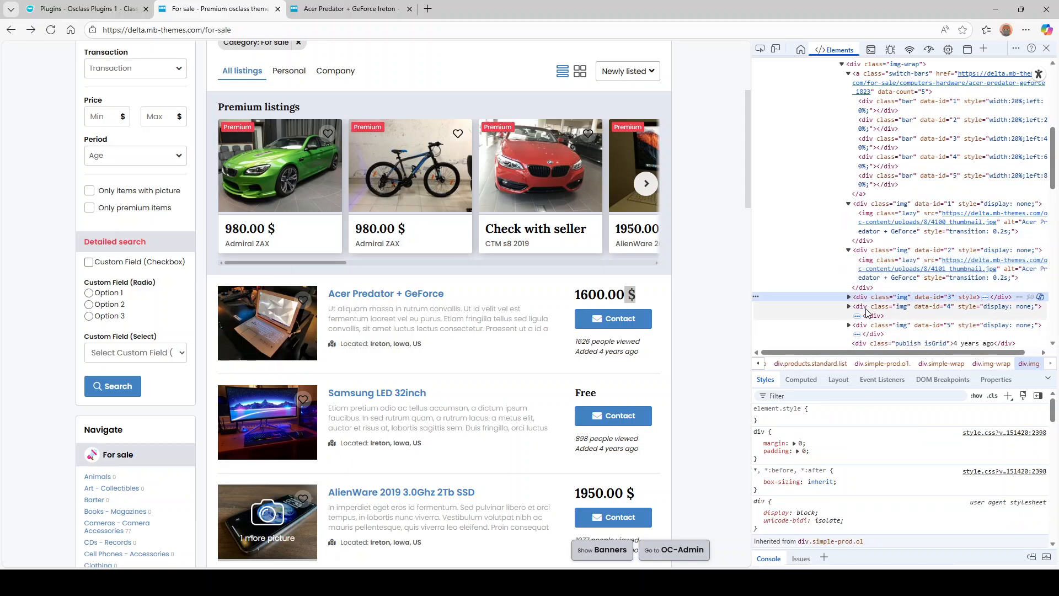
pyautogui.press('Right')
pyautogui.click(891, 312)
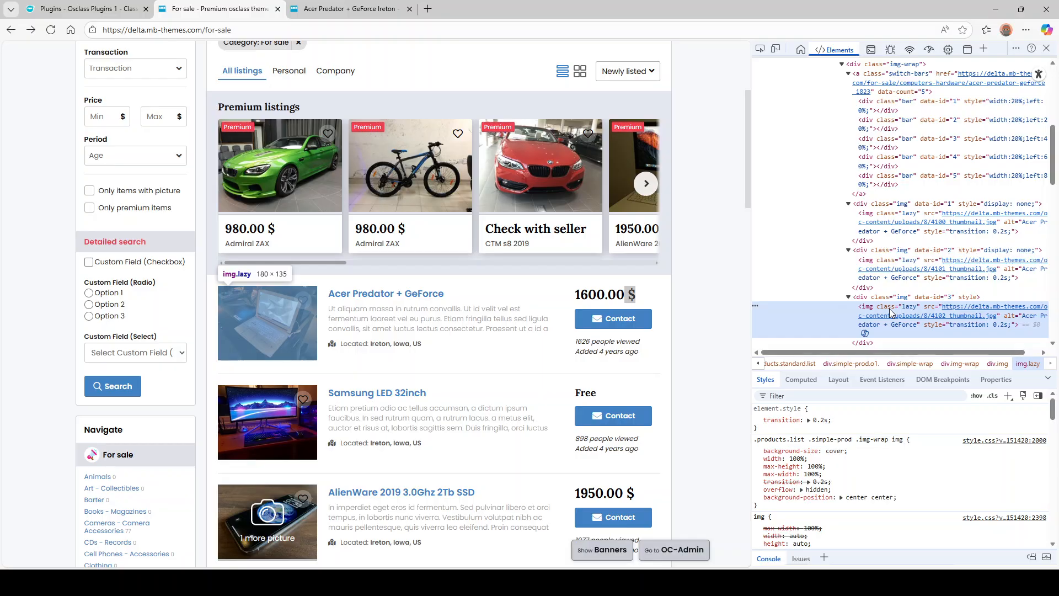
# - Move from Item Image on to Contact Name, glancing at the For sale listings page
pyautogui.click(110, 8)
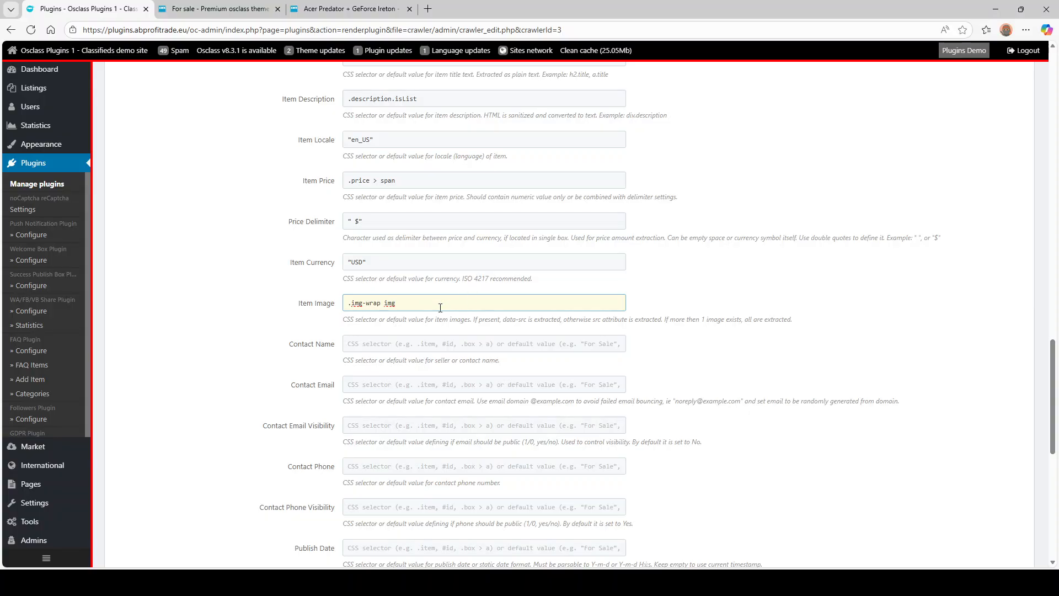
pyautogui.press('Tab')
pyautogui.hotkey('ctrl', 'Tab')
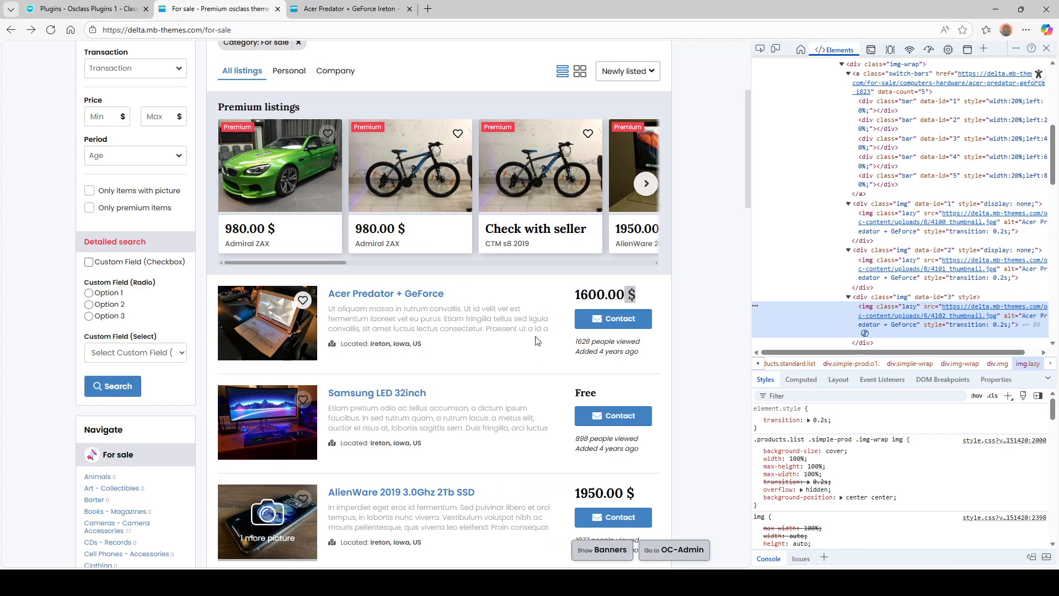
pyautogui.scroll(-2, 443, 337)
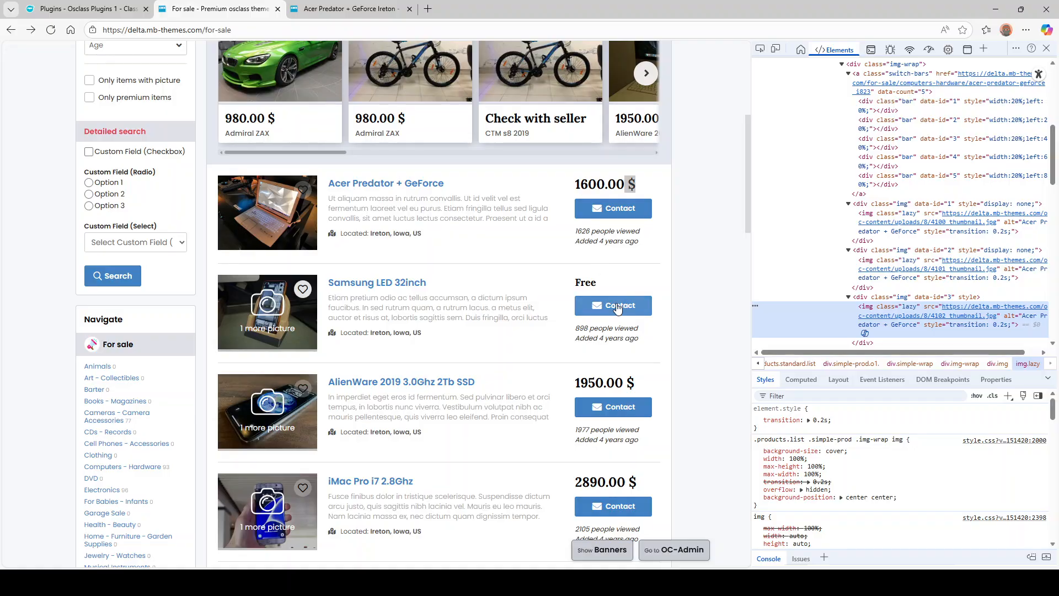
pyautogui.scroll(2, 577, 264)
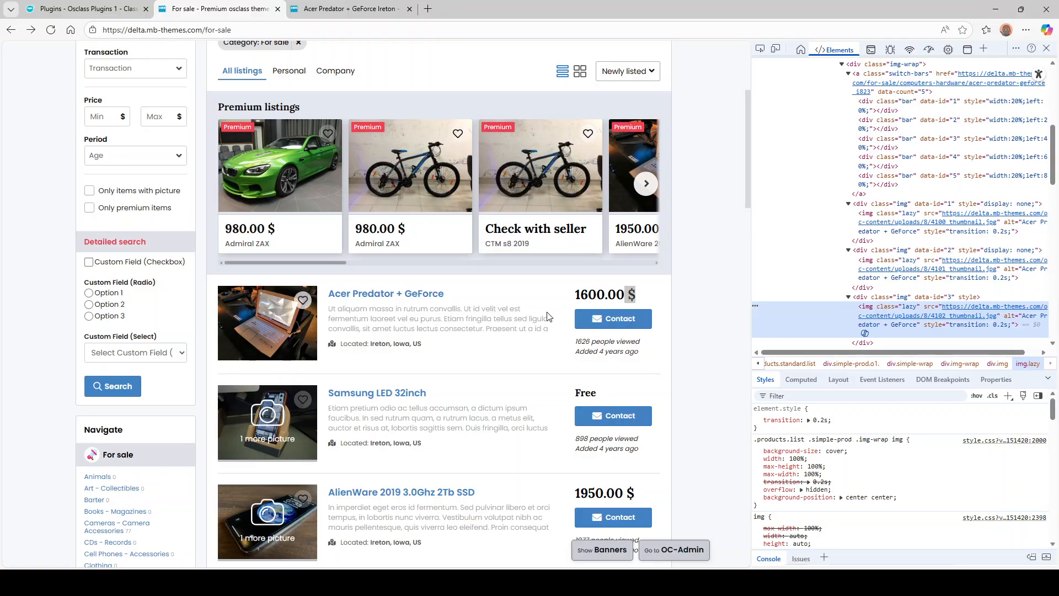
pyautogui.hotkey('ctrl', 'shift', 'Tab')
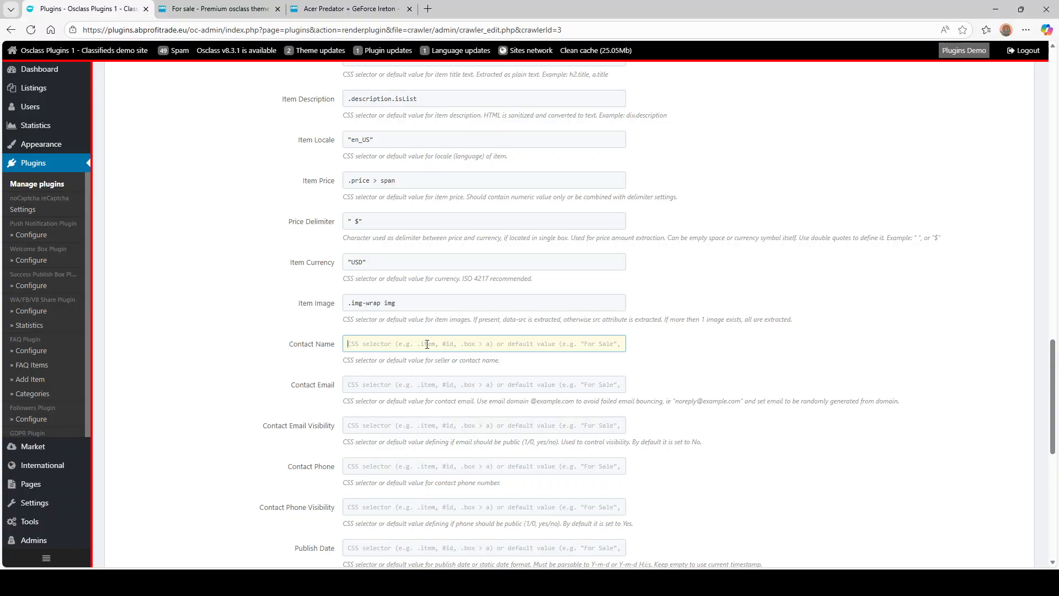
# - Enter a default example.com address in the Contact Email field
pyautogui.click(366, 384)
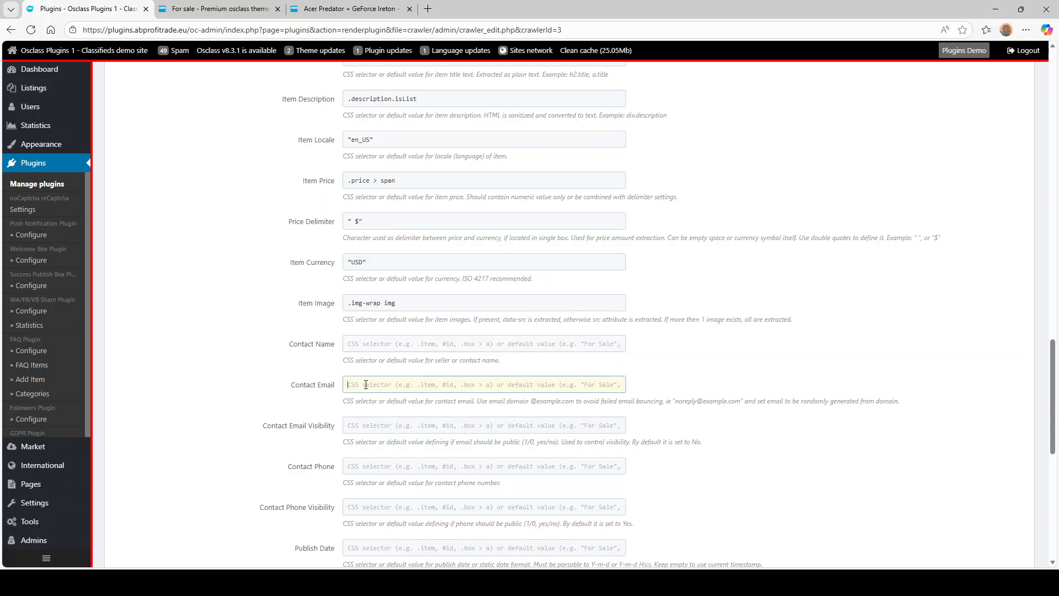
pyautogui.click(417, 373)
pyautogui.write('"something@example.com')
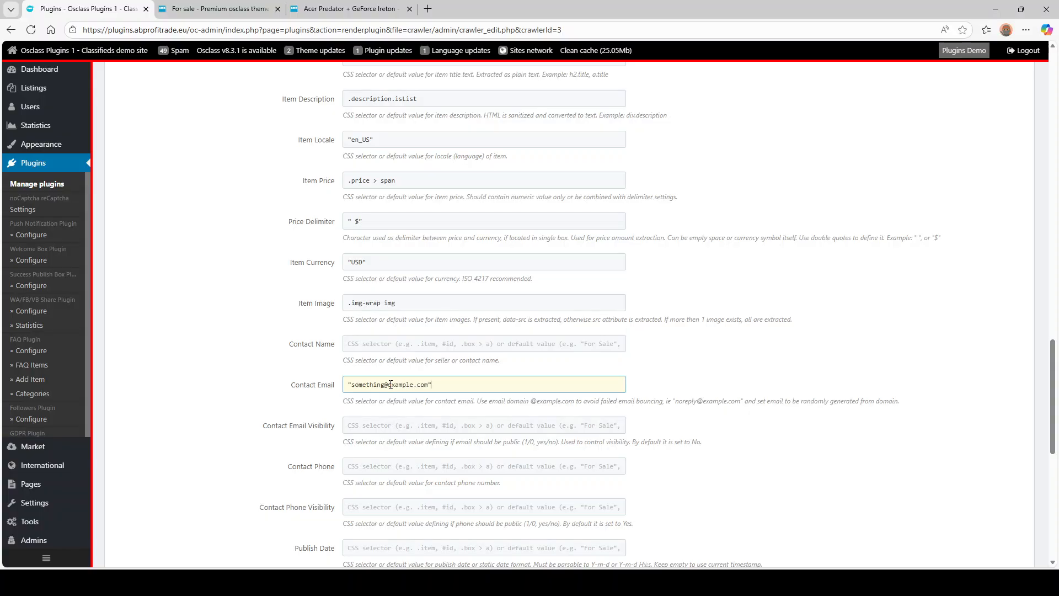
pyautogui.press('Tab')
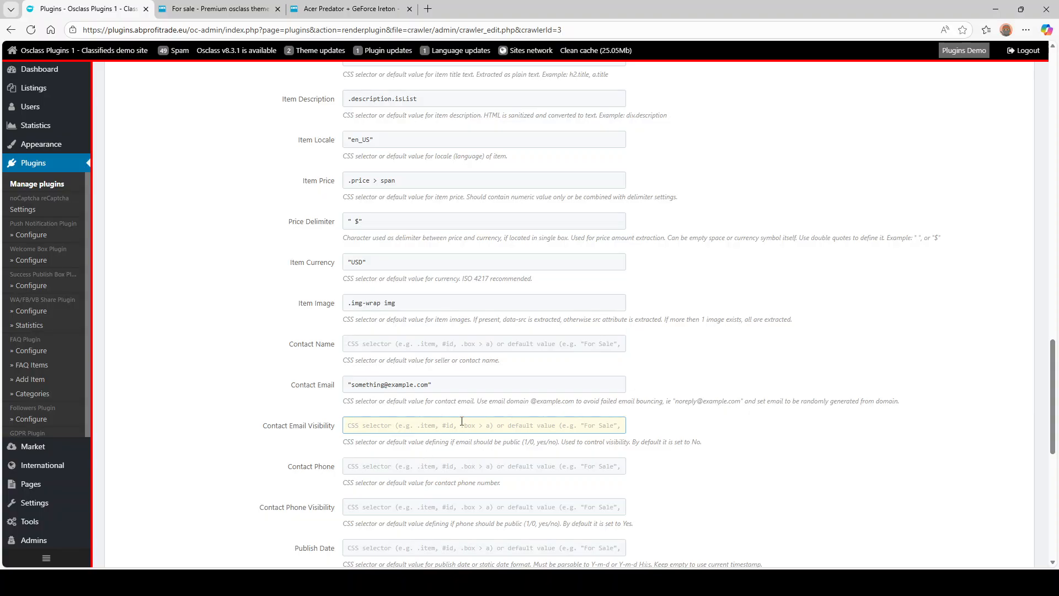
# - Set Contact Email Visibility to 0
pyautogui.scroll(-2, 462, 421)
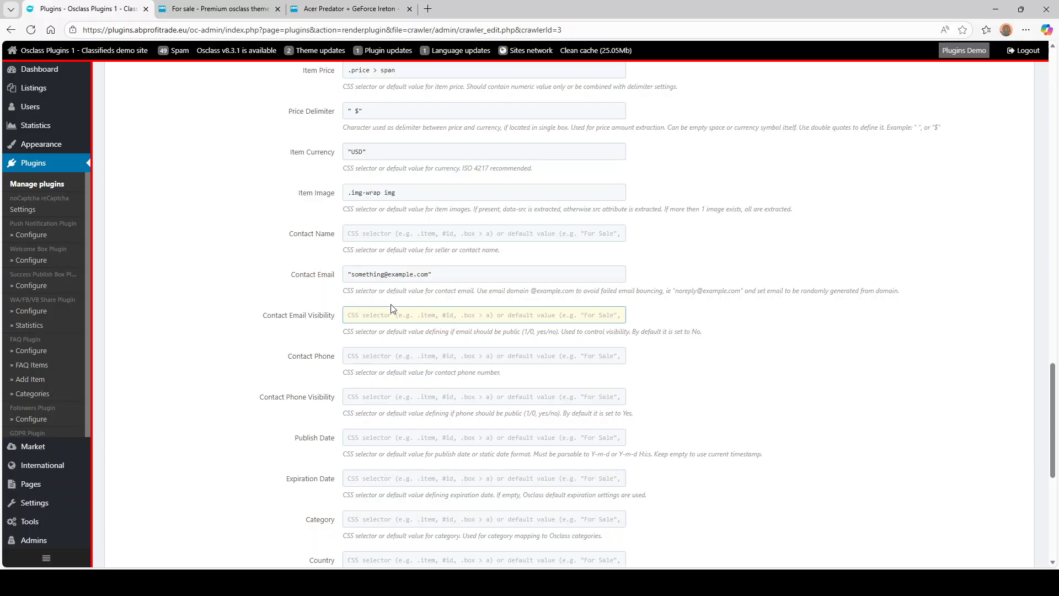
pyautogui.write('"')
pyautogui.press('BackSpace')
pyautogui.write('"0')
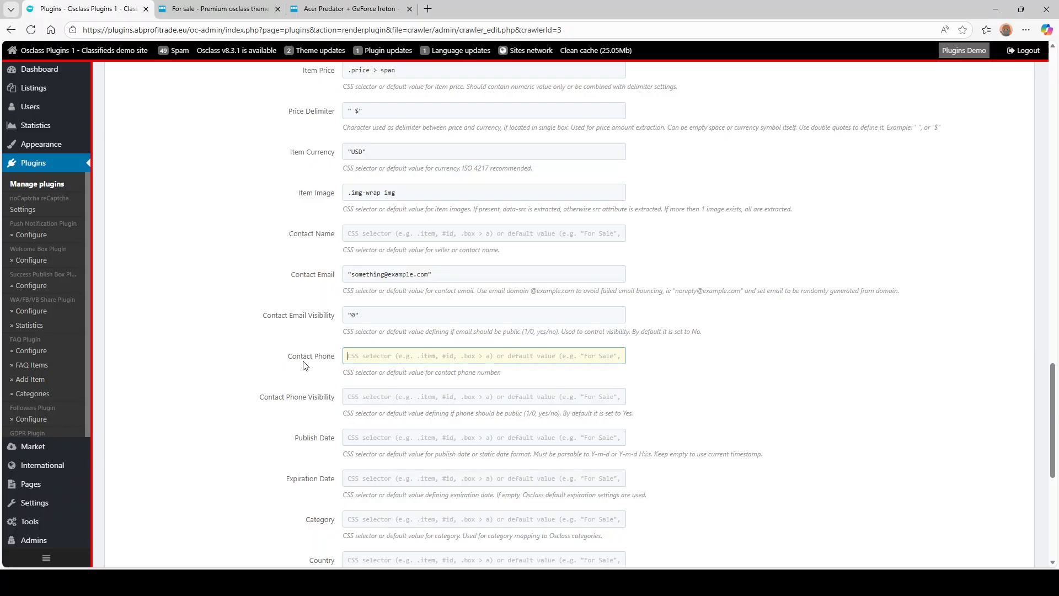
pyautogui.click(228, 8)
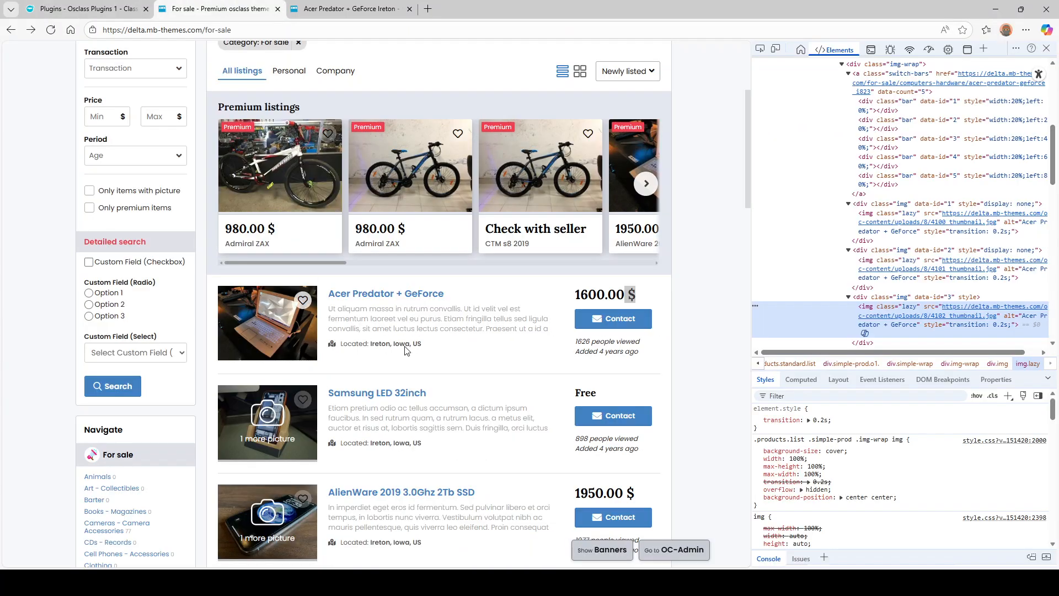
pyautogui.scroll(-2, 408, 351)
pyautogui.hotkey('ctrl', 'shift', 'Tab')
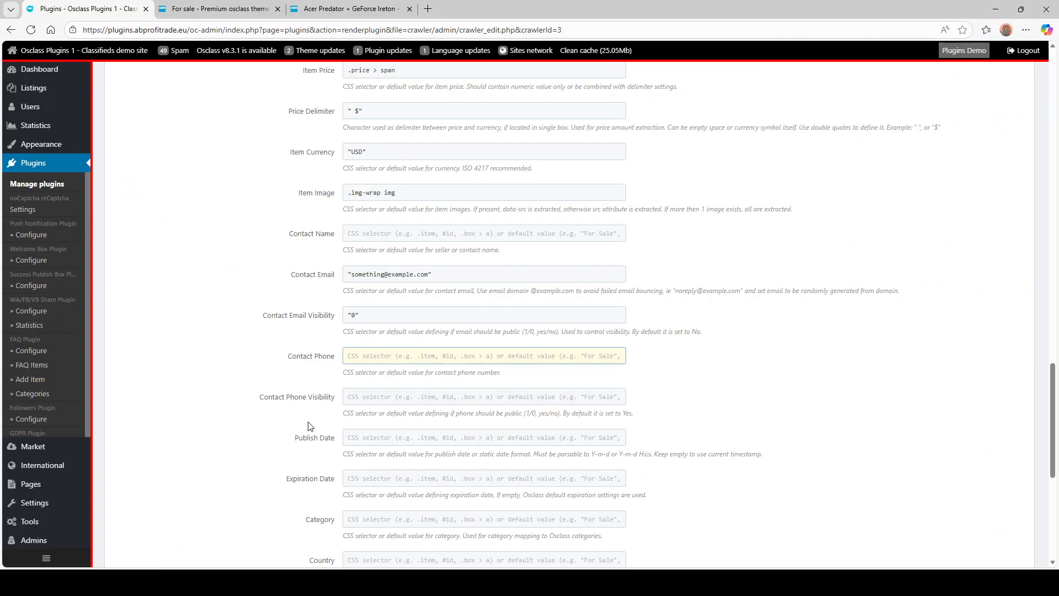
# - Leave Contact Phone Visibility empty and move on to Publish Date
pyautogui.click(386, 401)
pyautogui.write('"')
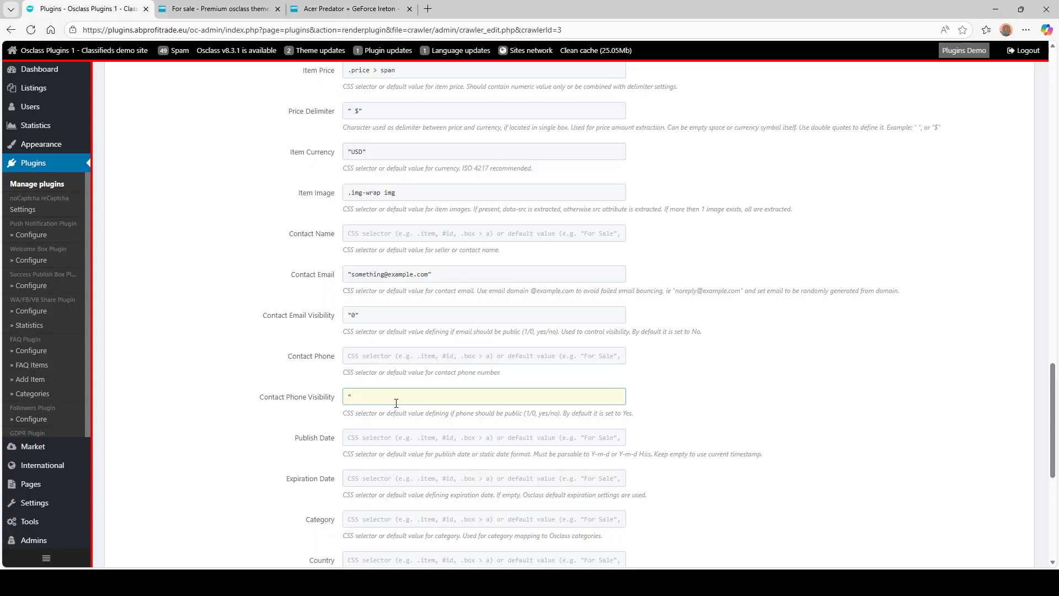
pyautogui.press('BackSpace')
pyautogui.click(386, 437)
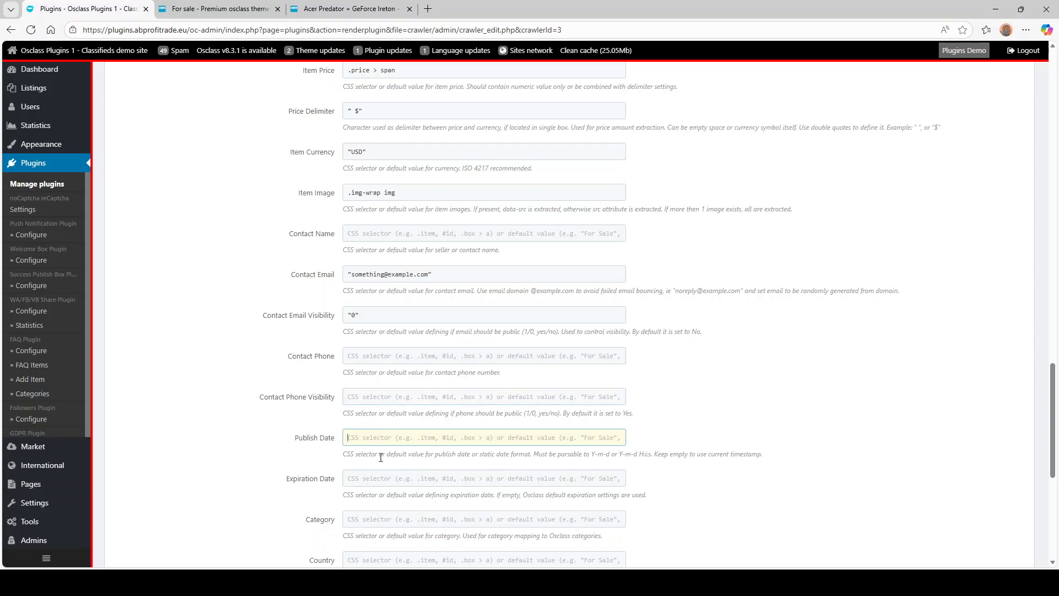
pyautogui.scroll(-2, 401, 411)
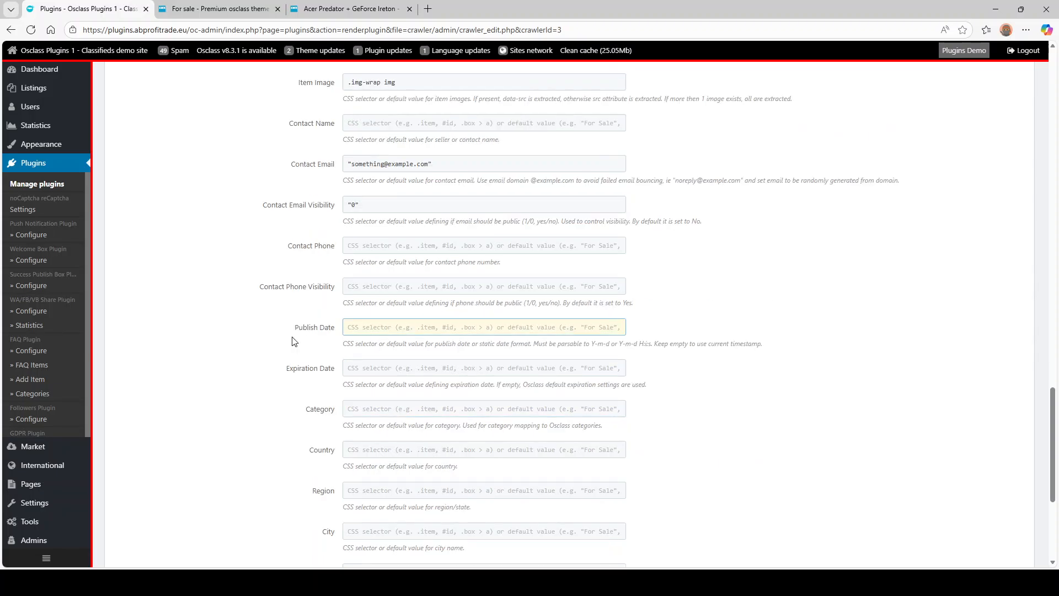
# - Enter 9 as the default Category, then select the Samsung listing's location text
pyautogui.click(193, 9)
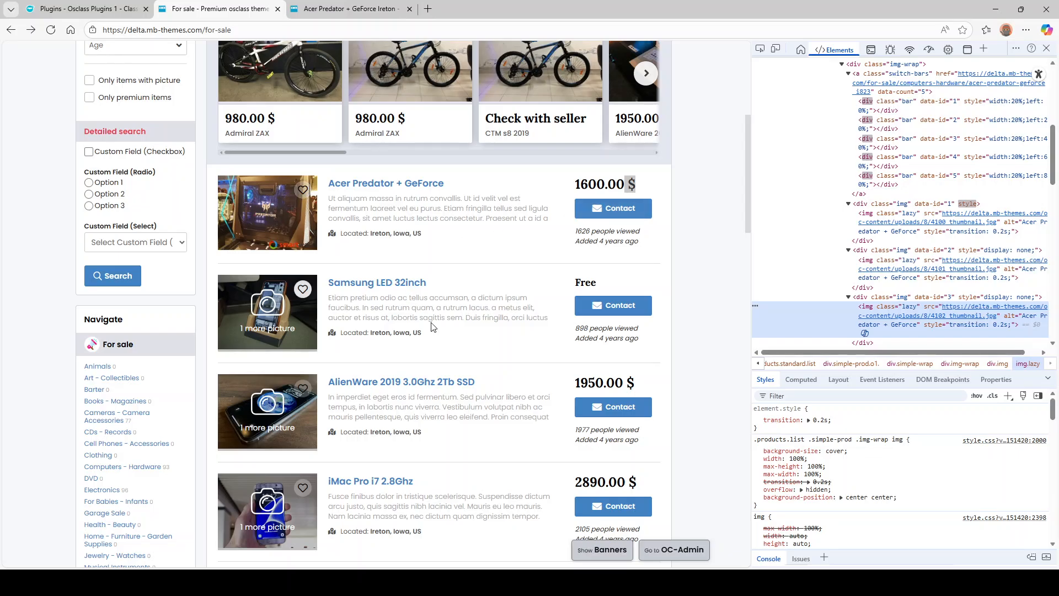
pyautogui.click(49, 7)
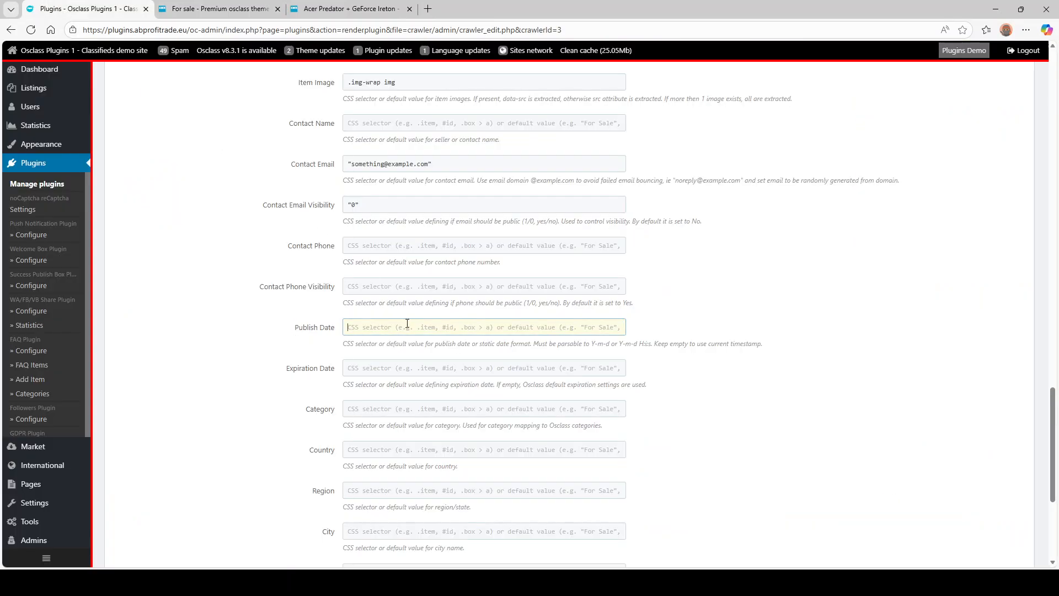
pyautogui.click(359, 368)
pyautogui.scroll(-2, 359, 257)
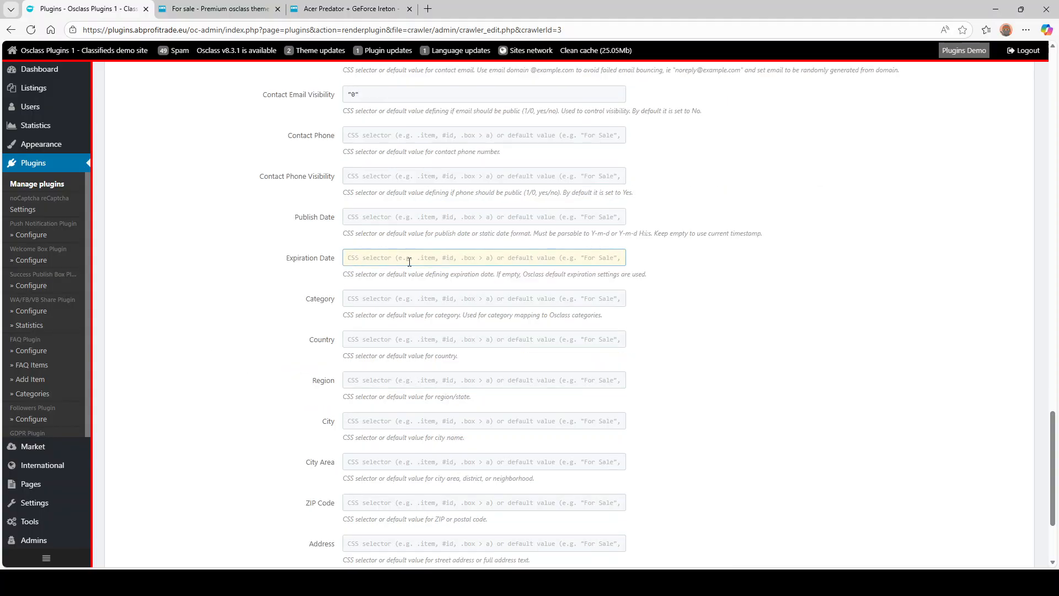
pyautogui.click(380, 298)
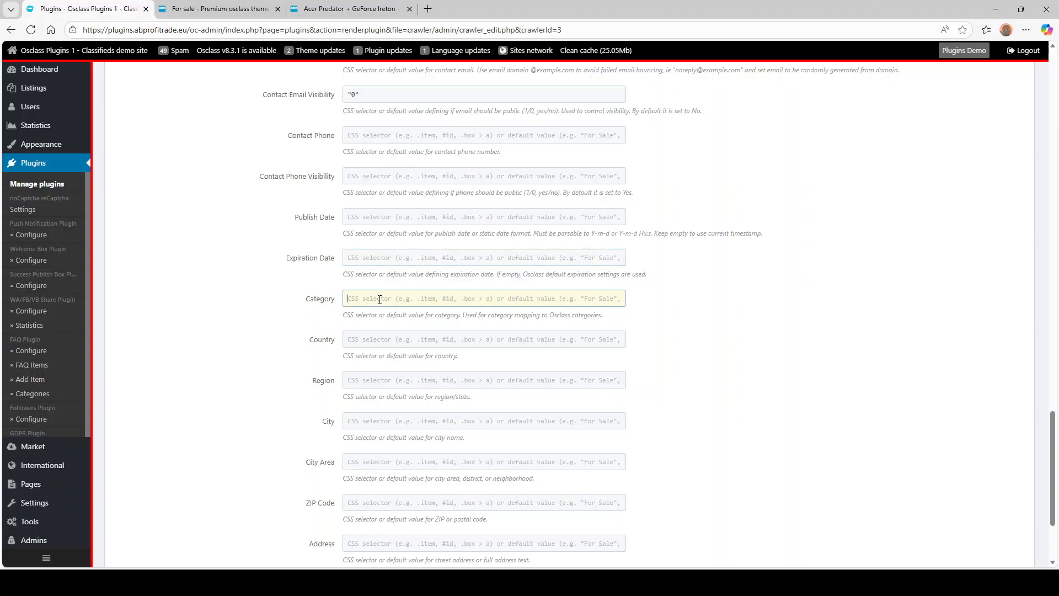
pyautogui.click(219, 9)
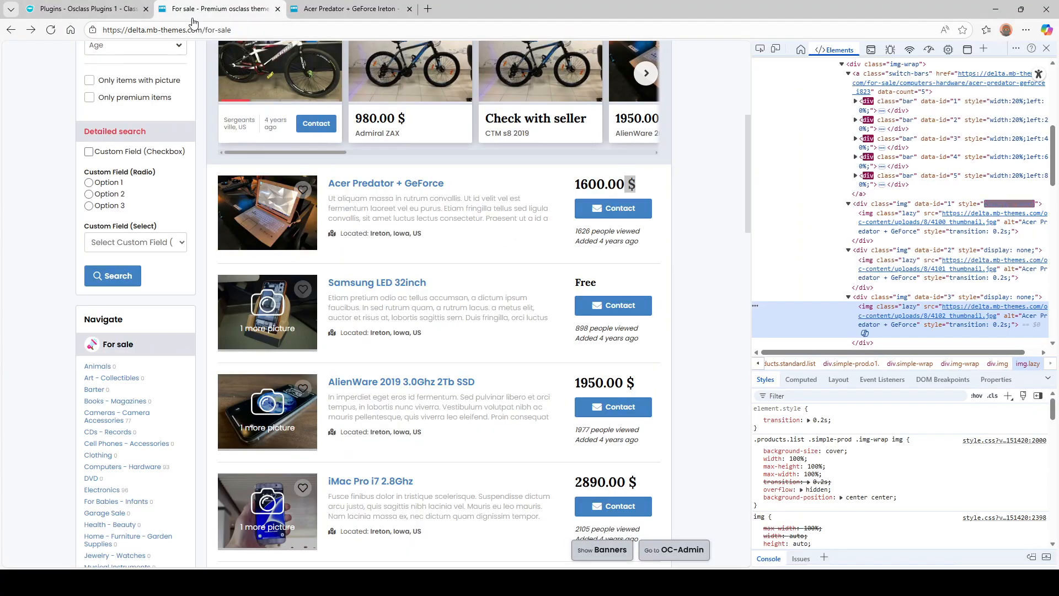
pyautogui.click(88, 9)
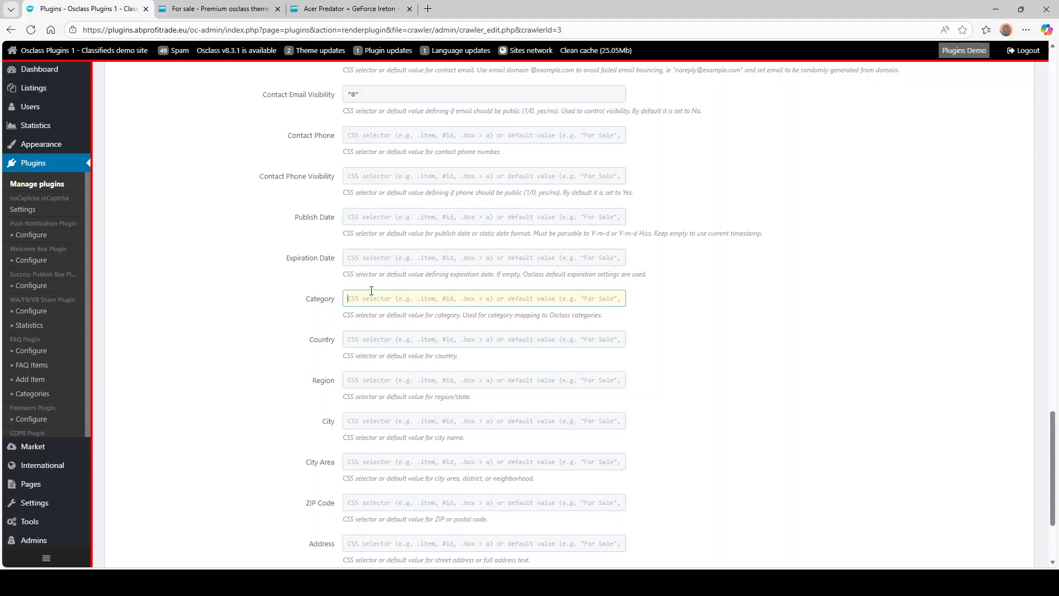
pyautogui.write('"9')
pyautogui.click(218, 9)
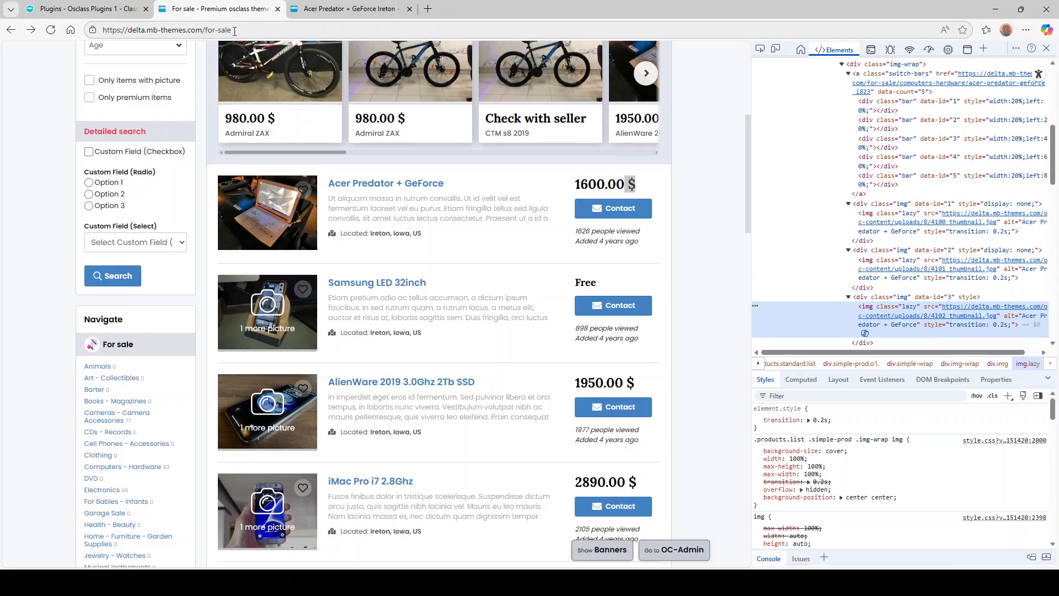
pyautogui.click(92, 8)
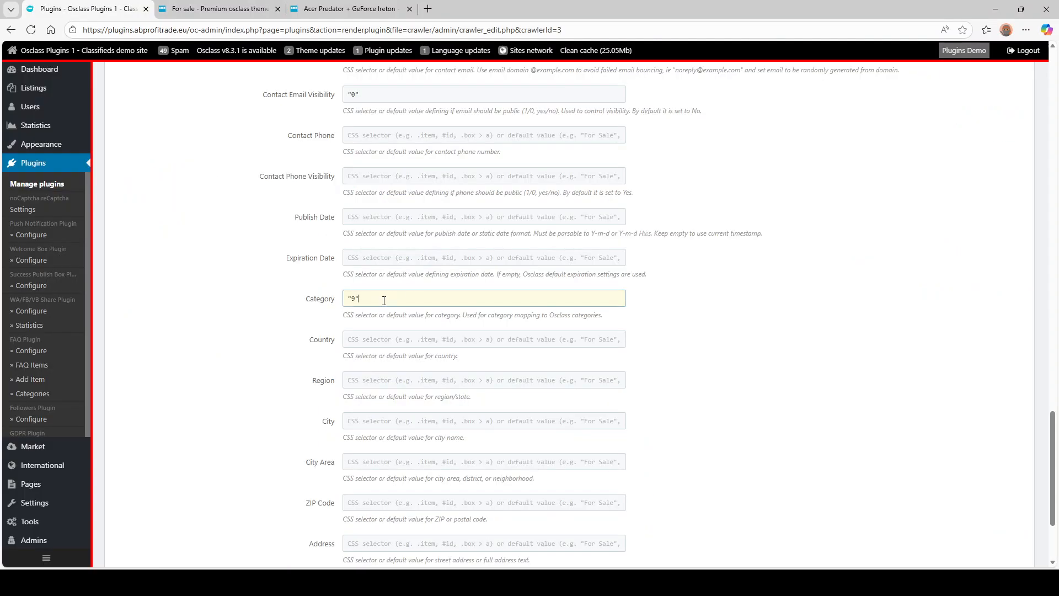
pyautogui.moveTo(384, 300); pyautogui.dragTo(209, 317)
pyautogui.click(359, 301)
pyautogui.press('Tab')
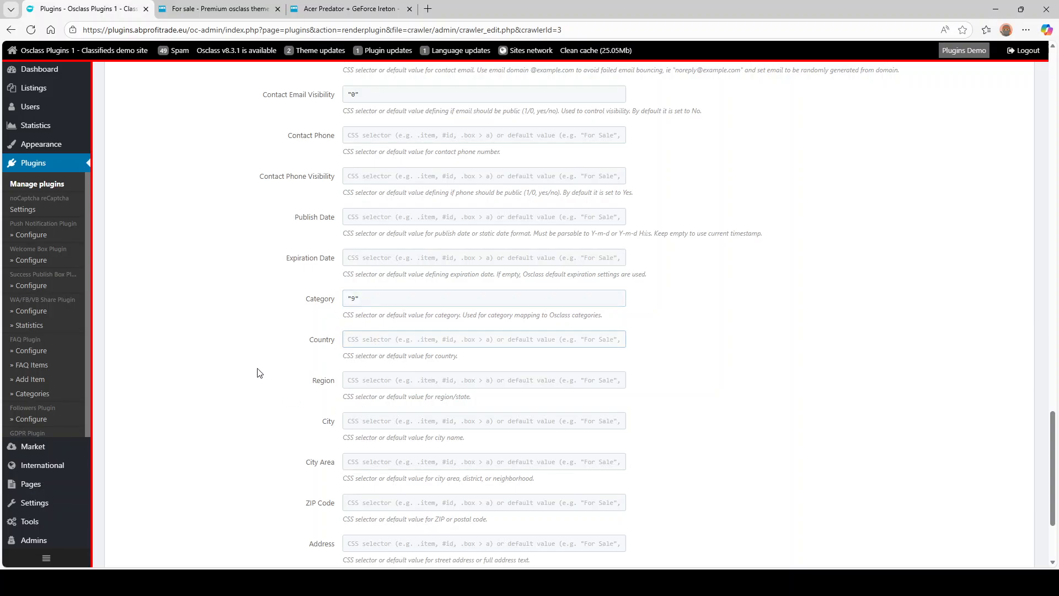
pyautogui.click(218, 8)
pyautogui.moveTo(370, 333); pyautogui.dragTo(401, 340)
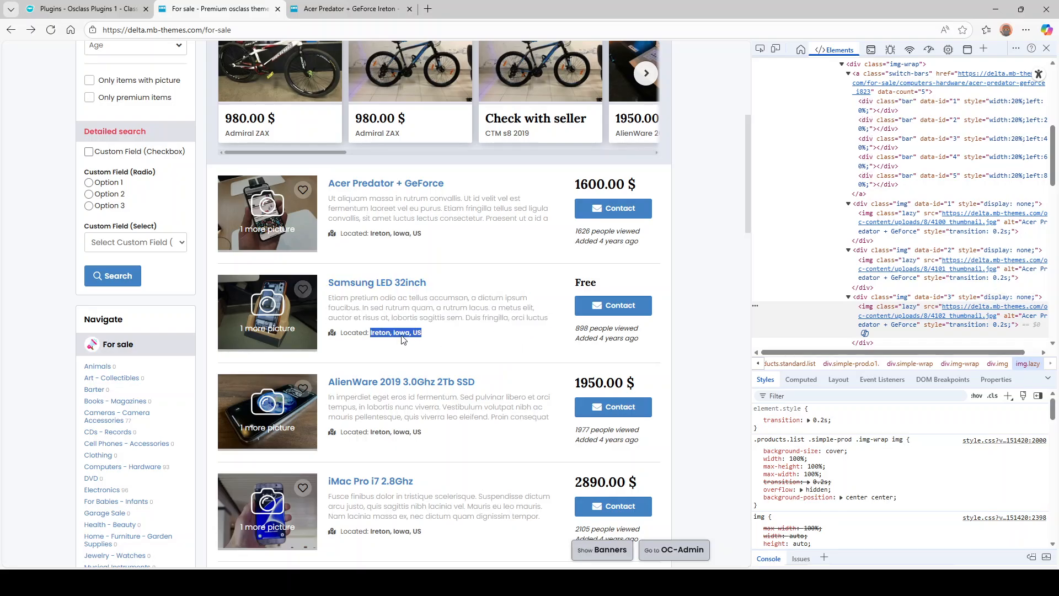
# - Focus the Address field and inspect the first listing's location markup in DevTools
pyautogui.click(89, 8)
pyautogui.scroll(-2, 367, 326)
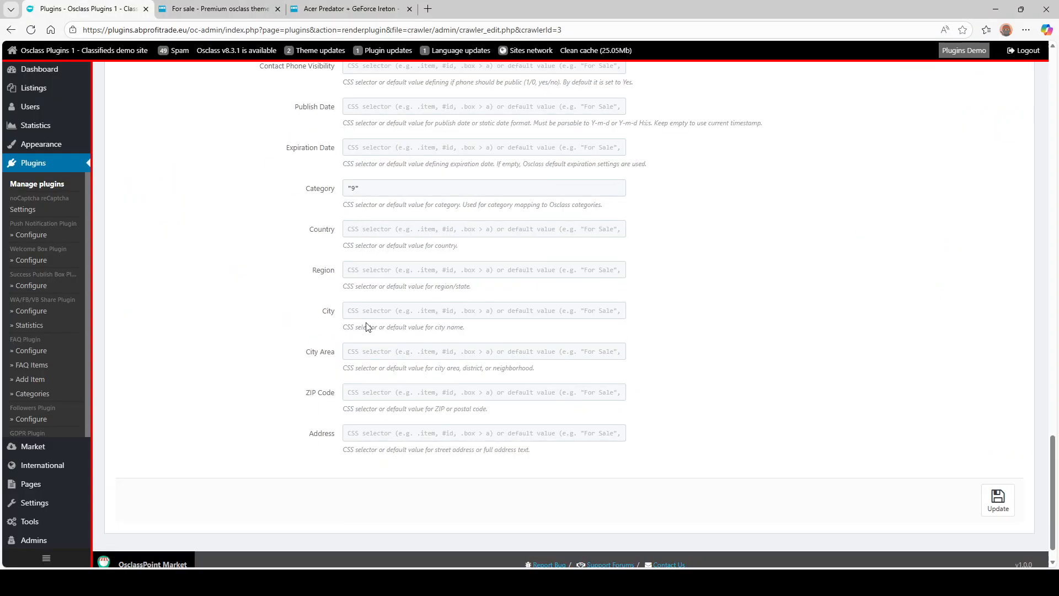
pyautogui.click(350, 392)
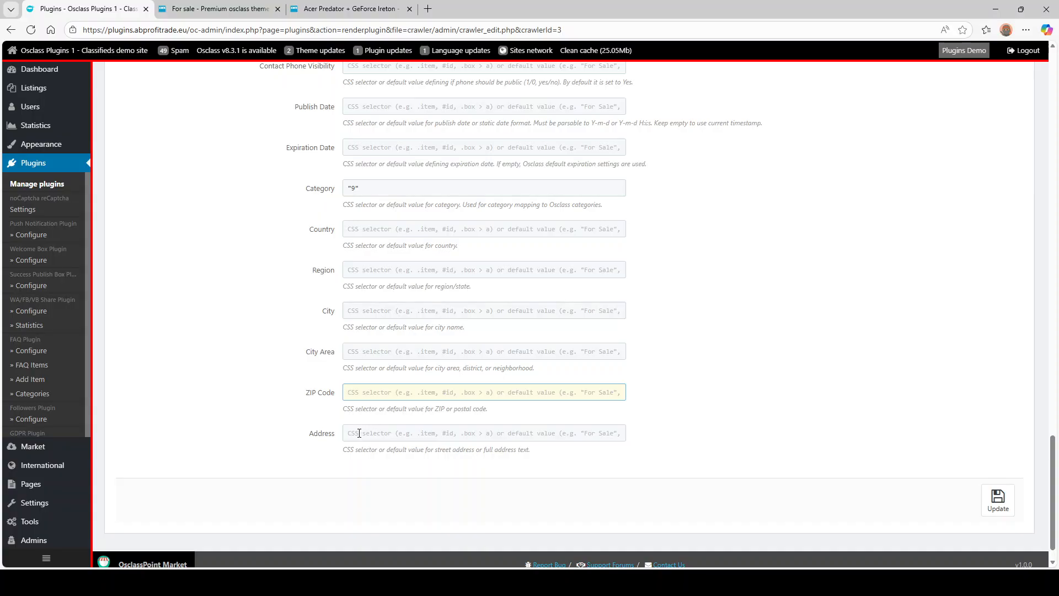
pyautogui.click(359, 433)
pyautogui.click(219, 9)
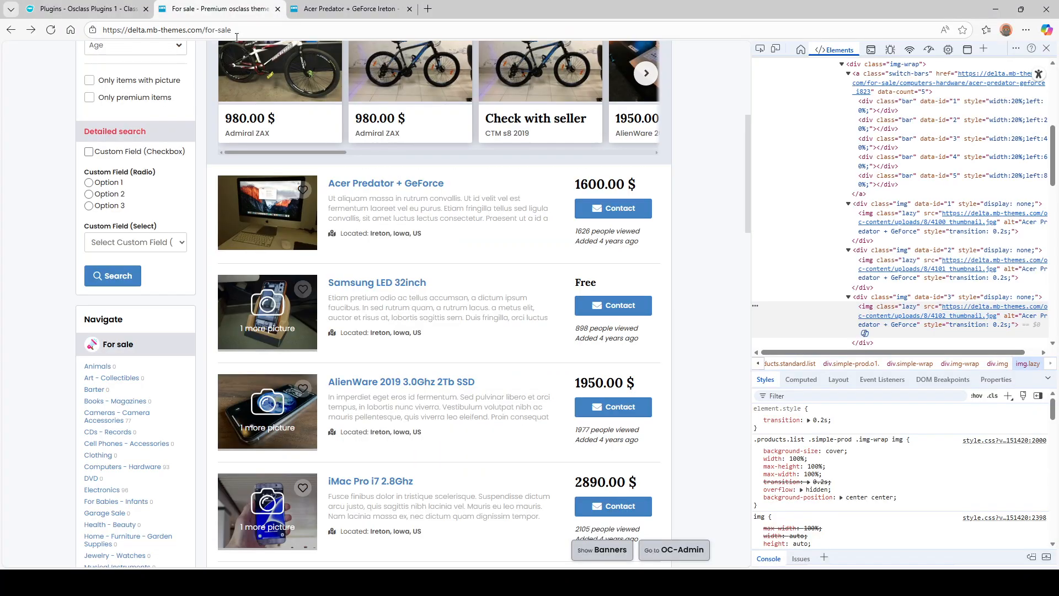
pyautogui.click(444, 484)
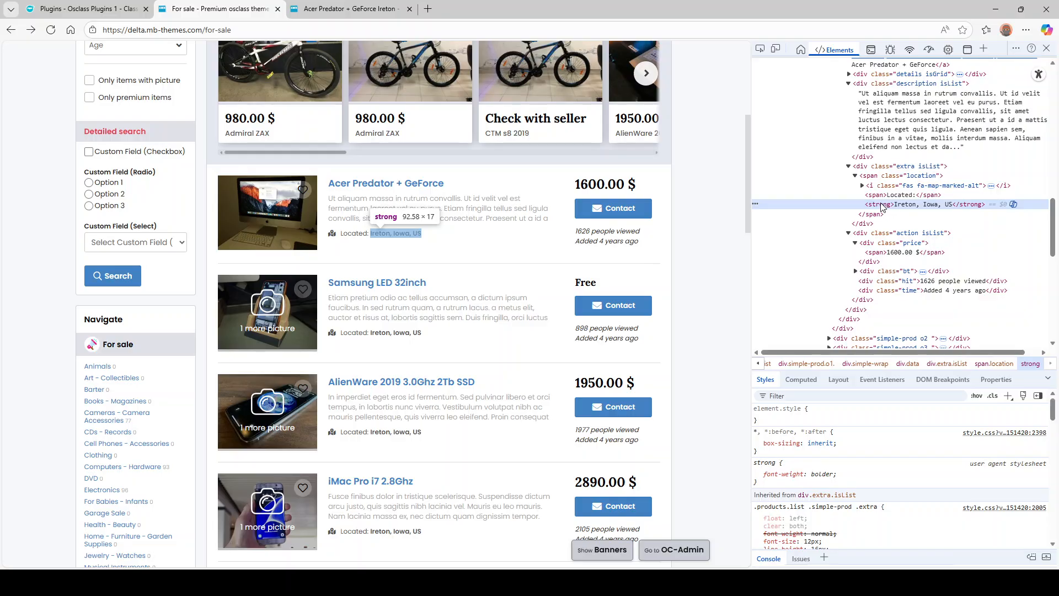
pyautogui.click(910, 177)
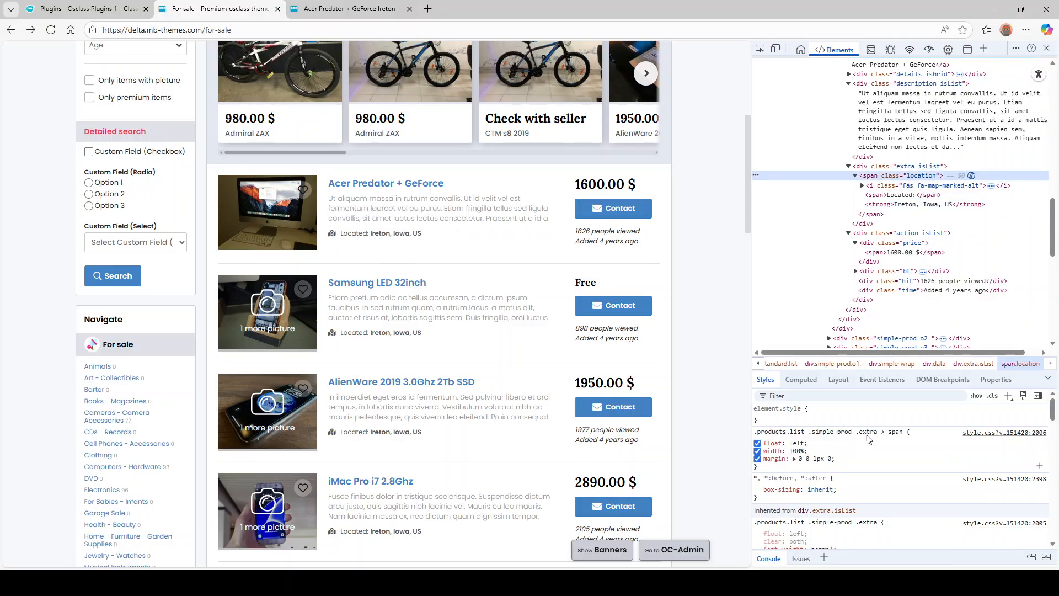
# - Paste .extra > span into Address, then target its strong child for .extra > span > strong
pyautogui.moveTo(856, 432); pyautogui.dragTo(902, 433)
pyautogui.hotkey('ctrl', 'c')
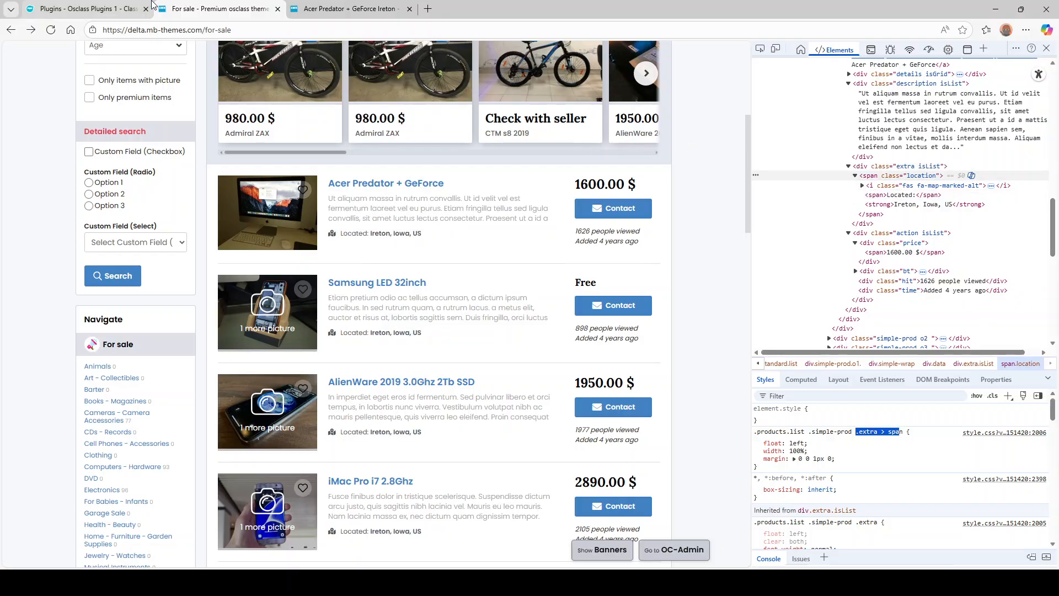
pyautogui.click(99, 8)
pyautogui.hotkey('ctrl', 'v')
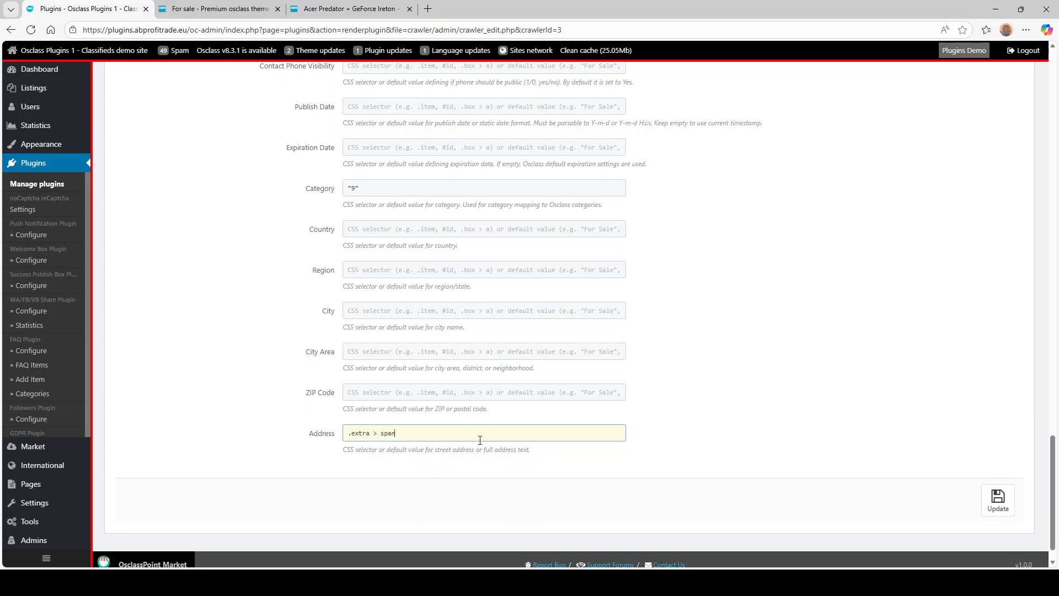
pyautogui.click(231, 9)
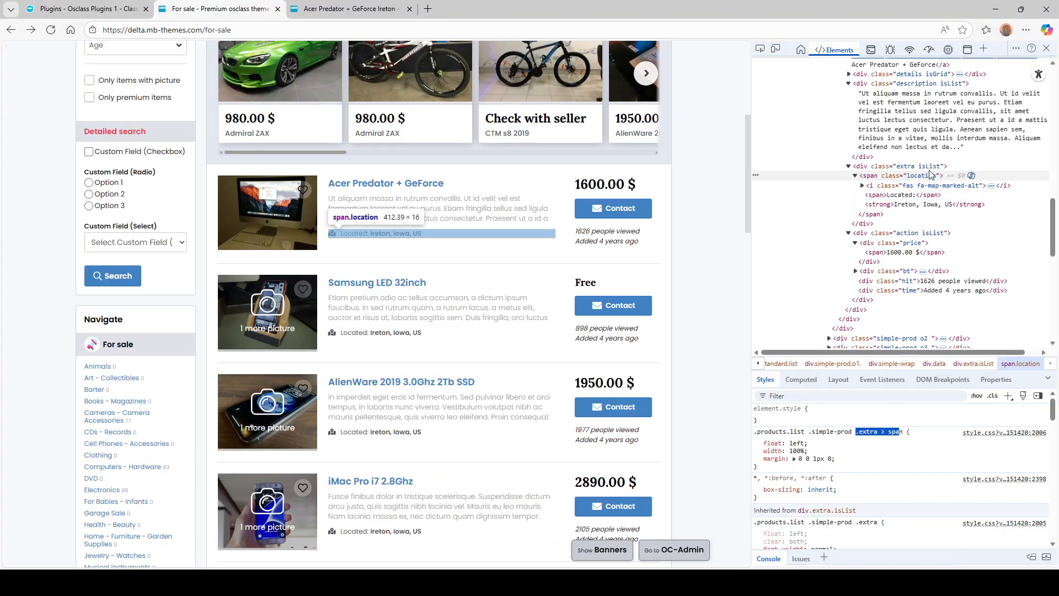
pyautogui.click(891, 205)
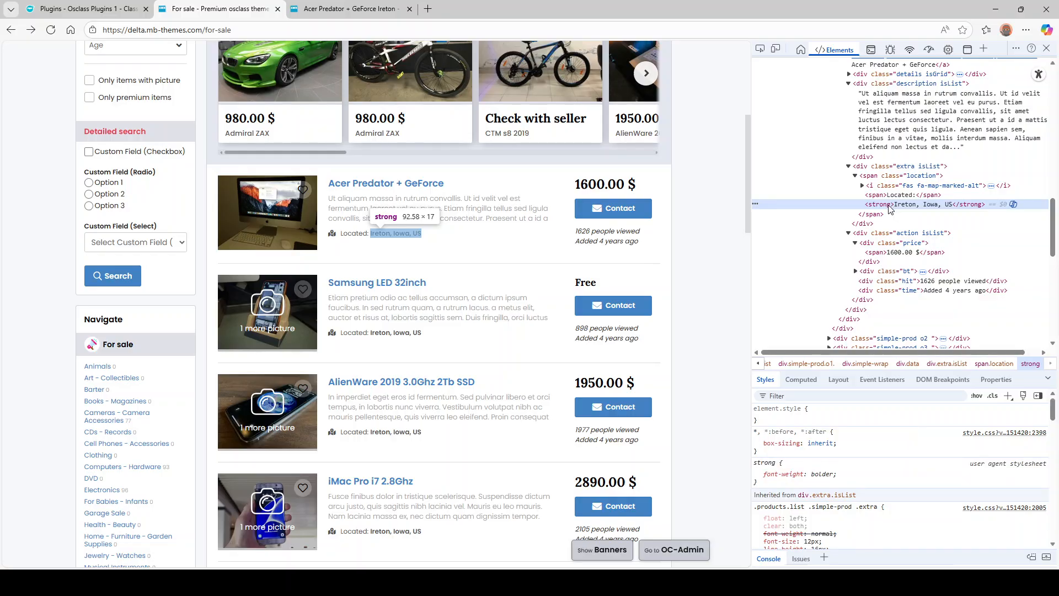
pyautogui.click(100, 8)
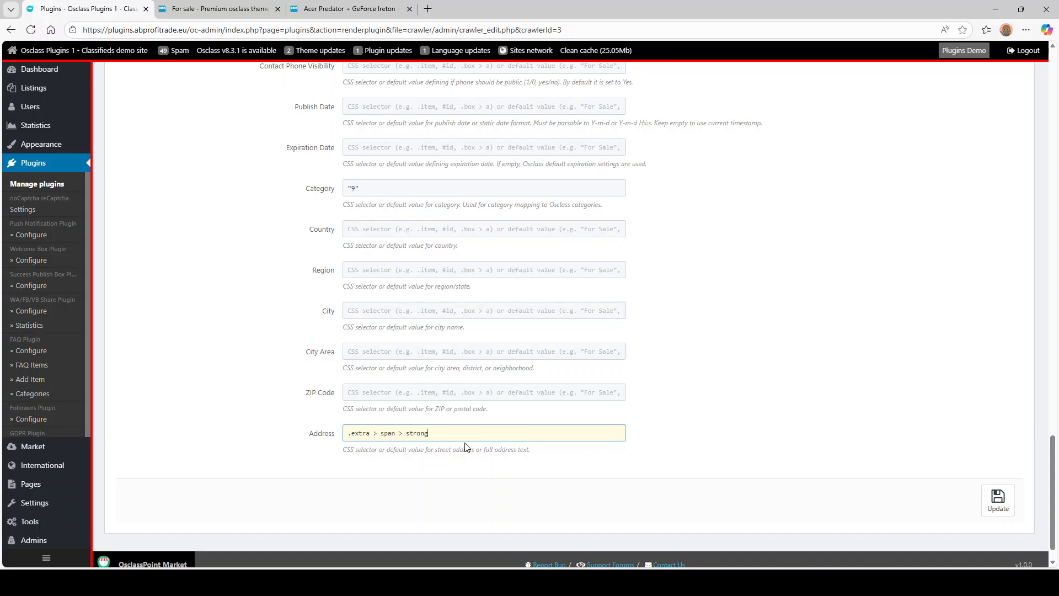
# - Save the Demo crawler with the floating Update button and run Test crawler
pyautogui.scroll(15, 603, 369)
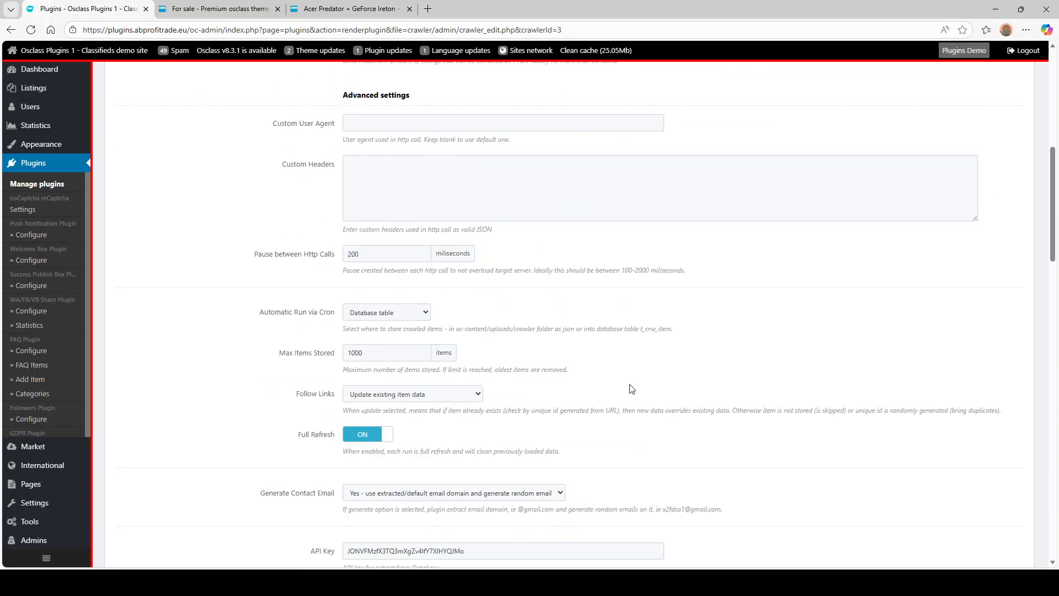
pyautogui.scroll(8, 628, 386)
pyautogui.scroll(-20, 628, 387)
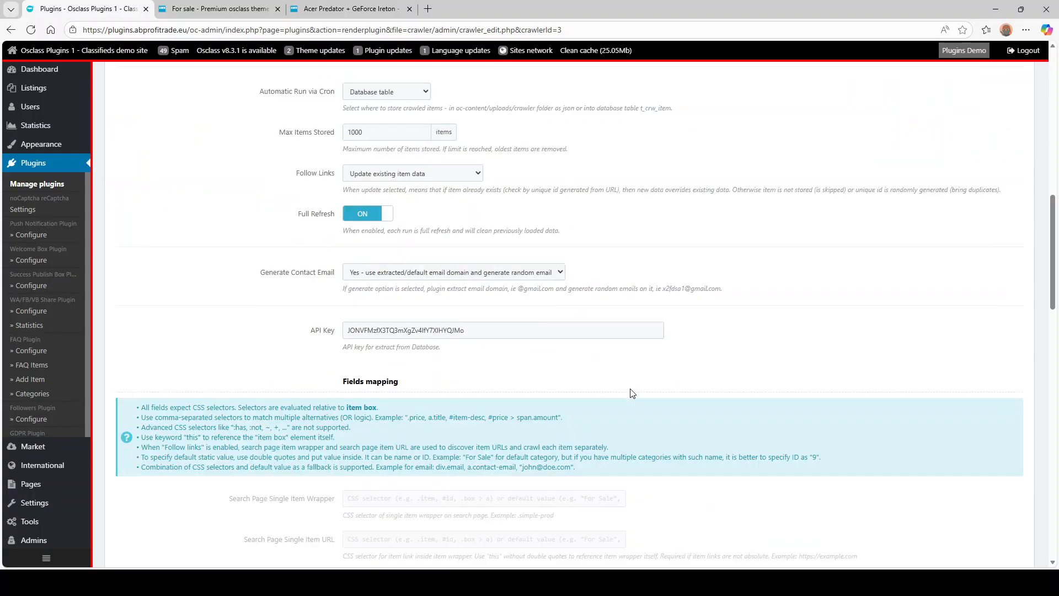
pyautogui.scroll(-10, 633, 391)
pyautogui.click(997, 497)
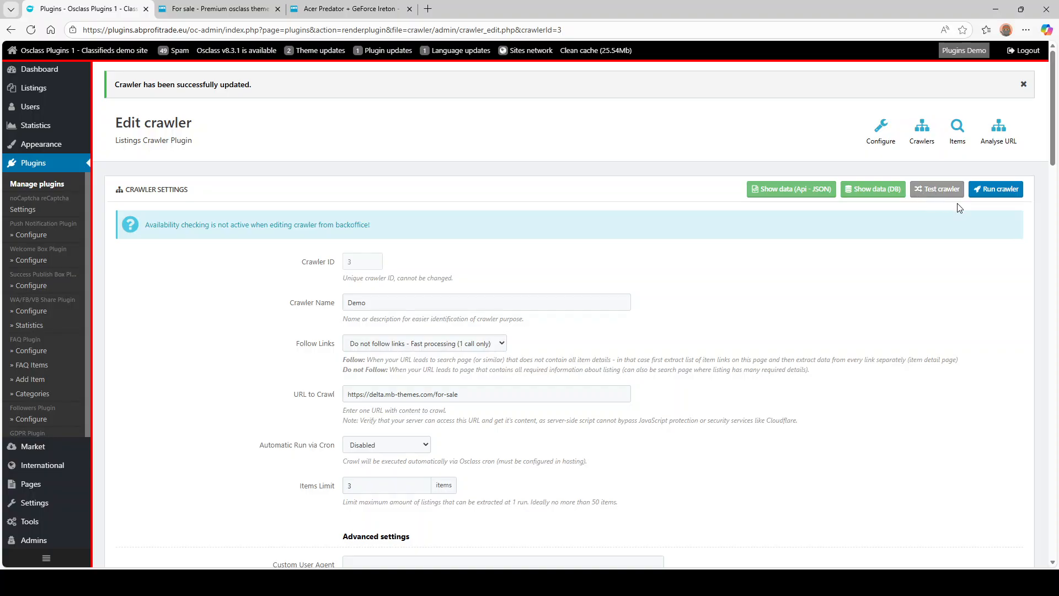
pyautogui.click(943, 193)
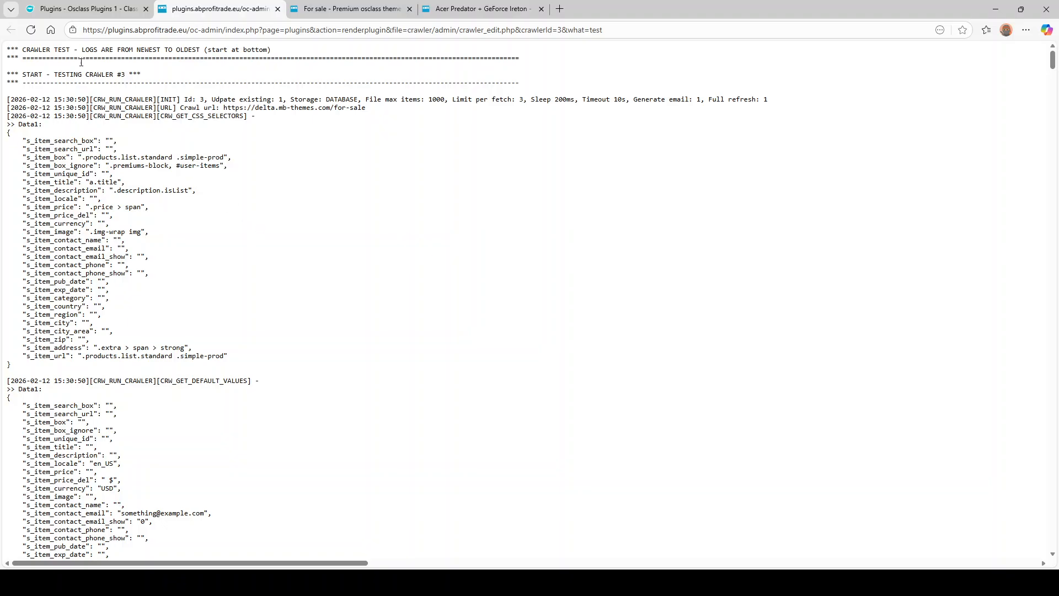
pyautogui.tripleClick(60, 50)
pyautogui.click(113, 97)
pyautogui.moveTo(178, 99); pyautogui.dragTo(740, 100)
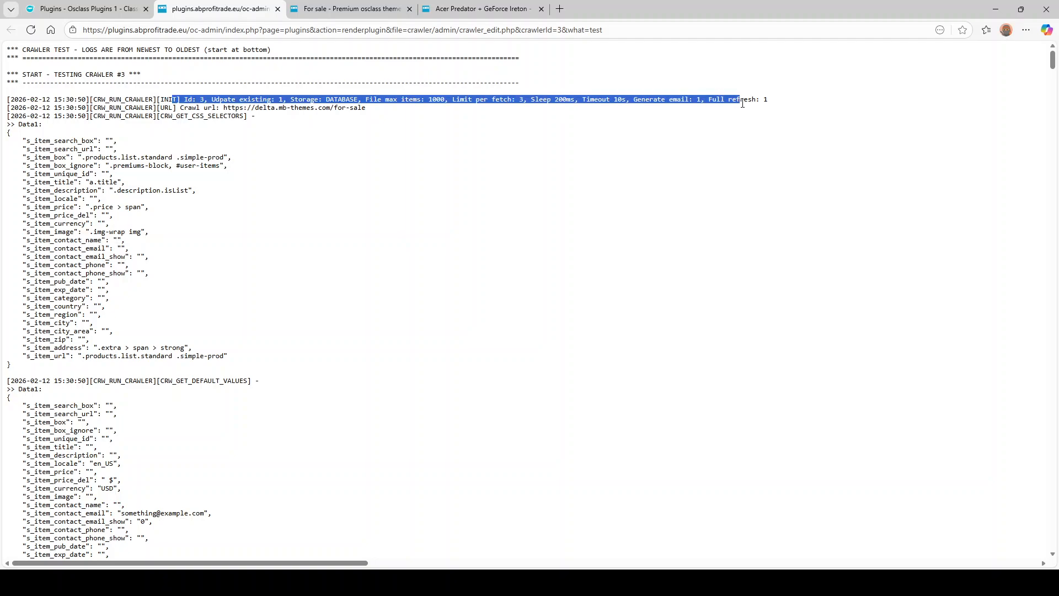
pyautogui.moveTo(182, 108); pyautogui.dragTo(389, 114)
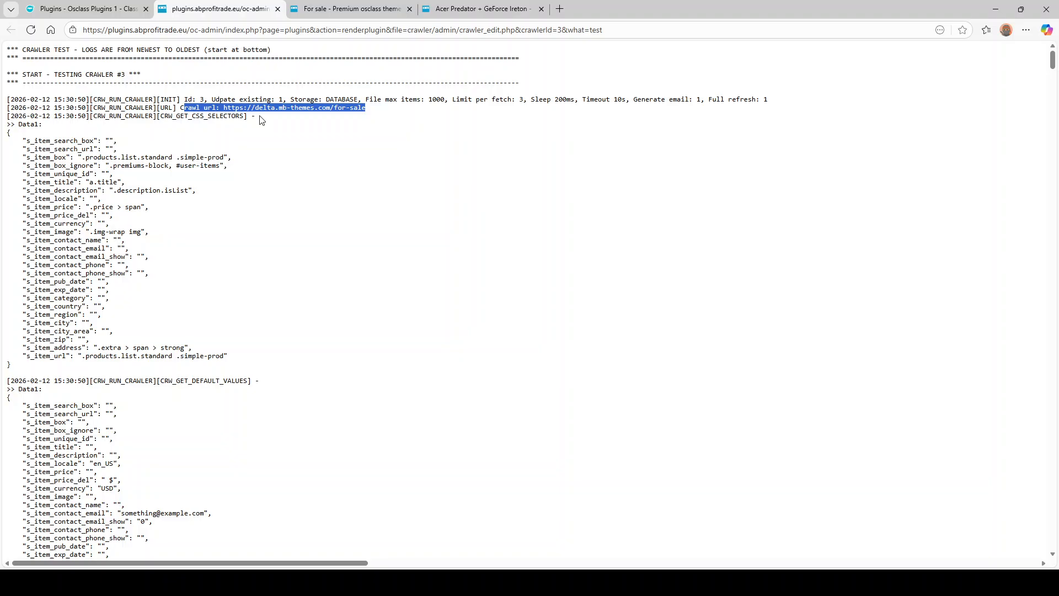
pyautogui.doubleClick(201, 116)
pyautogui.click(148, 166)
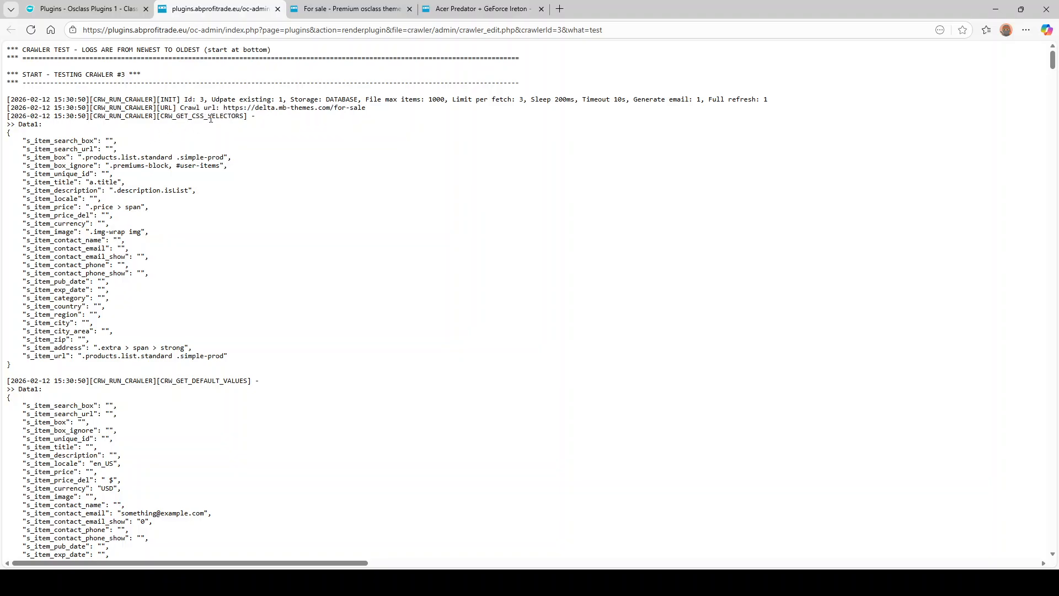
pyautogui.moveTo(65, 150); pyautogui.dragTo(260, 355)
pyautogui.click(260, 355)
pyautogui.scroll(-2, 226, 309)
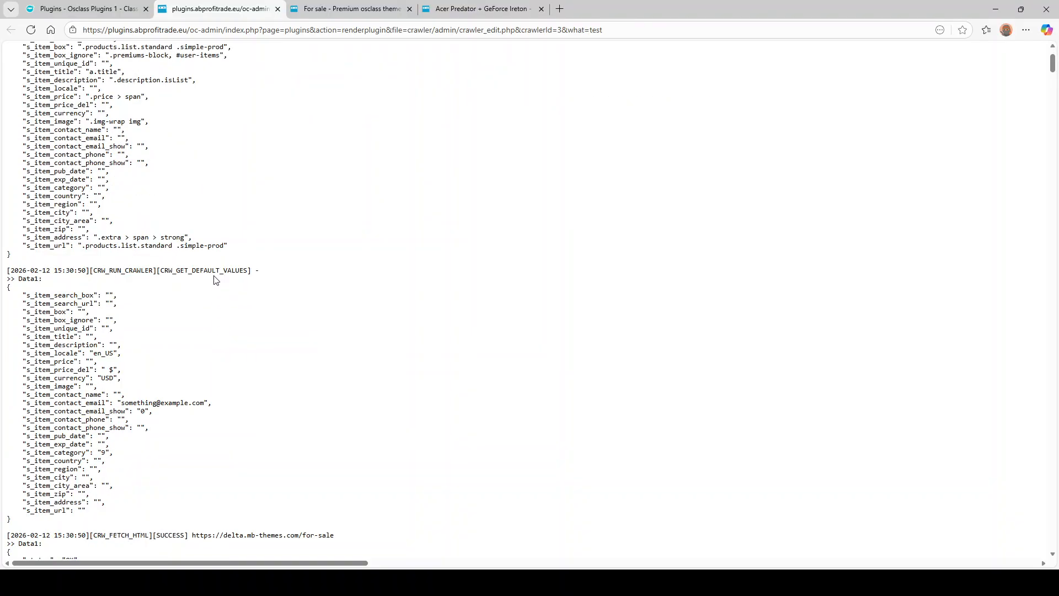
pyautogui.scroll(-2, 146, 287)
pyautogui.moveTo(131, 396); pyautogui.dragTo(11, 218)
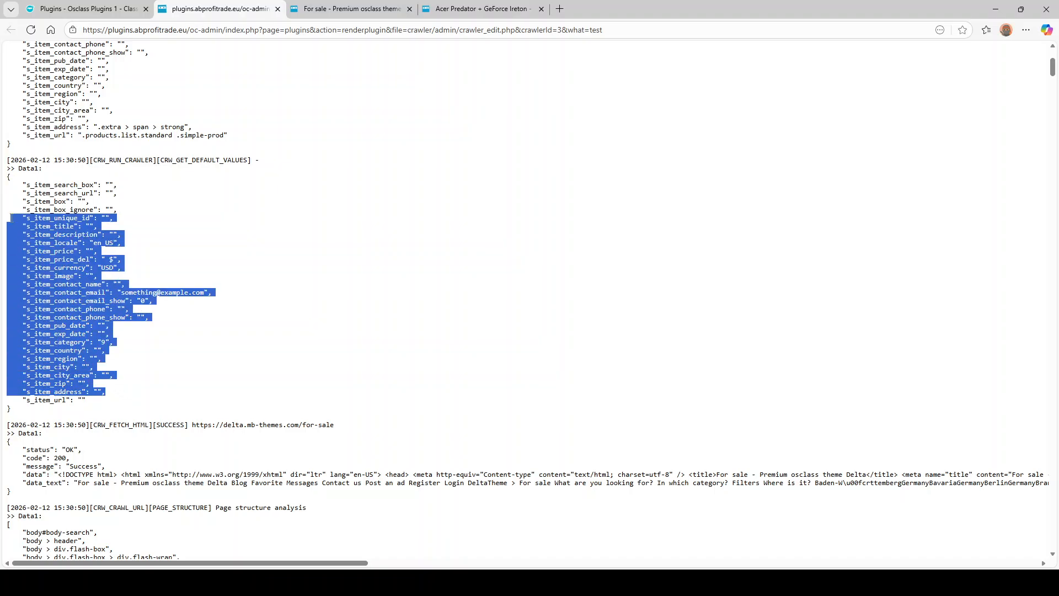
pyautogui.scroll(2, 68, 102)
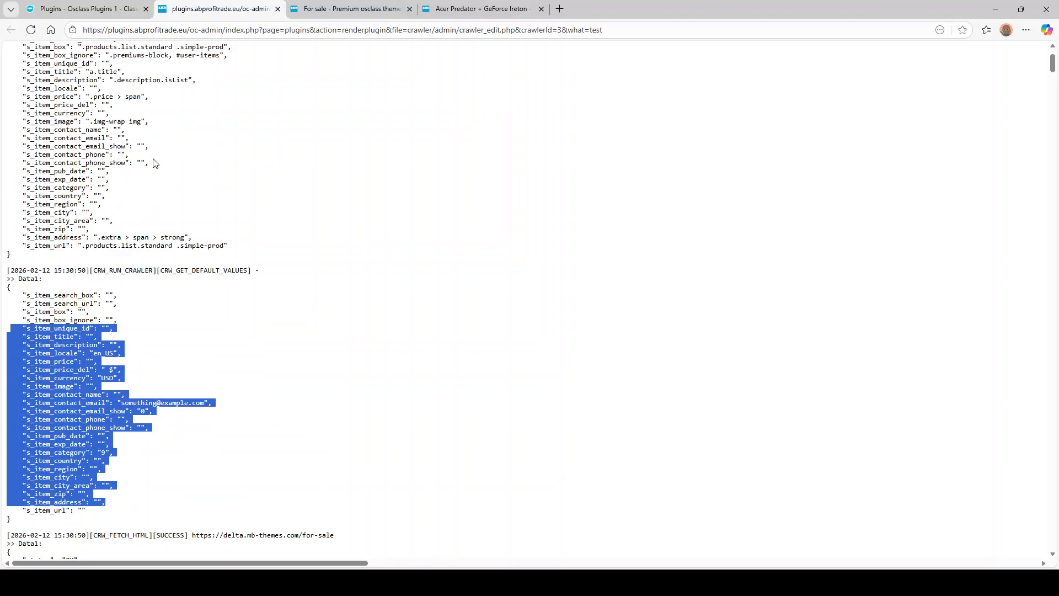
pyautogui.scroll(-4, 217, 245)
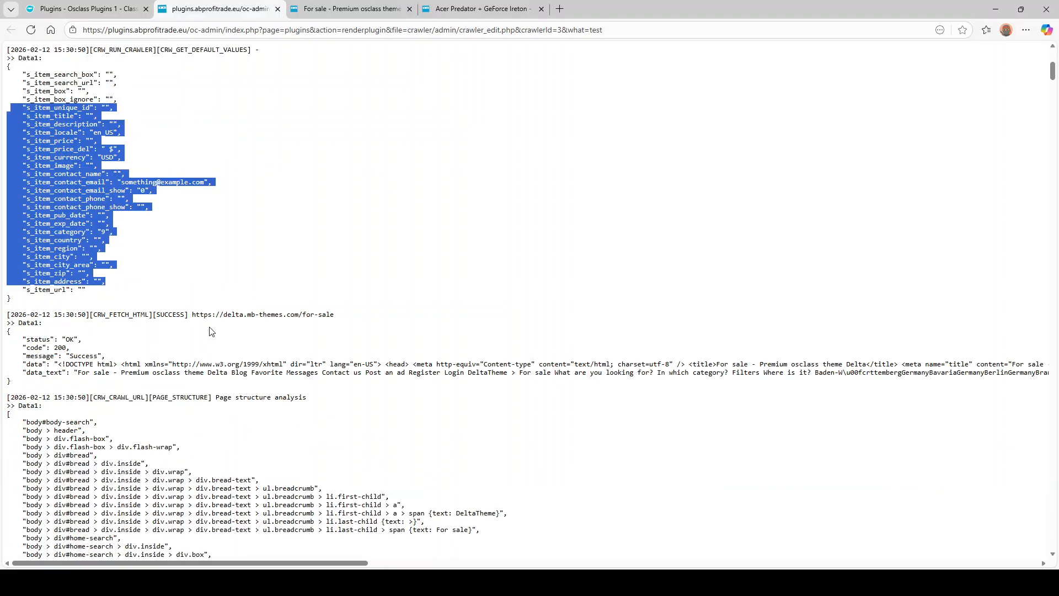
pyautogui.doubleClick(135, 315)
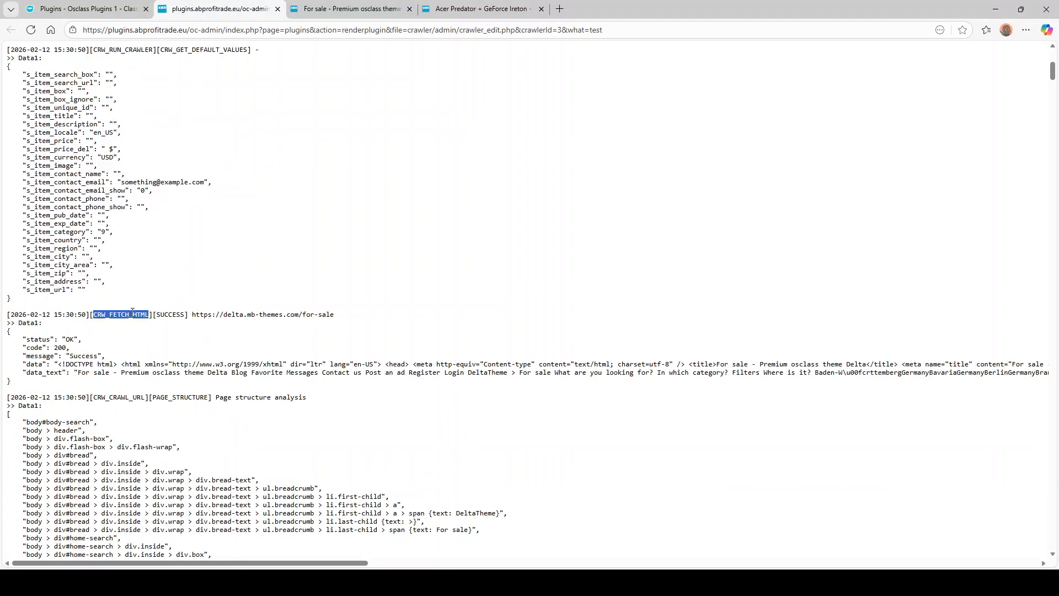
pyautogui.moveTo(129, 365); pyautogui.dragTo(475, 359)
pyautogui.click(119, 371)
pyautogui.moveTo(224, 373); pyautogui.dragTo(795, 374)
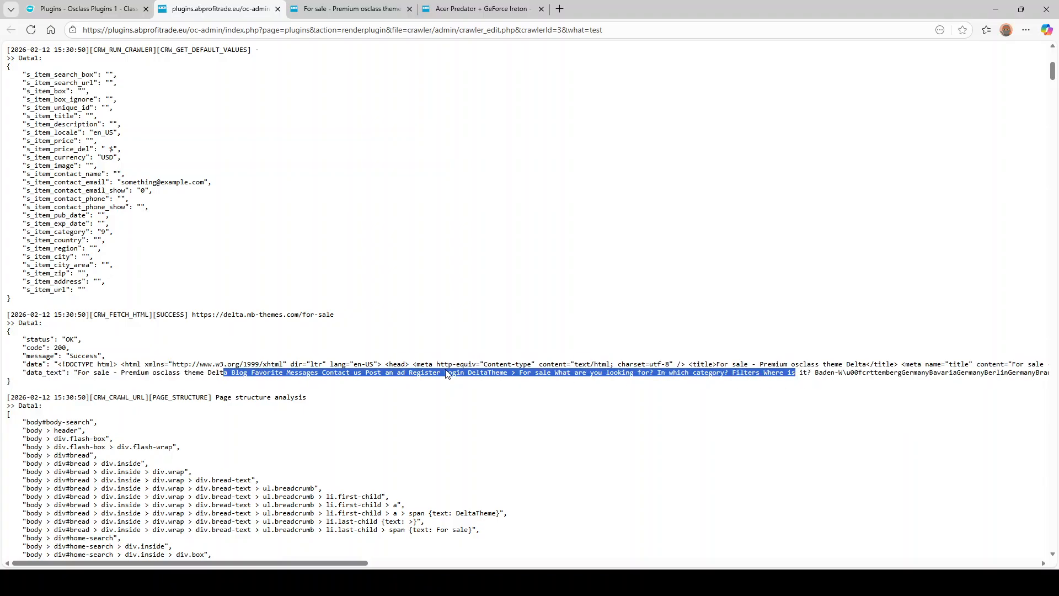
pyautogui.scroll(-2, 239, 365)
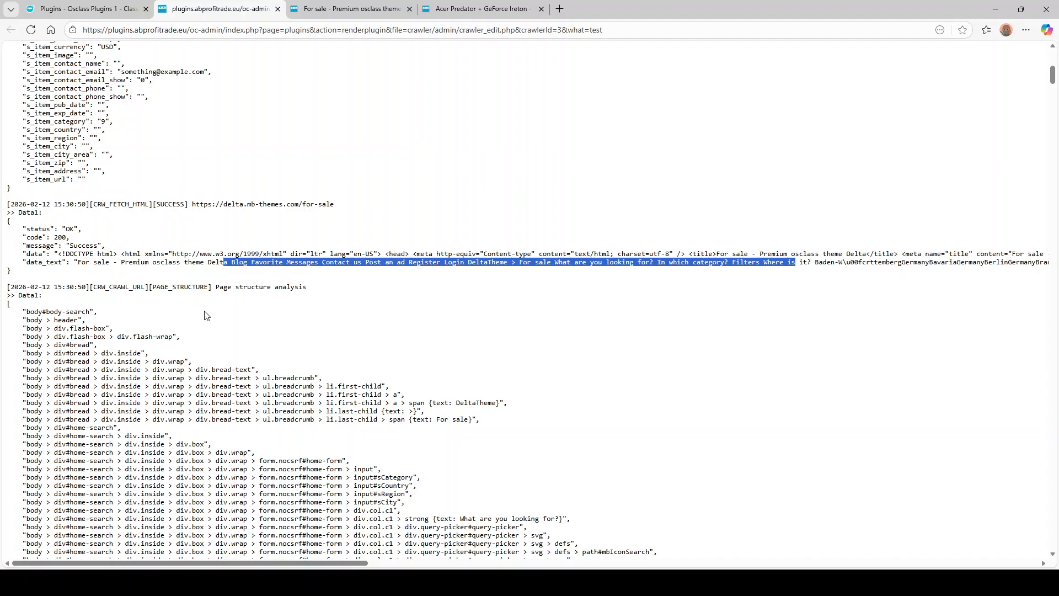
# - Review the test log, then copy img-wrap from the Item Image selector
pyautogui.scroll(-6, 204, 313)
pyautogui.scroll(-20, 274, 352)
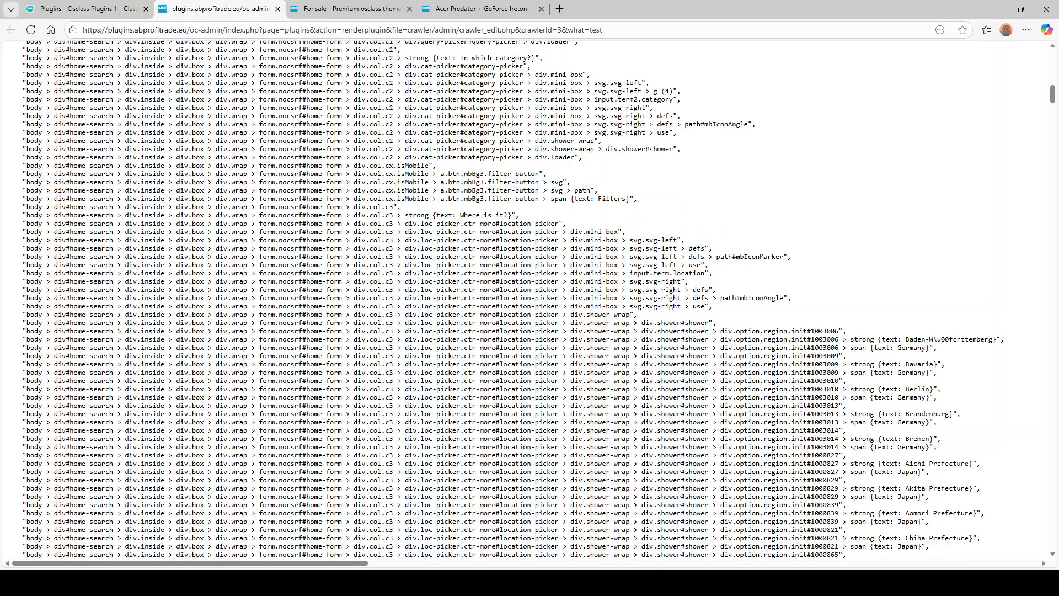
pyautogui.scroll(-8, 473, 382)
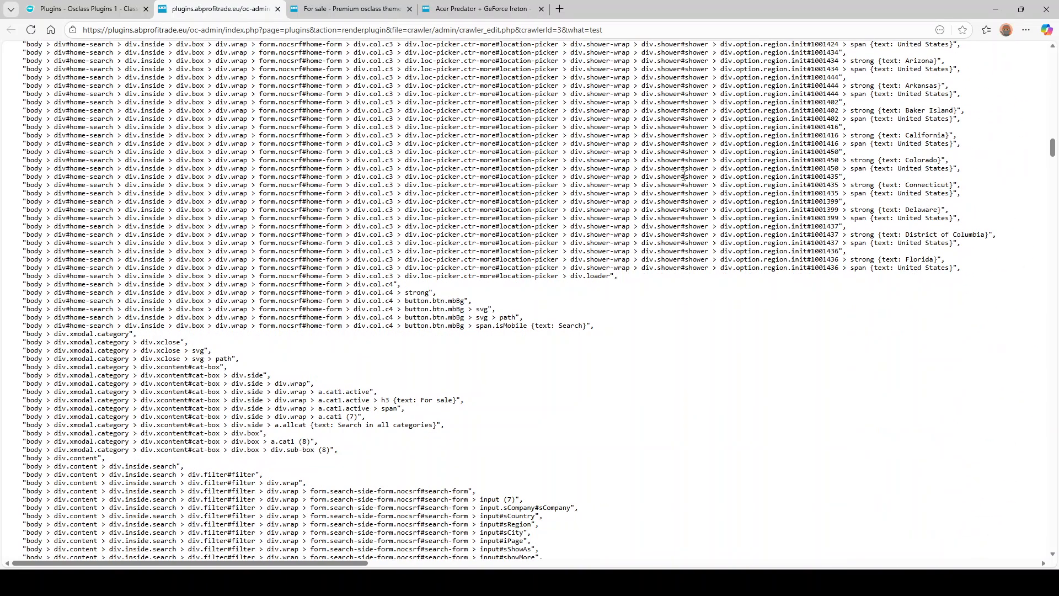
pyautogui.scroll(2, 389, 182)
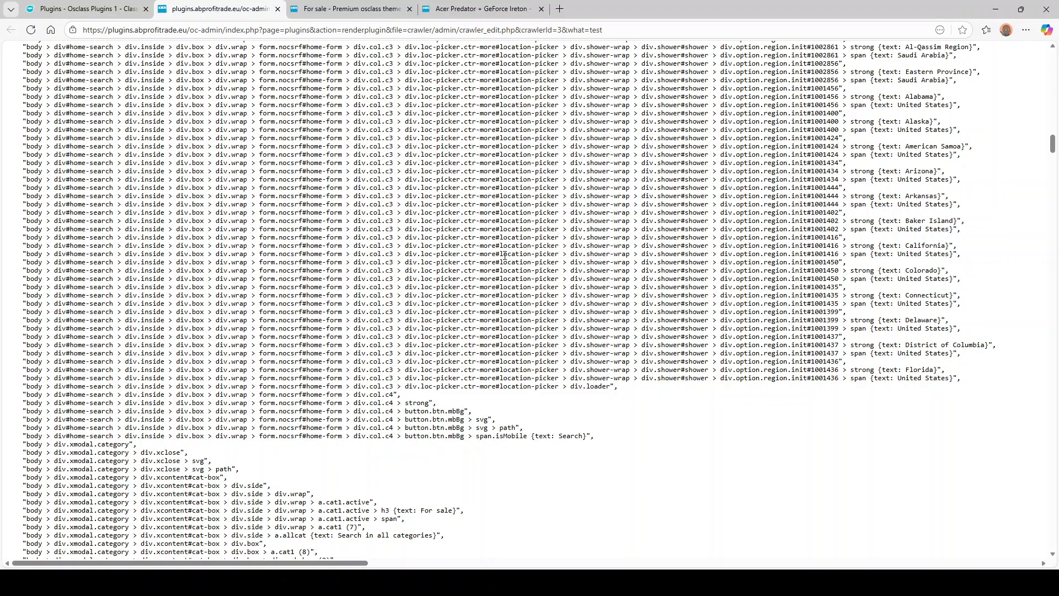
pyautogui.scroll(-20, 504, 253)
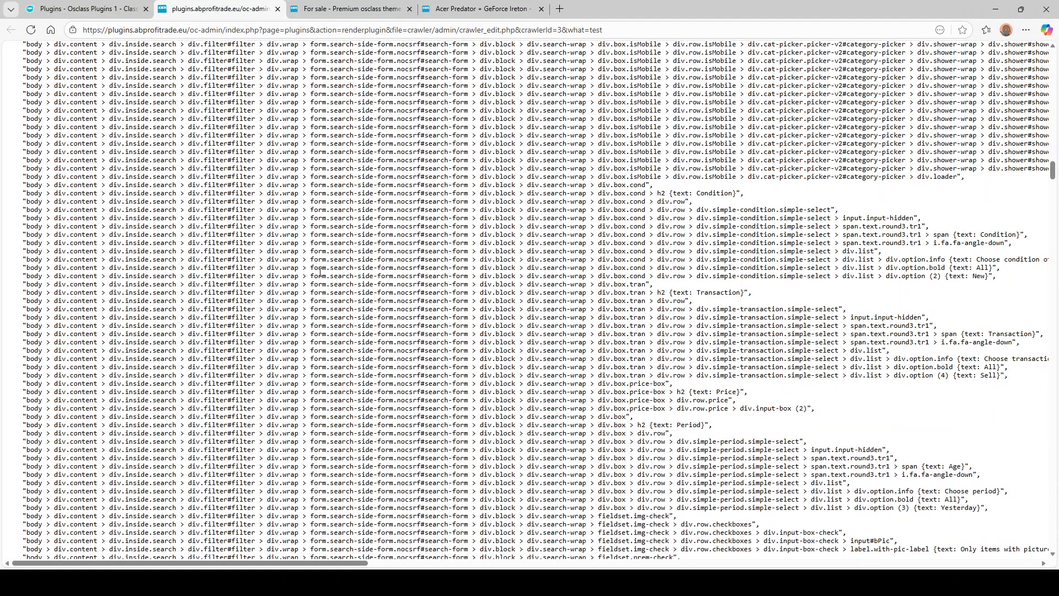
pyautogui.scroll(-10, 382, 207)
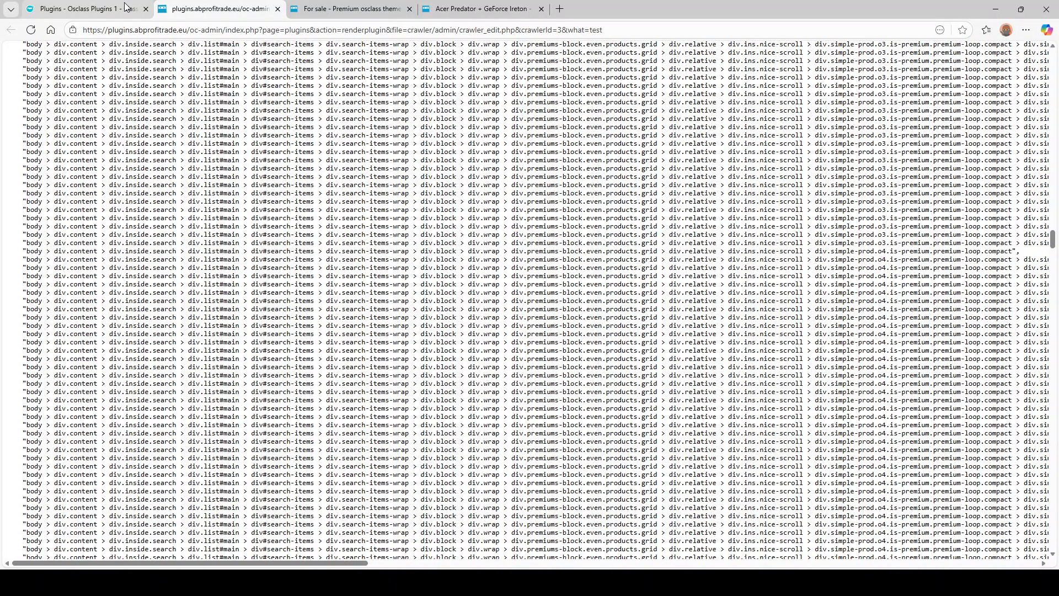
pyautogui.click(126, 7)
pyautogui.scroll(-15, 420, 321)
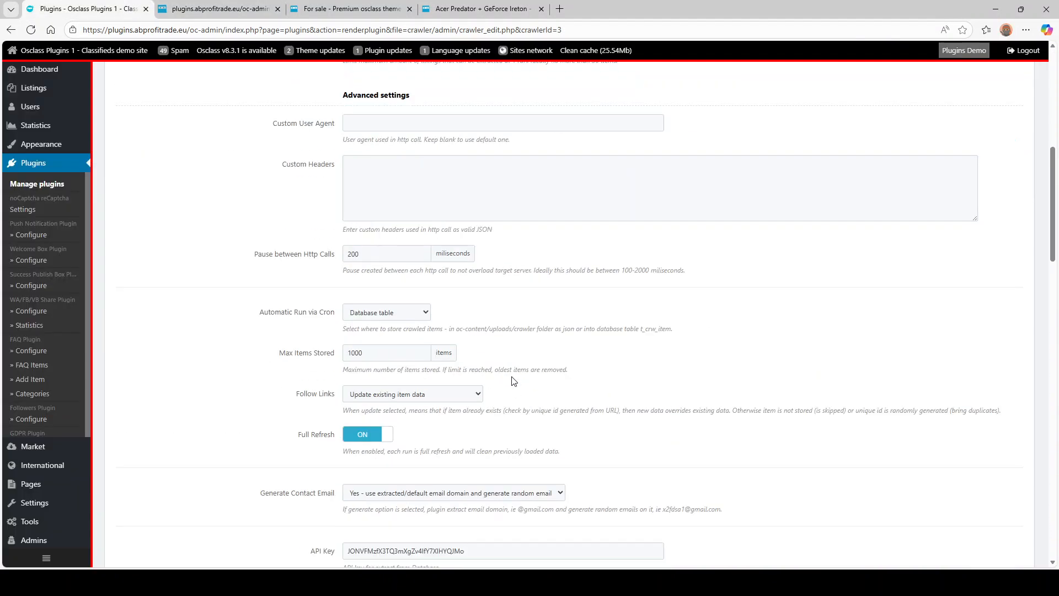
pyautogui.scroll(-8, 447, 346)
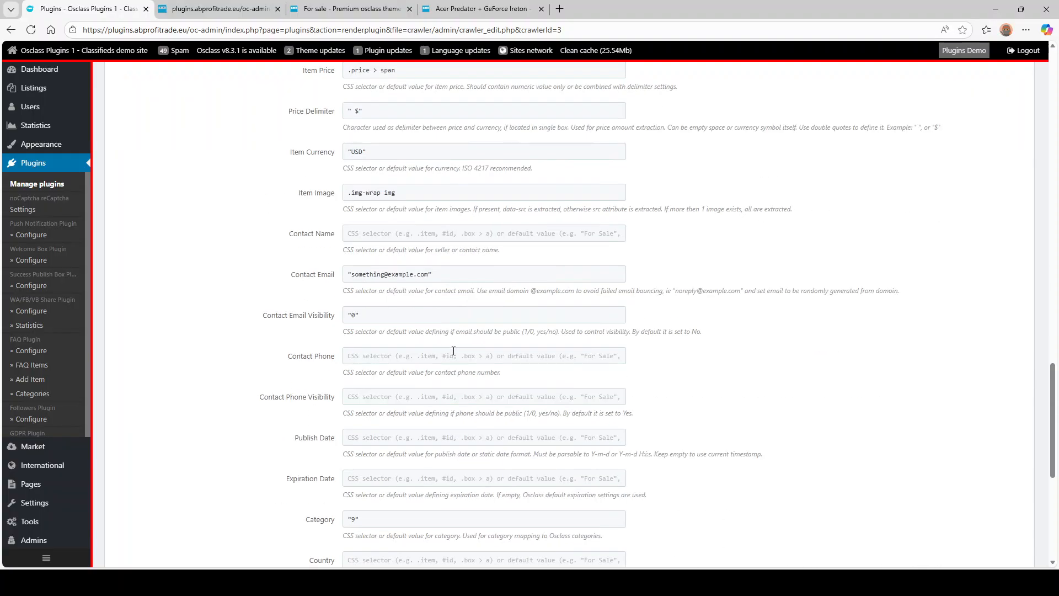
pyautogui.moveTo(351, 192); pyautogui.dragTo(382, 193)
pyautogui.hotkey('ctrl', 'c')
# - Search the test log for img-wrap to highlight the div.img-wrap entries
pyautogui.click(196, 6)
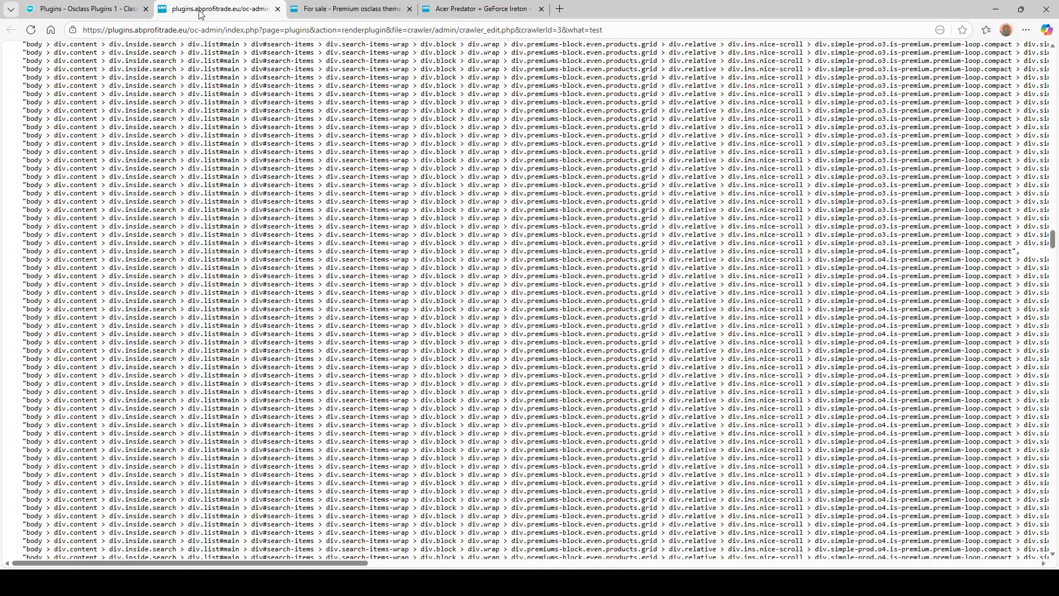
pyautogui.hotkey('ctrl', 'f')
pyautogui.hotkey('ctrl', 'v')
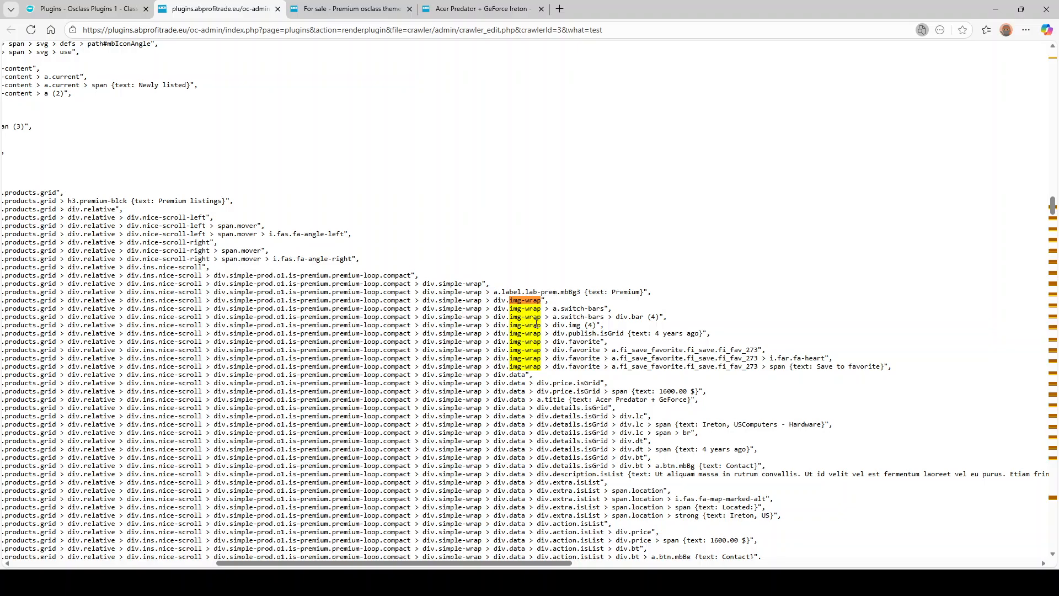
pyautogui.moveTo(579, 327)
pyautogui.mouseDown()
pyautogui.moveTo(553, 327)
pyautogui.moveTo(589, 326)
pyautogui.moveTo(556, 330)
pyautogui.moveTo(568, 330)
pyautogui.mouseUp()
pyautogui.click(601, 325)
pyautogui.click(558, 329)
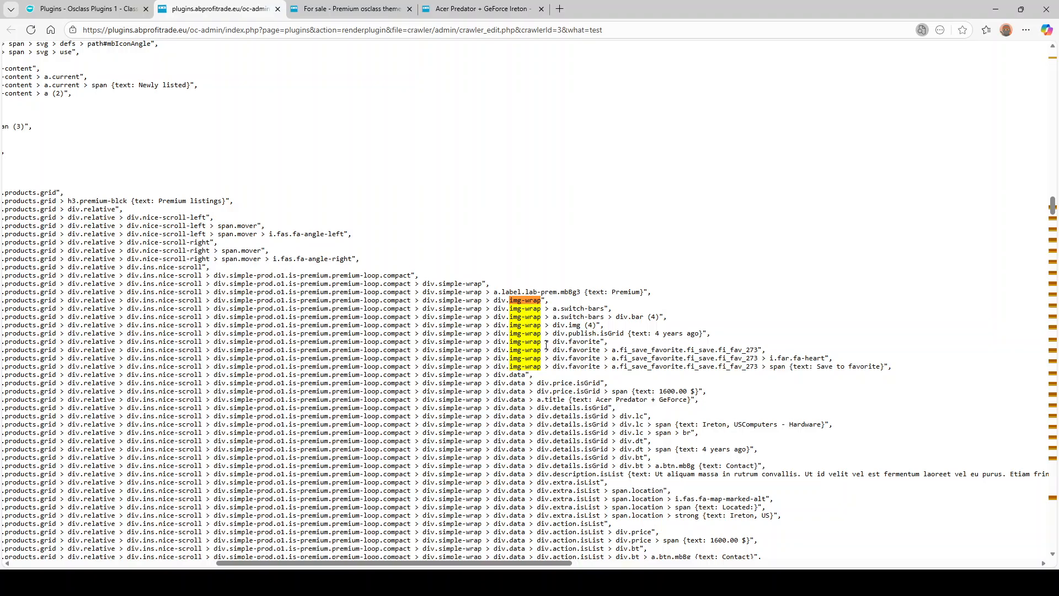
# - Step through the remaining img-wrap matches and point out the o4 product number
pyautogui.press('Return')
pyautogui.press('Return')
pyautogui.press('Return')
pyautogui.press('Return')
pyautogui.press('Return')
pyautogui.press('Return')
pyautogui.press('Return')
pyautogui.press('Return')
pyautogui.press('Return')
pyautogui.press('Return')
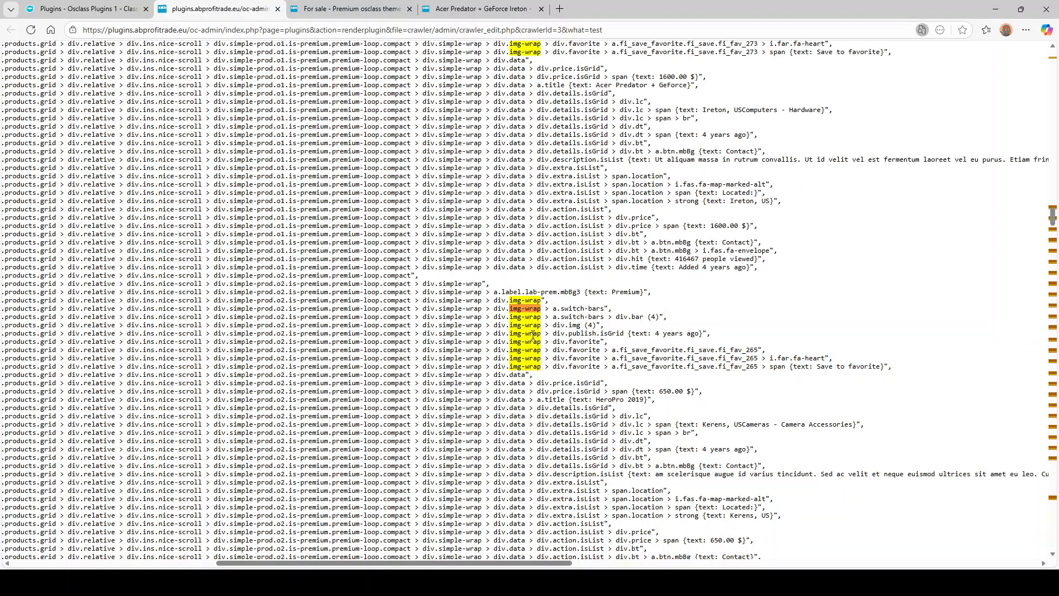
pyautogui.press('Return')
pyautogui.press('Return')
pyautogui.press('Return')
pyautogui.press('Return')
pyautogui.press('Return')
pyautogui.press('Return')
pyautogui.press('Return')
pyautogui.press('Return')
pyautogui.press('Return')
pyautogui.press('Return')
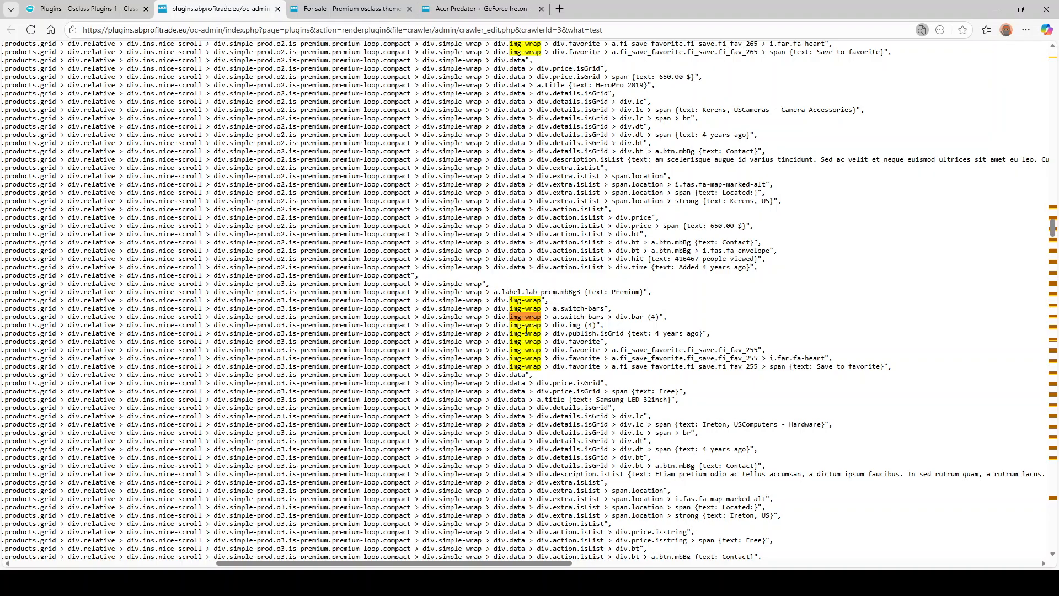
pyautogui.press('Return')
pyautogui.press('Return')
pyautogui.press('Return')
pyautogui.press('Return')
pyautogui.press('Return')
pyautogui.press('Return')
pyautogui.press('Return')
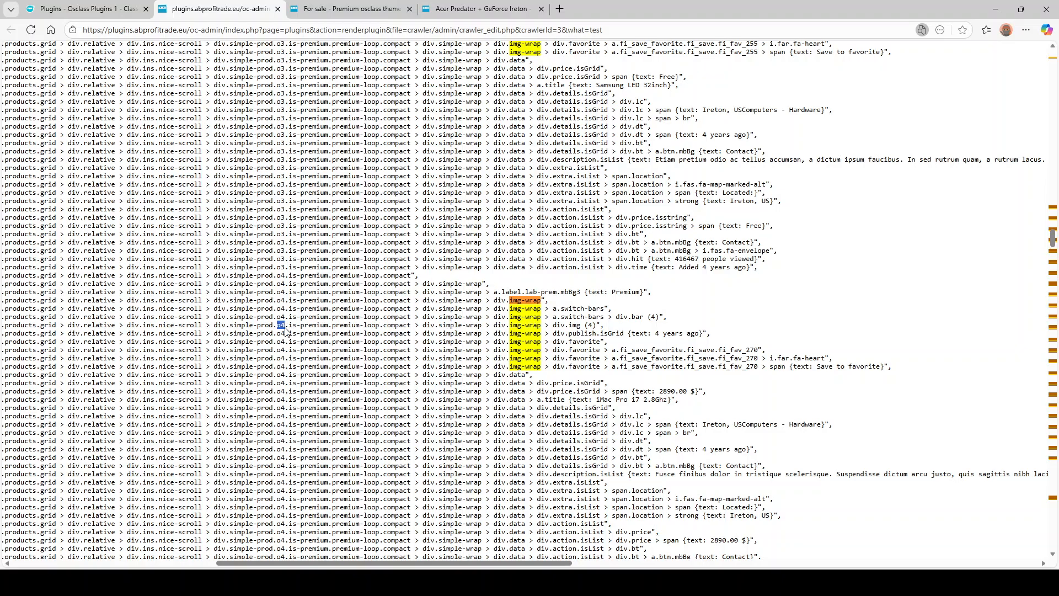
pyautogui.doubleClick(280, 326)
pyautogui.click(283, 346)
# - Scroll down the log to the line reporting 12 item boxes found with .simple-prod
pyautogui.scroll(-15, 282, 284)
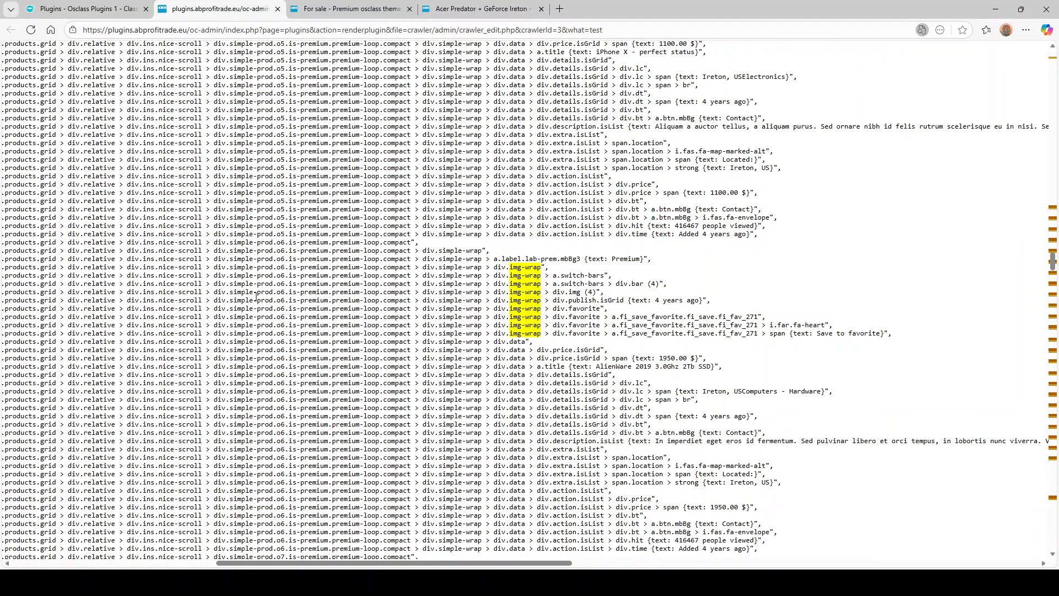
pyautogui.scroll(-15, 496, 348)
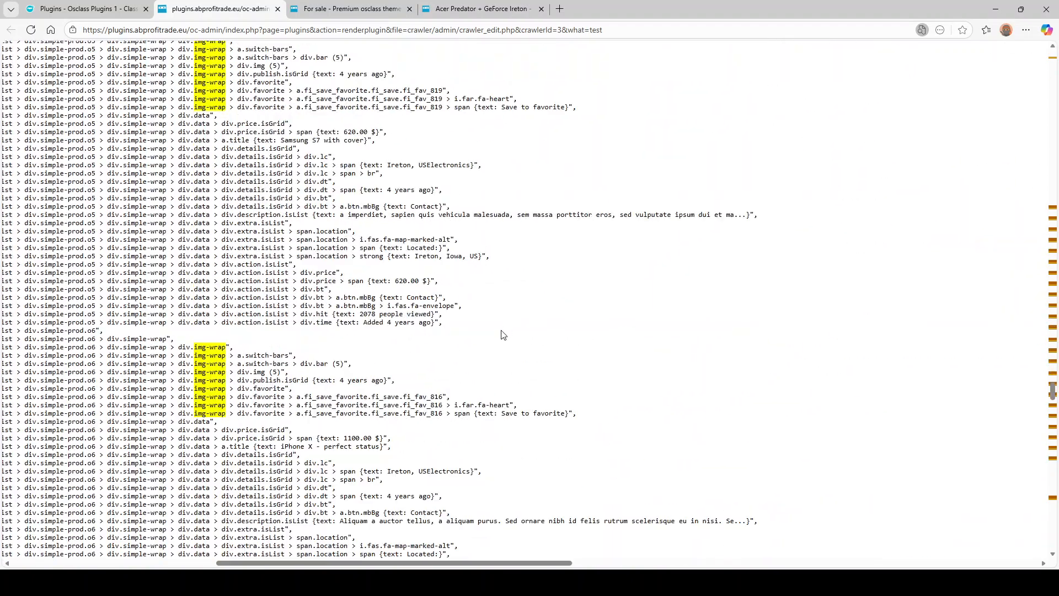
pyautogui.scroll(-15, 494, 354)
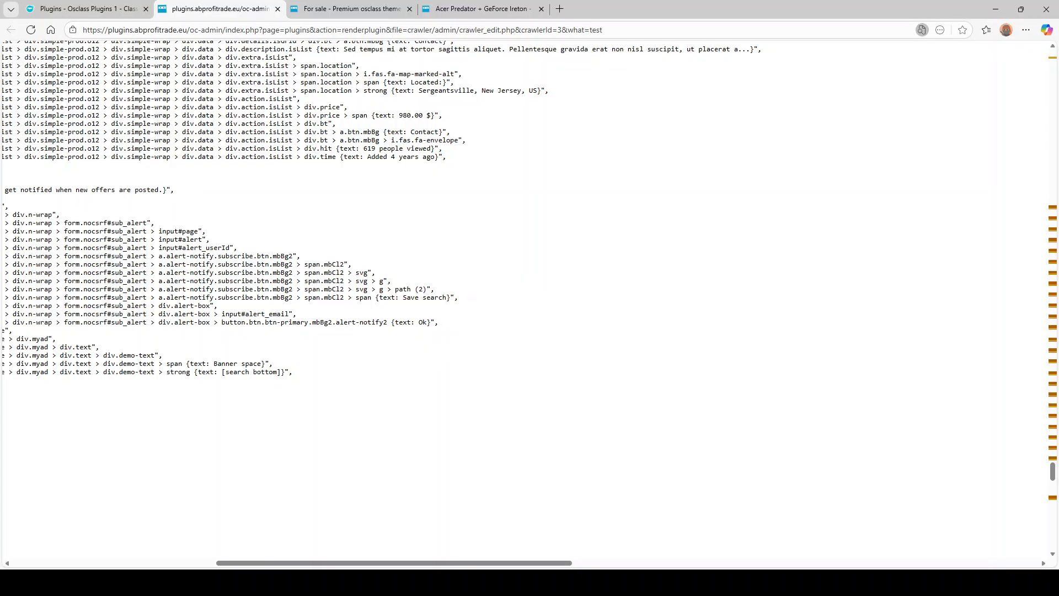
pyautogui.moveTo(340, 157); pyautogui.dragTo(439, 158)
pyautogui.scroll(-6, 196, 212)
pyautogui.scroll(-2, 187, 212)
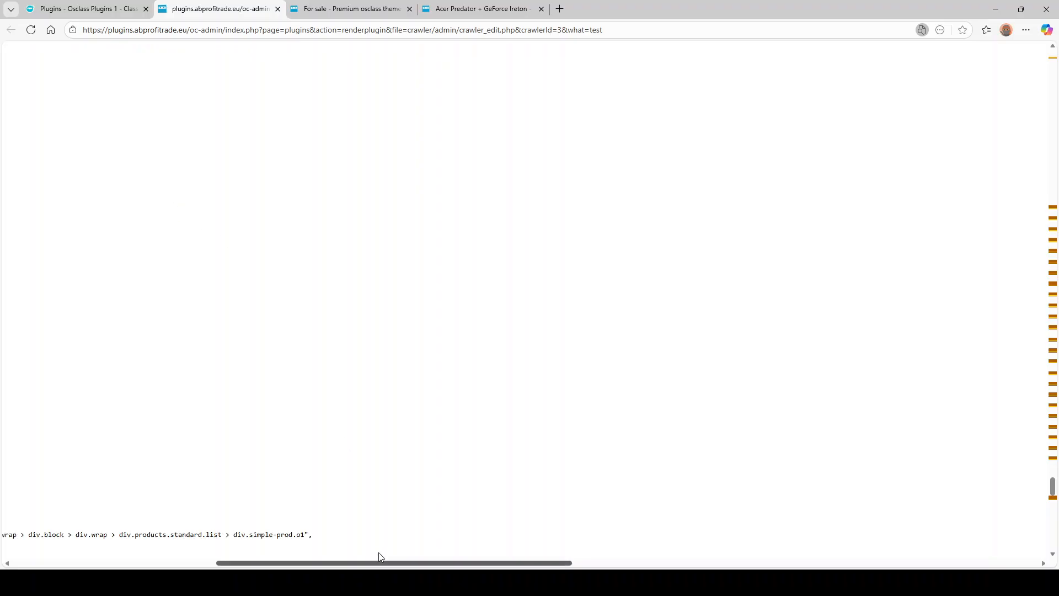
pyautogui.moveTo(366, 563); pyautogui.dragTo(148, 564)
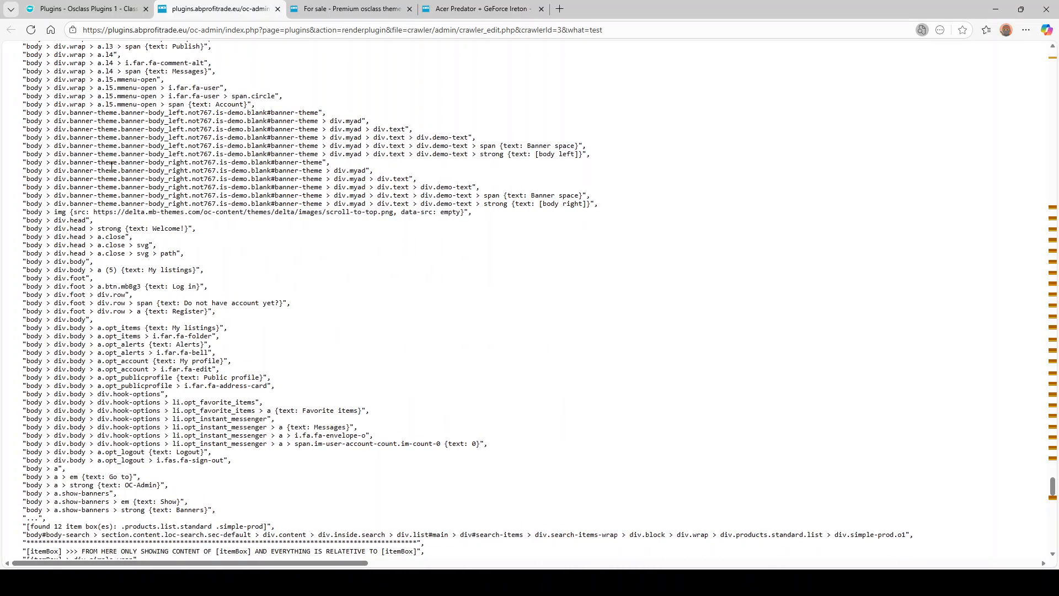
pyautogui.scroll(7, 112, 166)
pyautogui.scroll(-5, 91, 228)
pyautogui.moveTo(46, 323); pyautogui.dragTo(186, 326)
pyautogui.doubleClick(325, 301)
pyautogui.scroll(-6, 100, 234)
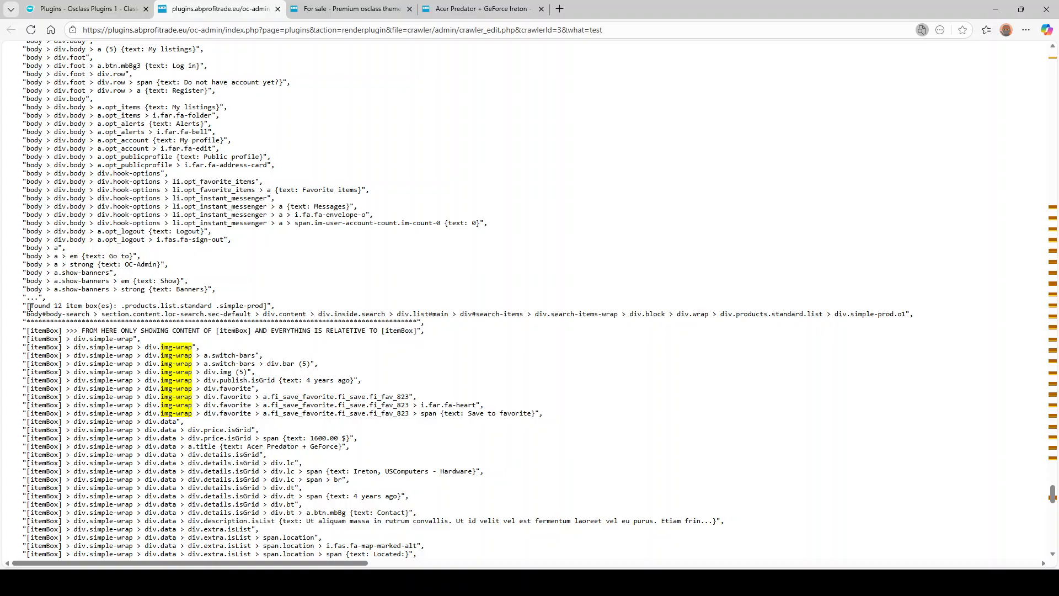
pyautogui.moveTo(30, 306); pyautogui.dragTo(106, 306)
pyautogui.click(66, 308)
pyautogui.click(164, 310)
pyautogui.moveTo(232, 306); pyautogui.dragTo(248, 306)
pyautogui.doubleClick(59, 308)
# - Point out the items-found line showing the limit and the 12 items found
pyautogui.scroll(-4, 200, 302)
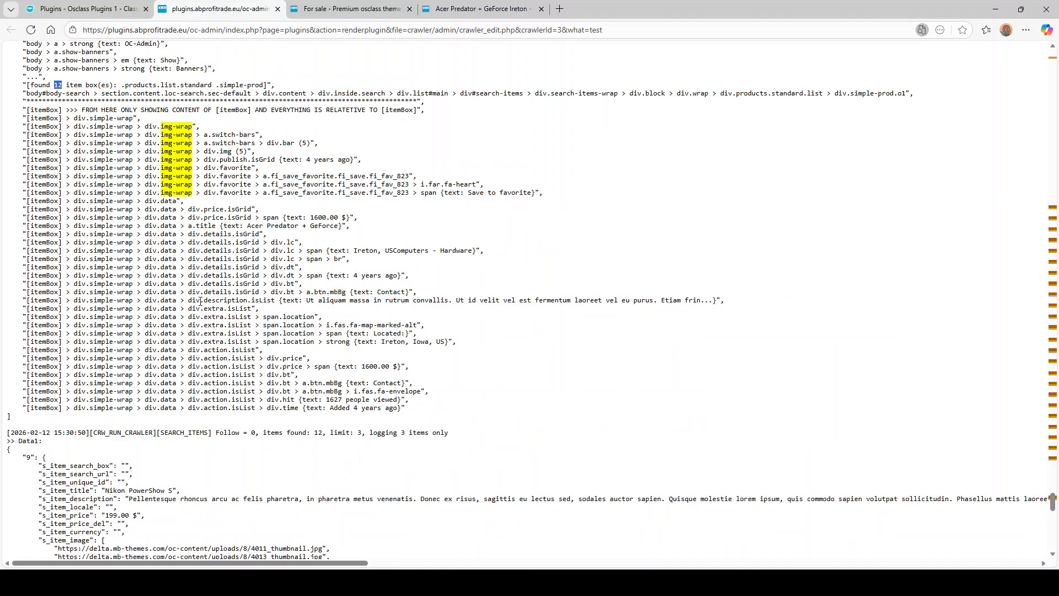
pyautogui.scroll(-2, 200, 301)
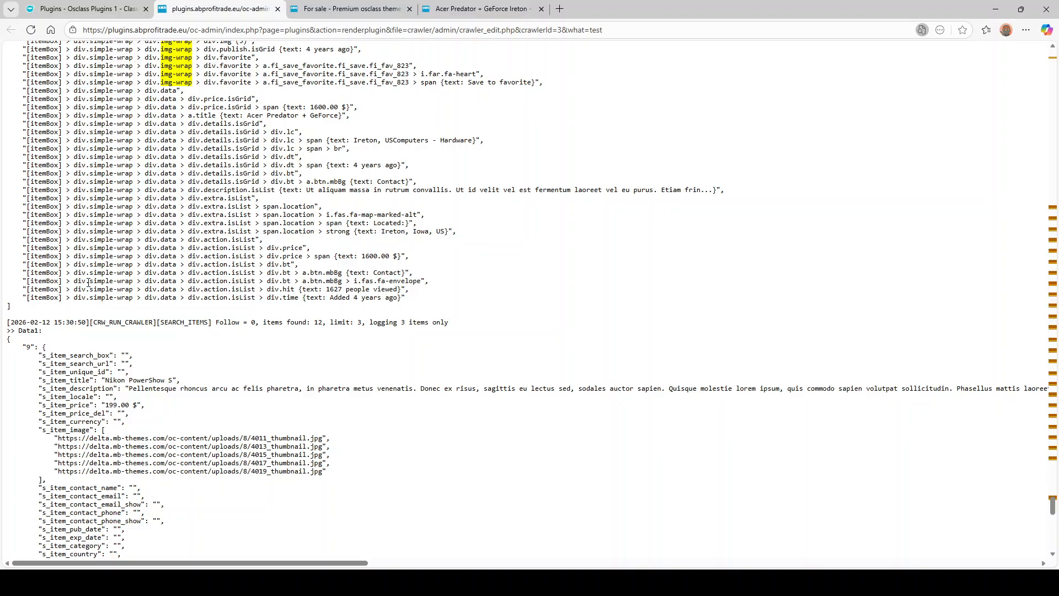
pyautogui.moveTo(223, 321); pyautogui.dragTo(459, 323)
pyautogui.click(358, 325)
pyautogui.doubleClick(318, 325)
pyautogui.click(359, 323)
# - Examine item 9's record: s_item_unique_id, title 'Nikon PowerShow S', description and empty locale
pyautogui.scroll(-2, 120, 320)
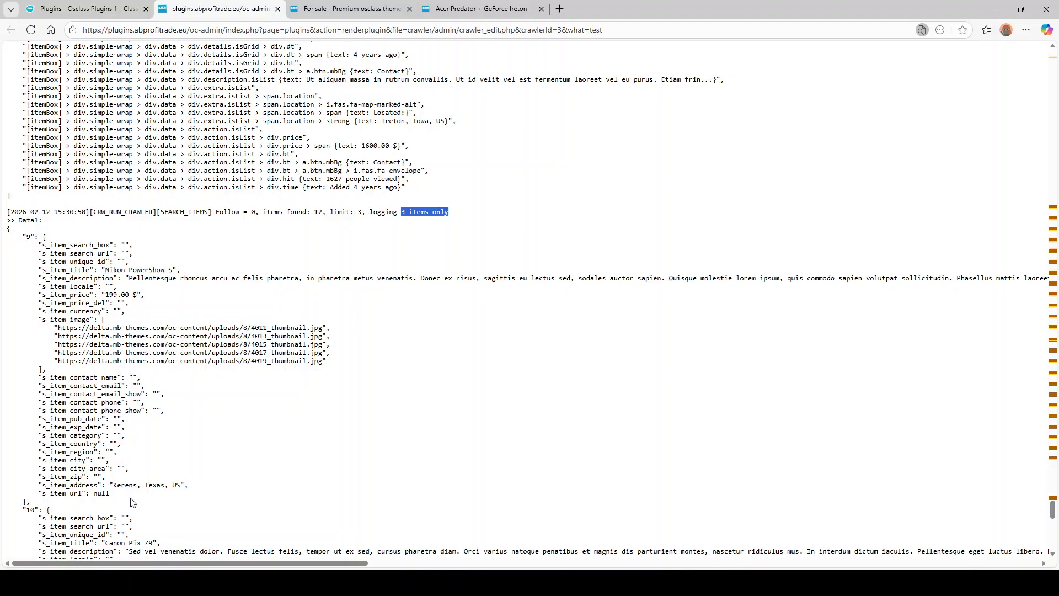
pyautogui.moveTo(133, 499); pyautogui.dragTo(7, 244)
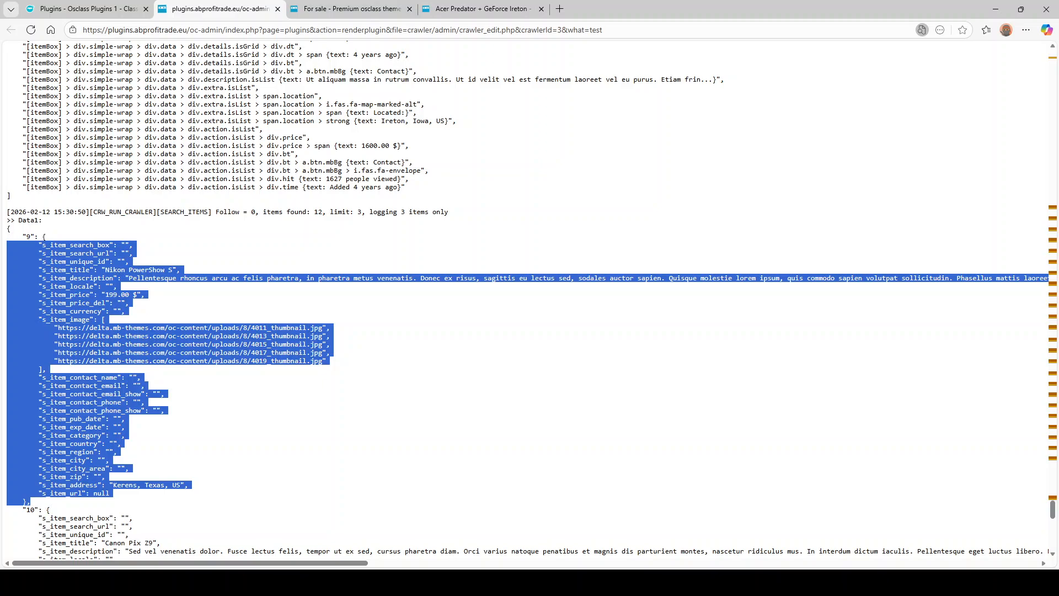
pyautogui.click(82, 267)
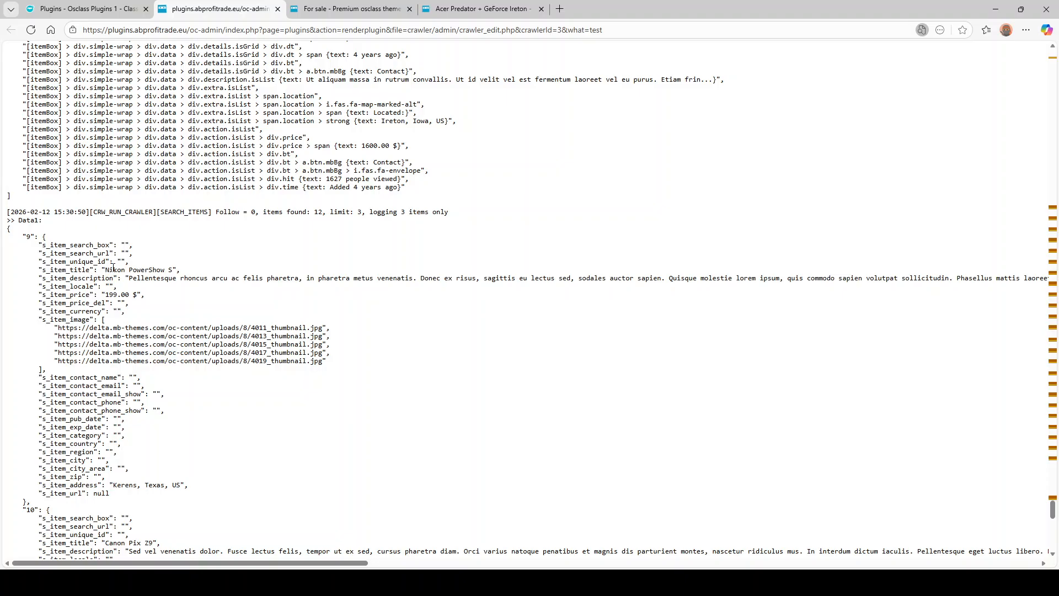
pyautogui.doubleClick(97, 260)
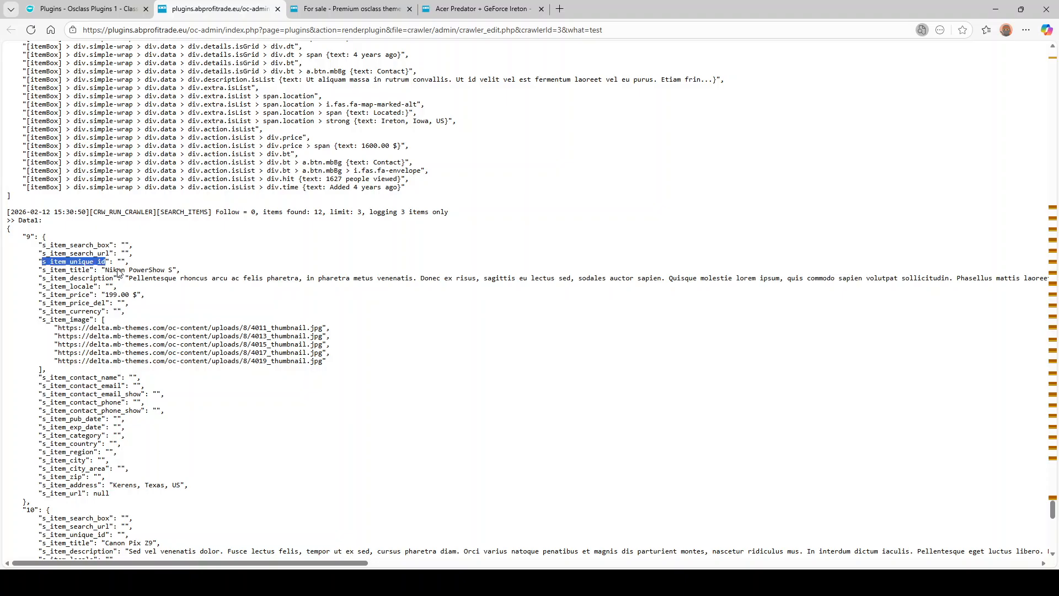
pyautogui.doubleClick(117, 270)
pyautogui.click(91, 266)
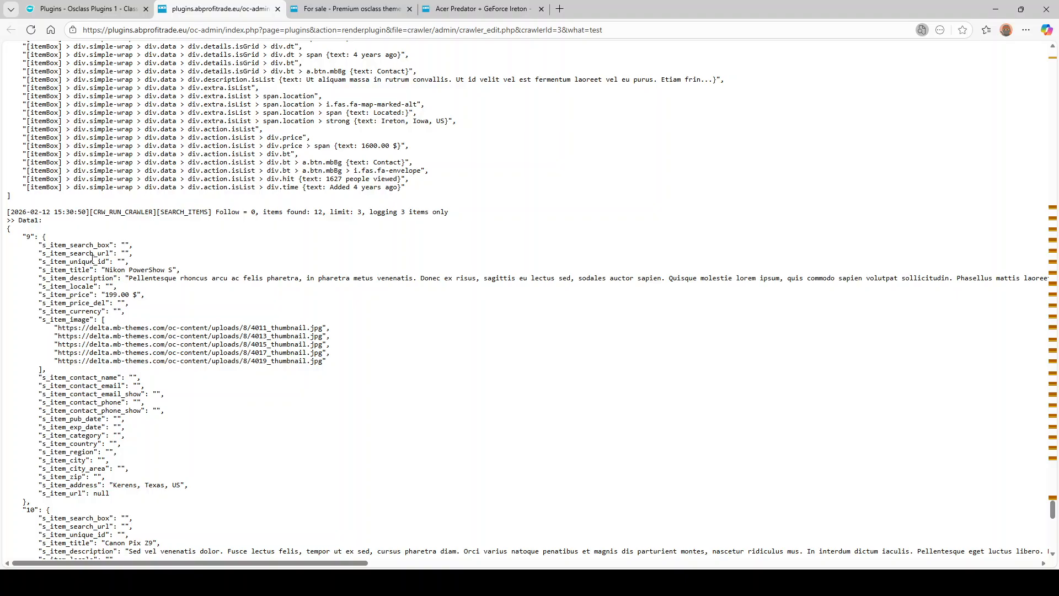
pyautogui.doubleClick(92, 260)
pyautogui.click(110, 269)
pyautogui.moveTo(103, 269); pyautogui.dragTo(176, 270)
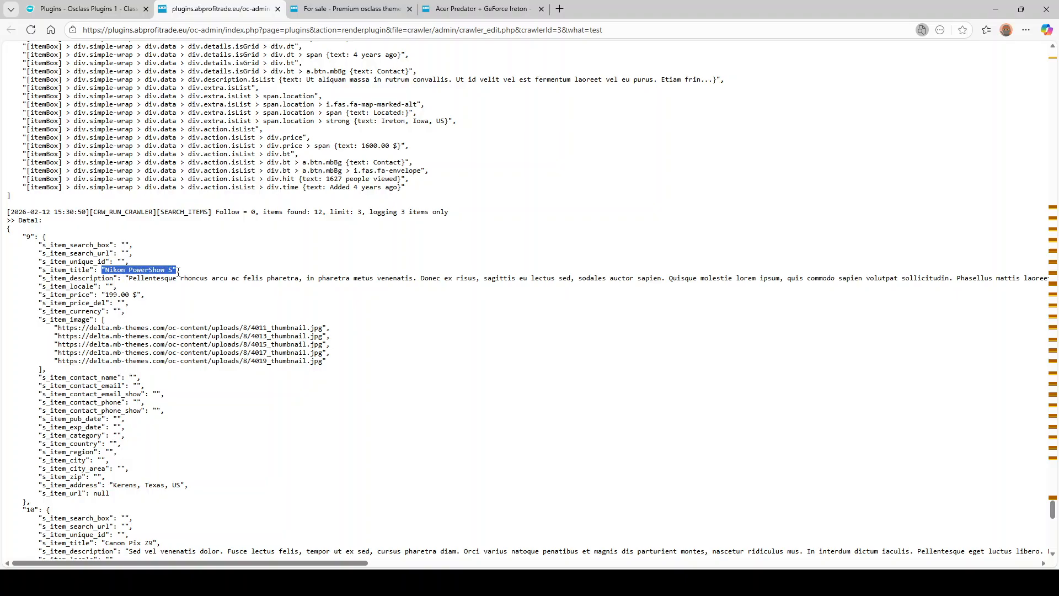
pyautogui.doubleClick(90, 280)
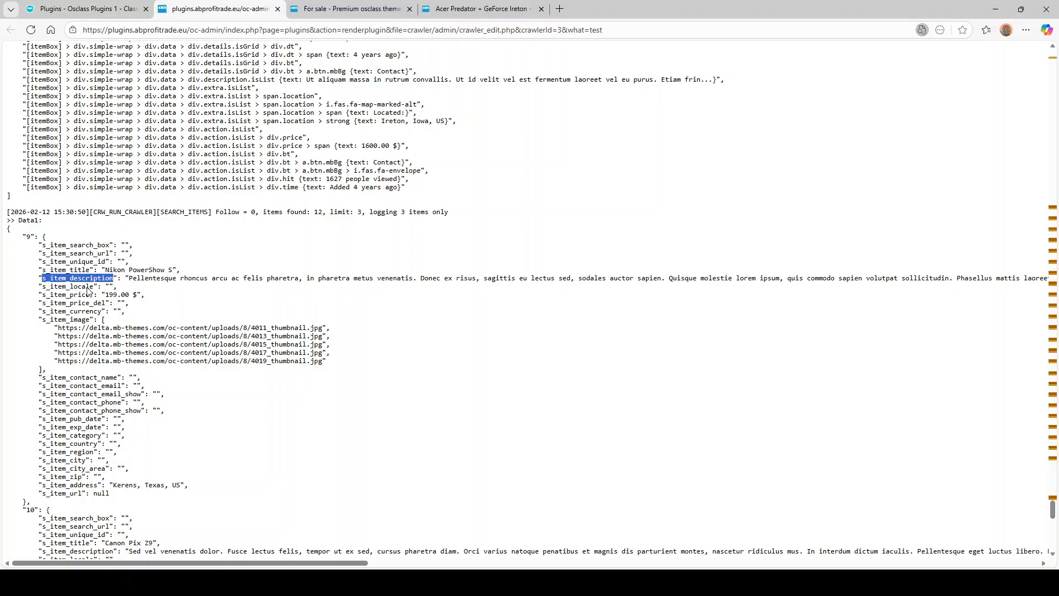
pyautogui.doubleClick(115, 286)
pyautogui.doubleClick(91, 286)
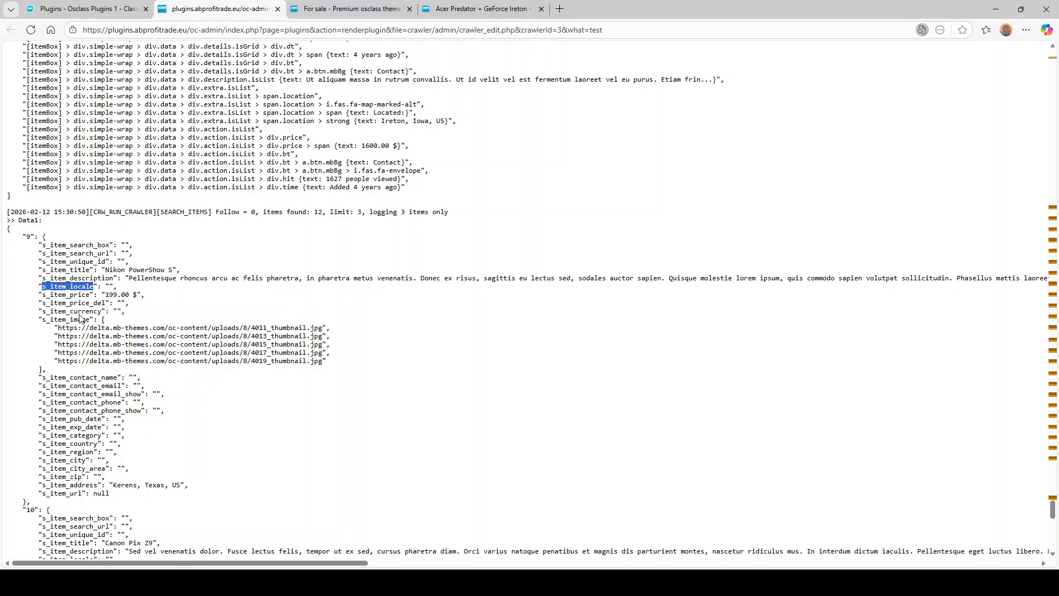
# - Point out item 9's address 'Kerens, Texas, US', contact email and currency fields
pyautogui.scroll(-2, 108, 304)
pyautogui.moveTo(58, 209); pyautogui.dragTo(314, 252)
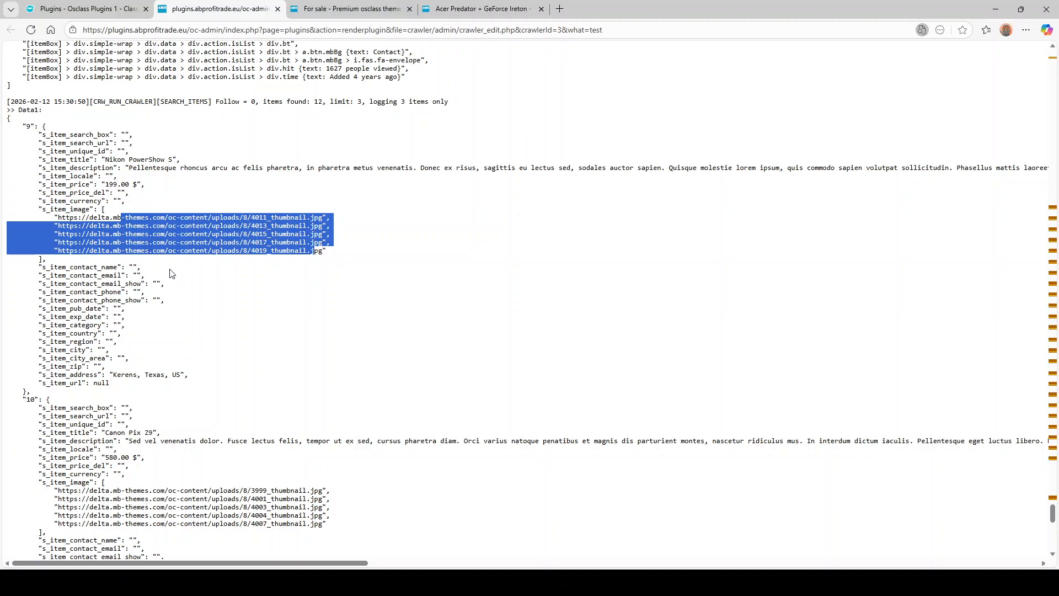
pyautogui.doubleClick(63, 375)
pyautogui.moveTo(124, 375); pyautogui.dragTo(186, 375)
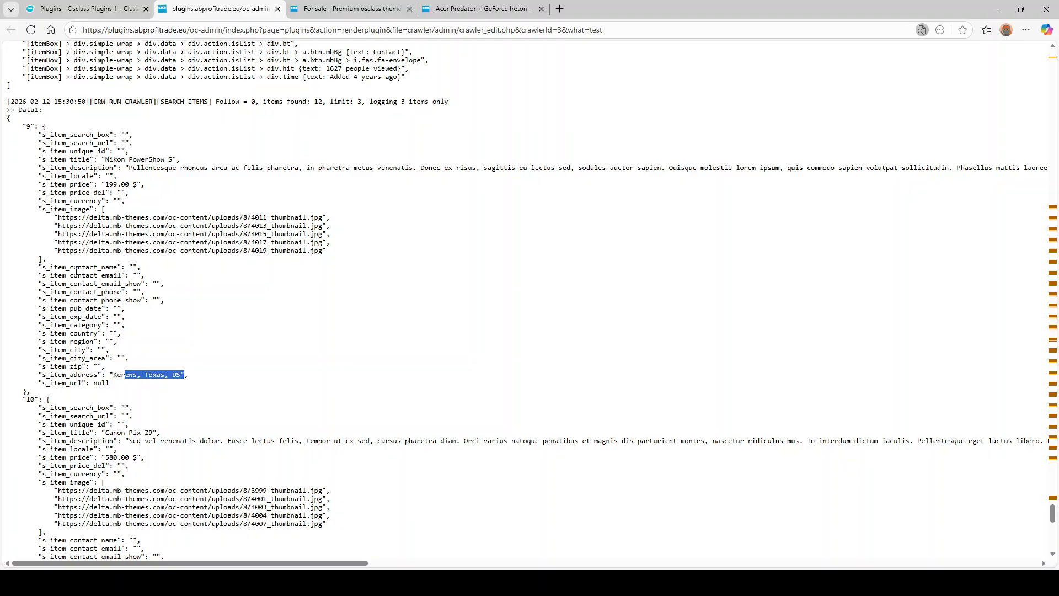
pyautogui.moveTo(94, 270); pyautogui.dragTo(108, 275)
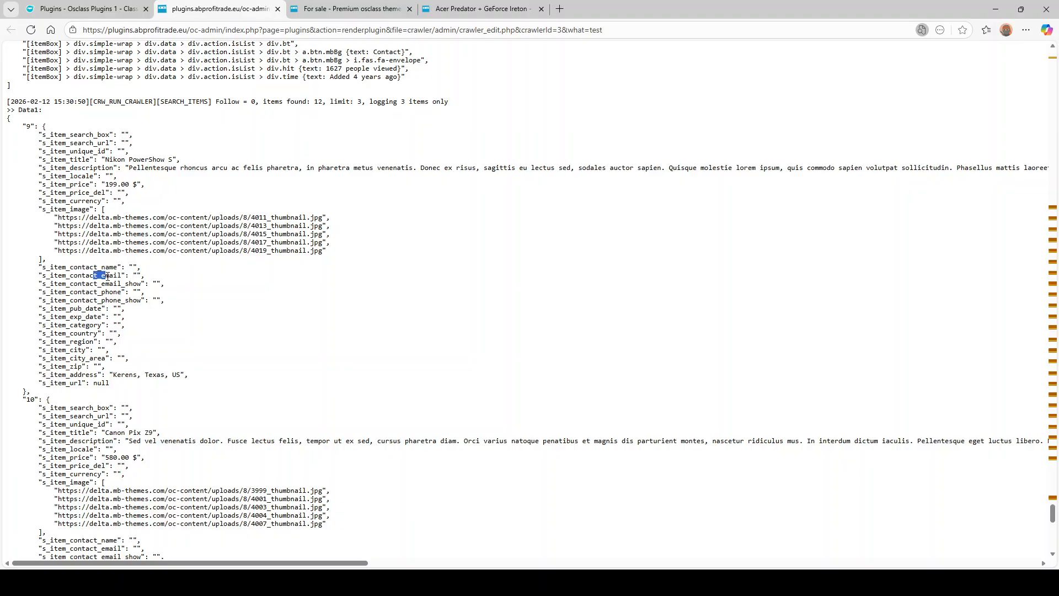
pyautogui.click(77, 201)
pyautogui.doubleClick(91, 204)
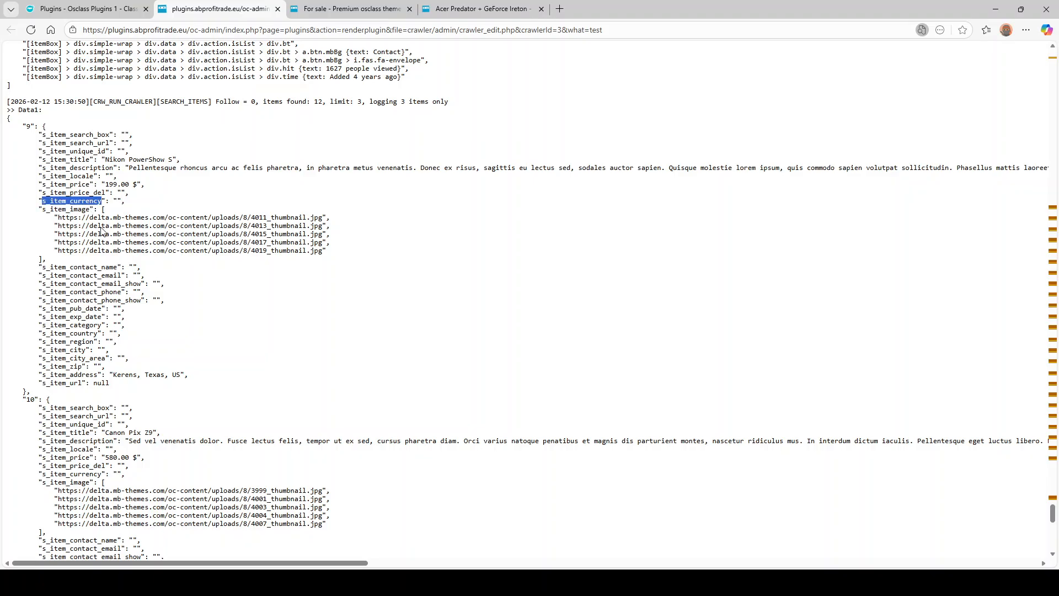
# - Review the default-values entries: generated unique id, price 980.00 with $, and generated contact email
pyautogui.scroll(-8, 83, 270)
pyautogui.scroll(-4, 82, 276)
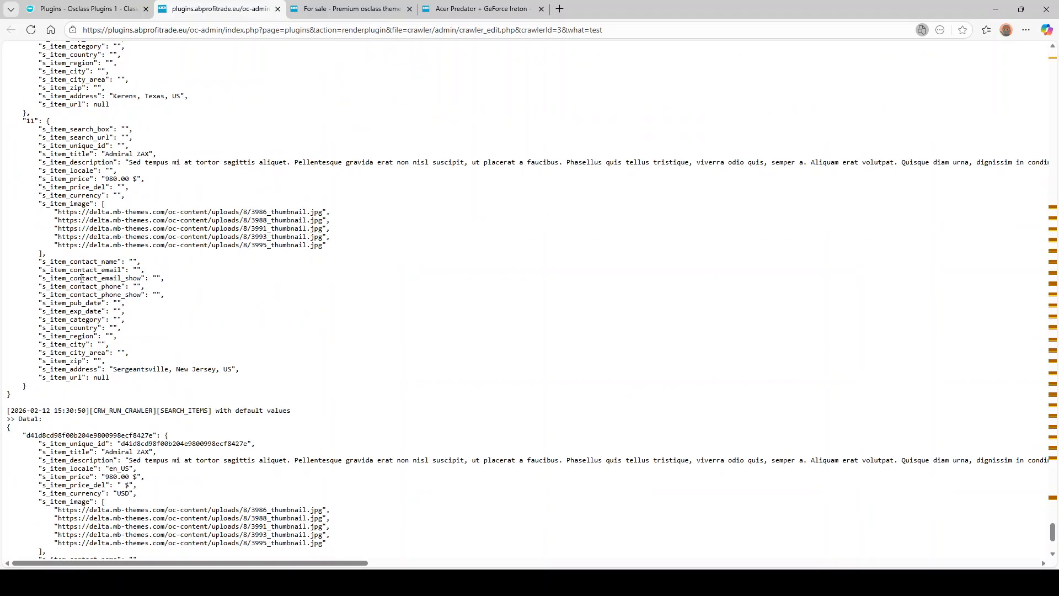
pyautogui.moveTo(210, 302); pyautogui.dragTo(290, 301)
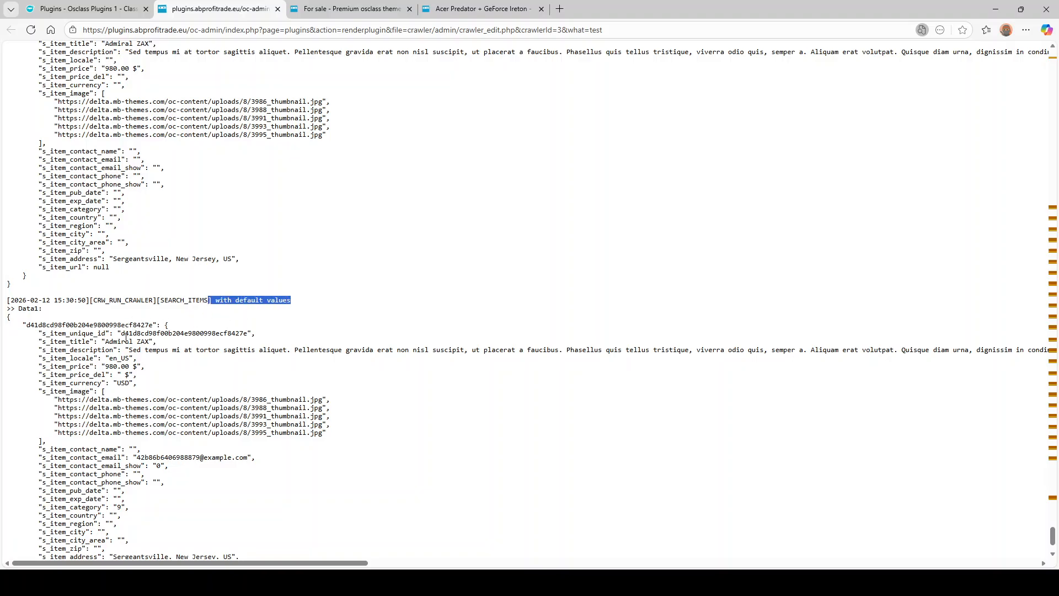
pyautogui.scroll(-2, 138, 326)
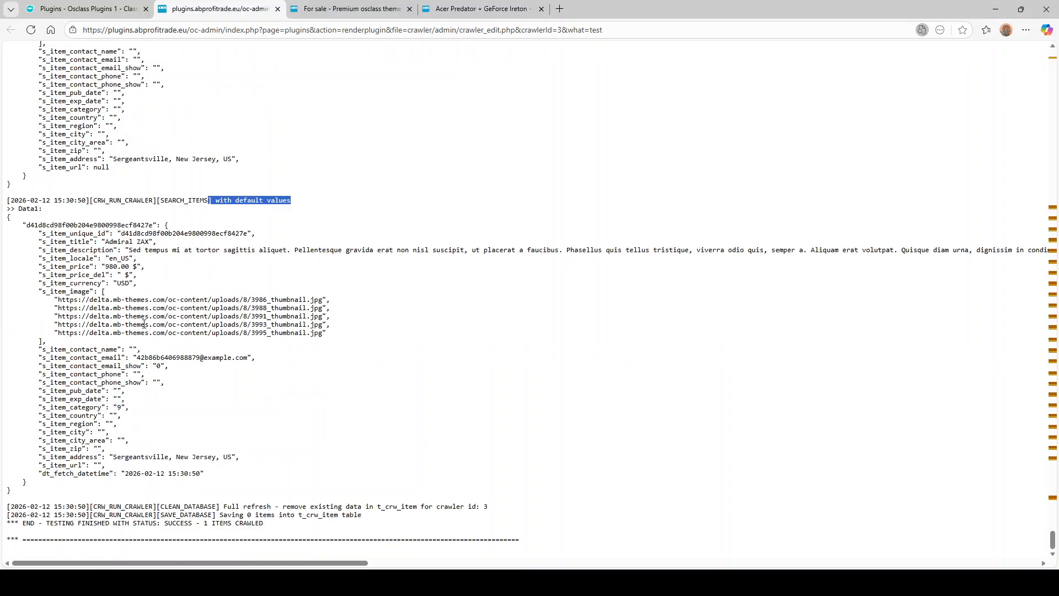
pyautogui.doubleClick(74, 234)
pyautogui.doubleClick(149, 234)
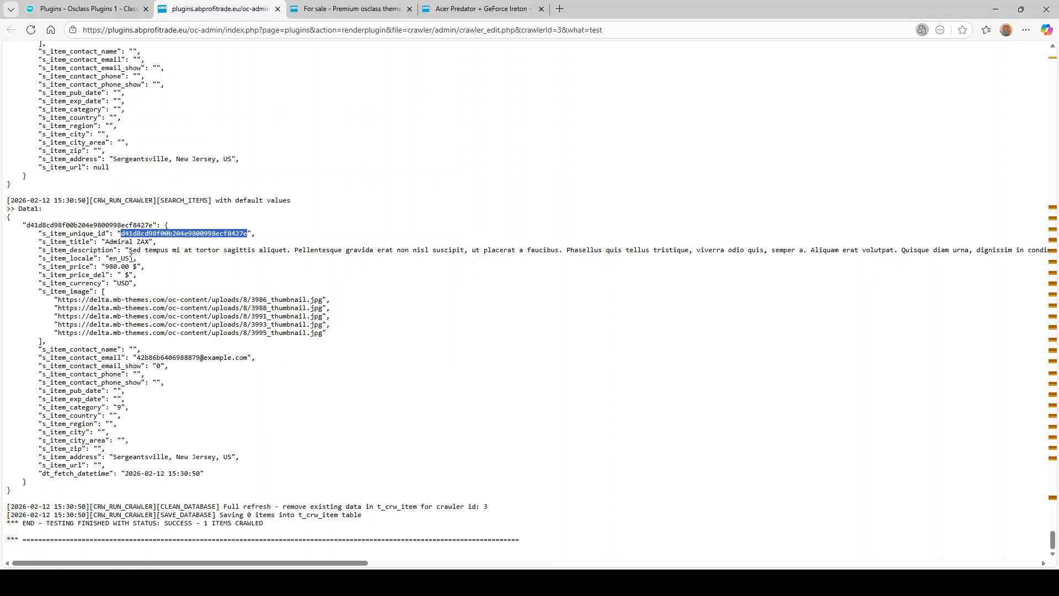
pyautogui.click(117, 260)
pyautogui.doubleClick(116, 267)
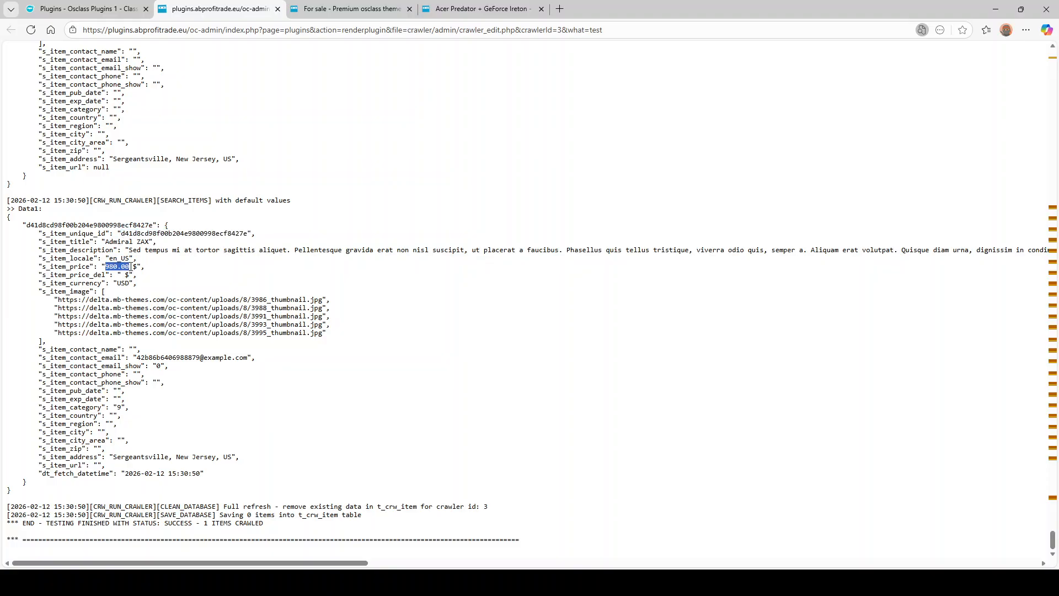
pyautogui.click(121, 266)
pyautogui.moveTo(127, 267); pyautogui.dragTo(145, 267)
pyautogui.click(130, 286)
pyautogui.moveTo(106, 266); pyautogui.dragTo(130, 267)
pyautogui.moveTo(136, 358); pyautogui.dragTo(252, 358)
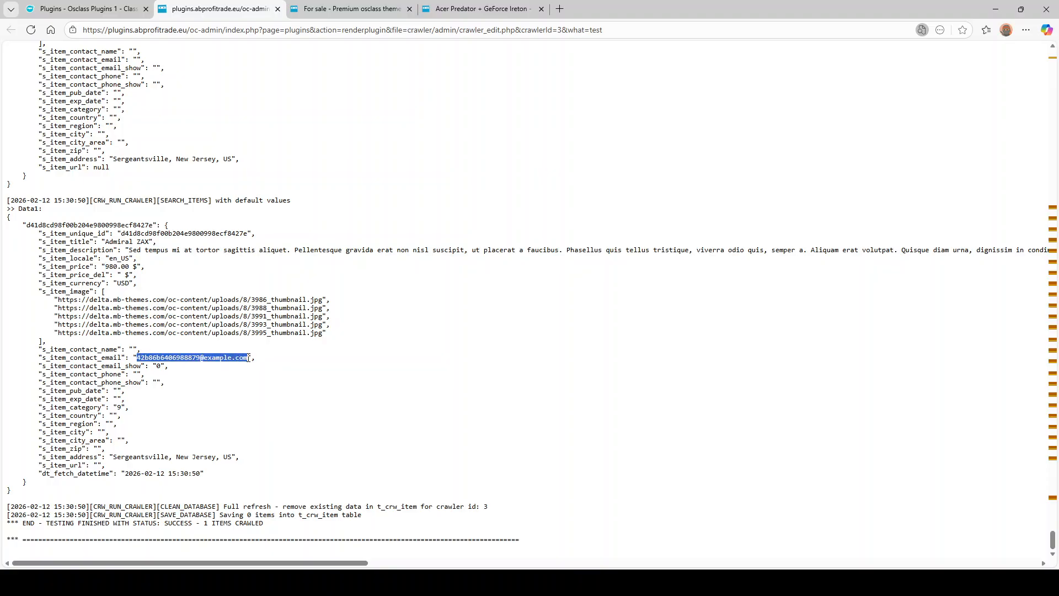
pyautogui.click(127, 348)
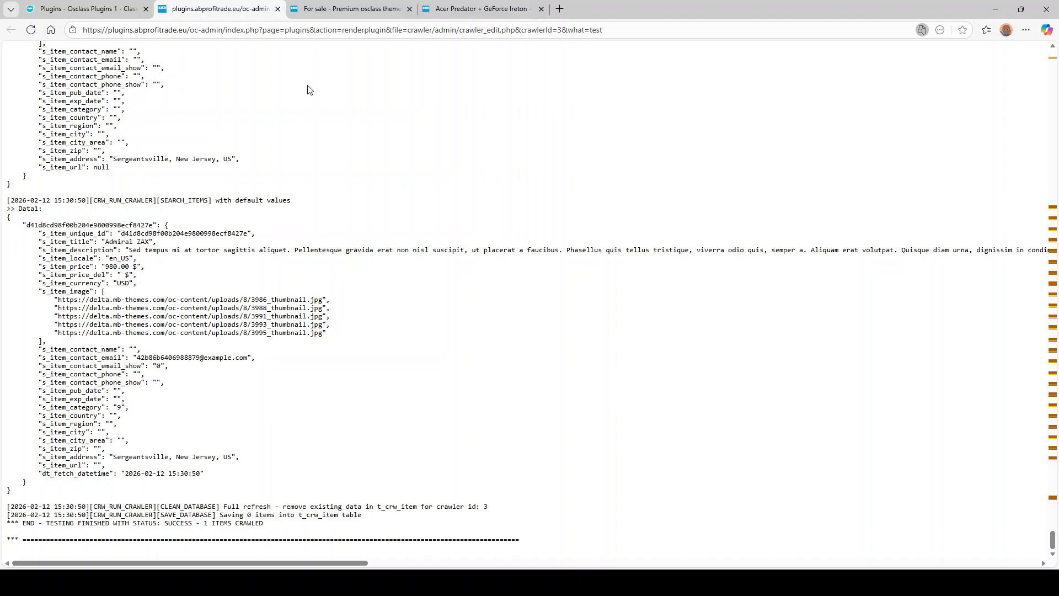
# - Return to the Demo crawler's Edit crawler tab and scroll through its form
pyautogui.click(93, 15)
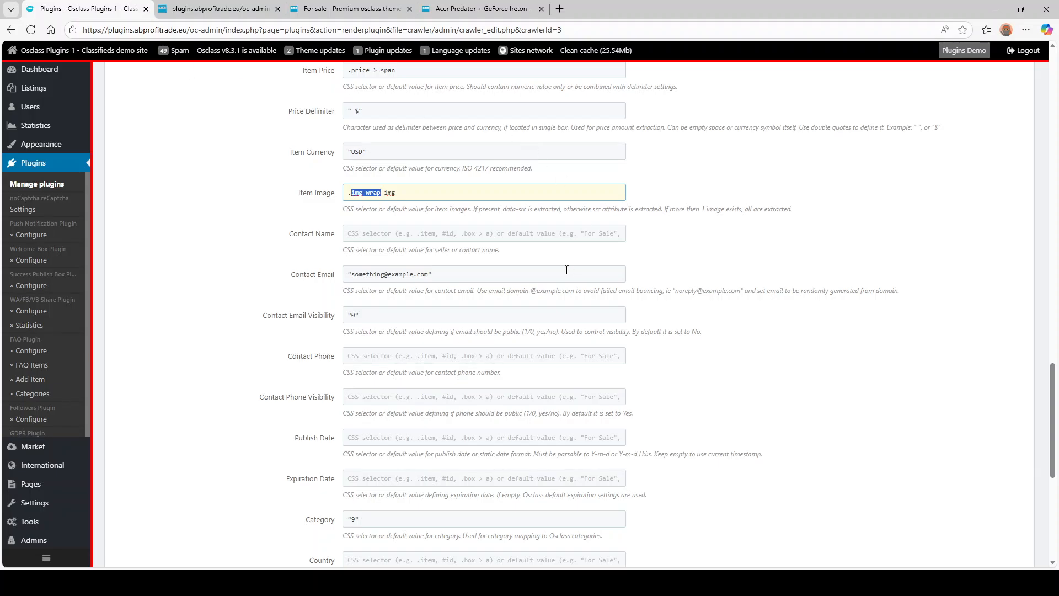
pyautogui.scroll(15, 862, 129)
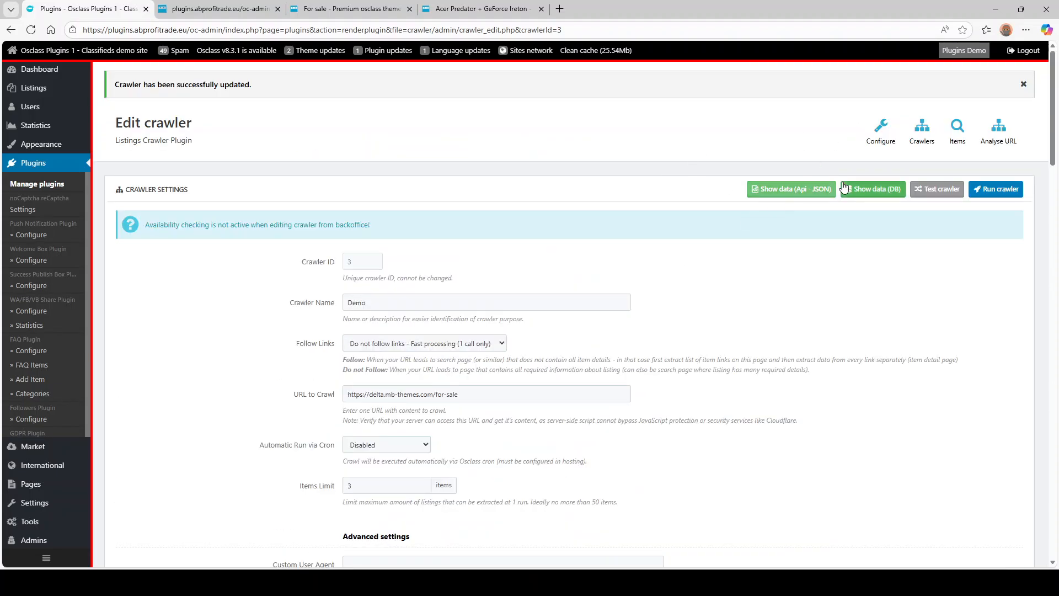
pyautogui.scroll(-4, 377, 218)
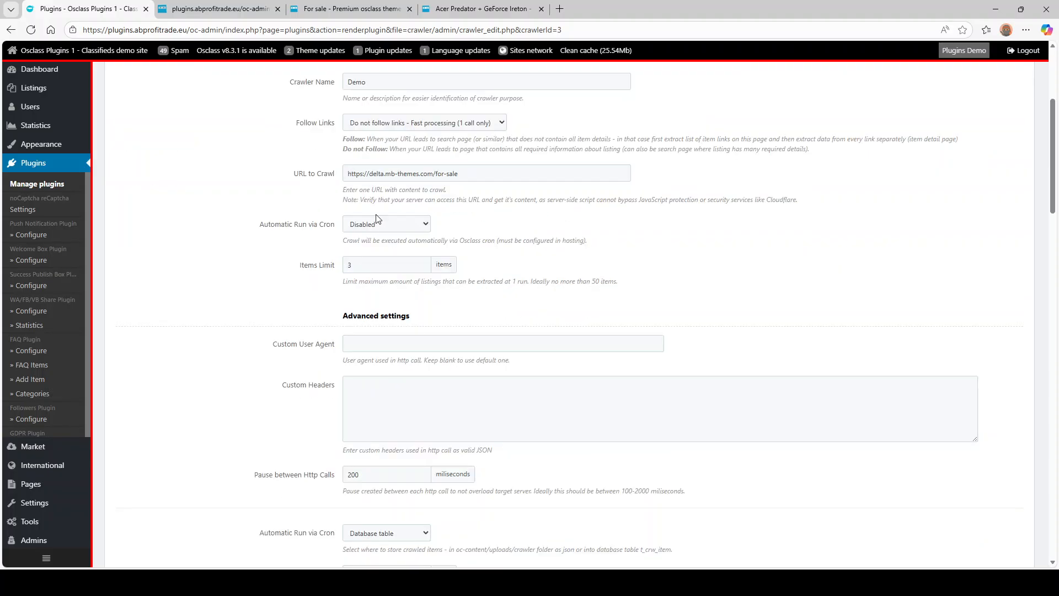
pyautogui.scroll(-4, 253, 215)
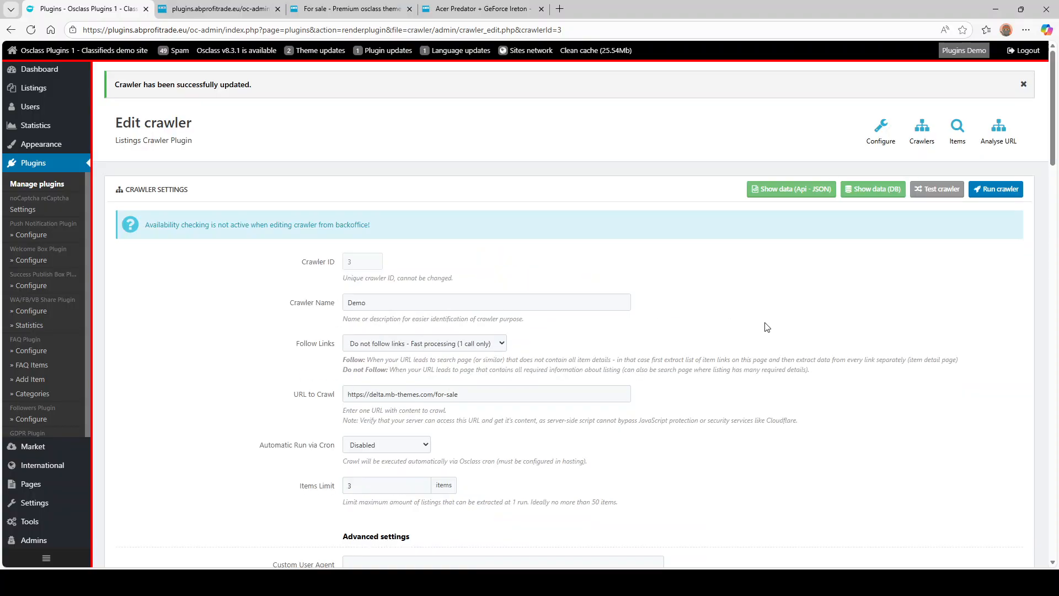
# - Open Show data (Api - JSON) and inspect the feed's API key and the Admiral ZAX object
pyautogui.click(788, 190)
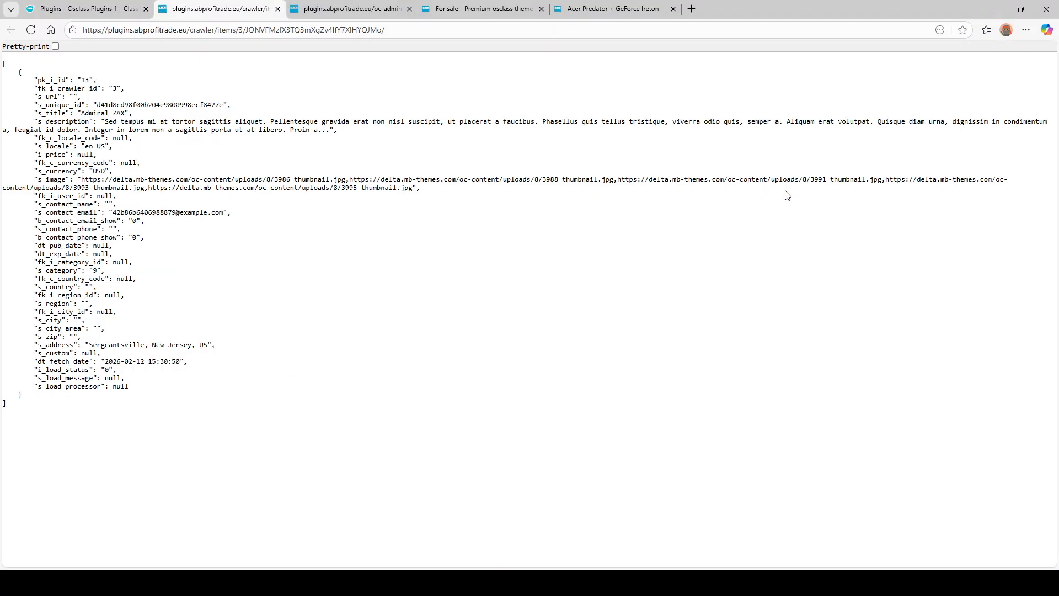
pyautogui.moveTo(105, 30); pyautogui.dragTo(378, 30)
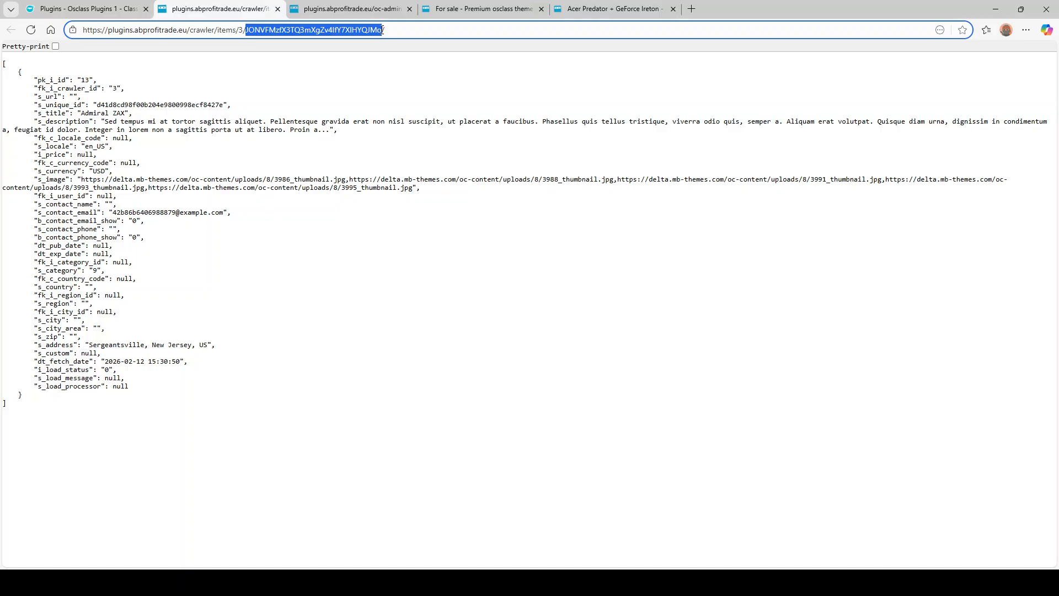
pyautogui.click(151, 167)
pyautogui.click(178, 29)
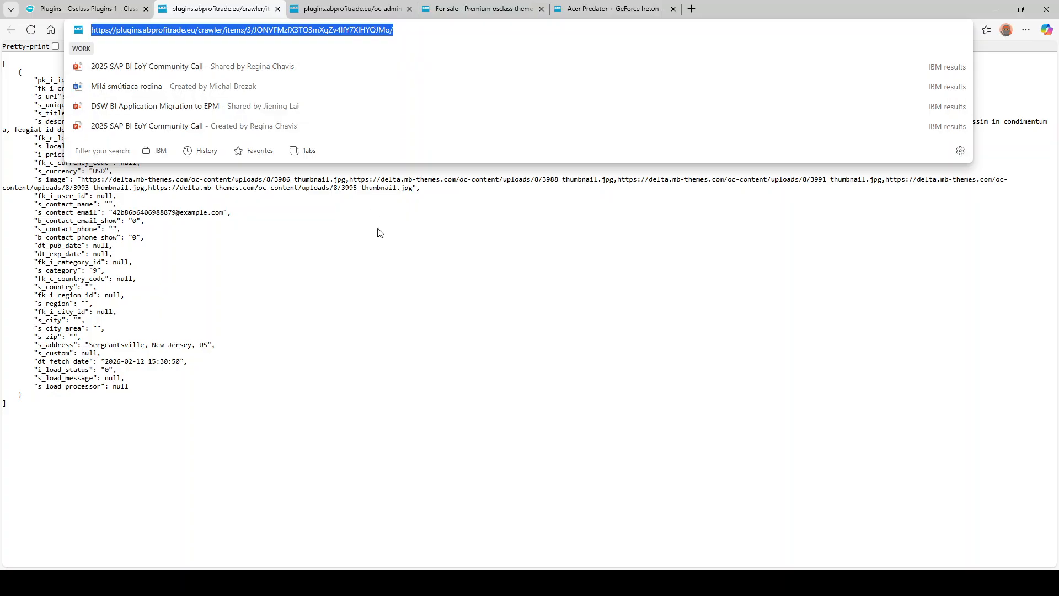
pyautogui.click(330, 204)
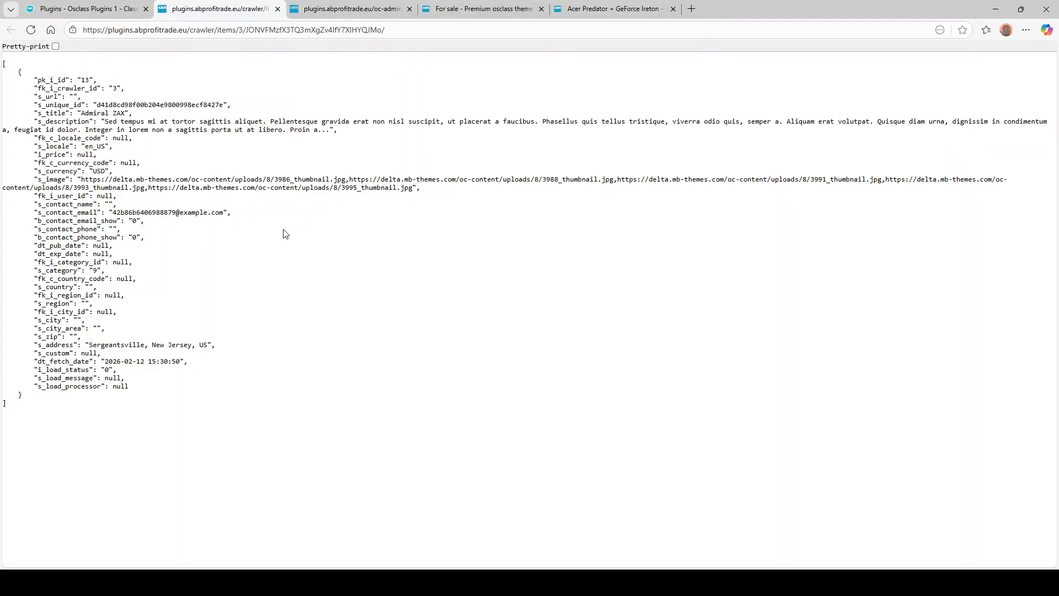
pyautogui.moveTo(163, 398); pyautogui.dragTo(5, 63)
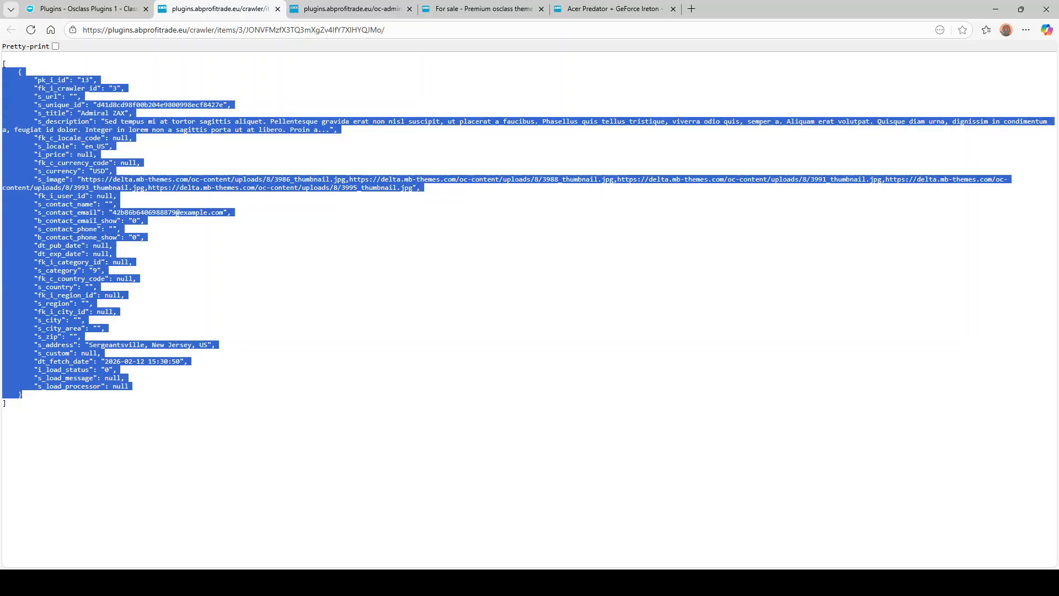
pyautogui.click(188, 168)
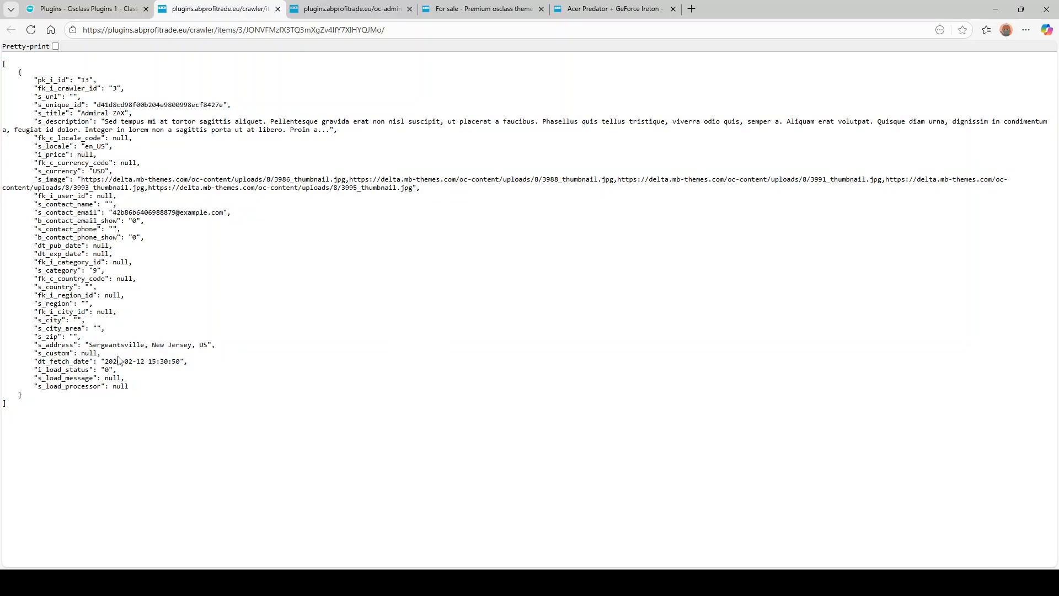
pyautogui.click(102, 4)
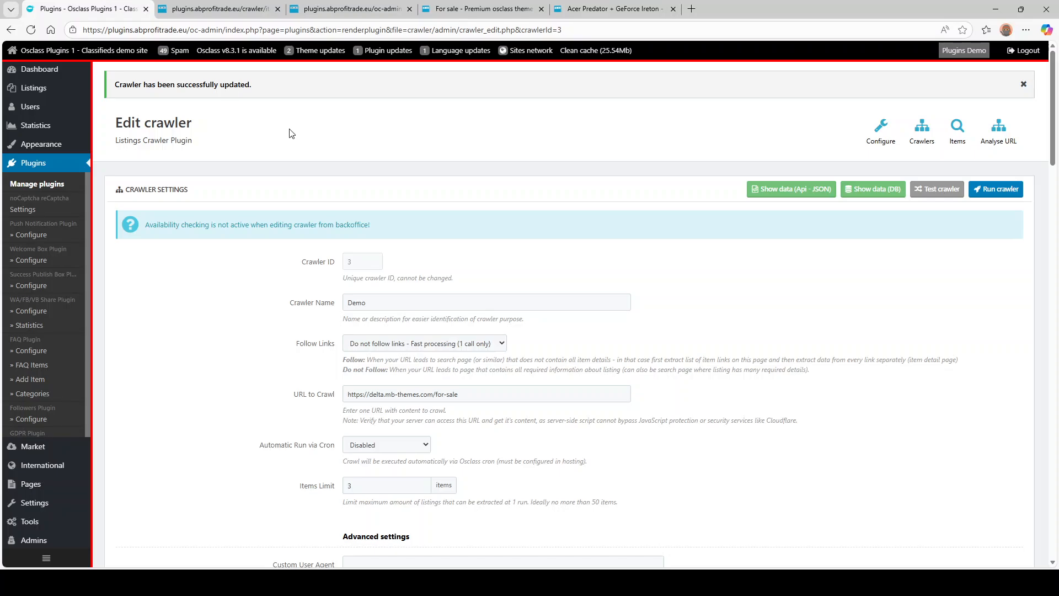
# - Run the Demo crawler and reload the JSON feed to load the fresh data
pyautogui.scroll(-20, 455, 223)
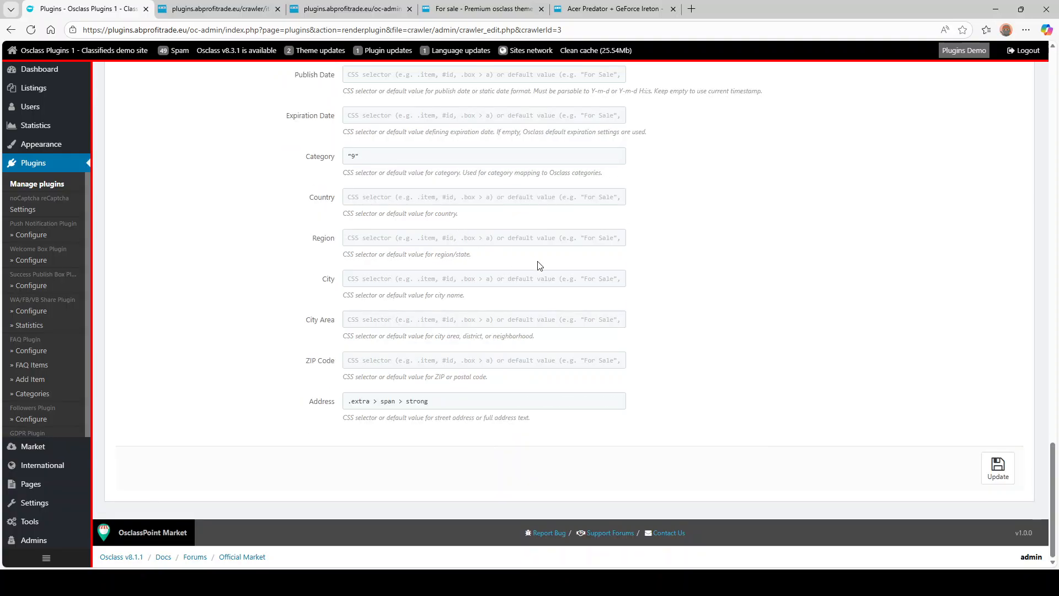
pyautogui.scroll(20, 539, 265)
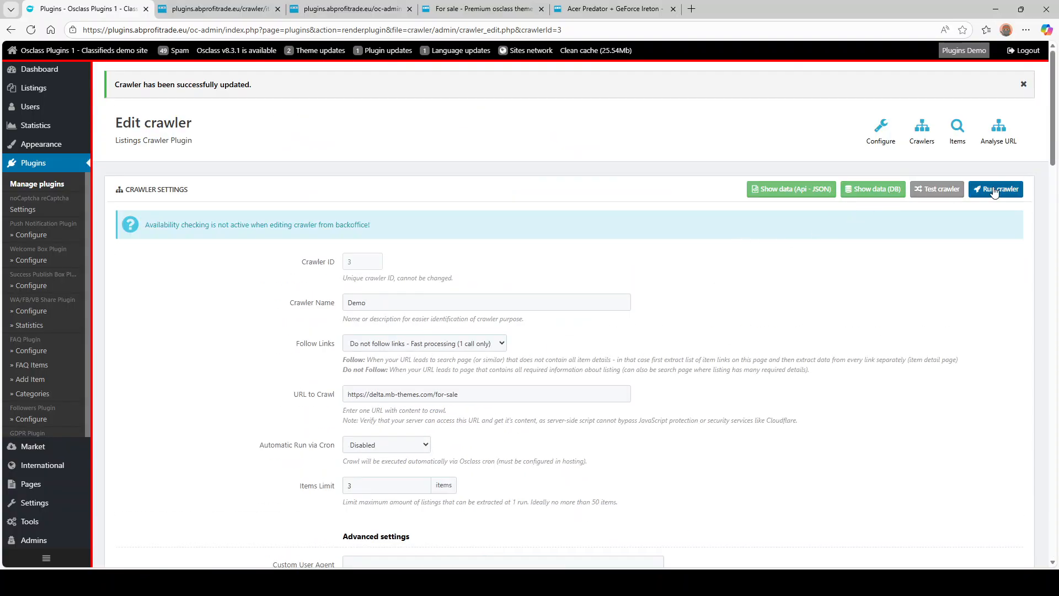
pyautogui.click(994, 189)
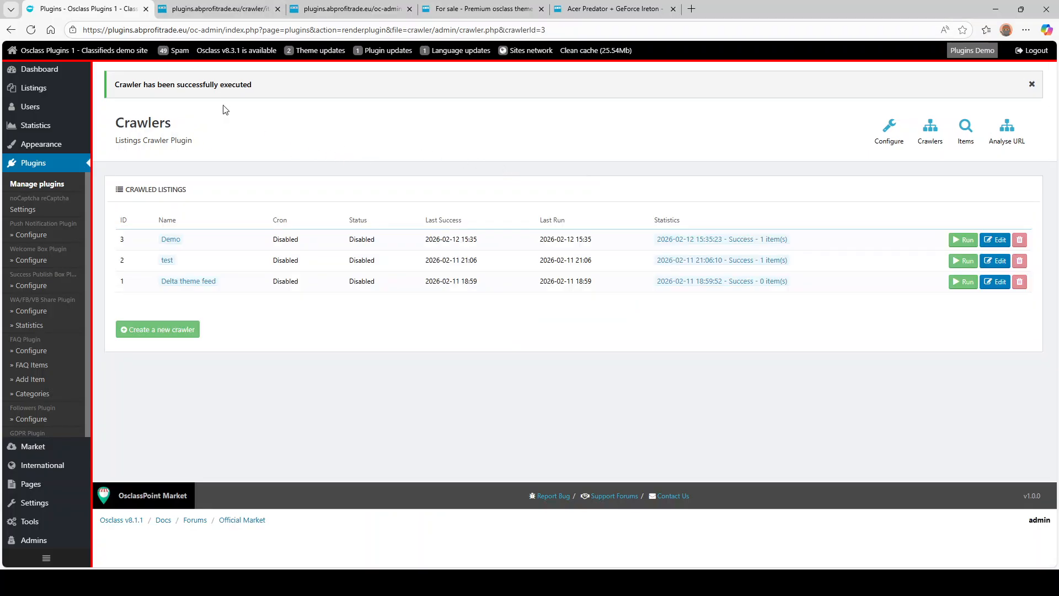
pyautogui.moveTo(132, 85); pyautogui.dragTo(253, 84)
pyautogui.click(222, 6)
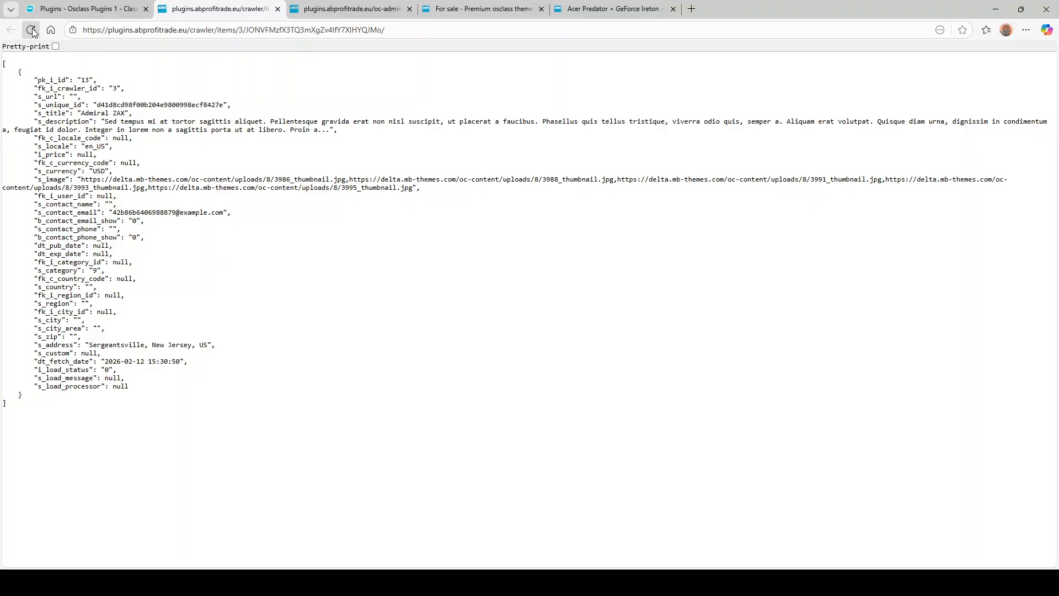
pyautogui.click(32, 30)
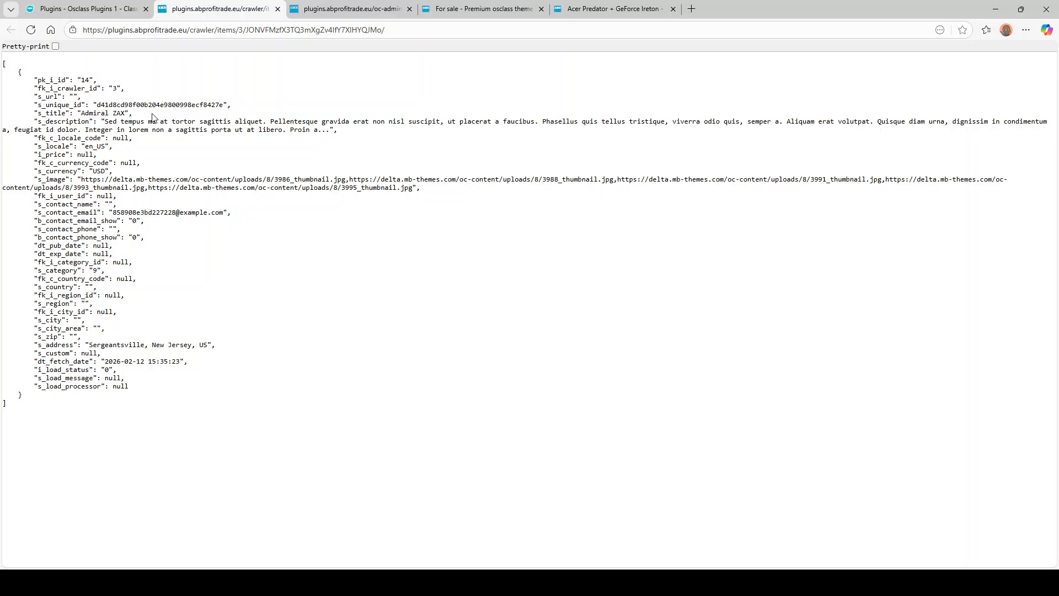
# - Inspect the refreshed listing's s_unique_id value and its s_image URLs in the feed
pyautogui.doubleClick(135, 103)
pyautogui.click(97, 106)
pyautogui.doubleClick(126, 106)
pyautogui.click(87, 7)
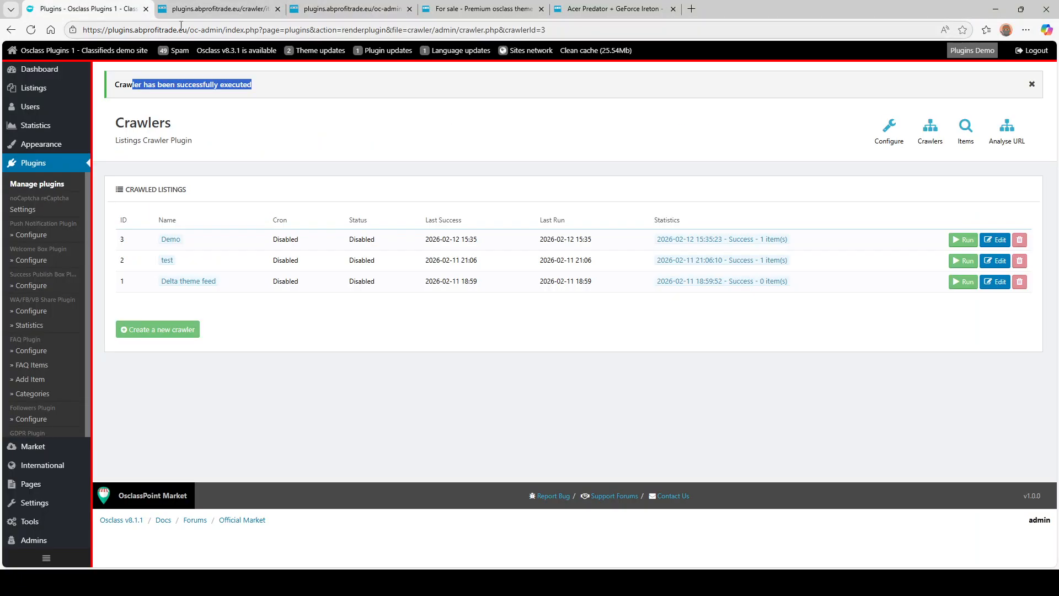
pyautogui.click(179, 7)
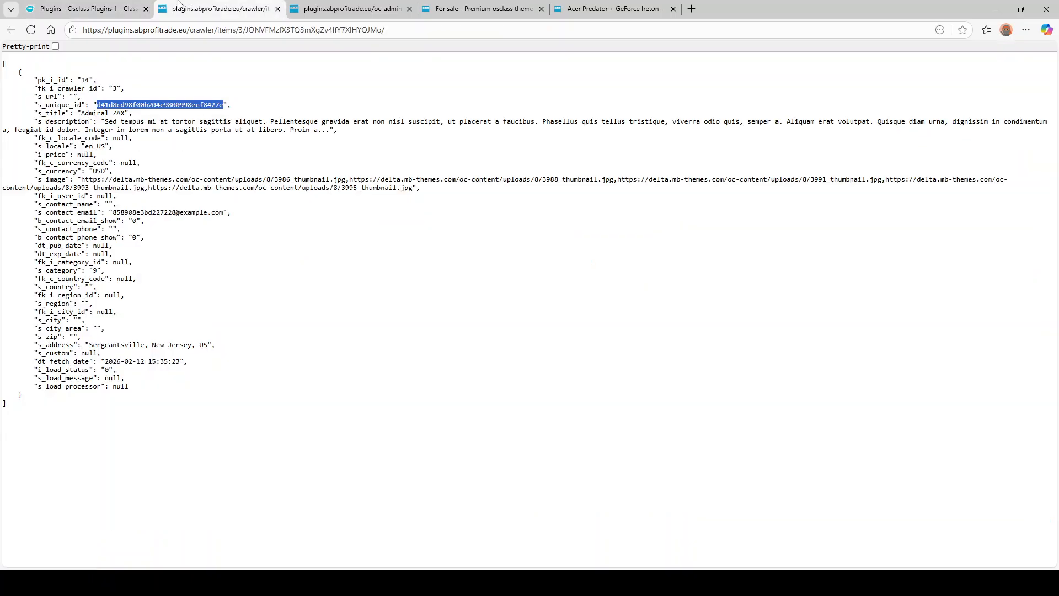
pyautogui.click(236, 318)
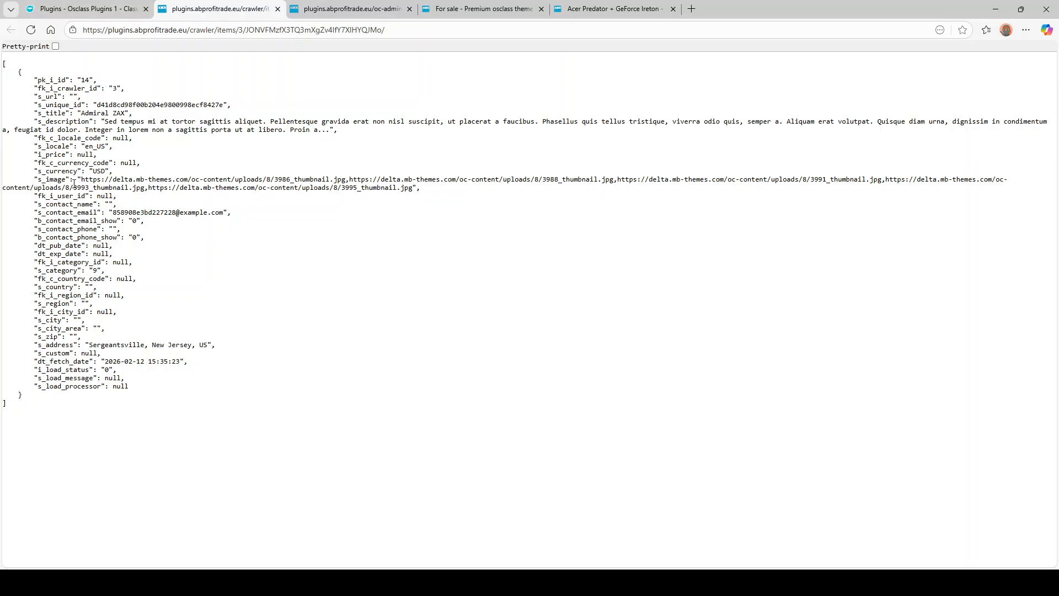
pyautogui.moveTo(81, 180); pyautogui.dragTo(834, 180)
pyautogui.click(362, 179)
pyautogui.click(682, 183)
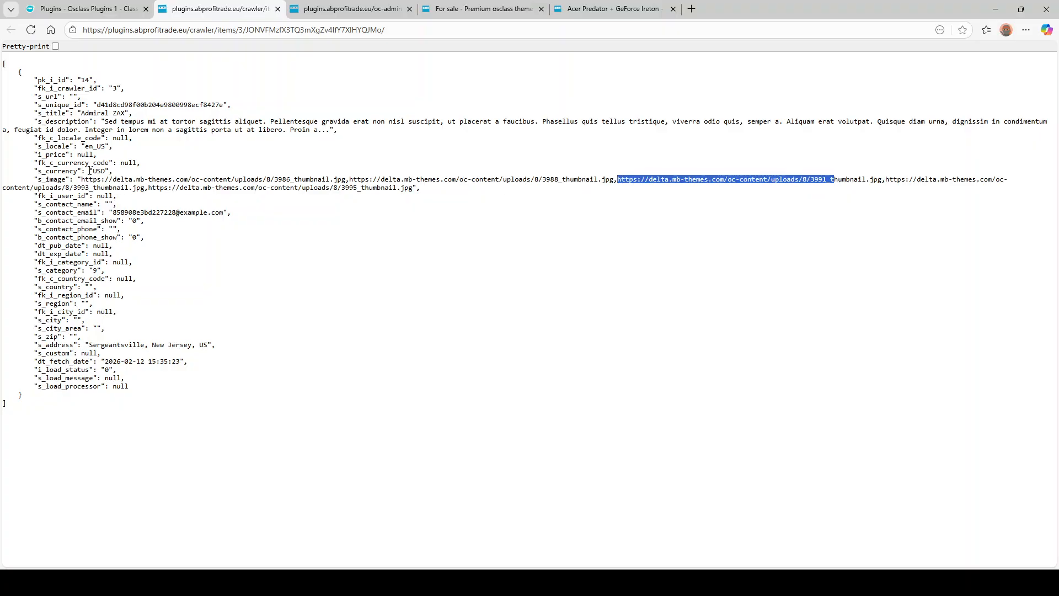
pyautogui.click(88, 9)
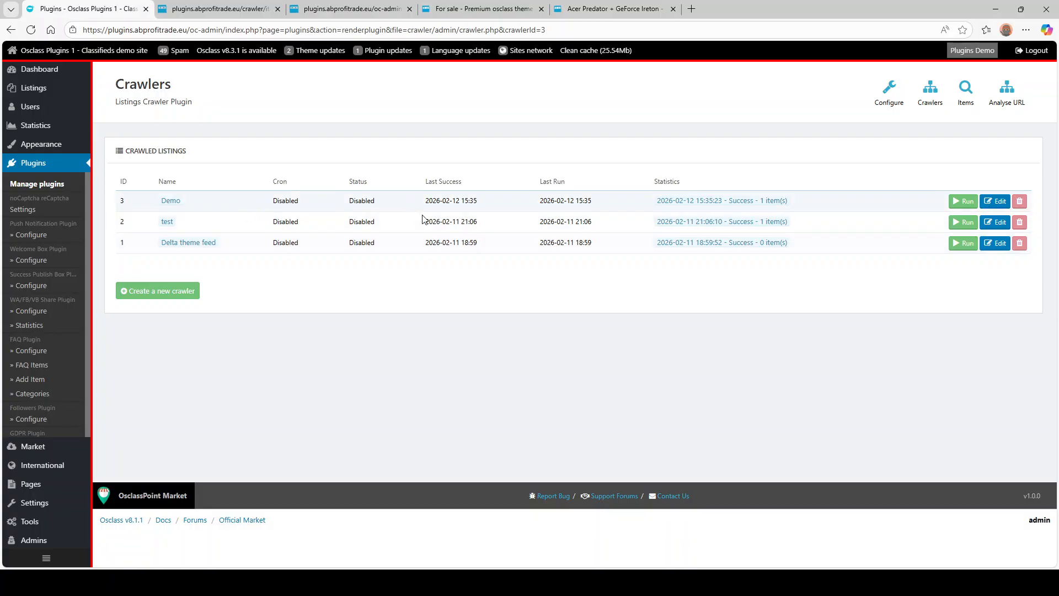
# - Change the Demo crawler's Items Limit from 3 to 5 and save it
pyautogui.click(996, 201)
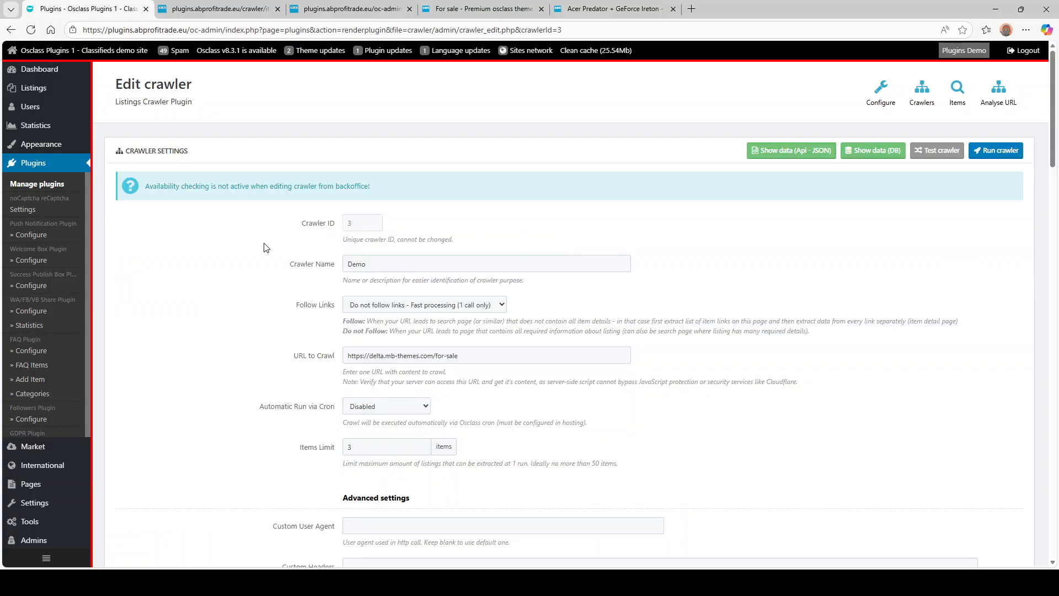
pyautogui.scroll(-14, 264, 251)
pyautogui.scroll(3, 287, 281)
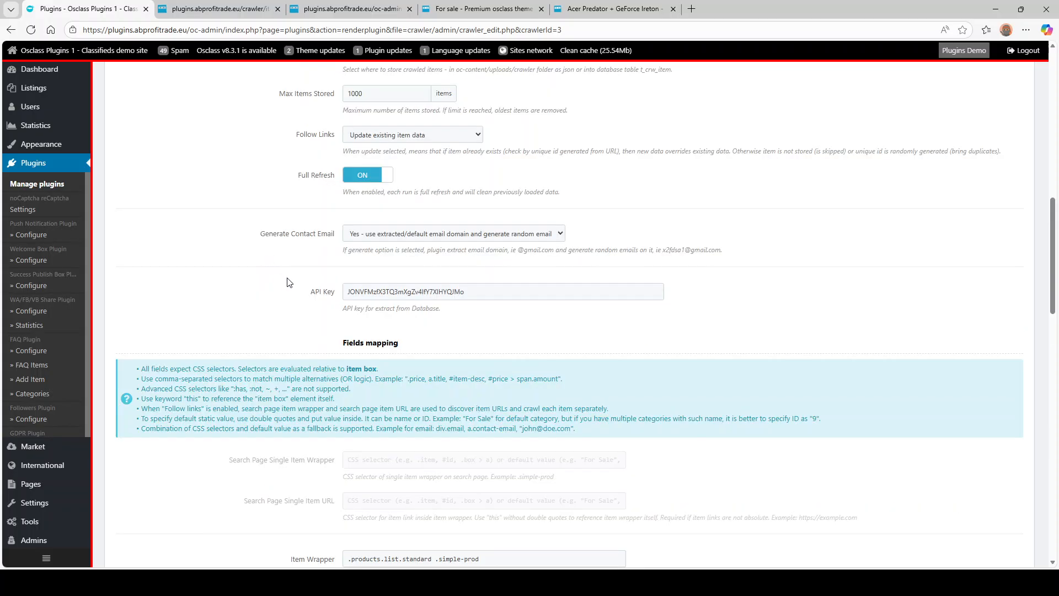
pyautogui.scroll(8, 248, 209)
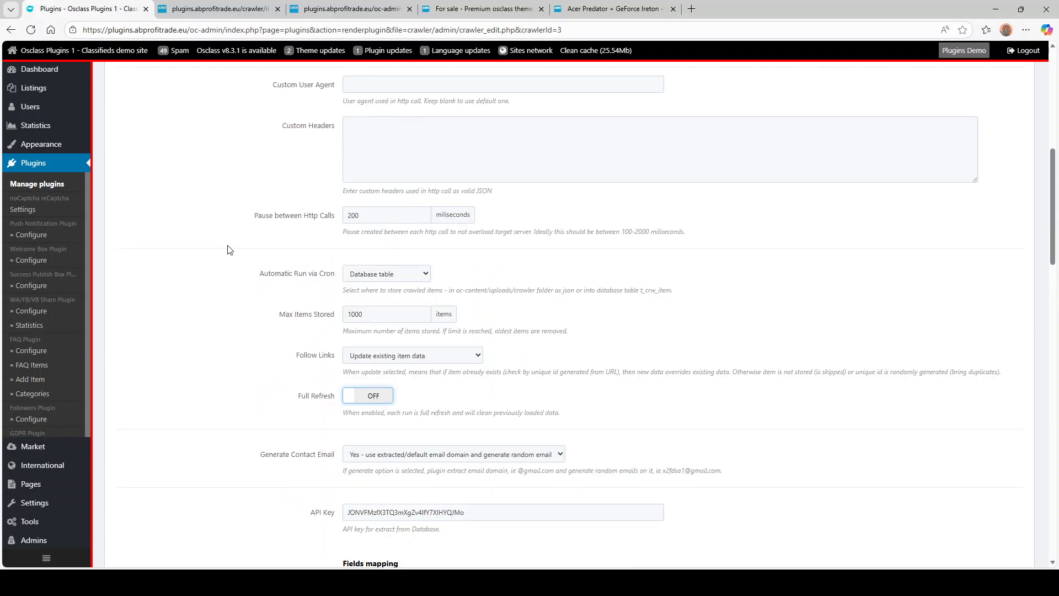
pyautogui.moveTo(359, 225); pyautogui.dragTo(298, 223)
pyautogui.write('5')
pyautogui.click(246, 214)
pyautogui.scroll(4, 249, 214)
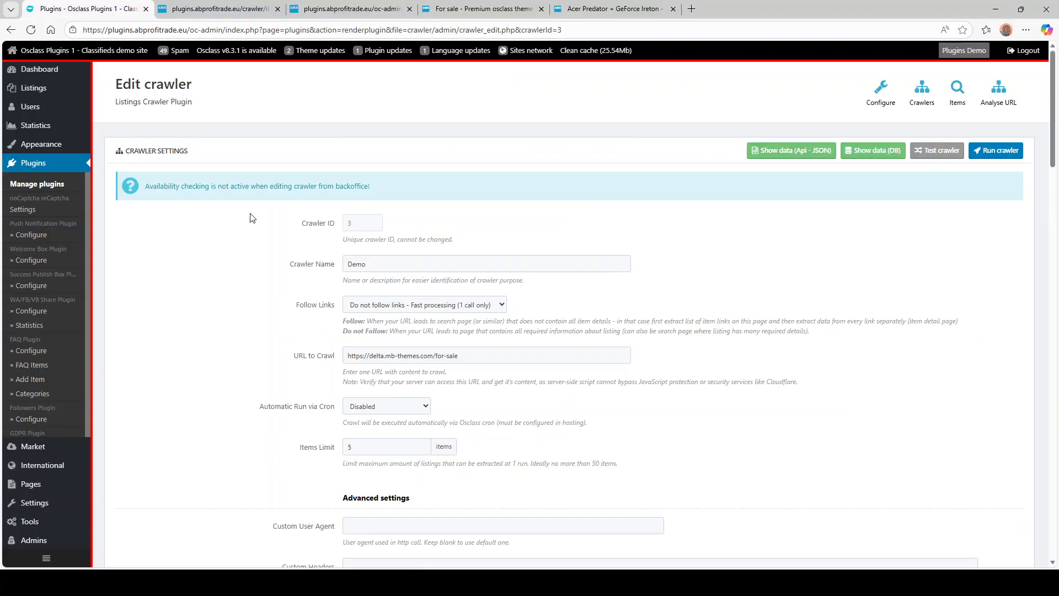
pyautogui.scroll(-2, 276, 226)
pyautogui.scroll(-20, 265, 243)
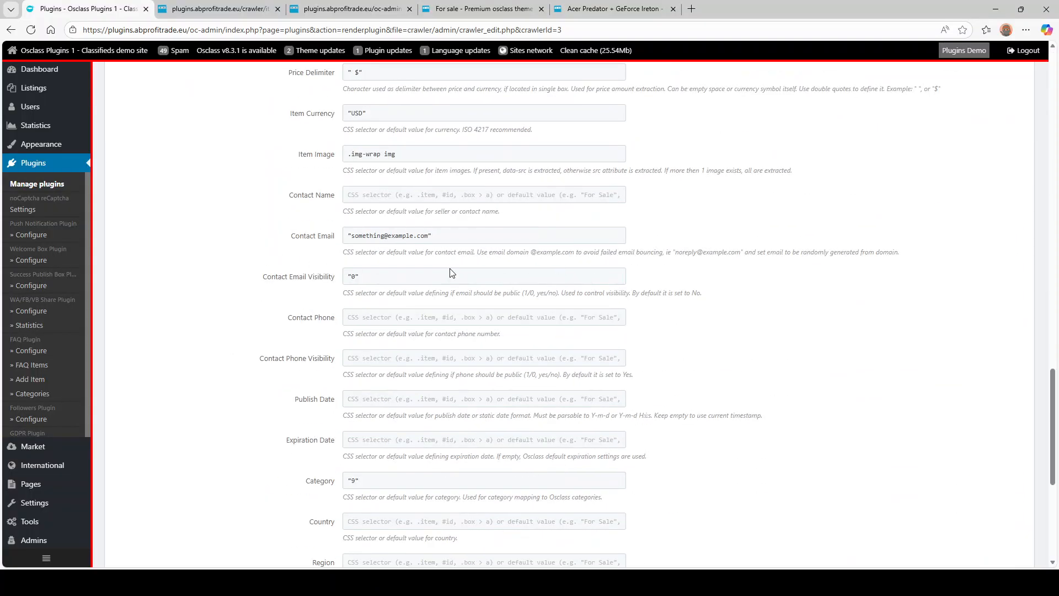
pyautogui.click(998, 467)
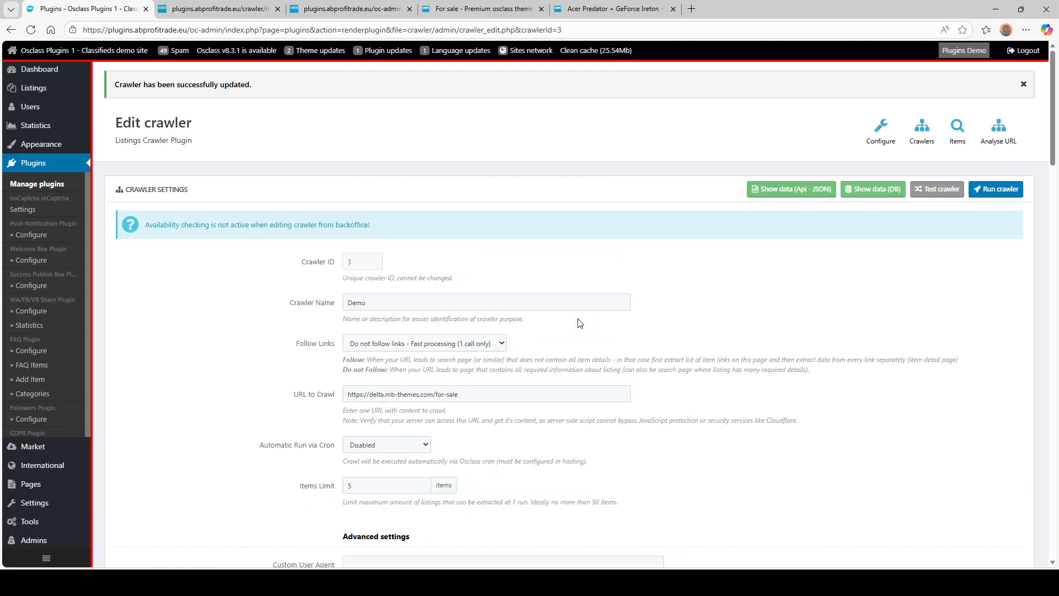
# - Run the Demo crawler again and check the JSON feed for the new record
pyautogui.click(987, 189)
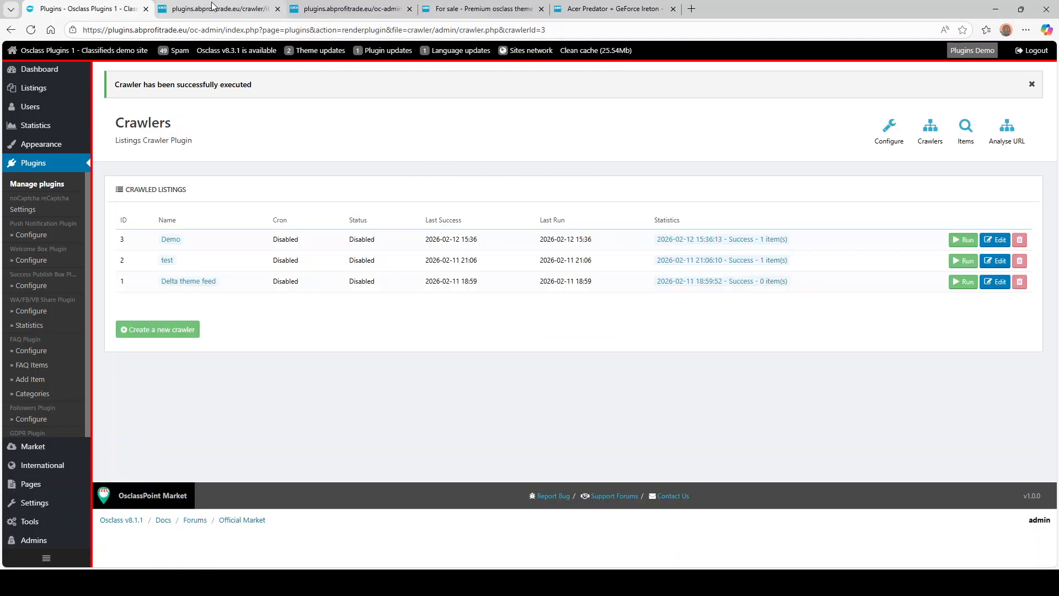
pyautogui.click(213, 8)
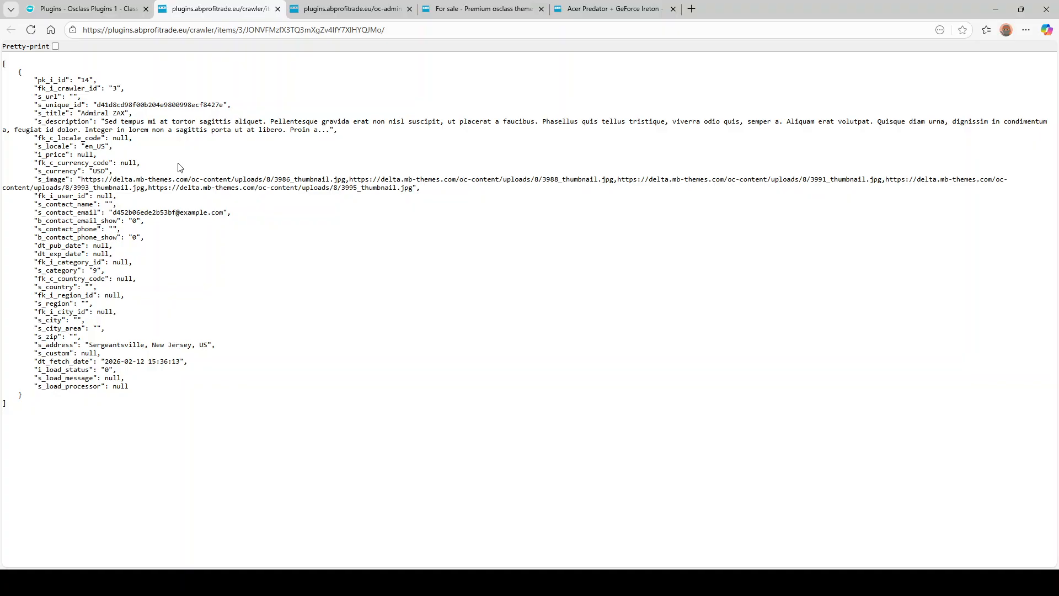
pyautogui.click(126, 8)
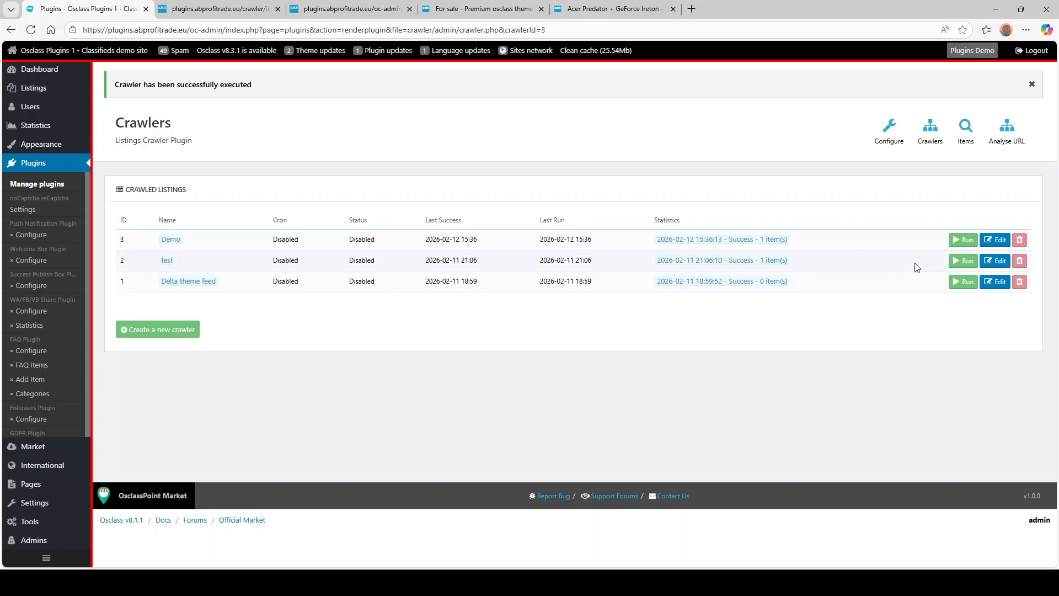
pyautogui.click(995, 240)
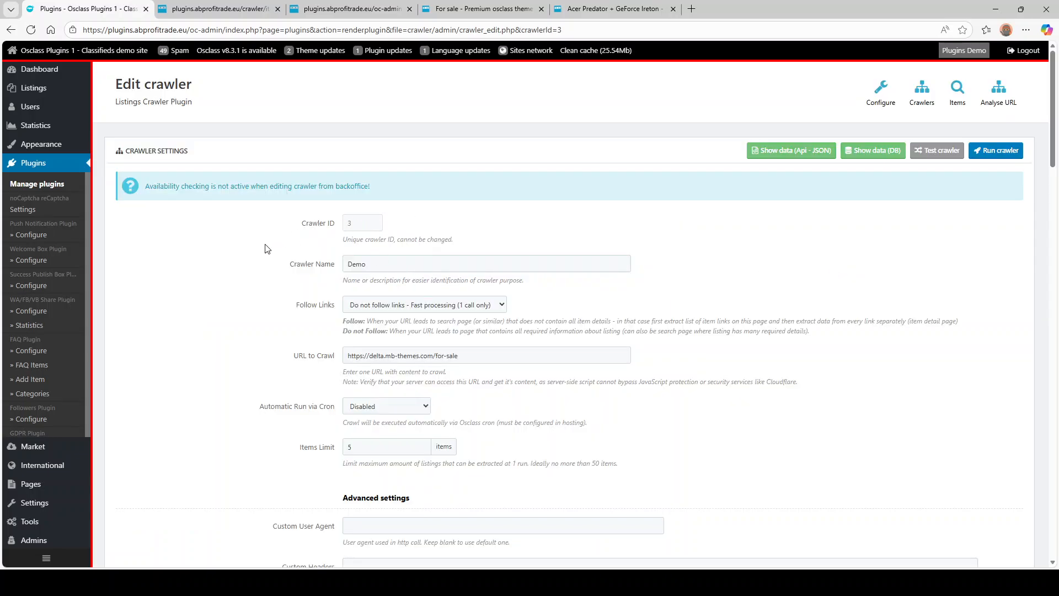
# - Set the crawler to follow item links from the search page
pyautogui.scroll(-2, 271, 257)
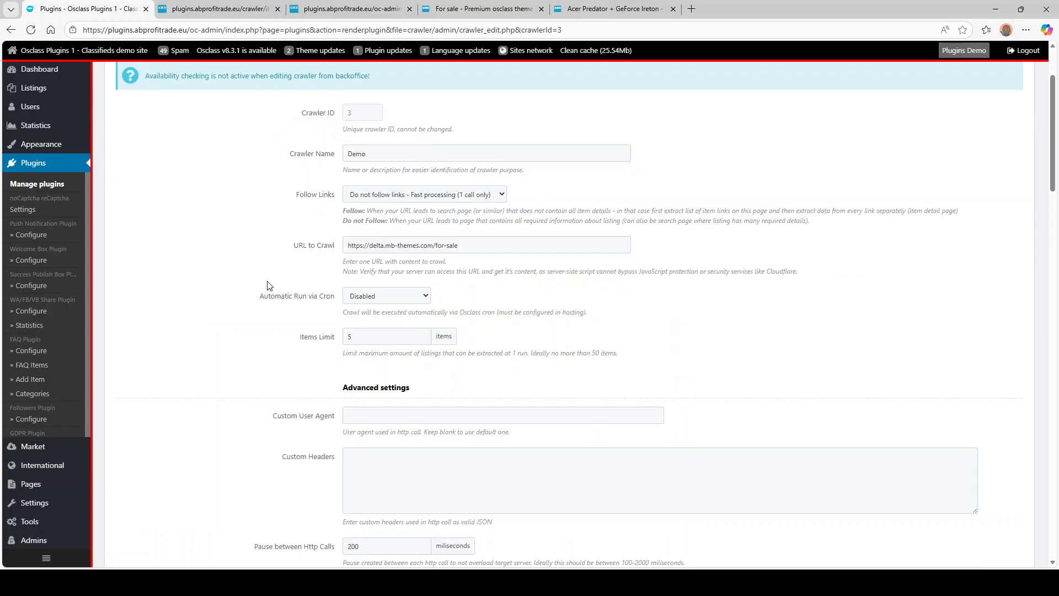
pyautogui.click(406, 200)
pyautogui.click(400, 226)
# - Cut .products.list.standard .simple-prod from Item Wrapper and paste it into Search Page Single Item Wrapper
pyautogui.scroll(-6, 271, 268)
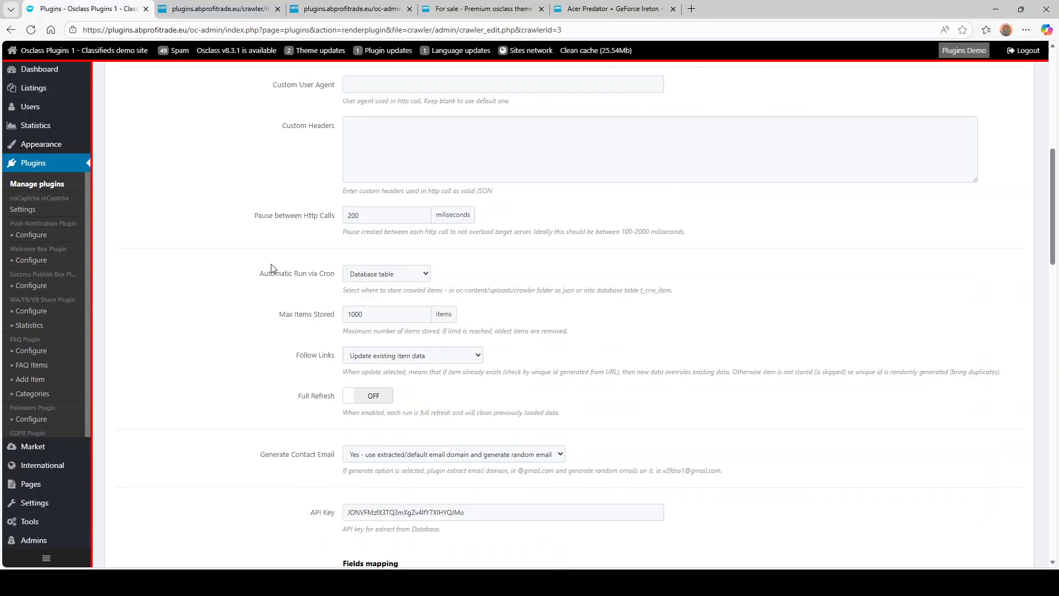
pyautogui.scroll(-11, 271, 269)
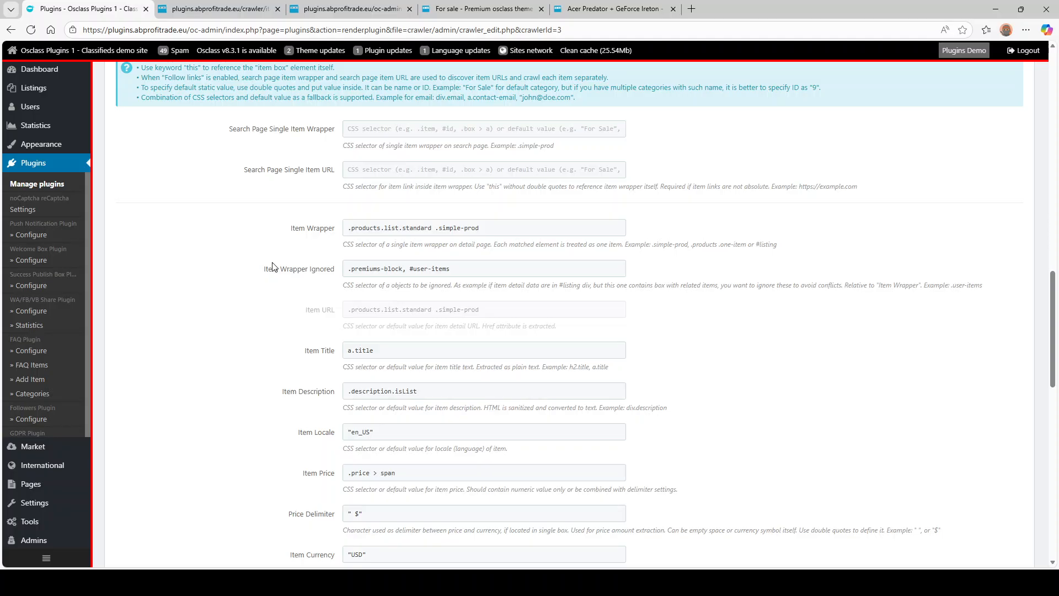
pyautogui.click(394, 129)
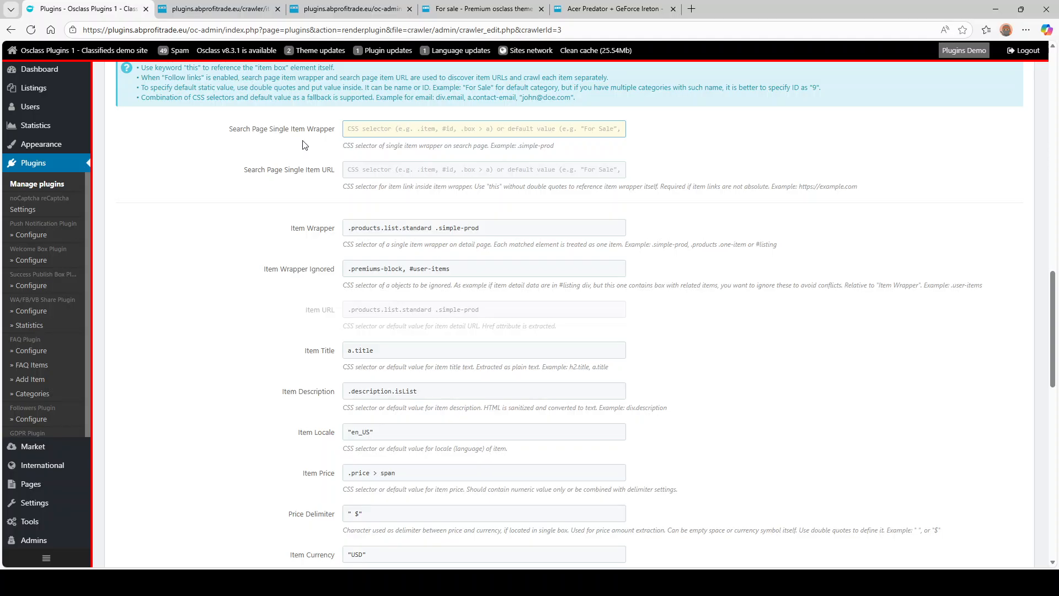
pyautogui.tripleClick(454, 226)
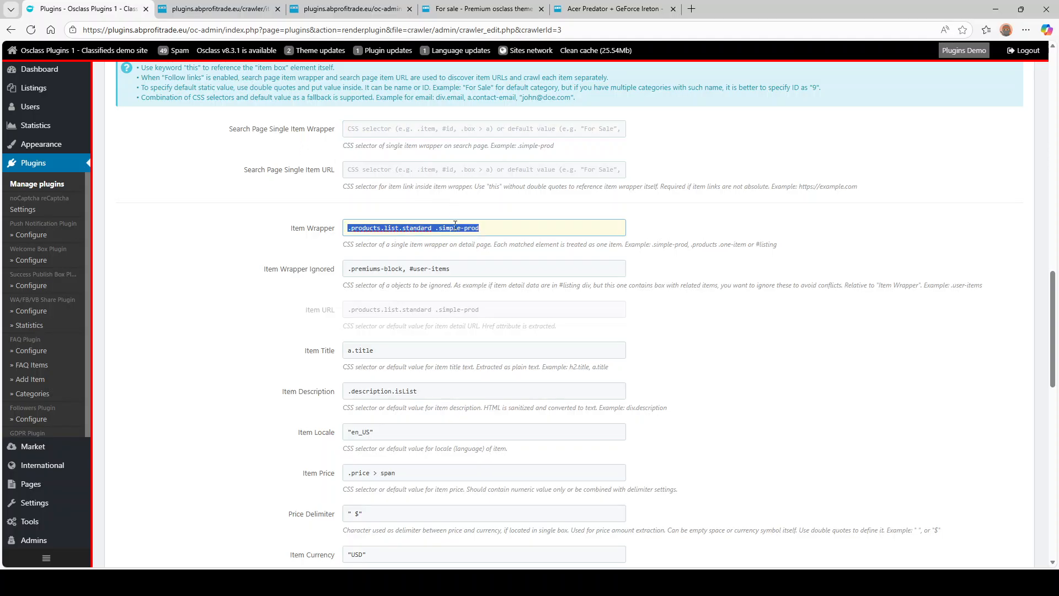
pyautogui.hotkey('ctrl', 'x')
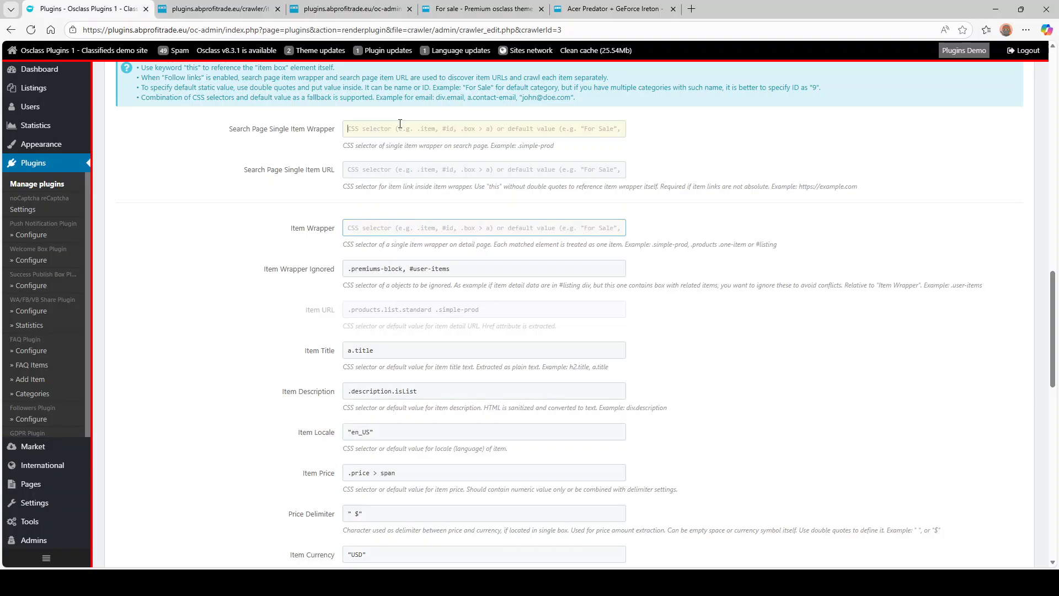
pyautogui.click(401, 126)
pyautogui.hotkey('ctrl', 'v')
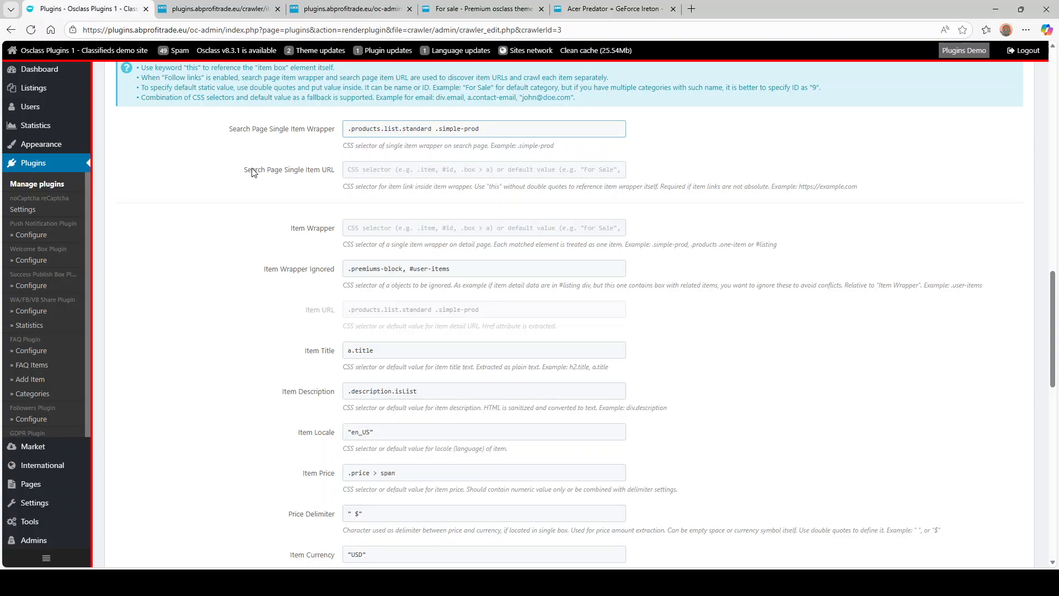
pyautogui.moveTo(251, 171); pyautogui.dragTo(341, 175)
pyautogui.click(387, 176)
# - Close the crawler JSON feed and test log tabs, leaving the For sale demo page
pyautogui.click(186, 7)
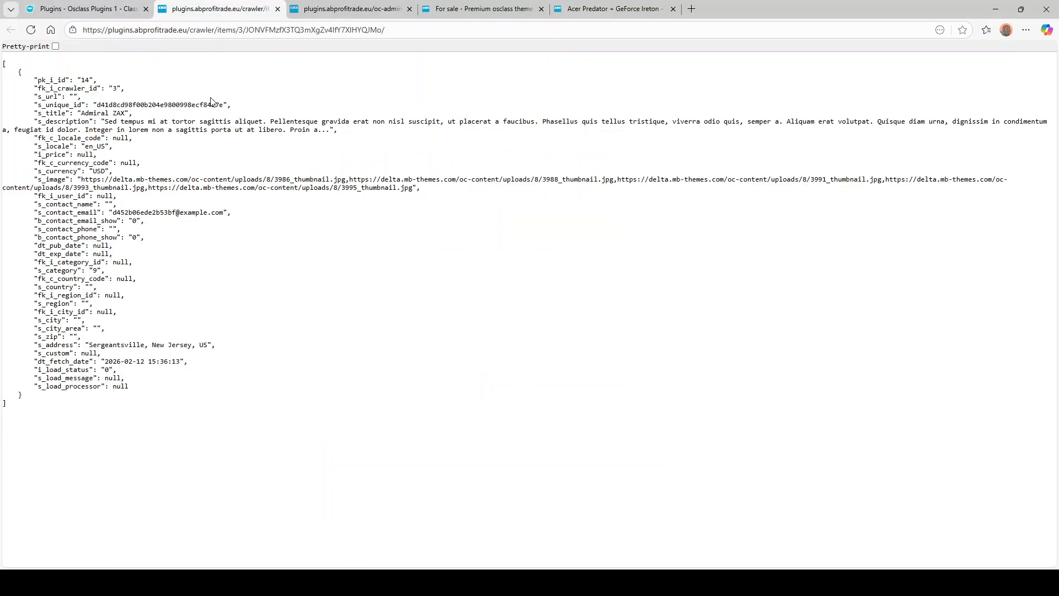
pyautogui.hotkey('ctrl', 'Tab')
pyautogui.hotkey('ctrl', 'Tab')
pyautogui.click(247, 7)
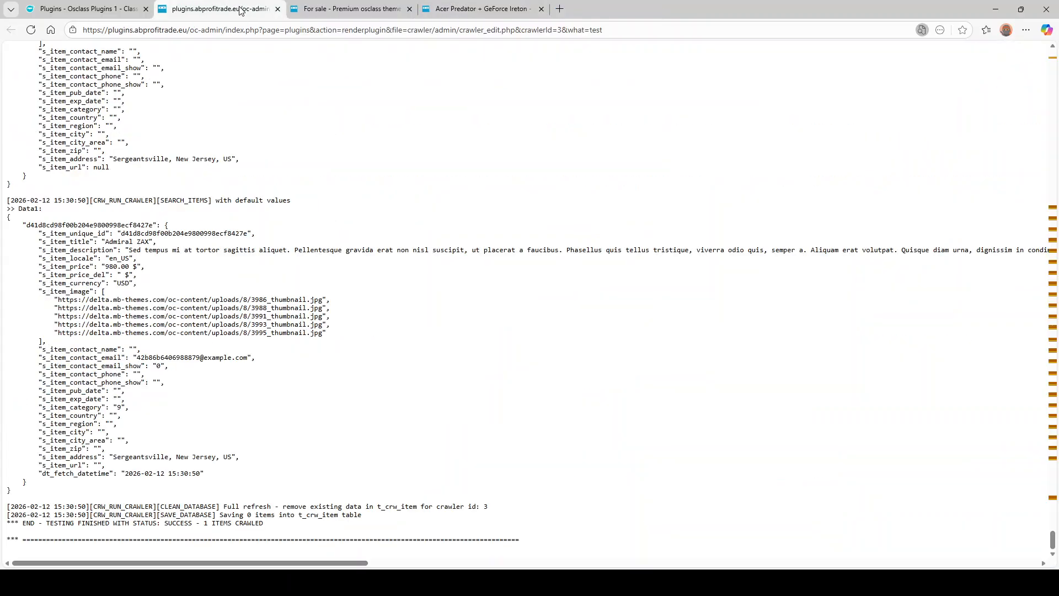
pyautogui.click(277, 9)
pyautogui.click(278, 9)
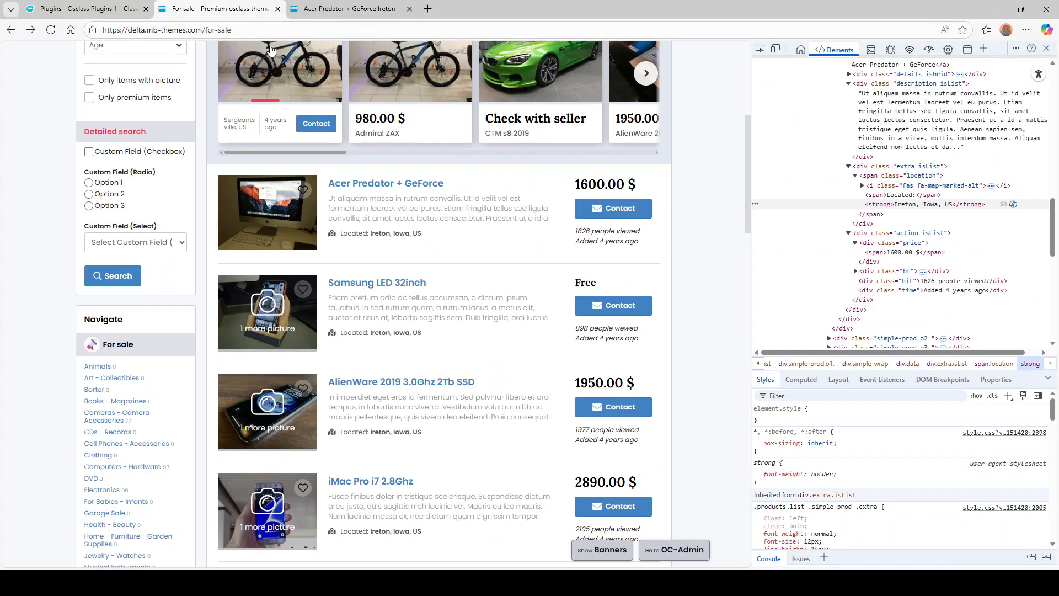
# - Inspect the Acer Predator + GeForce title to confirm it is an a.title link
pyautogui.rightClick(415, 187)
pyautogui.click(443, 350)
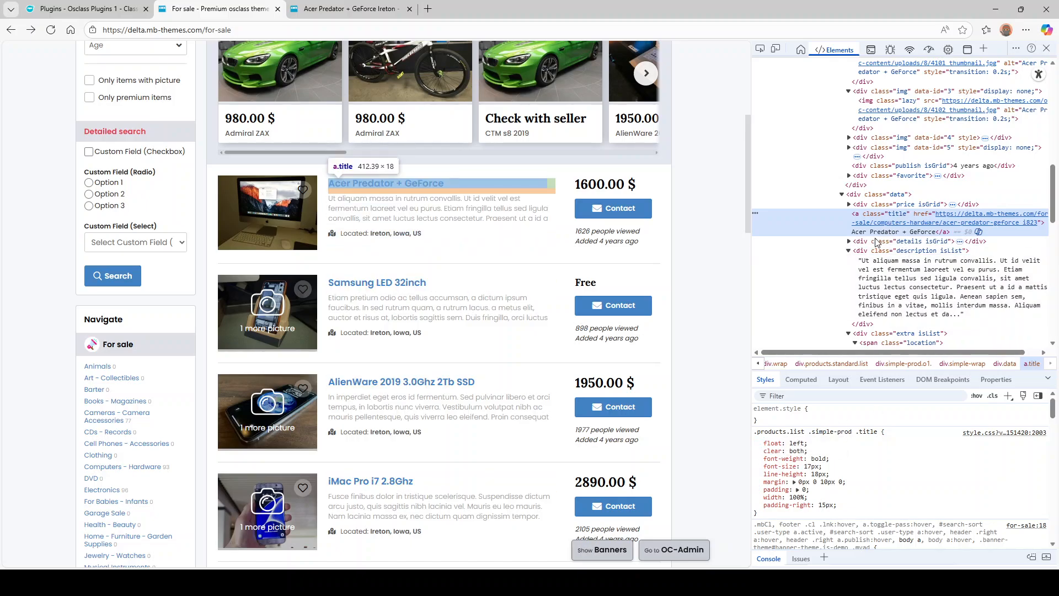
pyautogui.click(119, 8)
# - Copy a.title from Item Title into the Search Page Single Item URL field
pyautogui.click(384, 349)
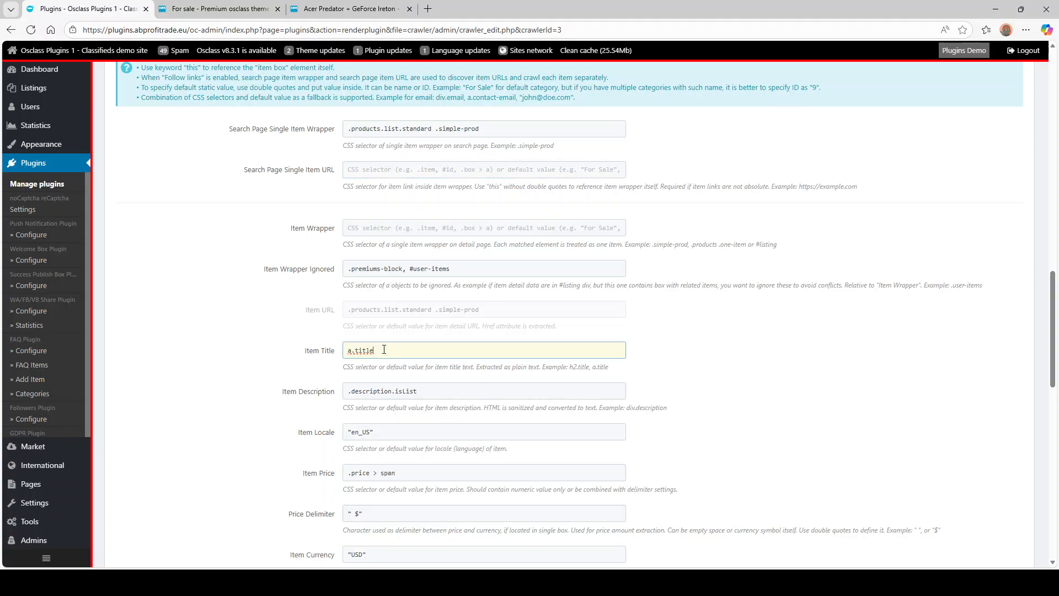
pyautogui.doubleClick(384, 349)
pyautogui.click(380, 169)
pyautogui.hotkey('ctrl', 'v')
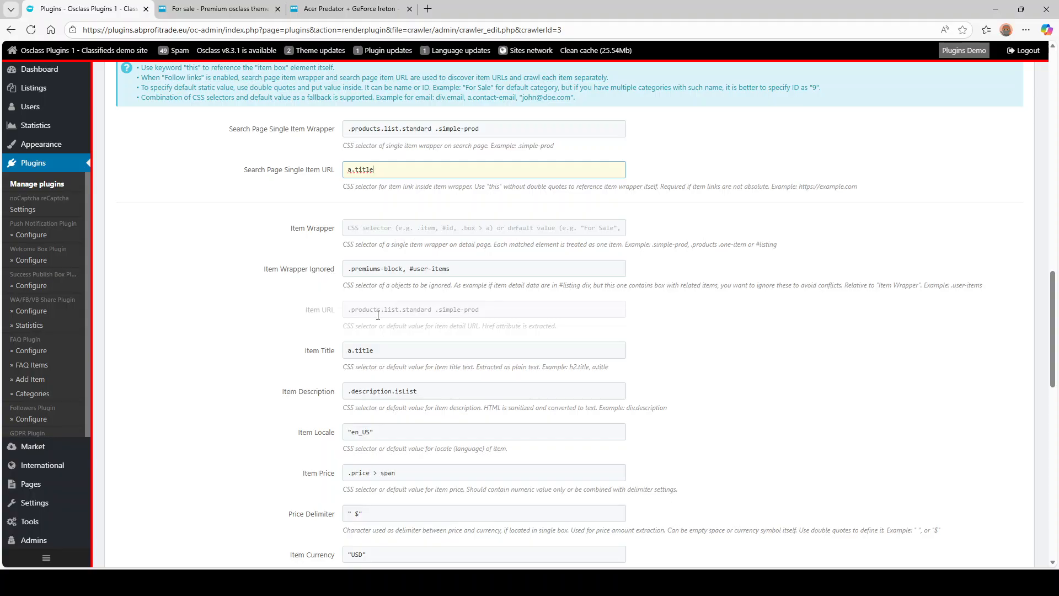
pyautogui.click(336, 310)
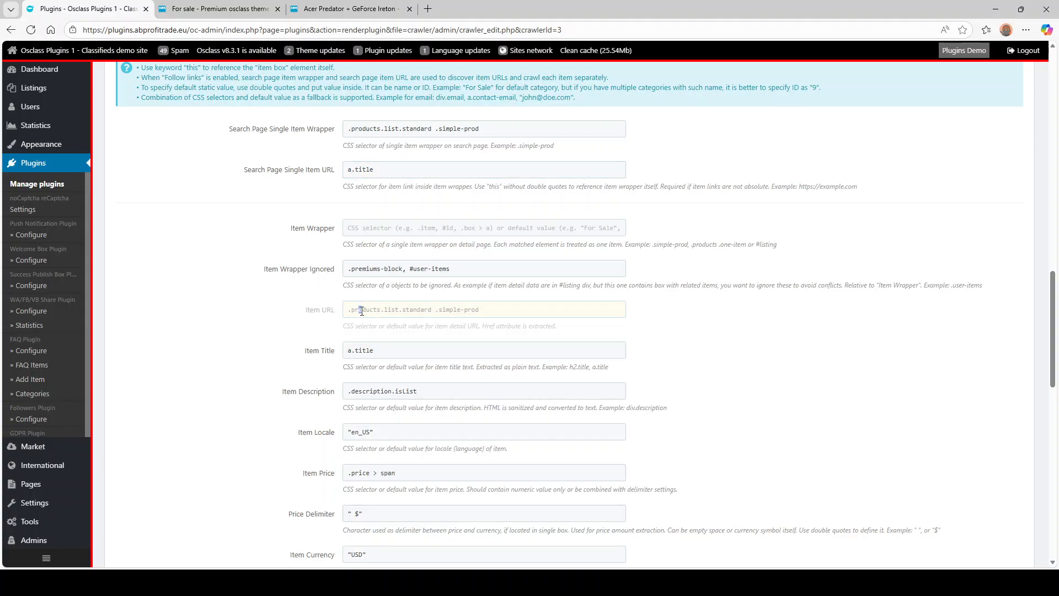
# - Review the search-page selectors and the now-empty Item Wrapper field
pyautogui.moveTo(363, 171); pyautogui.dragTo(405, 171)
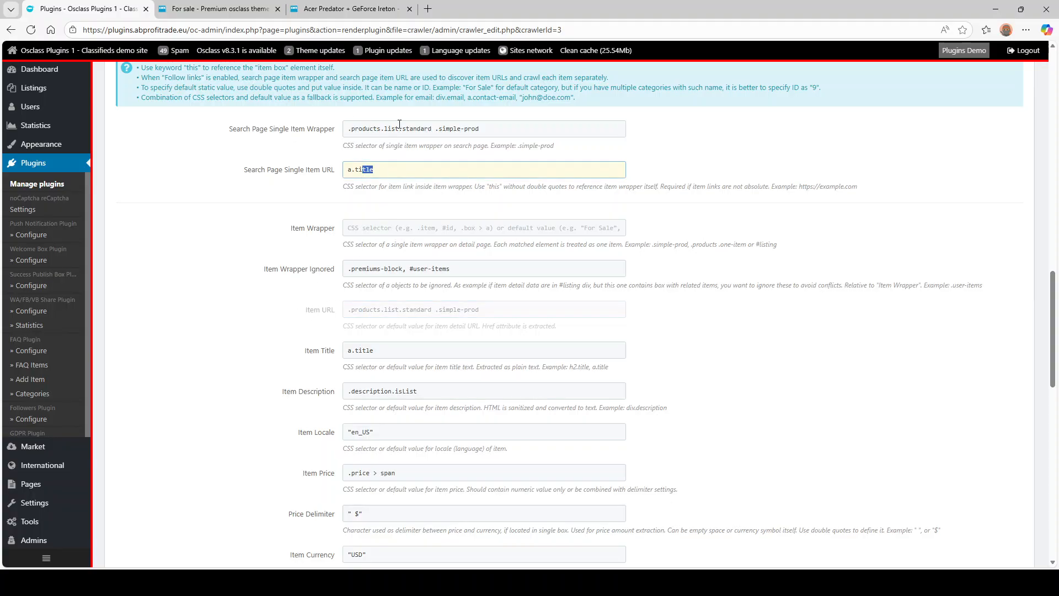
pyautogui.moveTo(224, 121); pyautogui.dragTo(271, 181)
pyautogui.click(272, 179)
pyautogui.moveTo(258, 227); pyautogui.dragTo(298, 329)
pyautogui.click(221, 238)
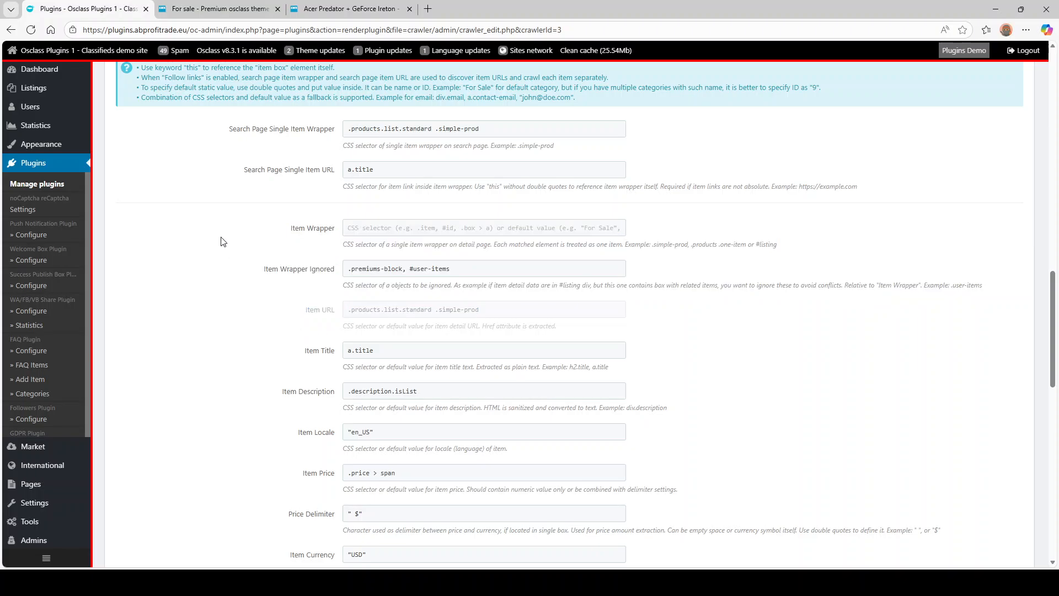
pyautogui.click(425, 229)
pyautogui.click(261, 217)
pyautogui.click(218, 8)
# - Copy the Acer Predator listing container's id and set Item Wrapper to #listing
pyautogui.click(386, 183)
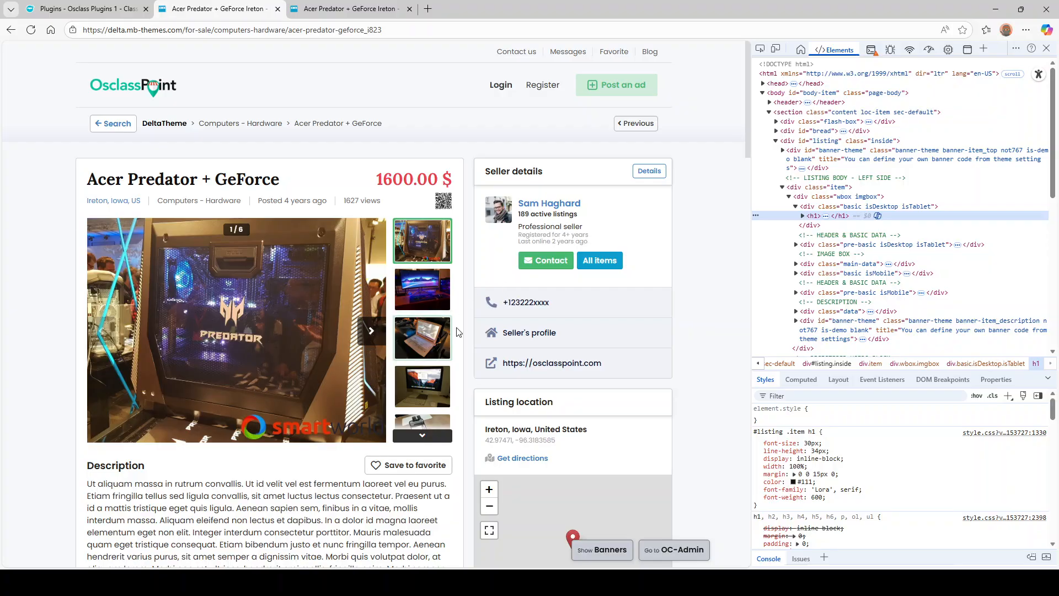
pyautogui.click(824, 142)
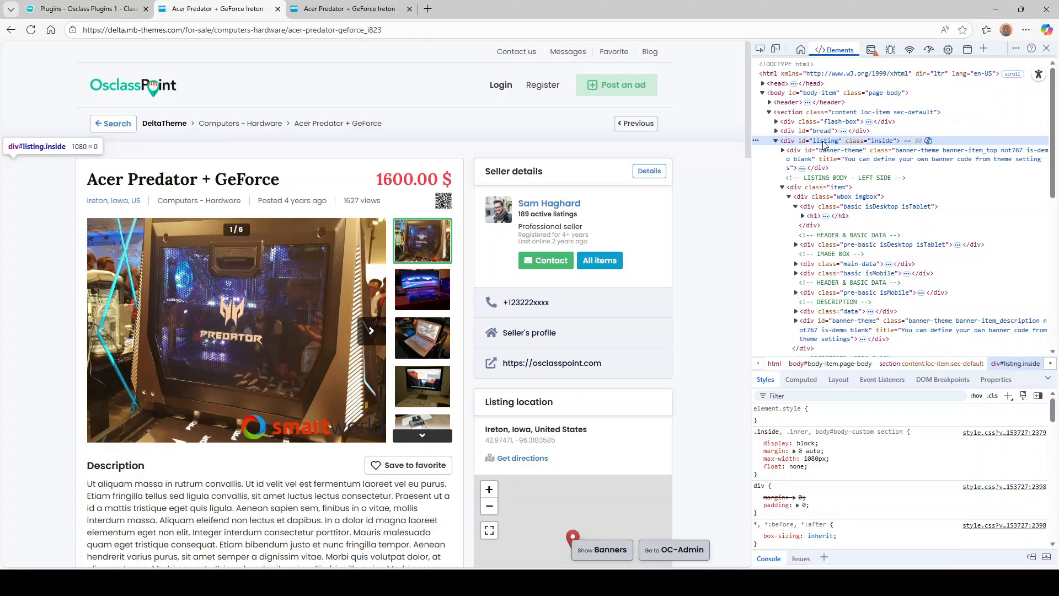
pyautogui.doubleClick(823, 142)
pyautogui.hotkey('ctrl', 'c')
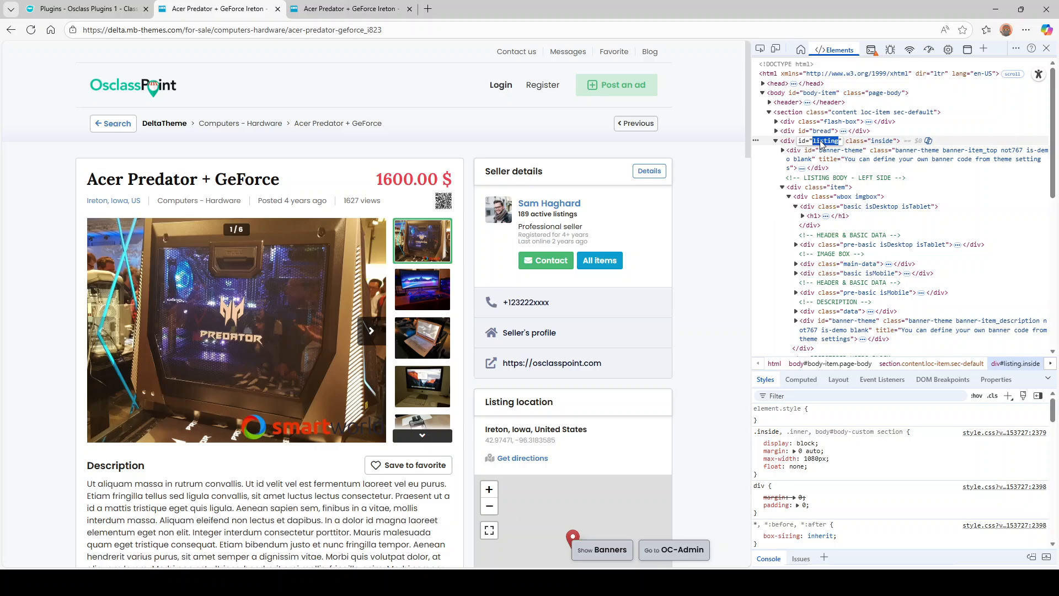
pyautogui.click(88, 8)
pyautogui.click(392, 227)
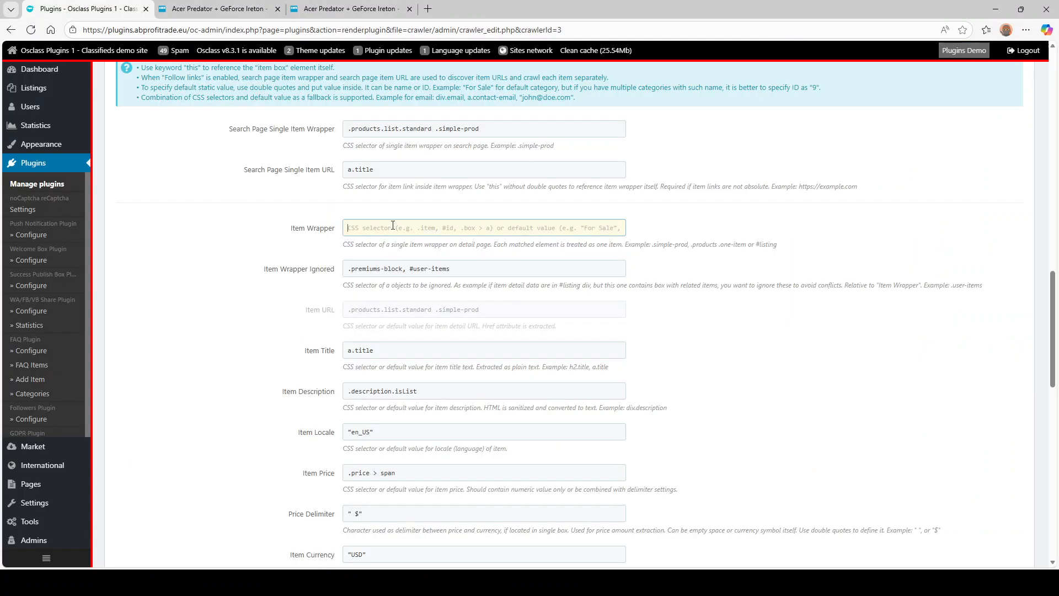
pyautogui.write('#')
pyautogui.hotkey('ctrl', 'v')
pyautogui.press('BackSpace')
pyautogui.write('#')
pyautogui.hotkey('ctrl', 'v')
pyautogui.click(257, 241)
# - Check the #user-items ignored selector and copy the title's #listing .item h1 selector
pyautogui.click(393, 267)
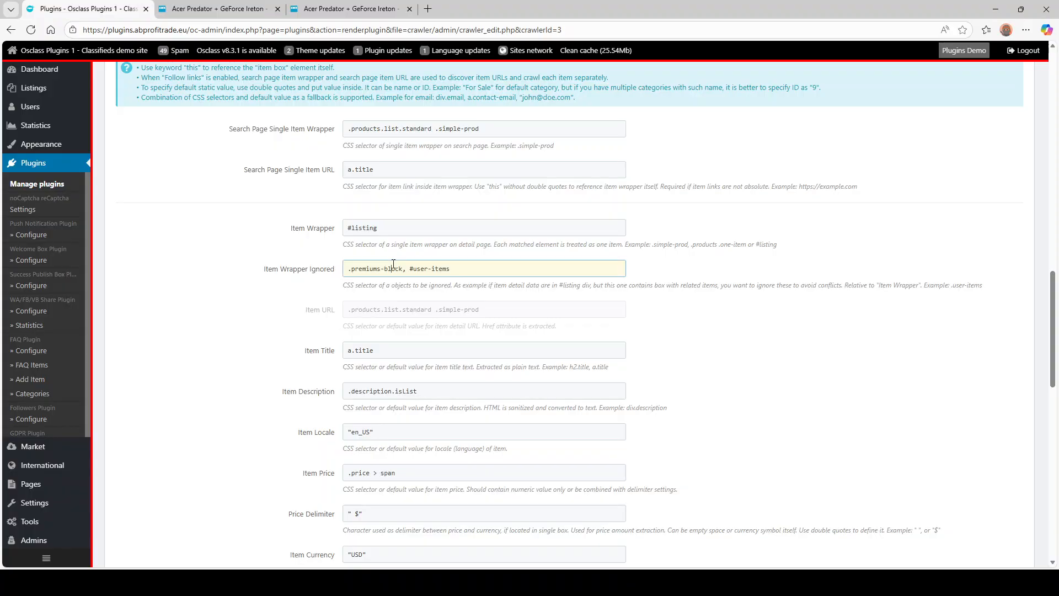
pyautogui.moveTo(407, 269); pyautogui.dragTo(463, 272)
pyautogui.click(246, 8)
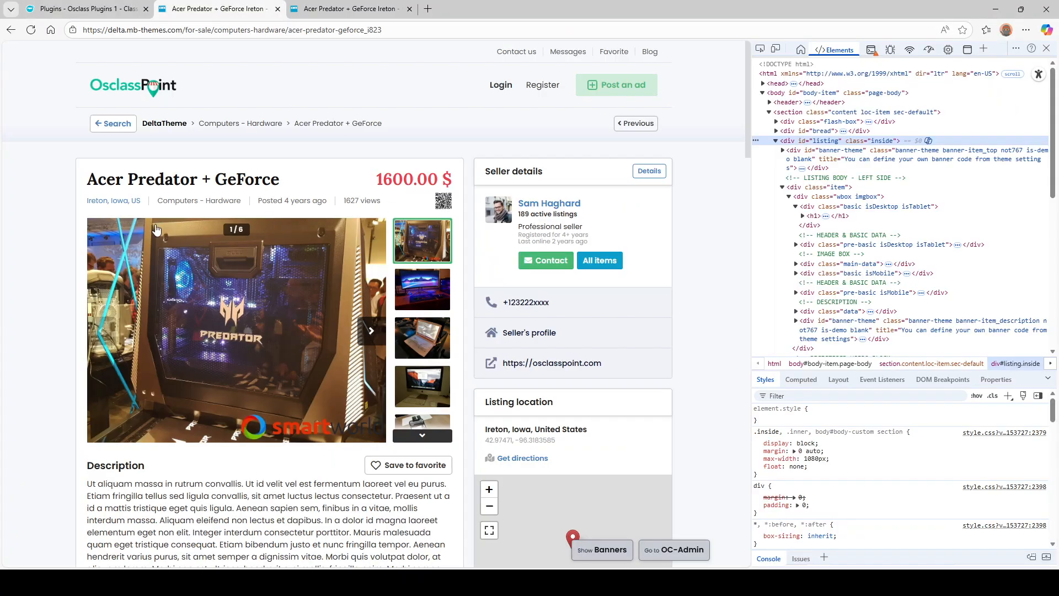
pyautogui.click(122, 8)
pyautogui.click(222, 7)
pyautogui.click(827, 215)
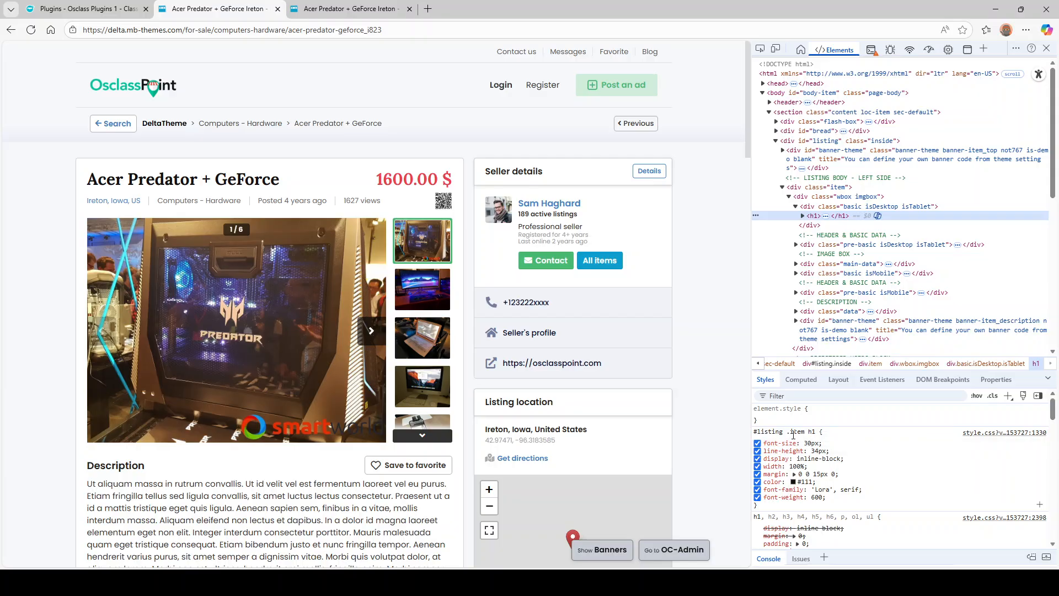
pyautogui.moveTo(787, 431); pyautogui.dragTo(815, 432)
pyautogui.hotkey('ctrl', 'c')
pyautogui.click(124, 10)
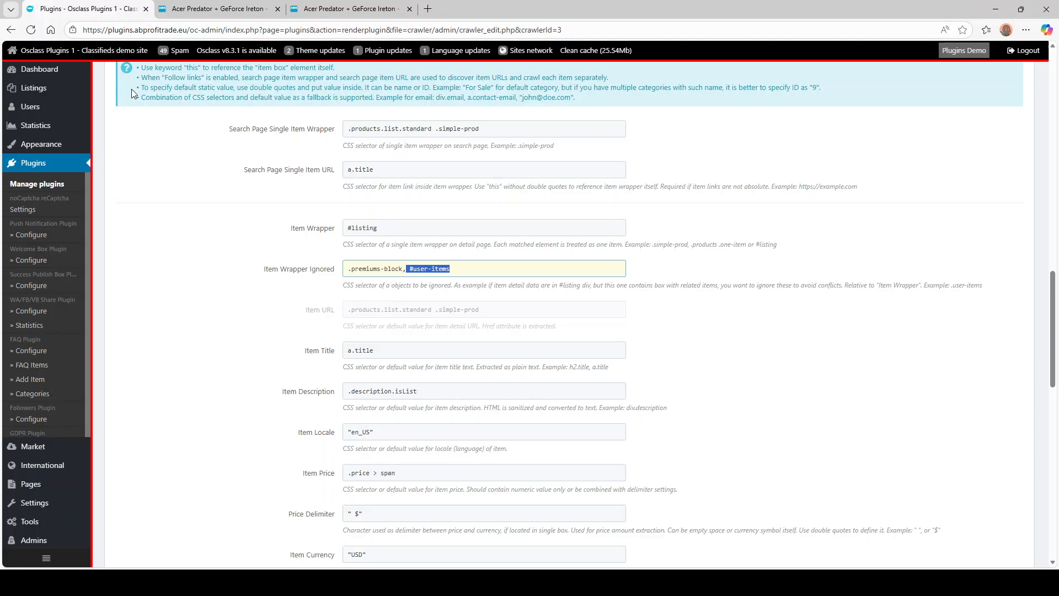
pyautogui.click(464, 276)
pyautogui.click(409, 352)
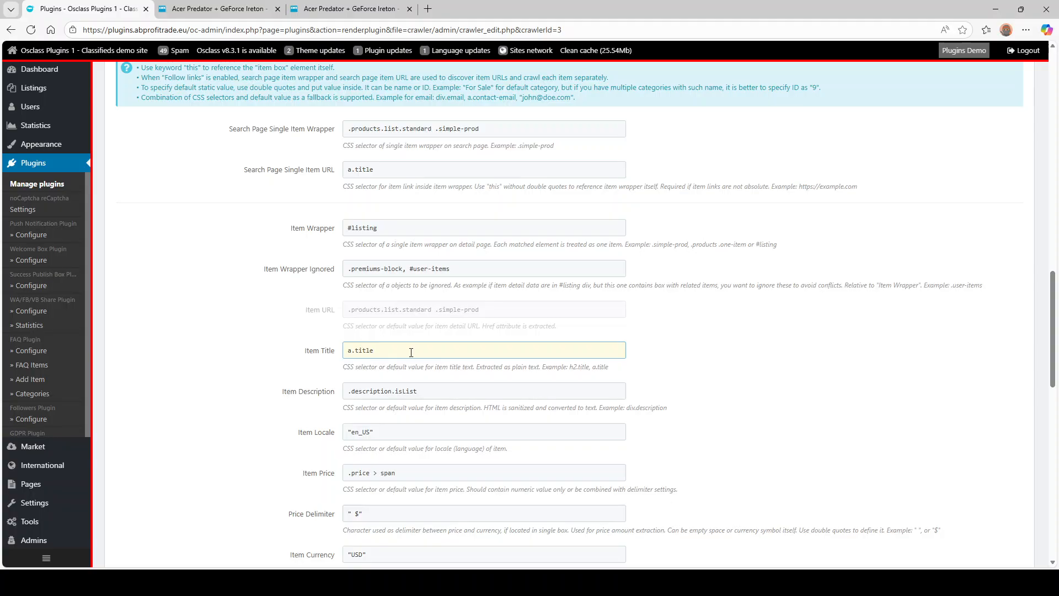
# - Try adding the .item h1 title selector to Item Title, then remove it again
pyautogui.write(',')
pyautogui.hotkey('ctrl', 'v')
pyautogui.moveTo(380, 349); pyautogui.dragTo(416, 350)
pyautogui.press('BackSpace')
pyautogui.write('.')
pyautogui.moveTo(376, 352); pyautogui.dragTo(329, 353)
pyautogui.click(384, 351)
pyautogui.hotkey('shift', 'End')
pyautogui.click(218, 9)
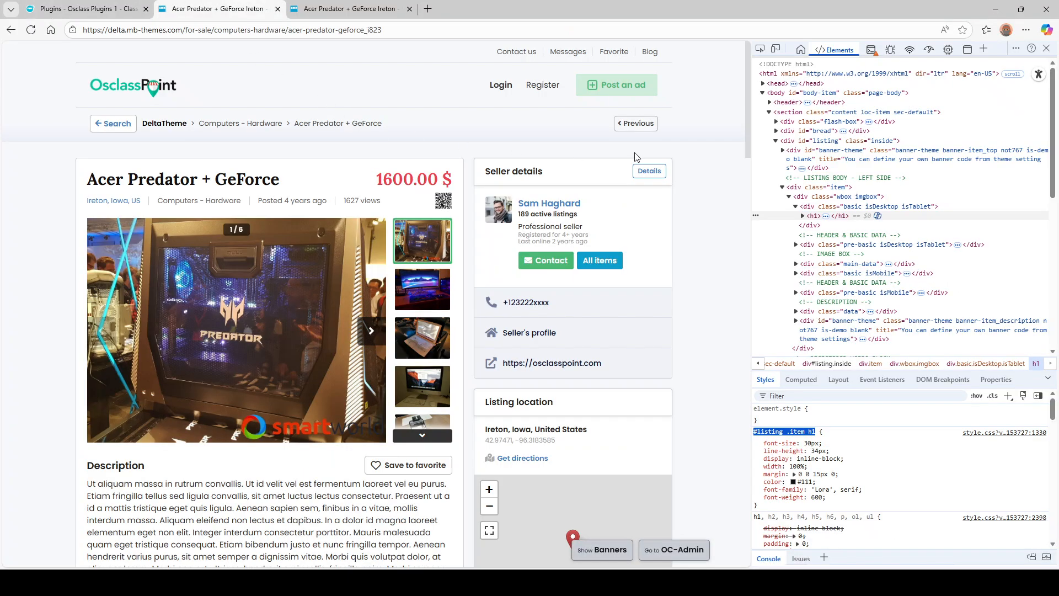
pyautogui.click(802, 216)
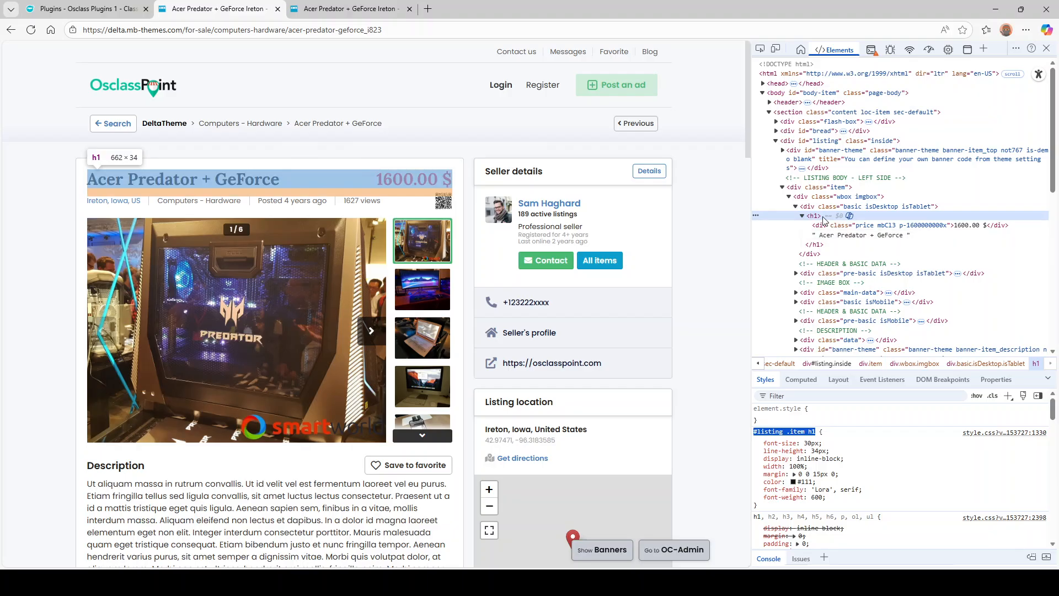
pyautogui.click(823, 237)
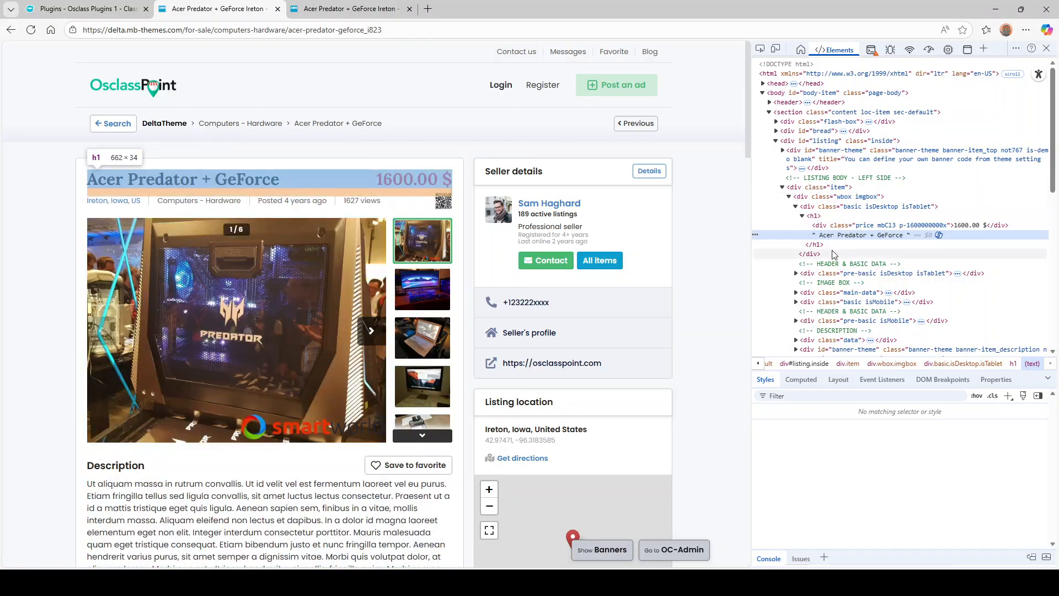
pyautogui.click(82, 9)
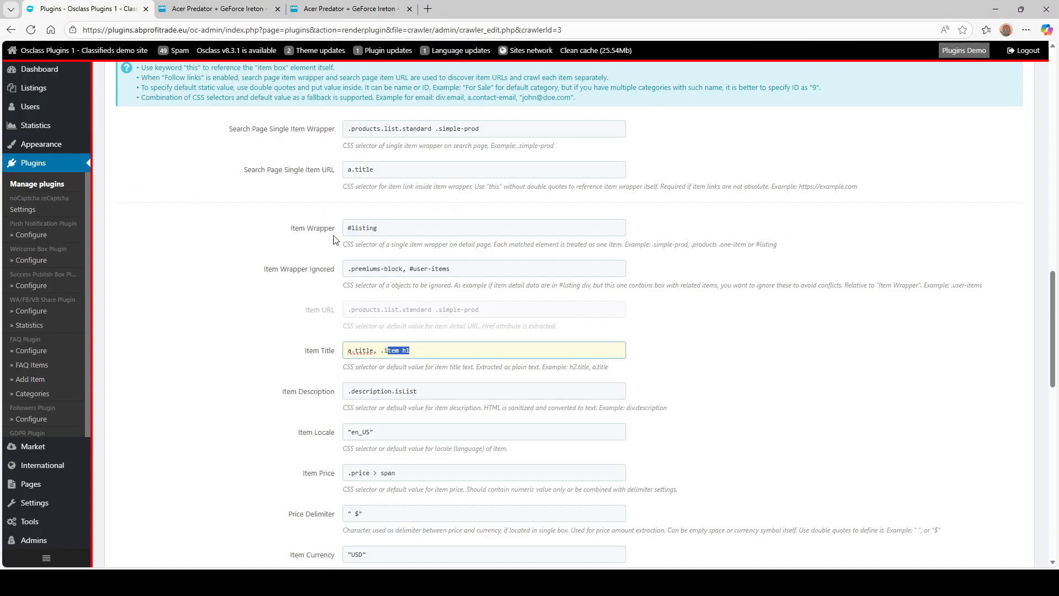
pyautogui.click(380, 354)
pyautogui.moveTo(391, 351); pyautogui.dragTo(411, 351)
pyautogui.press('BackSpace')
# - Inspect the listing's description text in DevTools and copy its .description .text selector
pyautogui.scroll(-2, 276, 303)
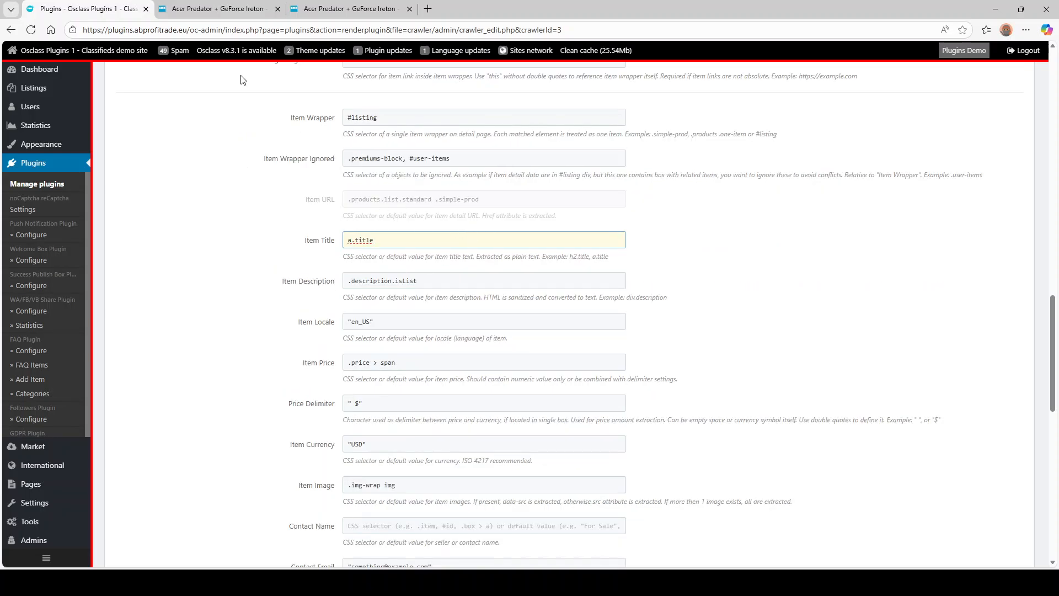
pyautogui.click(218, 9)
pyautogui.scroll(-2, 198, 329)
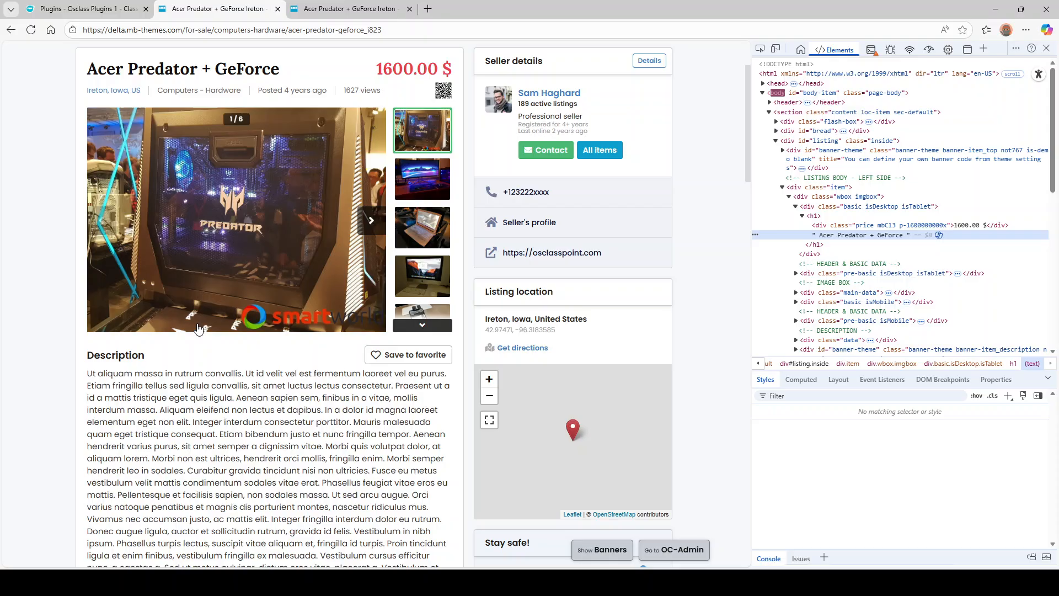
pyautogui.rightClick(199, 375)
pyautogui.click(237, 367)
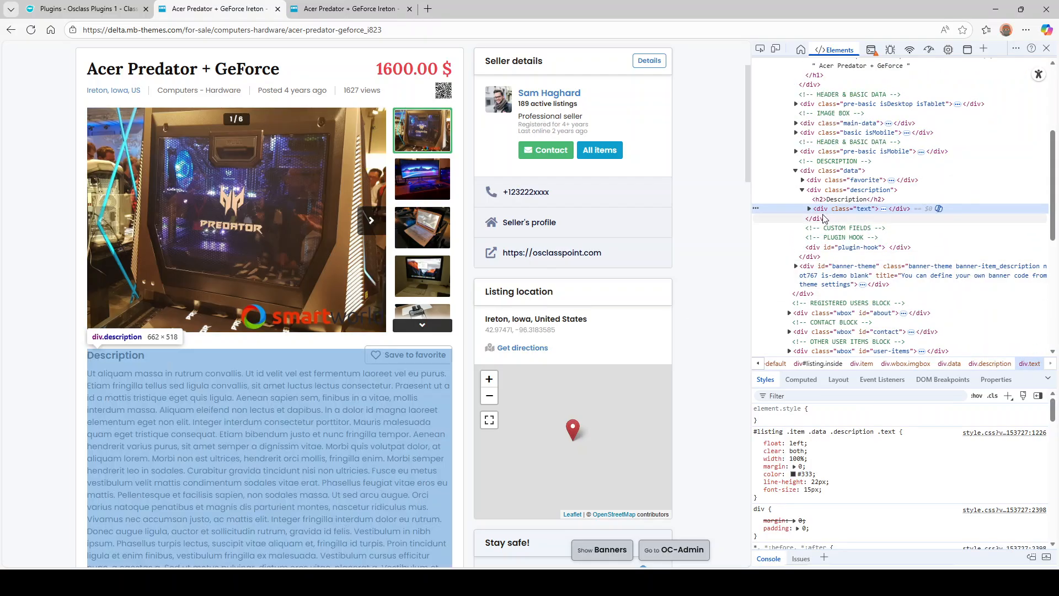
pyautogui.click(809, 208)
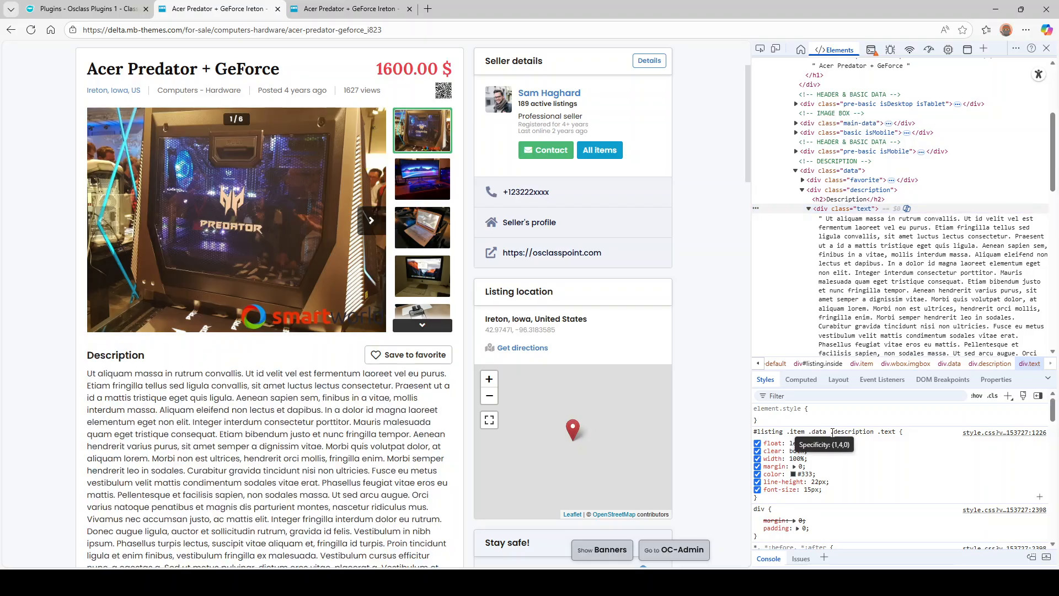
pyautogui.moveTo(832, 432); pyautogui.dragTo(893, 434)
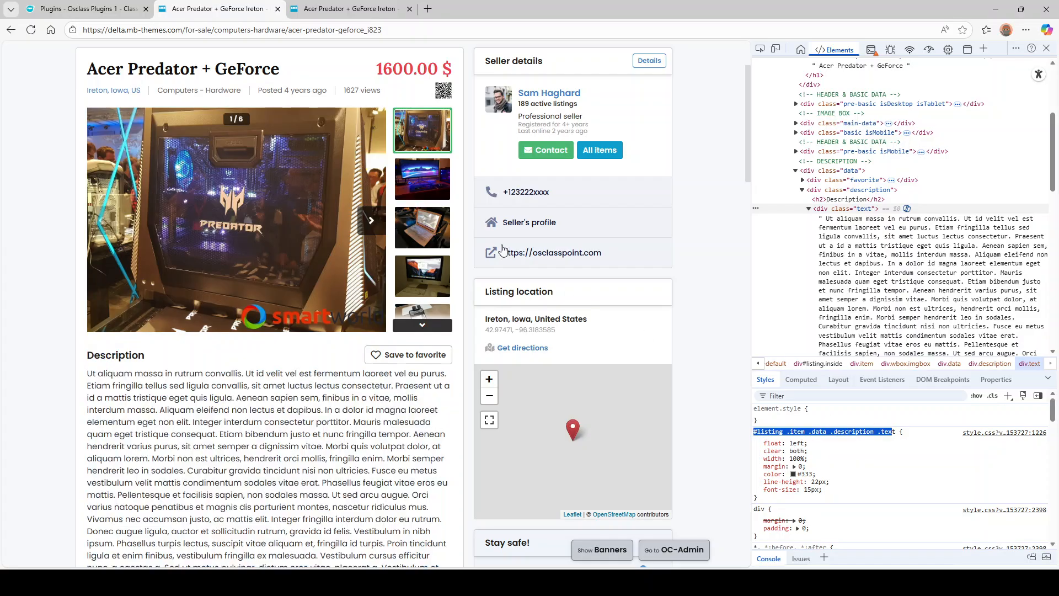
# - Append the selector to Item Description after a comma, trimming it to .description .text
pyautogui.click(89, 9)
pyautogui.click(461, 281)
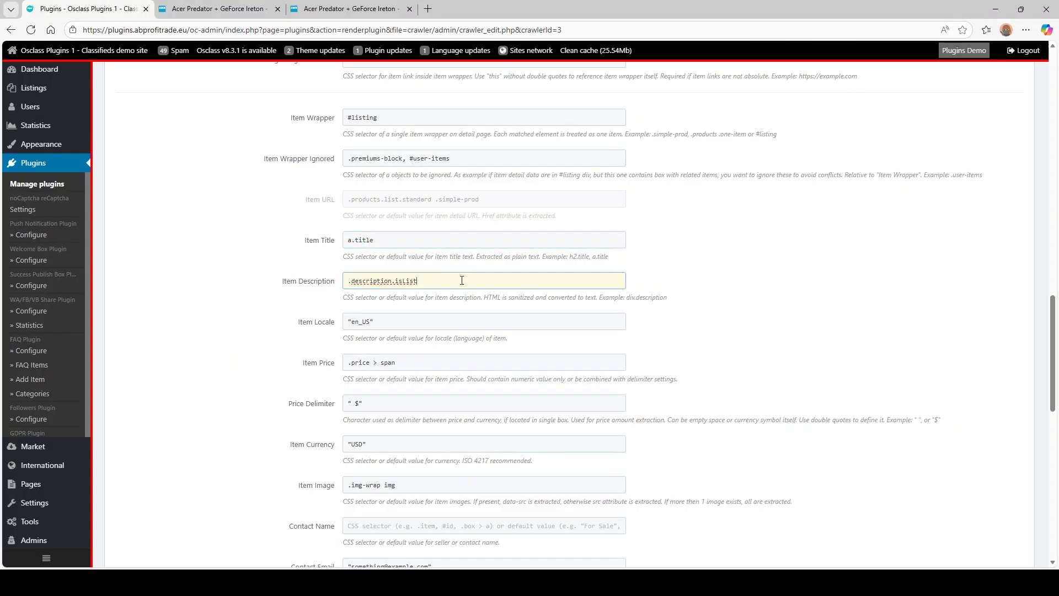
pyautogui.write(',')
pyautogui.write('#listing .item .data .description .text')
pyautogui.moveTo(500, 280); pyautogui.dragTo(429, 280)
pyautogui.press('Delete')
pyautogui.press('Delete')
pyautogui.write('.')
# - Inspect the listing's price element for Item Price and check the Price Delimiter value
pyautogui.scroll(-2, 307, 324)
pyautogui.click(399, 253)
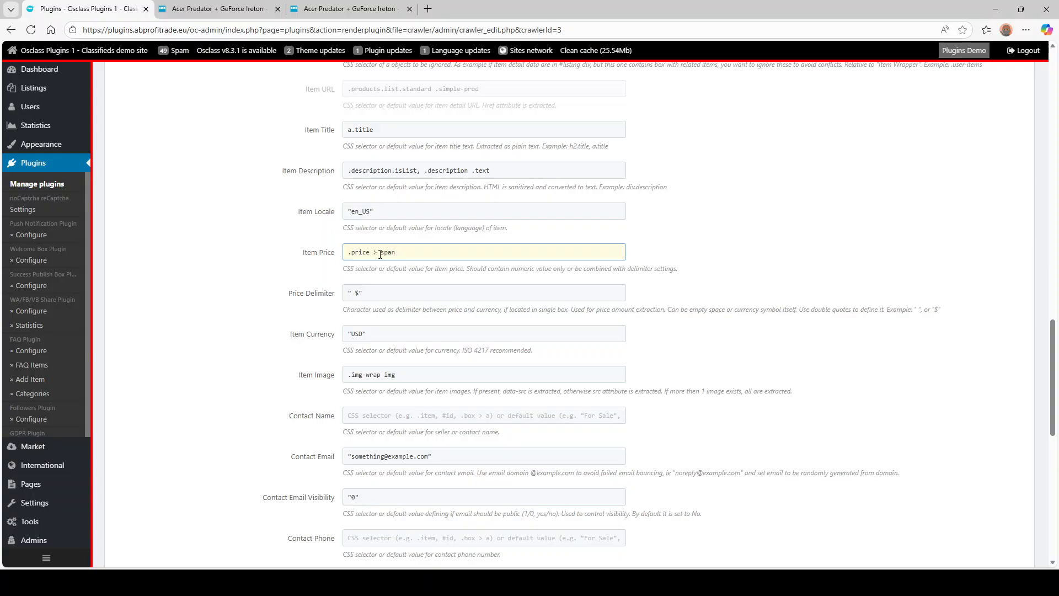
pyautogui.click(218, 9)
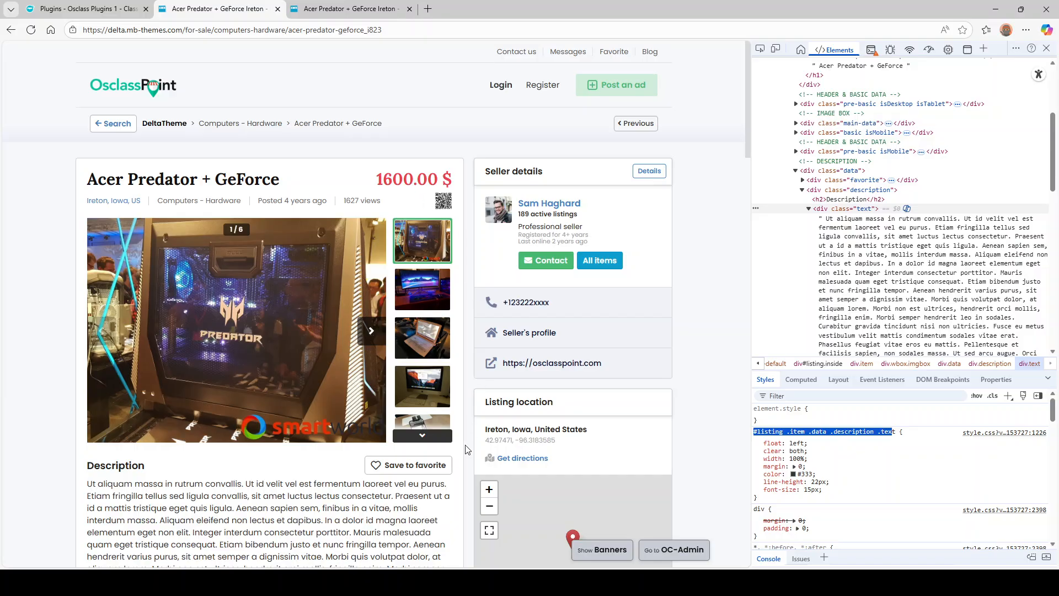
pyautogui.scroll(3, 909, 165)
pyautogui.click(945, 174)
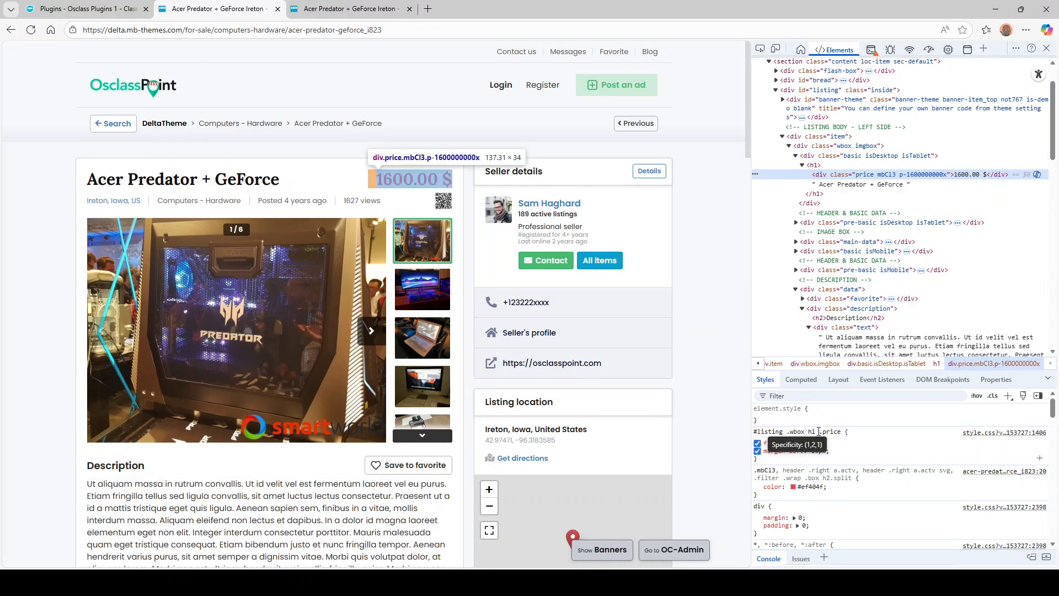
pyautogui.click(113, 9)
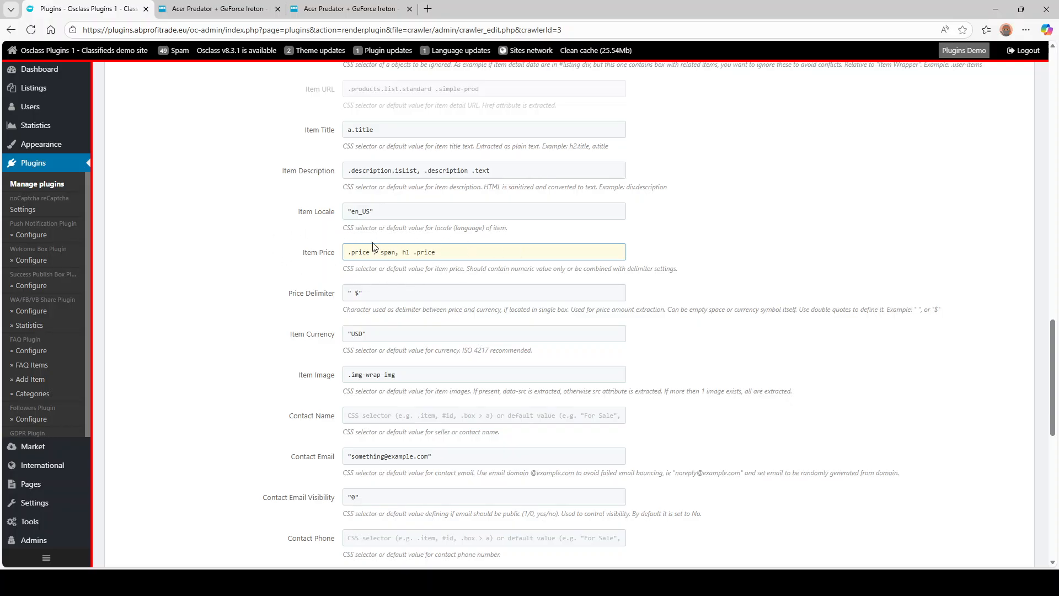
pyautogui.click(357, 296)
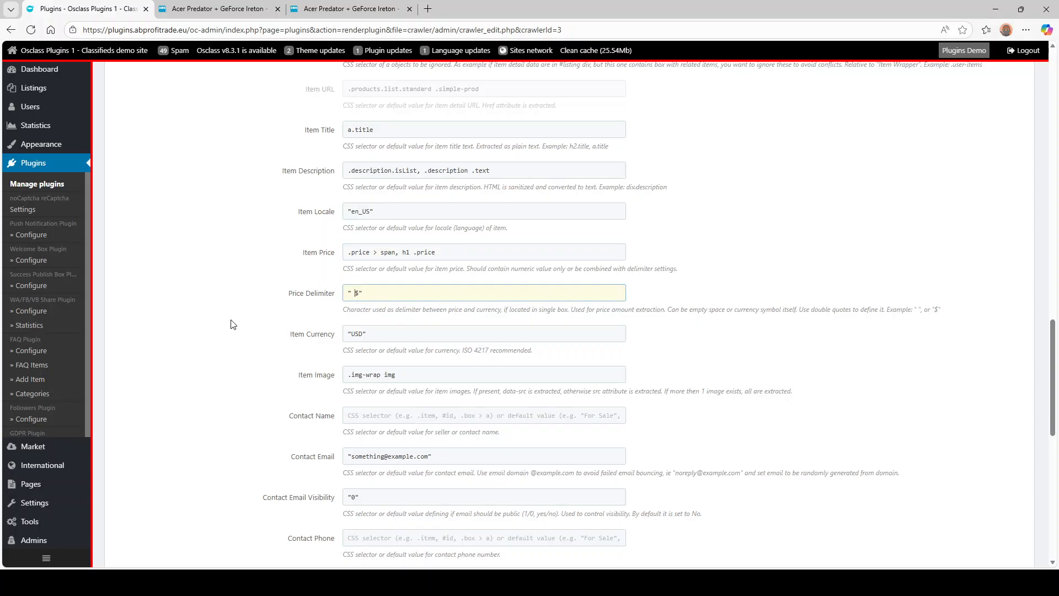
# - Copy the photo's .swiper-slide img selector and replace the Item Image value with it
pyautogui.scroll(-2, 330, 327)
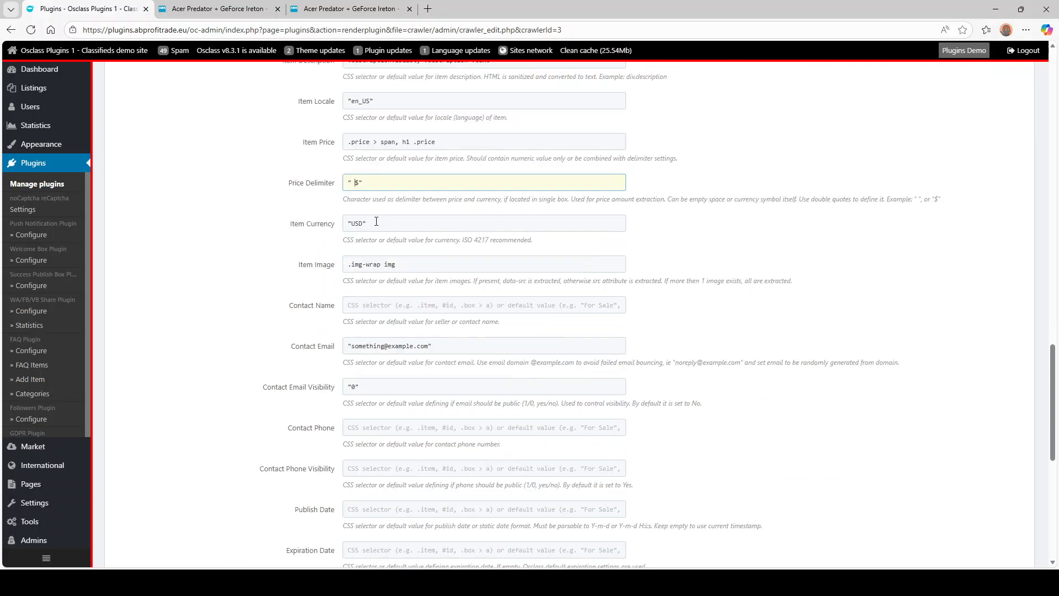
pyautogui.click(204, 11)
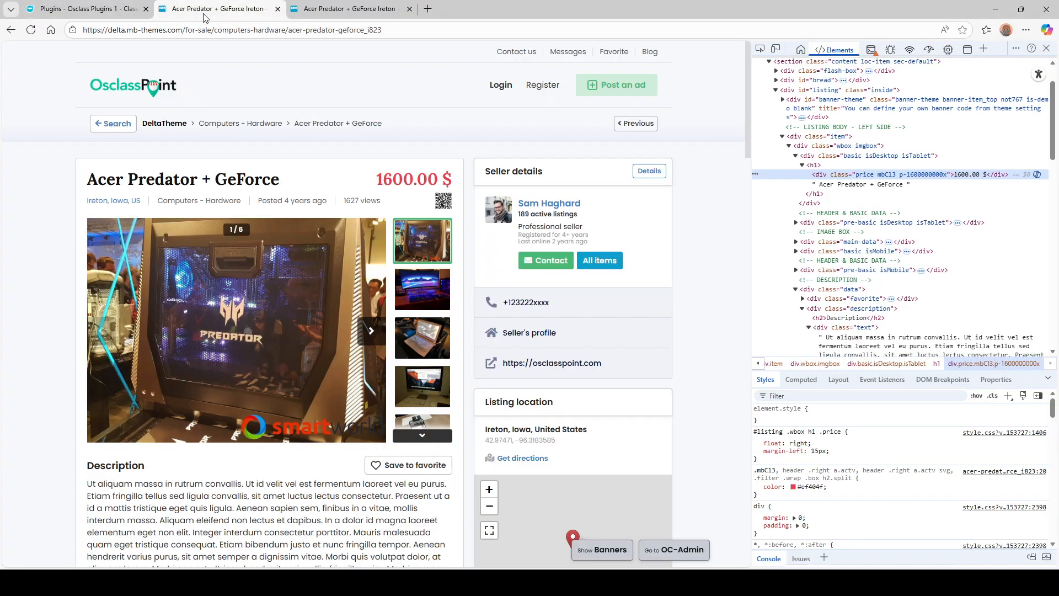
pyautogui.click(295, 517)
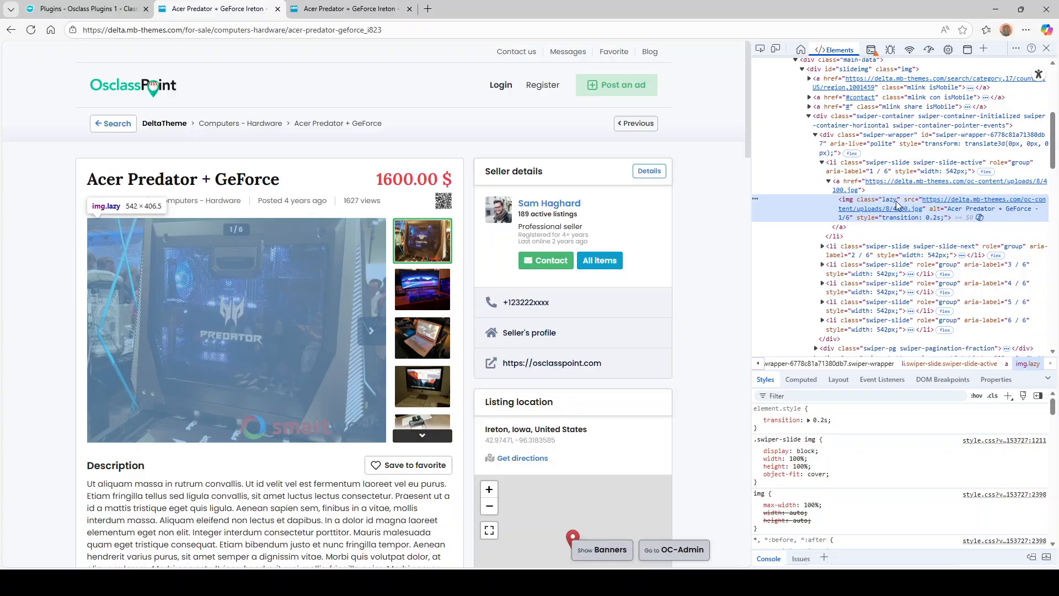
pyautogui.click(784, 439)
pyautogui.hotkey('ctrl', 'c')
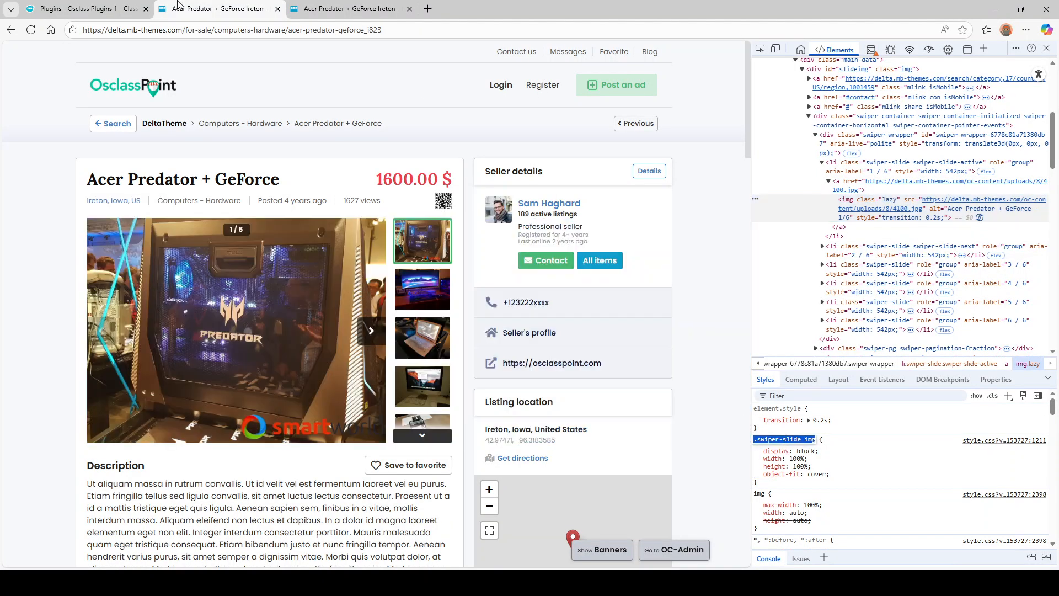
pyautogui.click(115, 6)
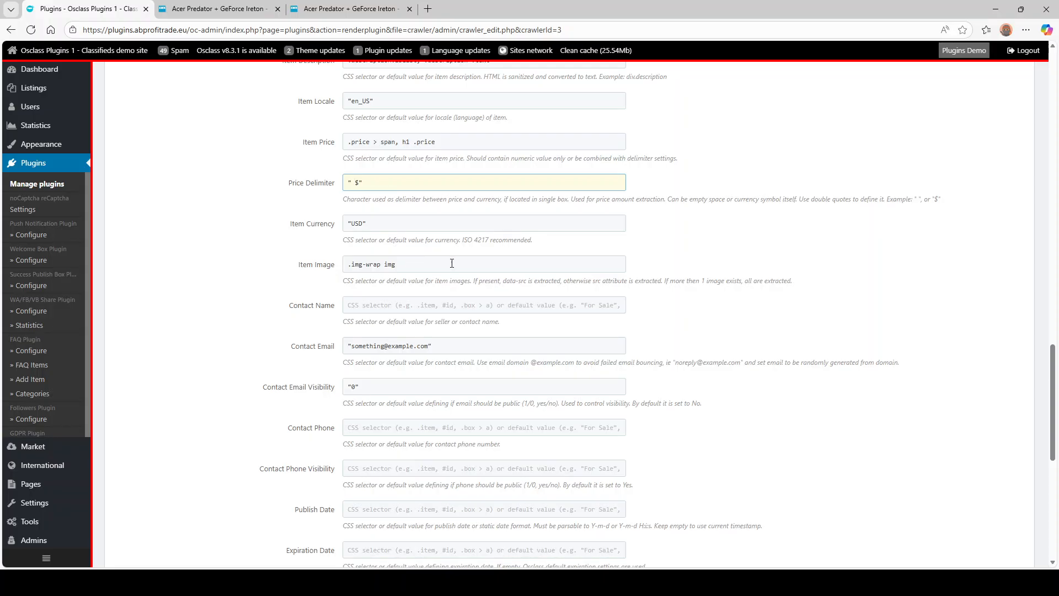
pyautogui.moveTo(452, 264); pyautogui.dragTo(169, 252)
pyautogui.hotkey('ctrl', 'v')
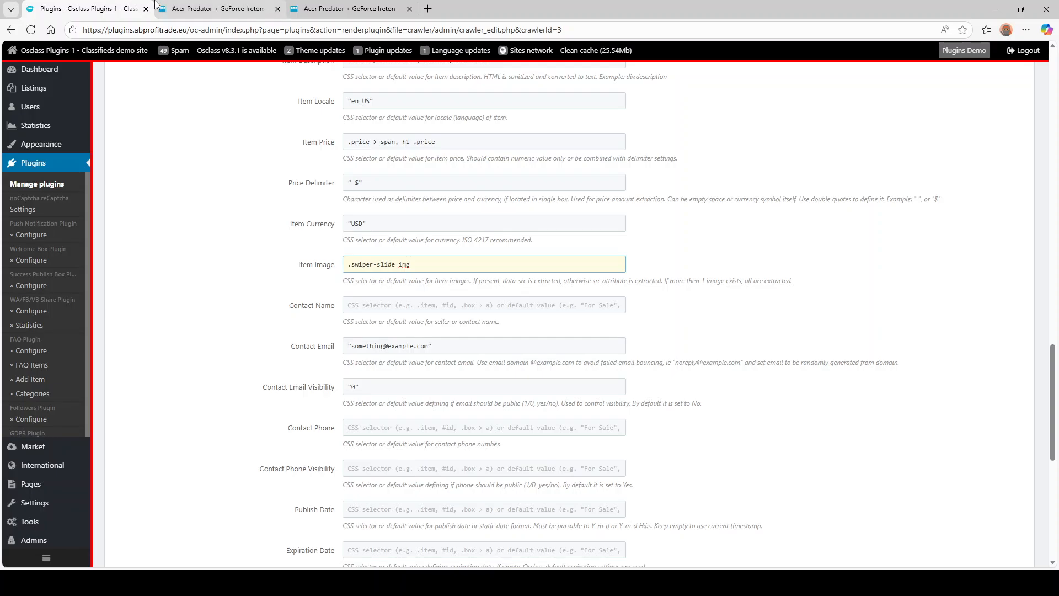
pyautogui.click(218, 8)
pyautogui.moveTo(909, 214)
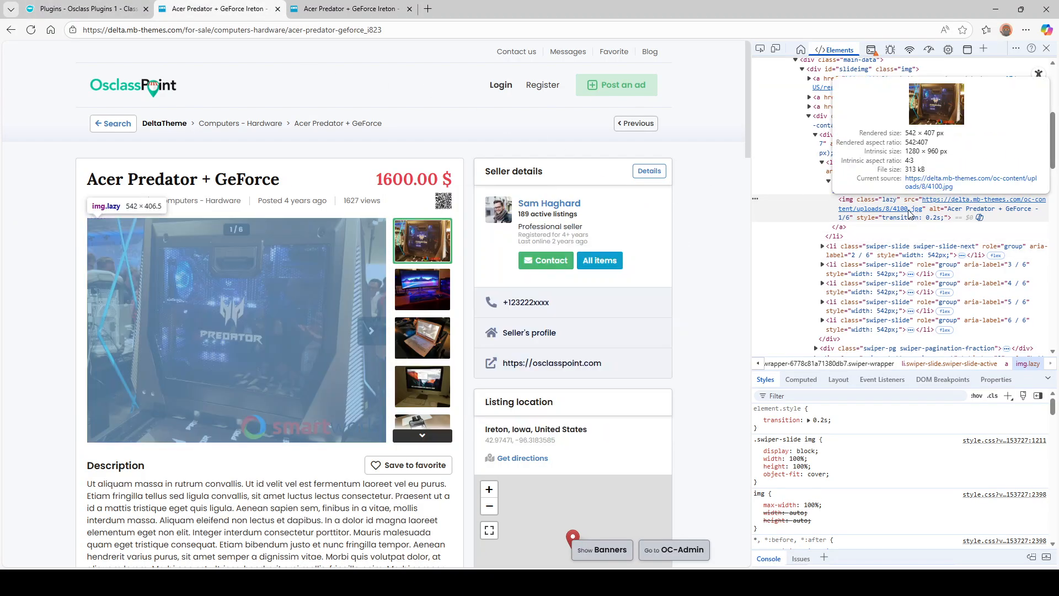
pyautogui.click(132, 9)
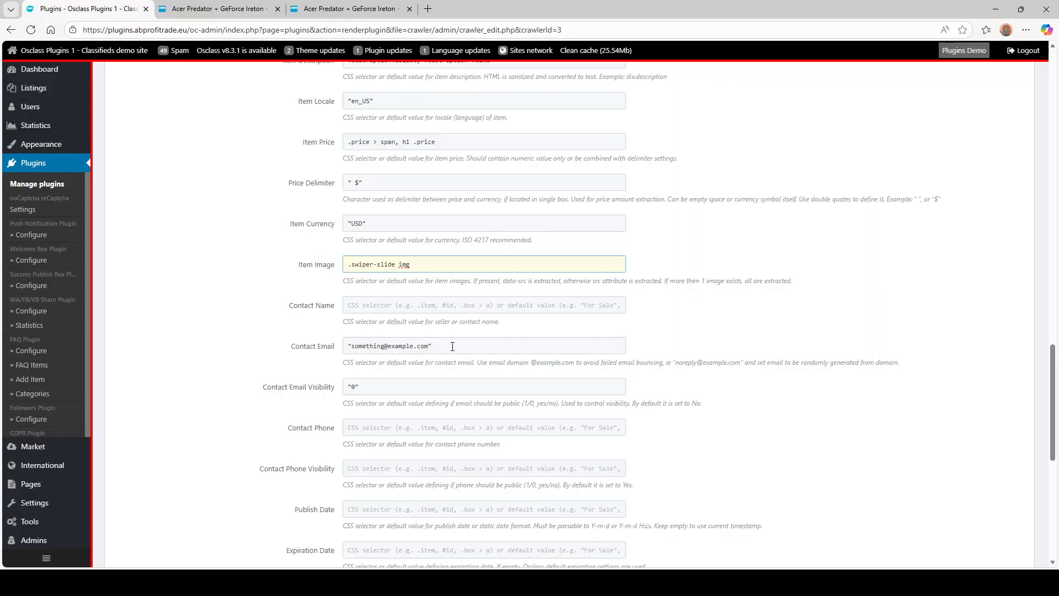
# - Copy the seller name's #seller .user-box .name selector into Contact Name
pyautogui.click(218, 8)
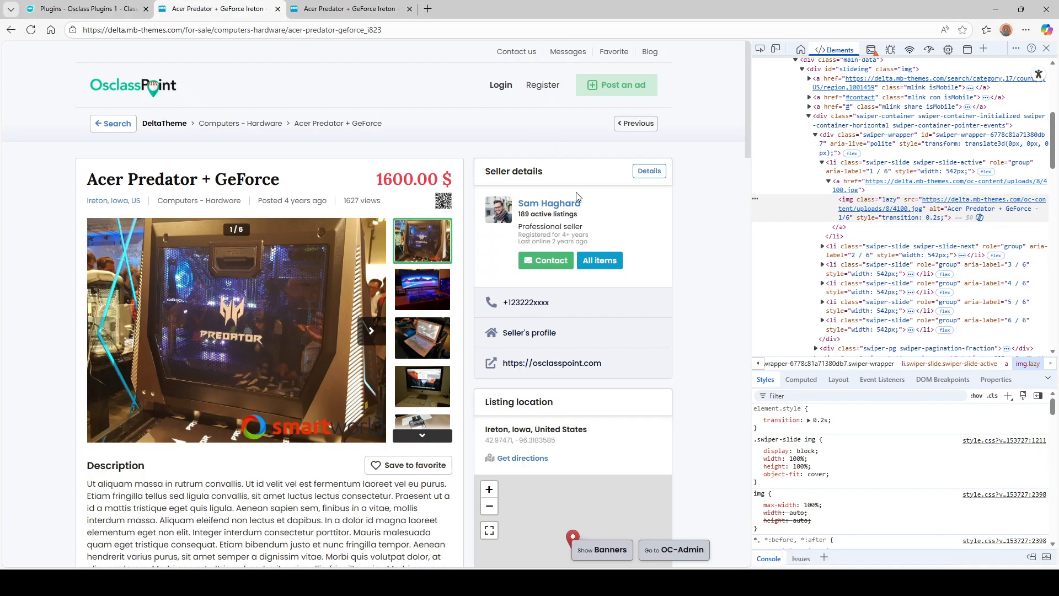
pyautogui.click(549, 204)
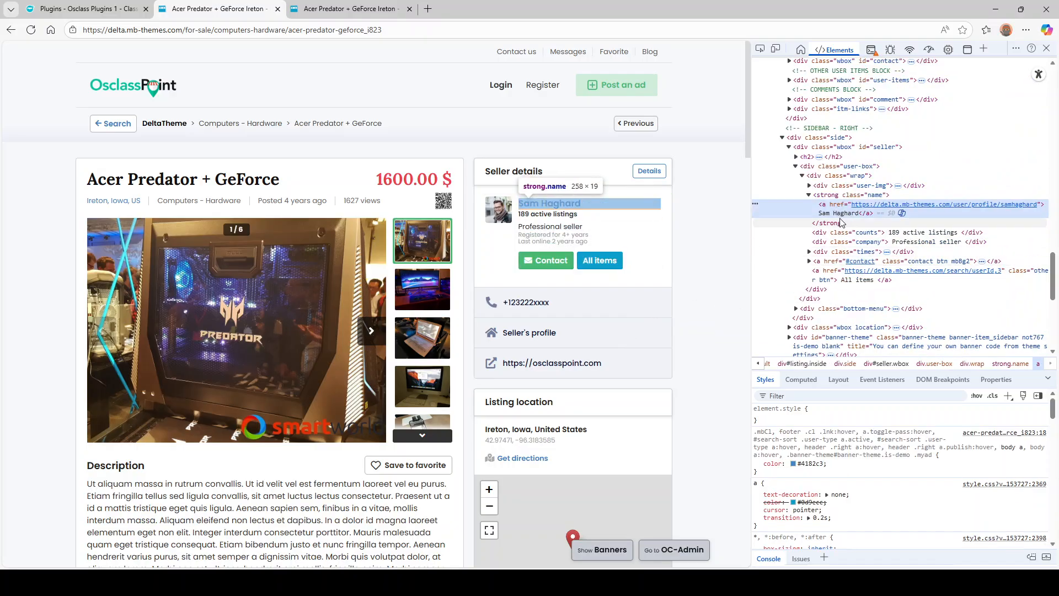
pyautogui.click(871, 198)
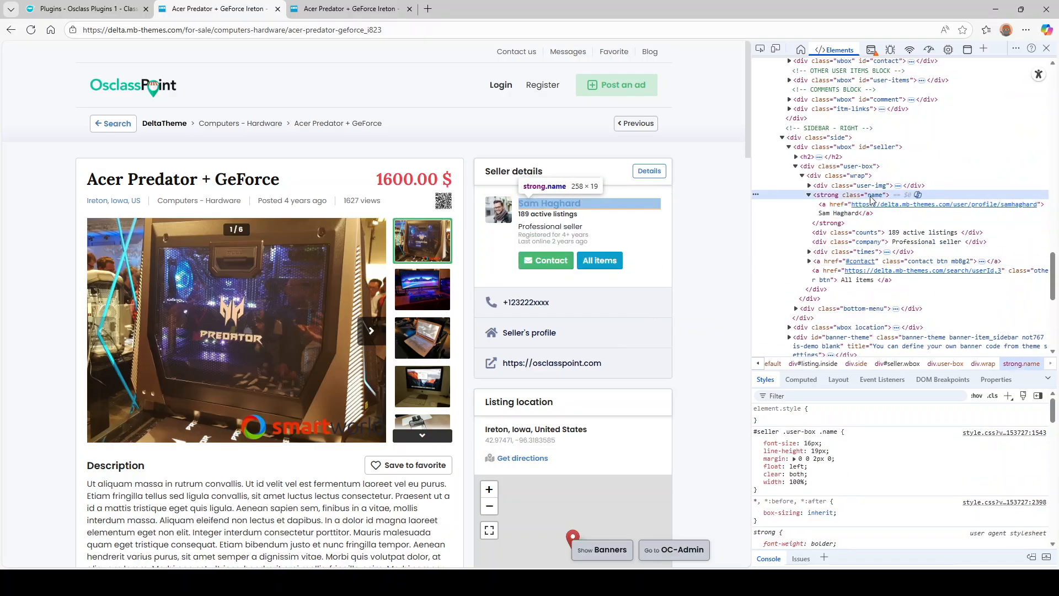
pyautogui.click(783, 433)
pyautogui.hotkey('ctrl', 'c')
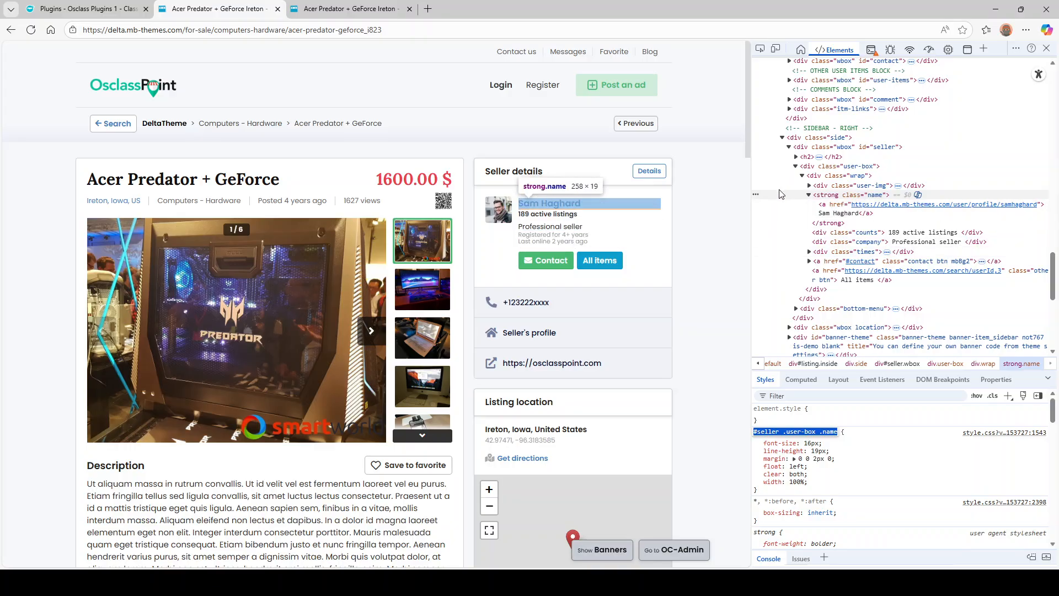
pyautogui.click(88, 9)
pyautogui.hotkey('ctrl', 'v')
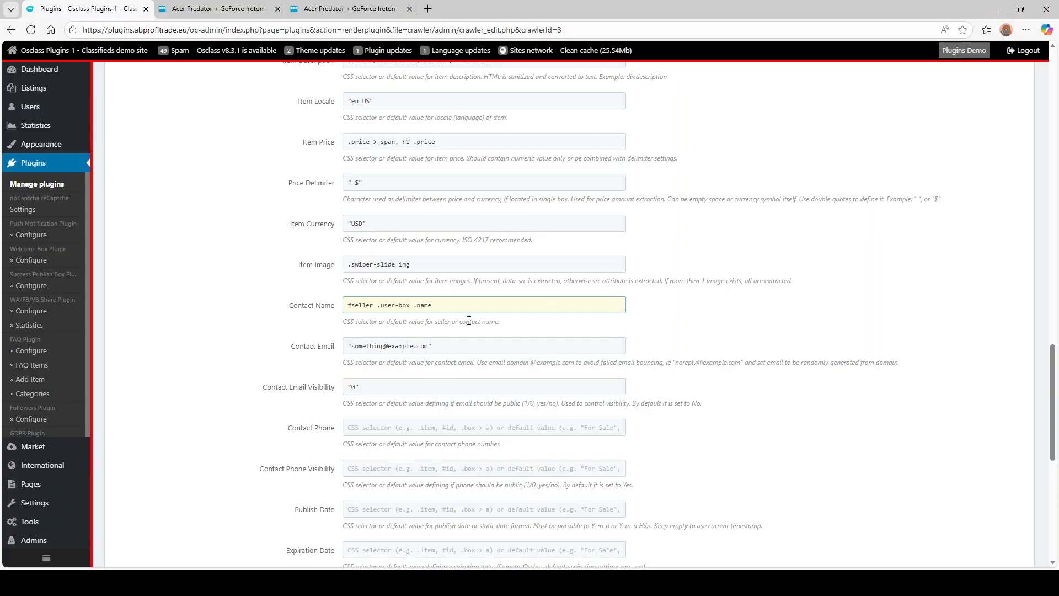
# - Set Contact Phone to the seller's #seller .bottom-menu a selector with .mobile added
pyautogui.scroll(-2, 305, 340)
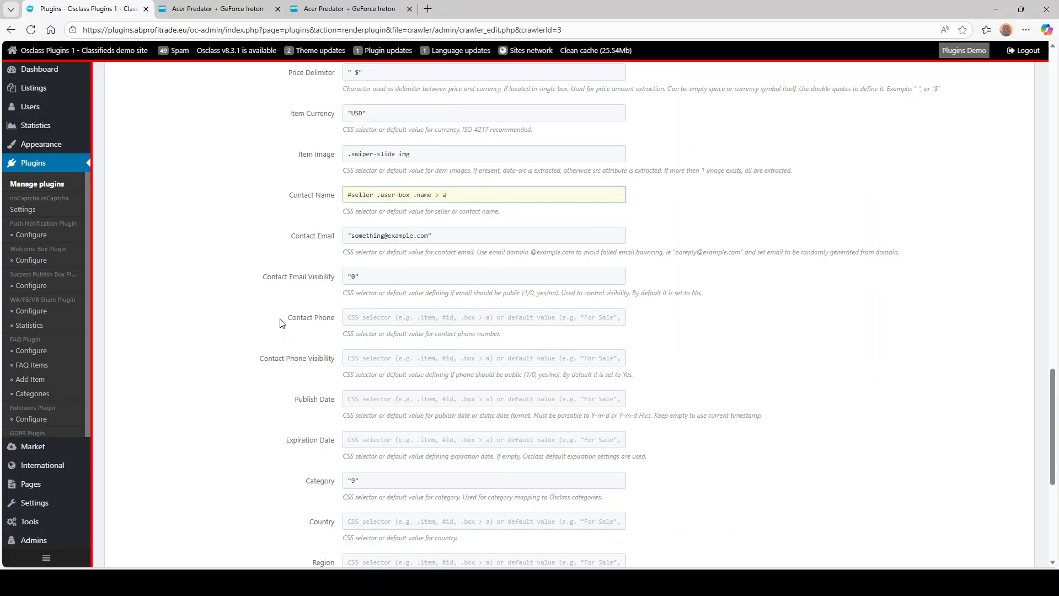
pyautogui.click(218, 8)
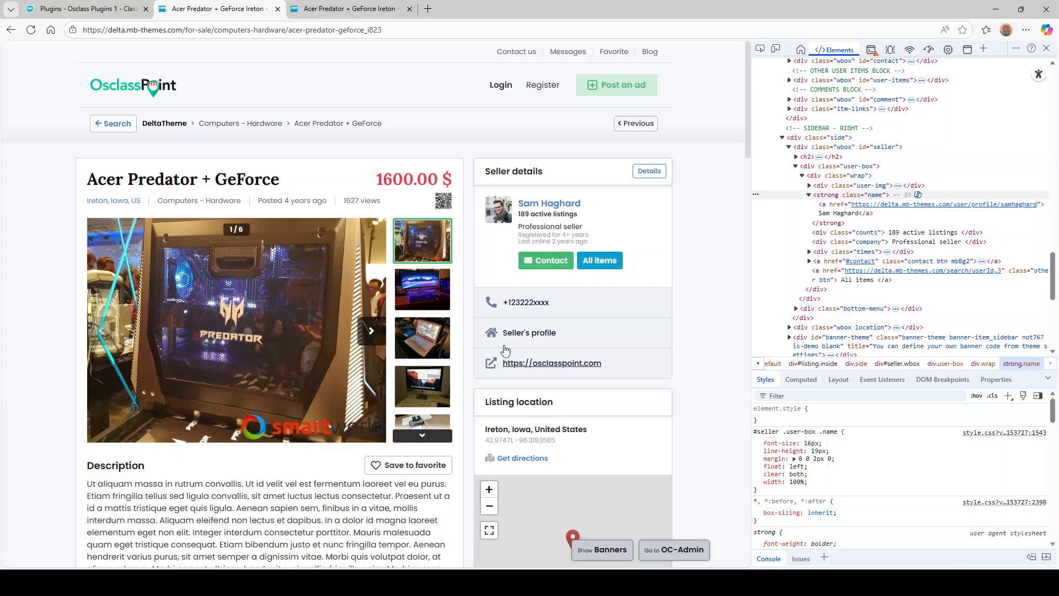
pyautogui.click(88, 9)
pyautogui.click(396, 323)
pyautogui.click(217, 9)
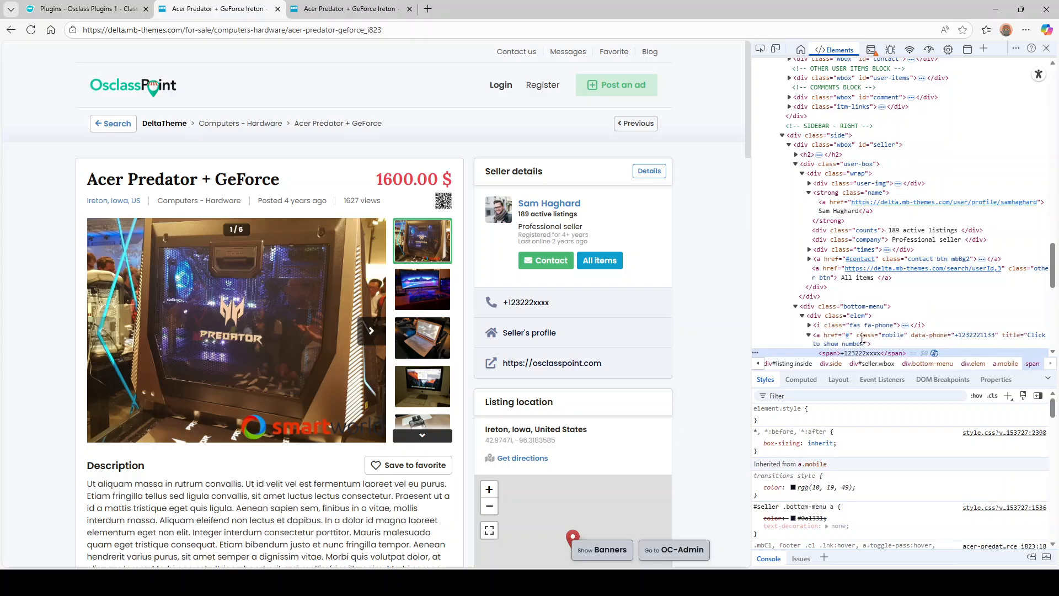
pyautogui.scroll(-2, 880, 286)
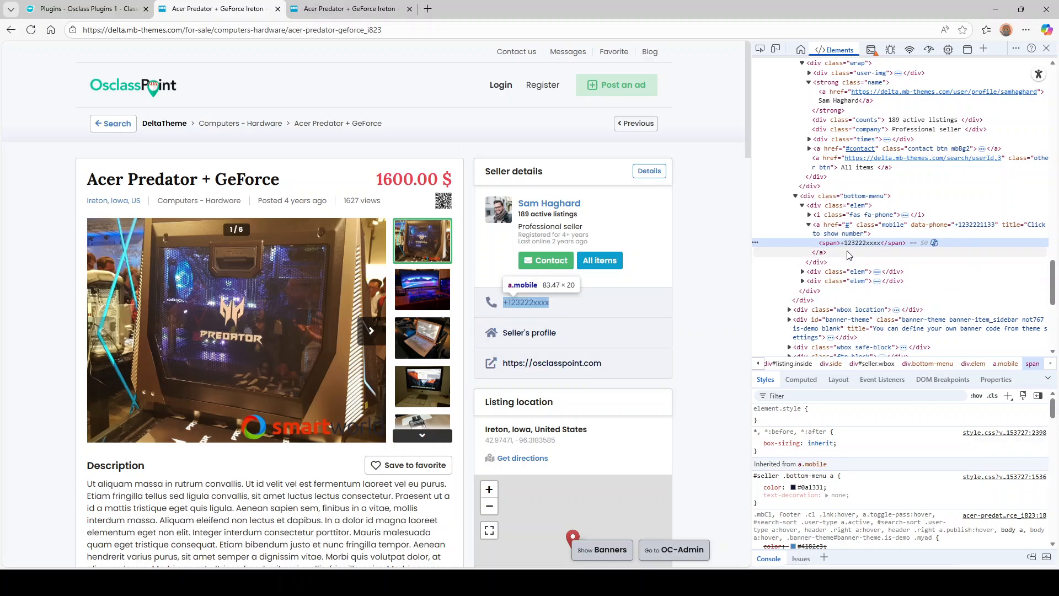
pyautogui.click(831, 229)
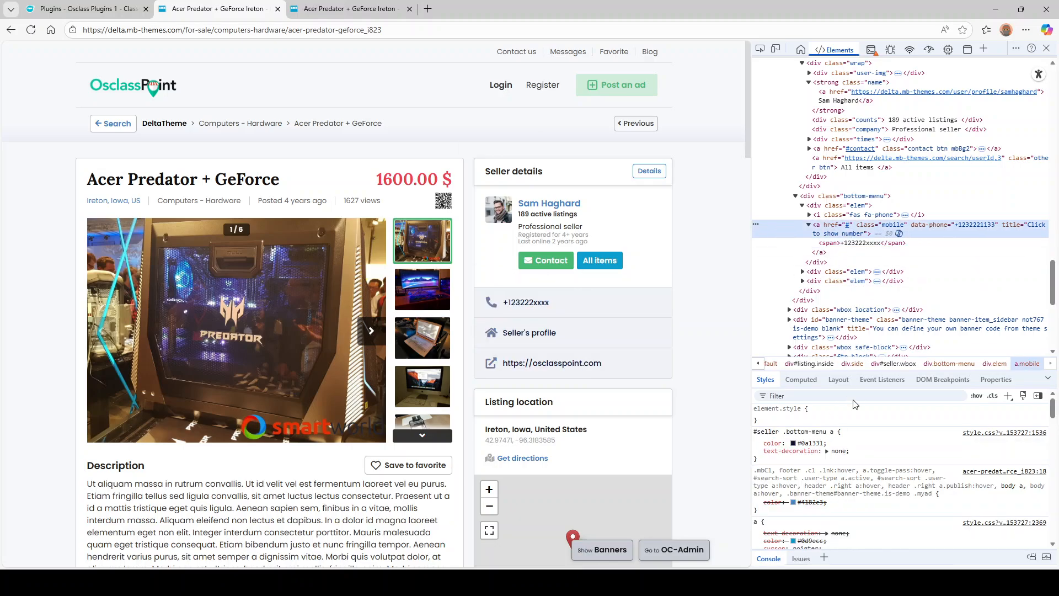
pyautogui.click(794, 431)
pyautogui.hotkey('ctrl', 'c')
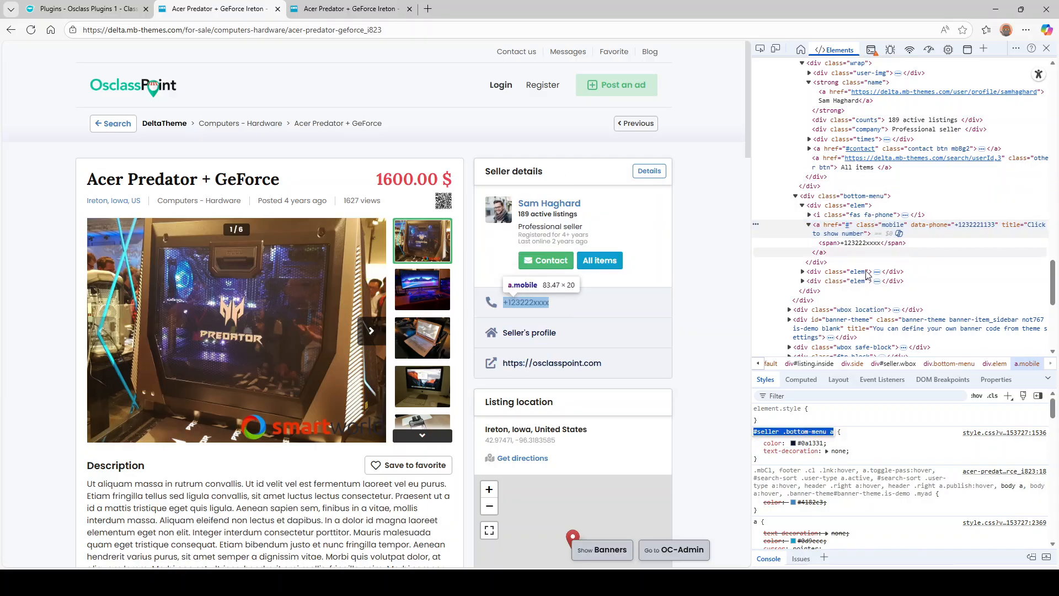
pyautogui.click(97, 5)
pyautogui.hotkey('ctrl', 'v')
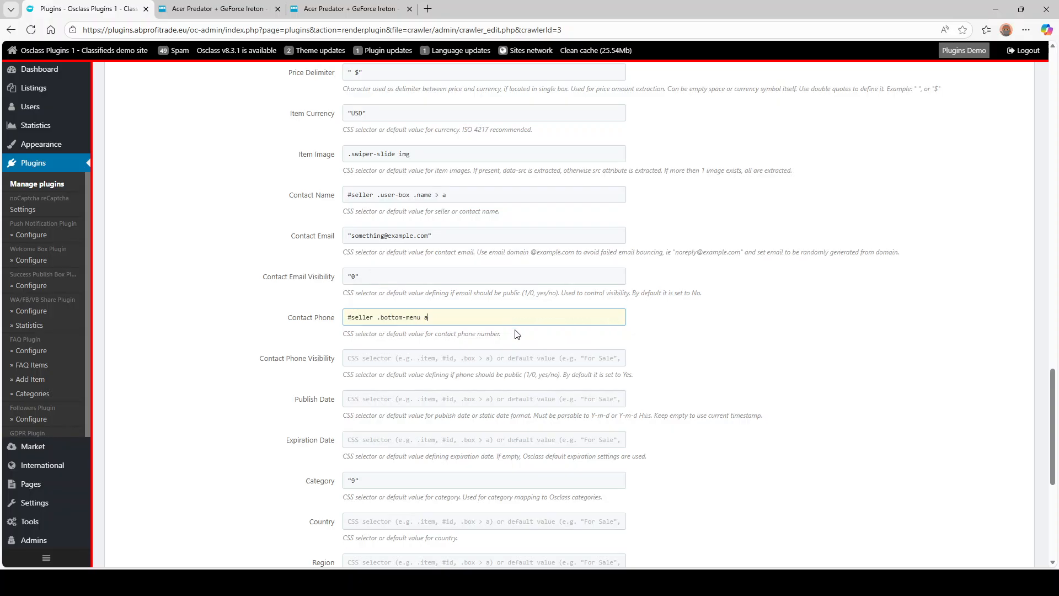
pyautogui.write('.mobile')
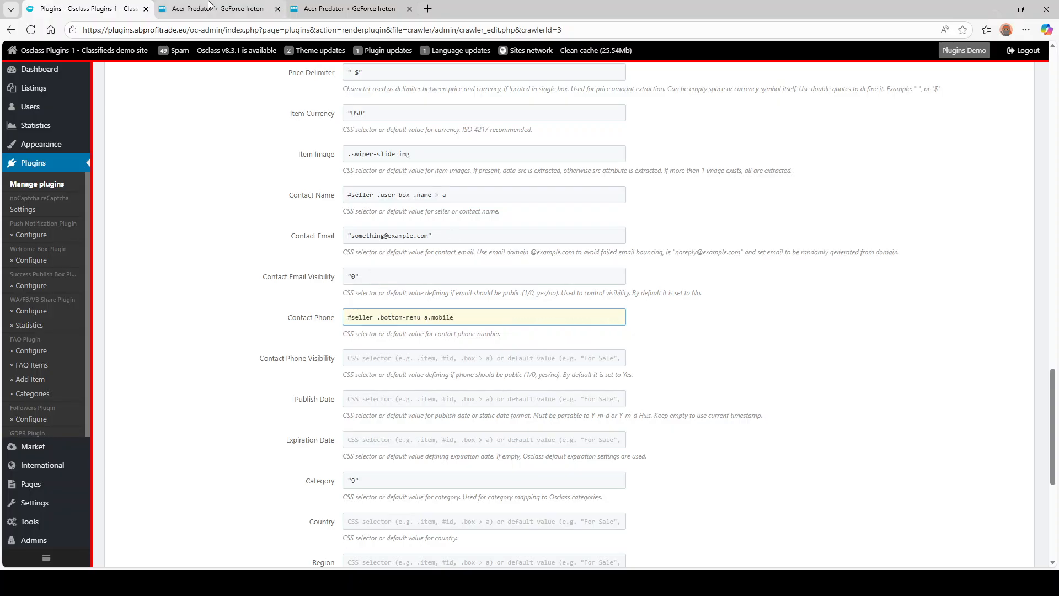
# - Set Contact Phone Visibility to "1"
pyautogui.click(220, 9)
pyautogui.click(95, 6)
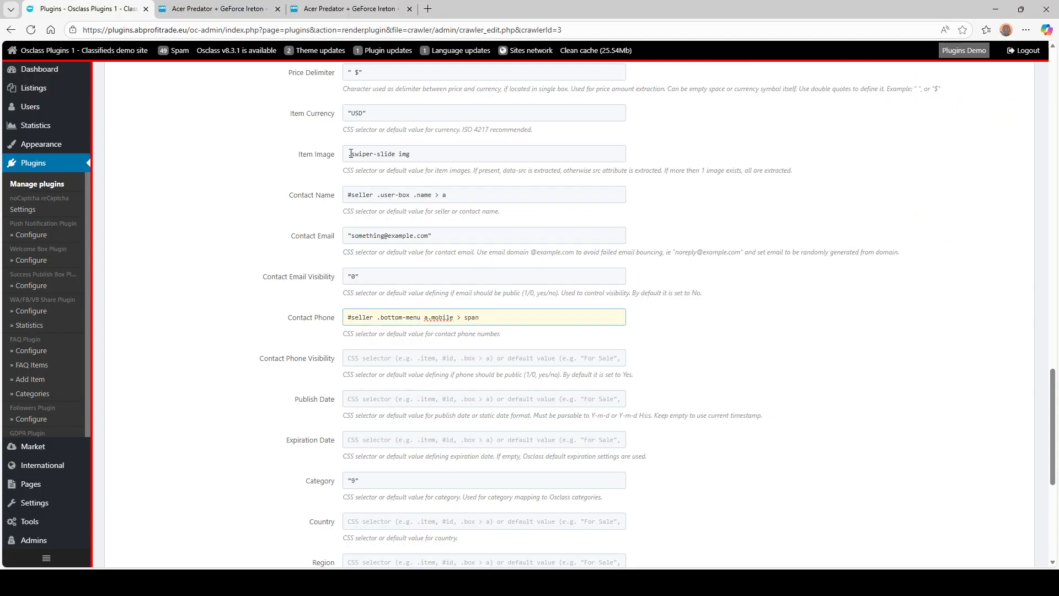
pyautogui.click(458, 355)
pyautogui.write('"')
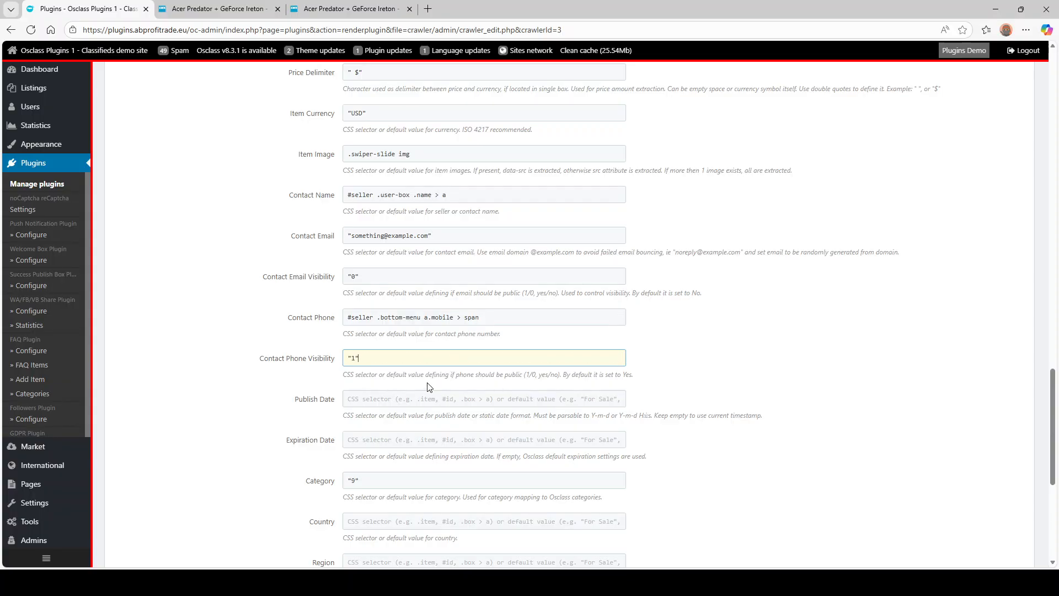
pyautogui.write('1"')
pyautogui.click(416, 394)
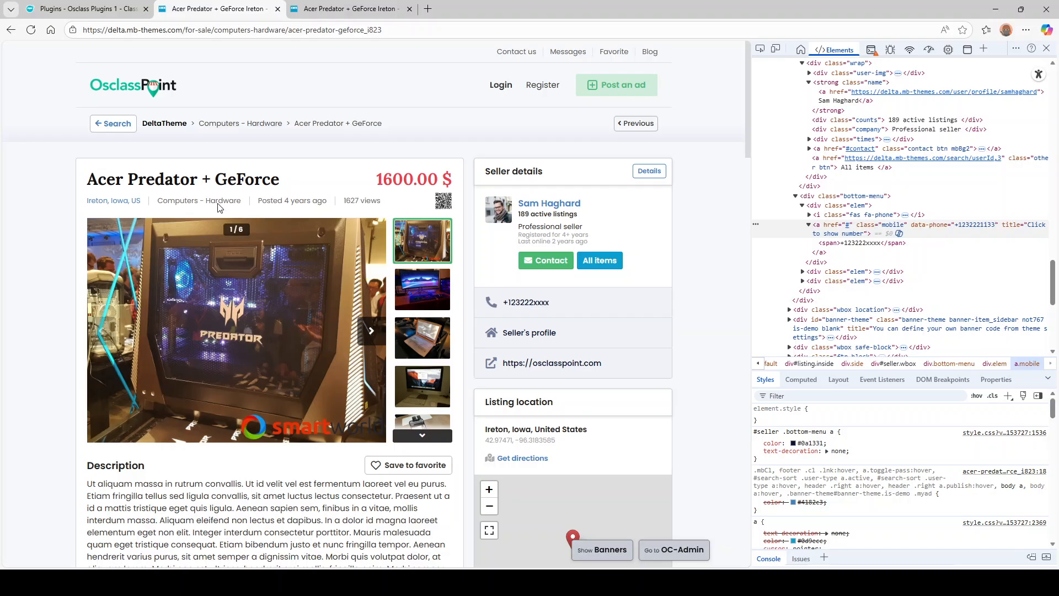
# - Inspect the listing's category and paste its .pre-basic block selector before "9" in Category
pyautogui.moveTo(281, 202); pyautogui.dragTo(323, 201)
pyautogui.click(96, 9)
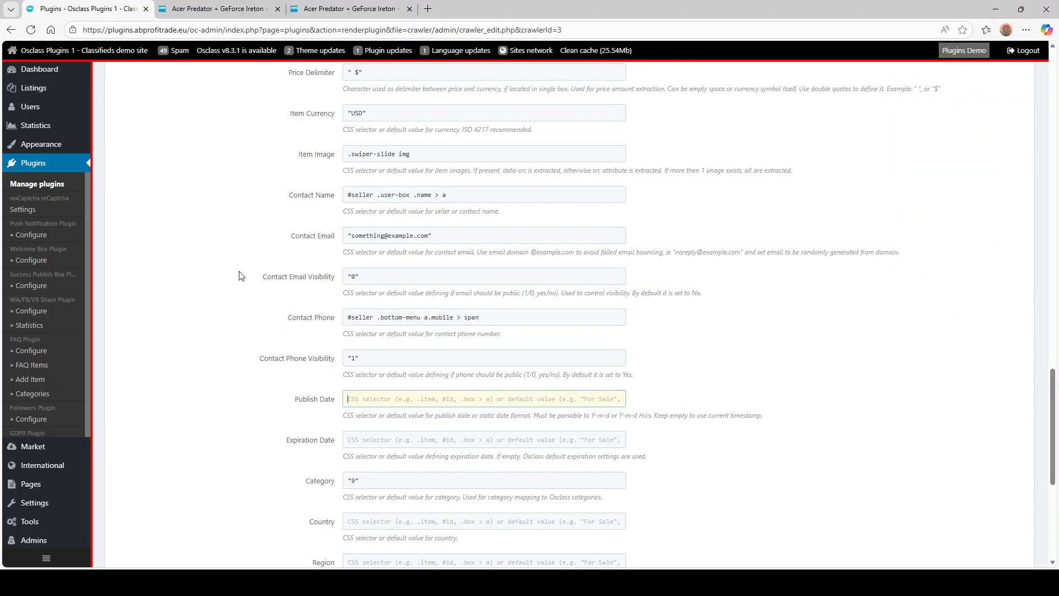
pyautogui.scroll(-2, 241, 275)
pyautogui.scroll(-2, 308, 331)
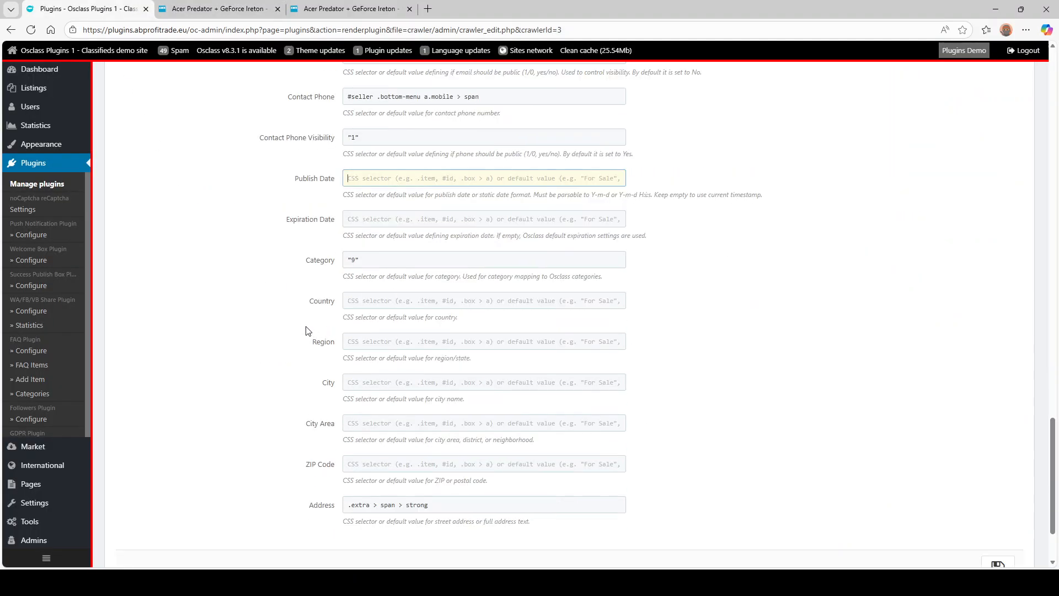
pyautogui.click(216, 8)
pyautogui.click(197, 218)
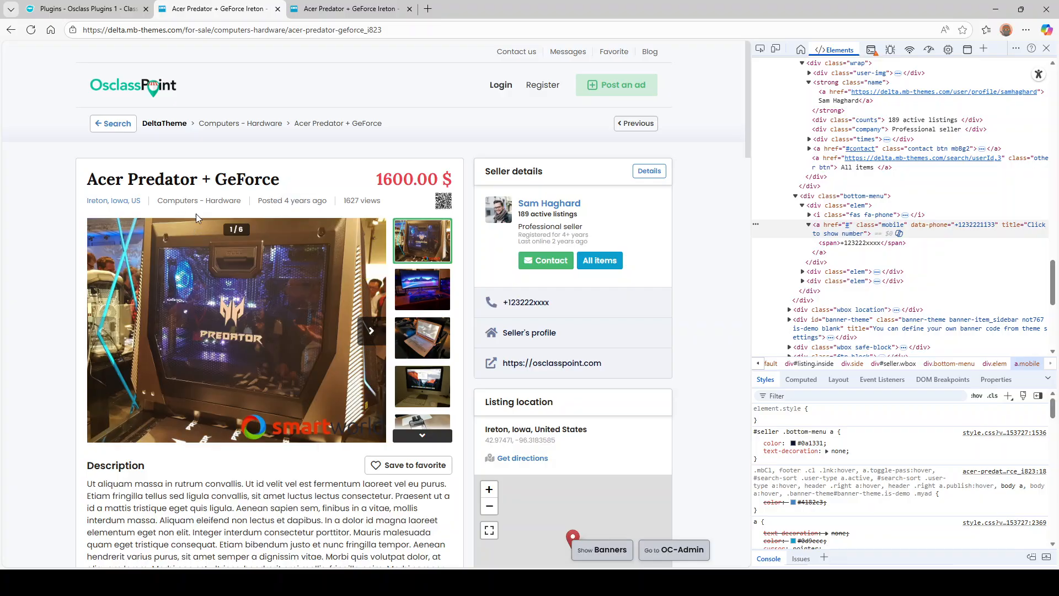
pyautogui.click(247, 438)
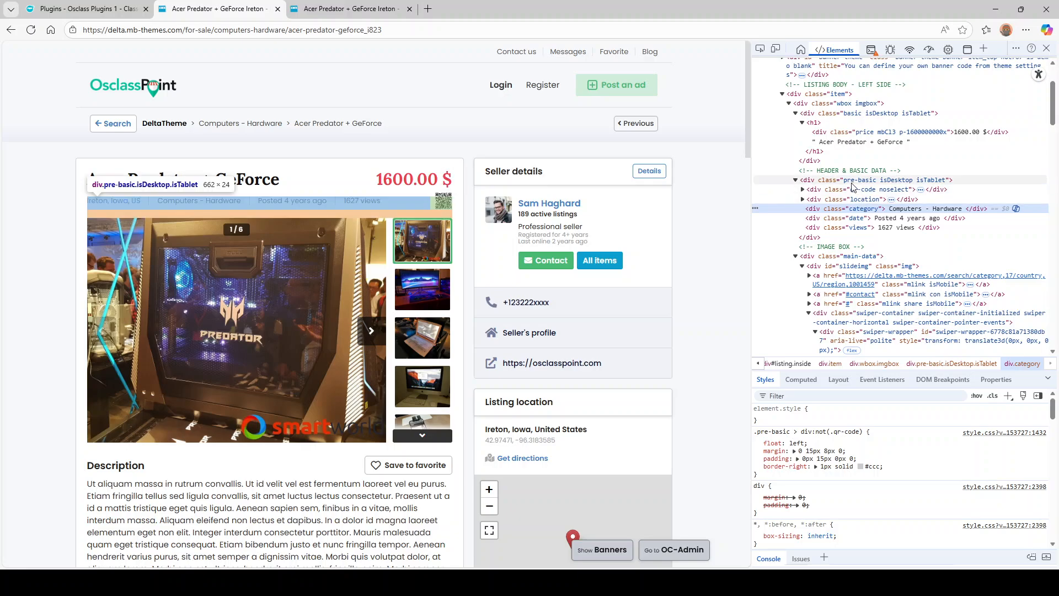
pyautogui.click(854, 180)
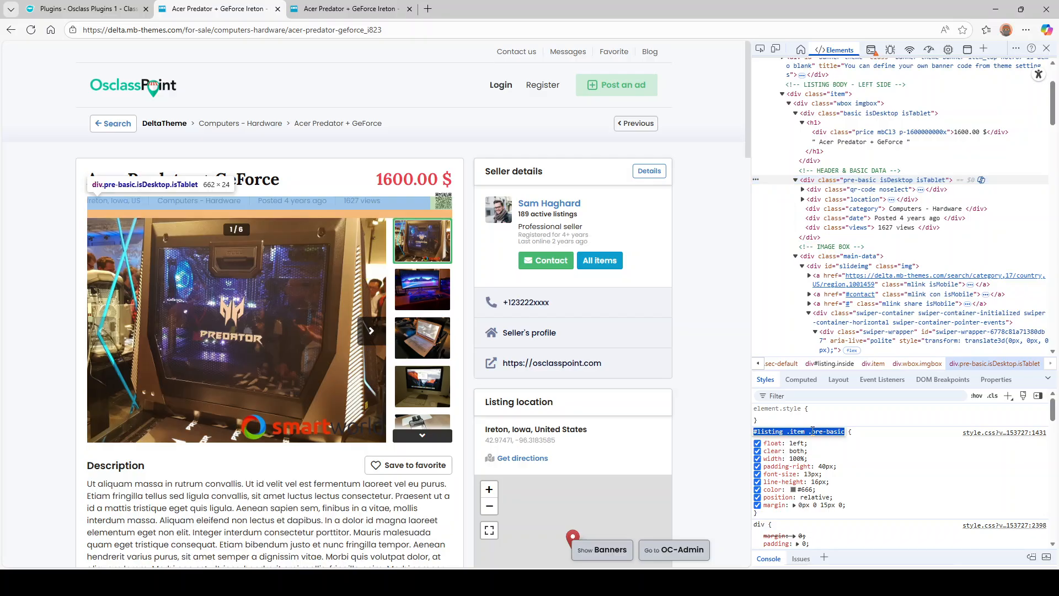
pyautogui.click(85, 9)
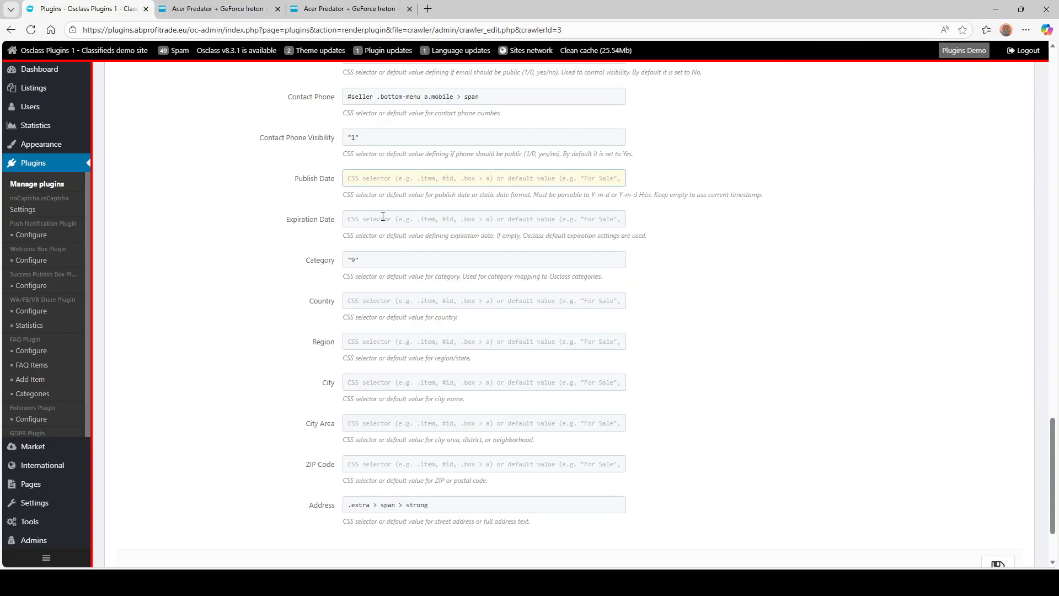
pyautogui.click(344, 260)
pyautogui.write('#listing .item .pre-basic')
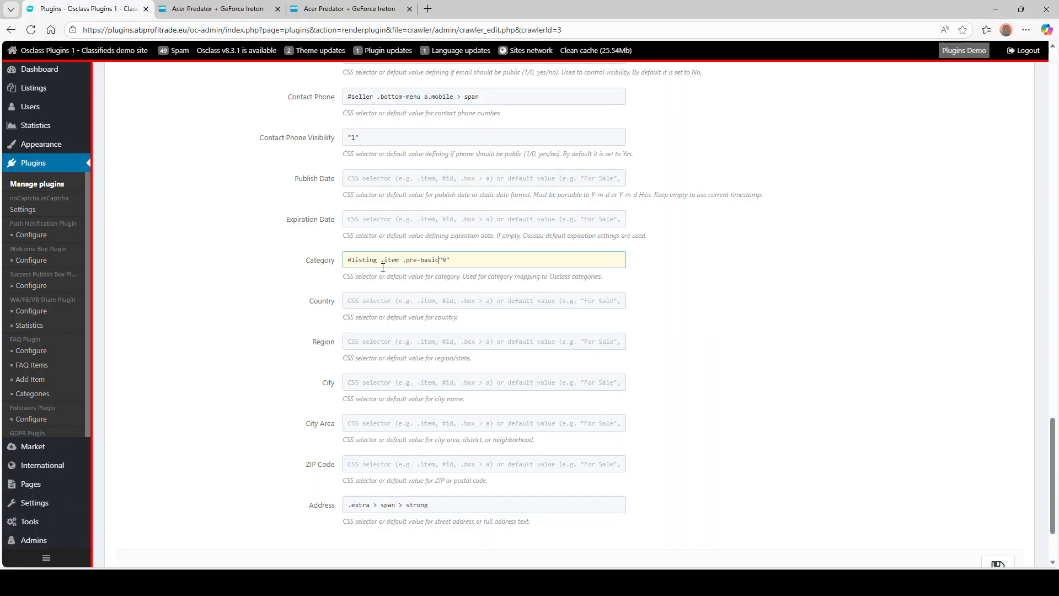
# - Add > .category and strip the #listing prefix so Category reads .item .pre-basic > .category, "9"
pyautogui.click(218, 9)
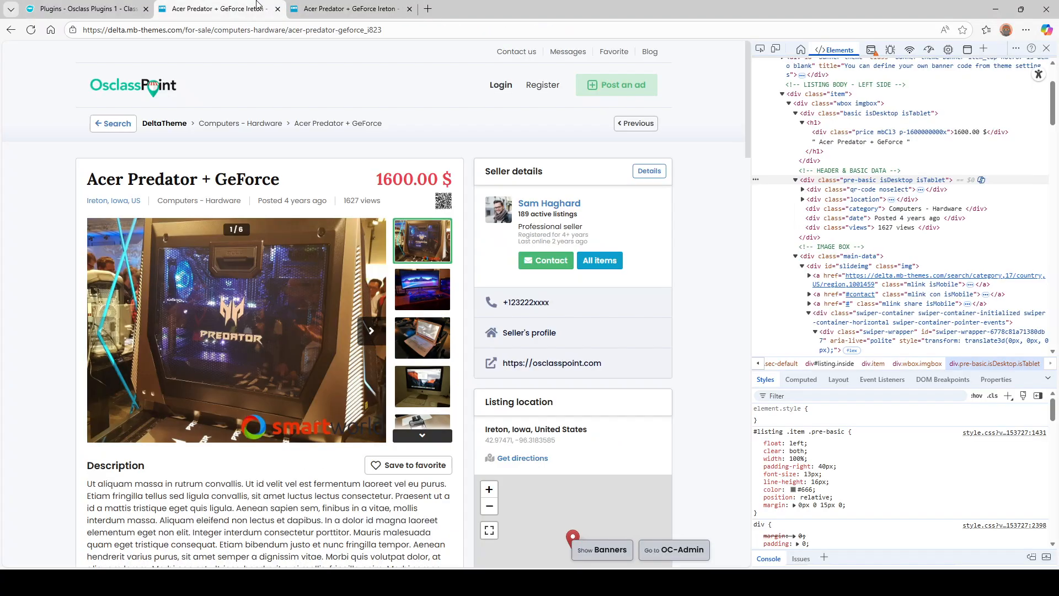
pyautogui.click(863, 209)
pyautogui.click(88, 9)
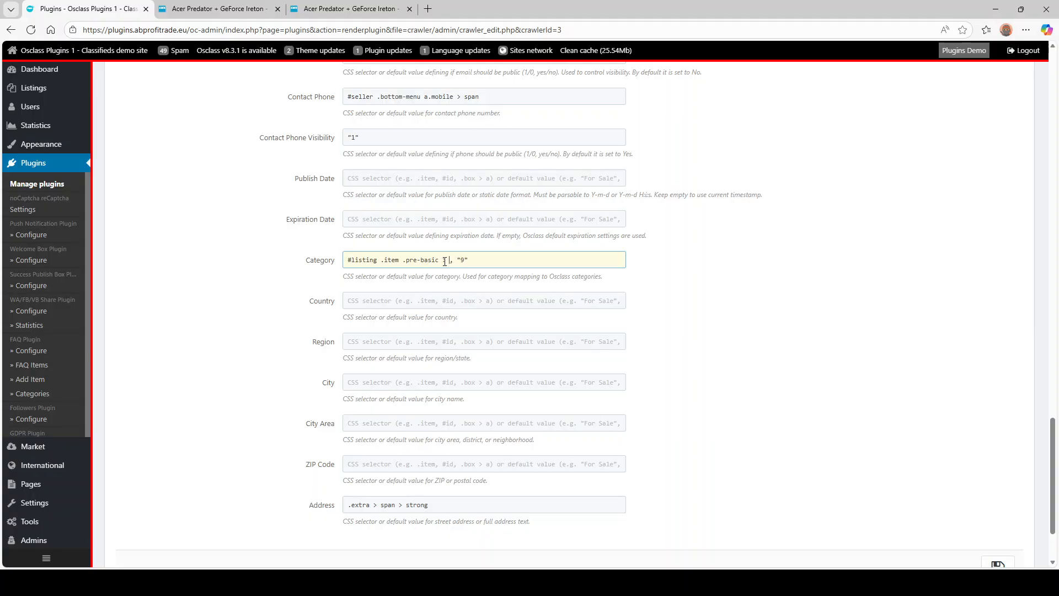
pyautogui.write('.category')
pyautogui.moveTo(379, 259); pyautogui.dragTo(348, 259)
pyautogui.press('BackSpace')
pyautogui.press('Delete')
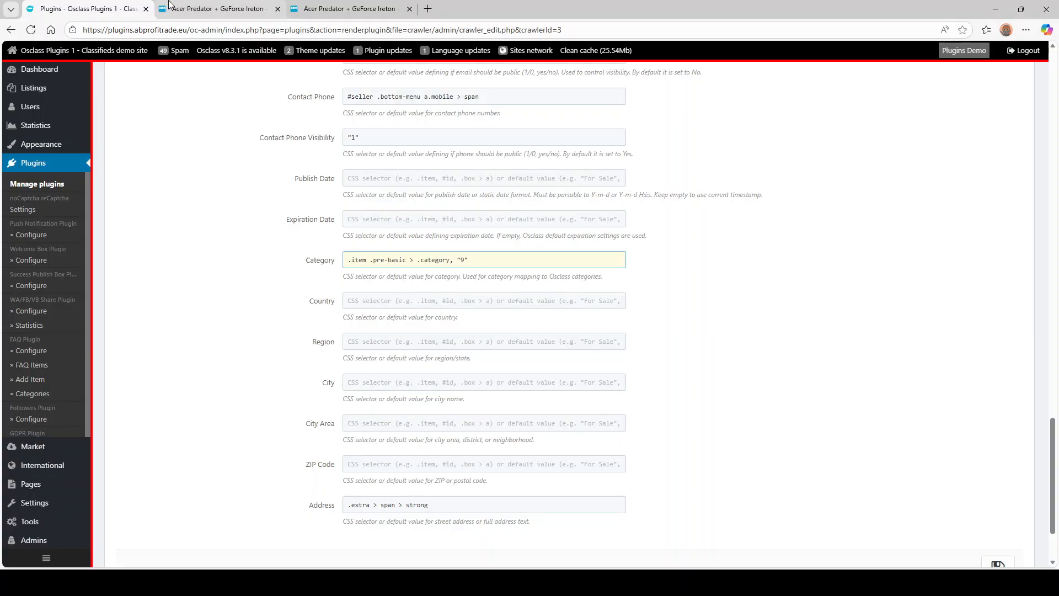
pyautogui.click(220, 9)
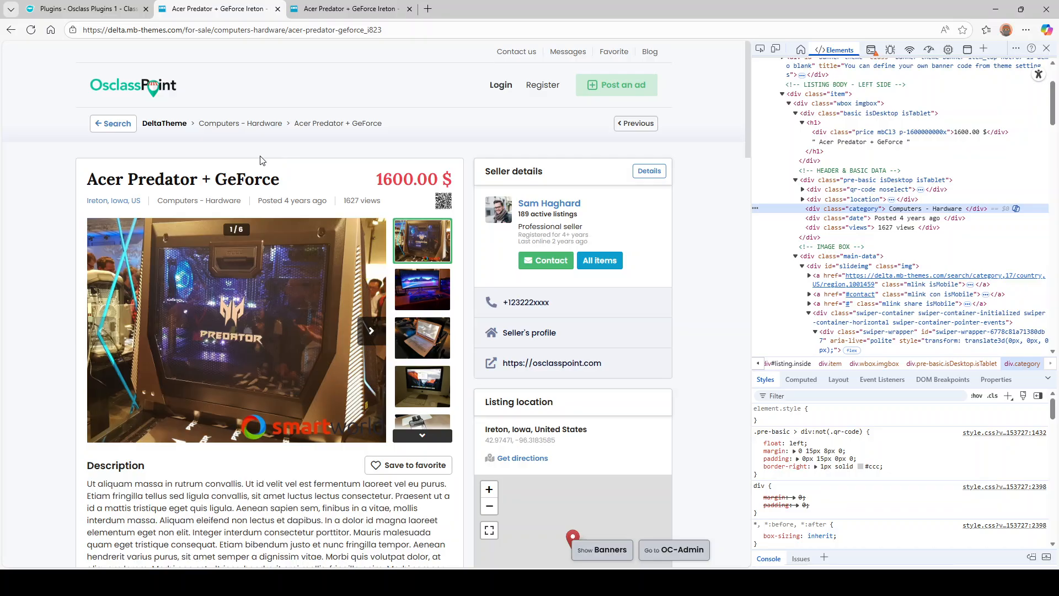
# - Inspect the listing's location box and copy its .wbox.location rule selector
pyautogui.scroll(-2, 264, 161)
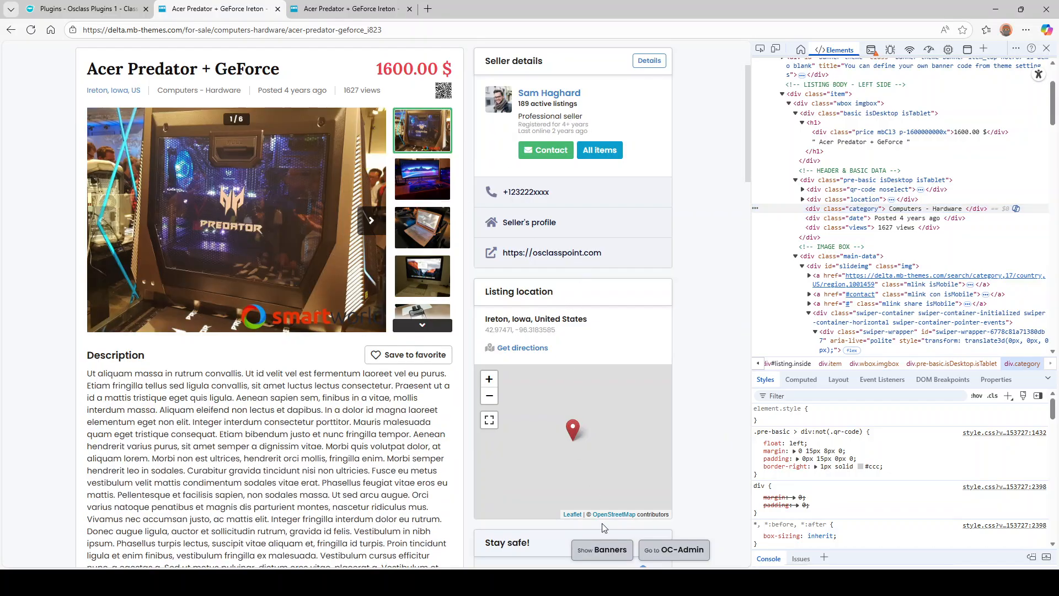
pyautogui.click(601, 549)
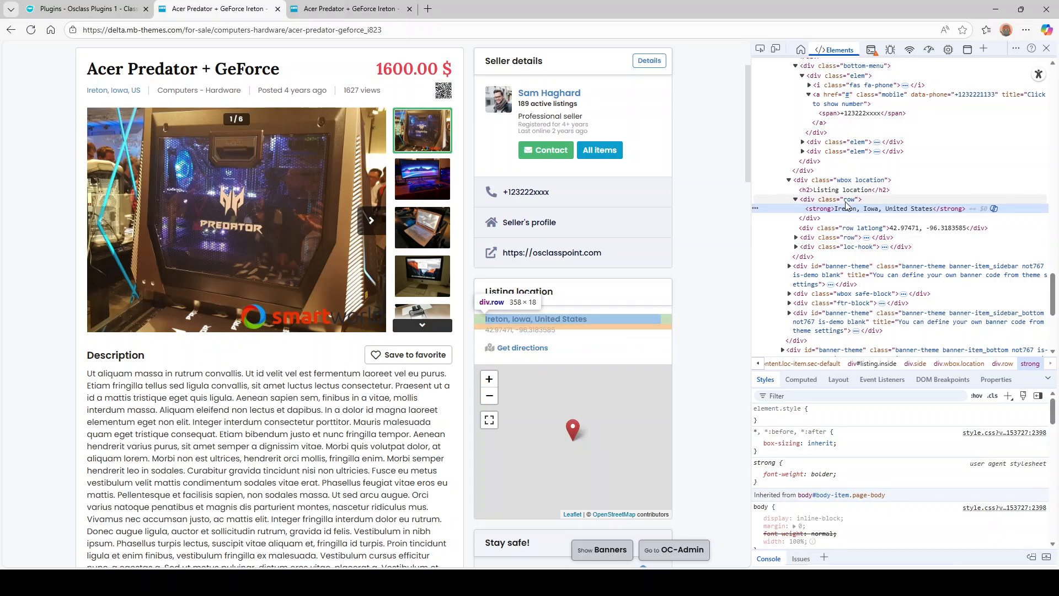
pyautogui.press('Up')
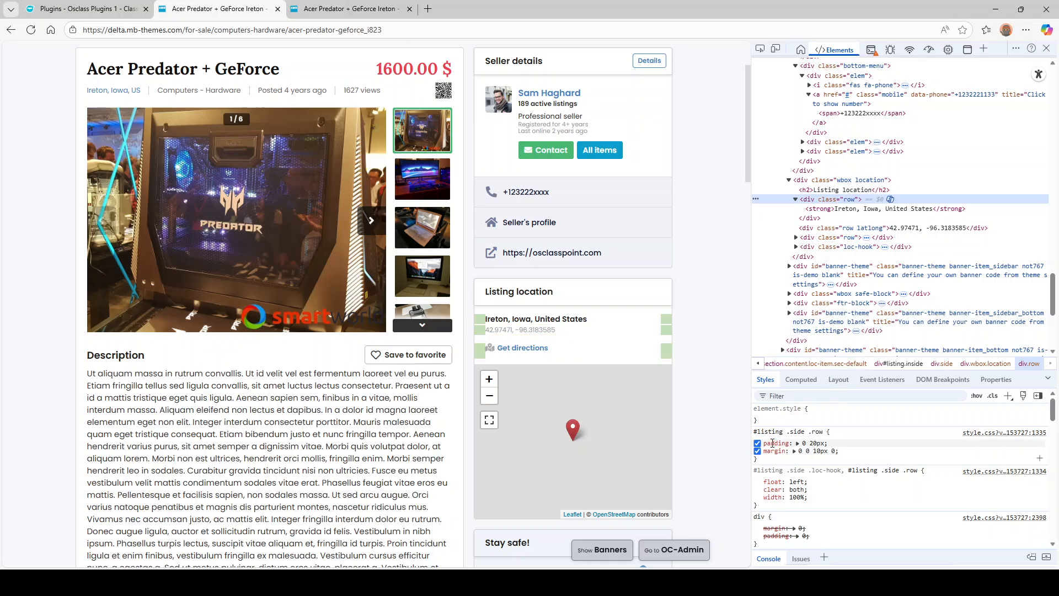
pyautogui.click(861, 181)
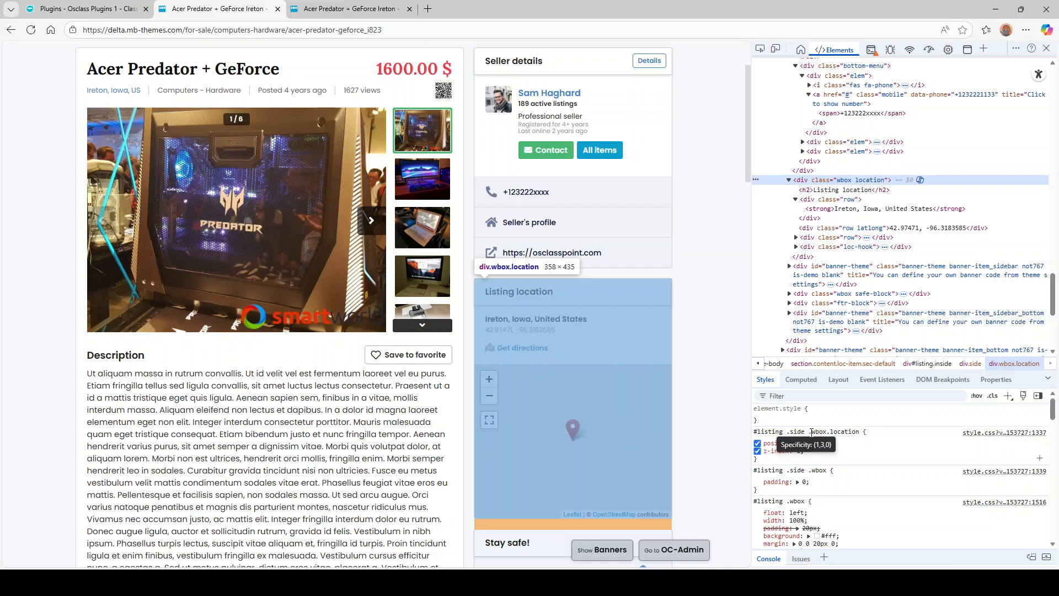
pyautogui.moveTo(808, 432); pyautogui.dragTo(861, 434)
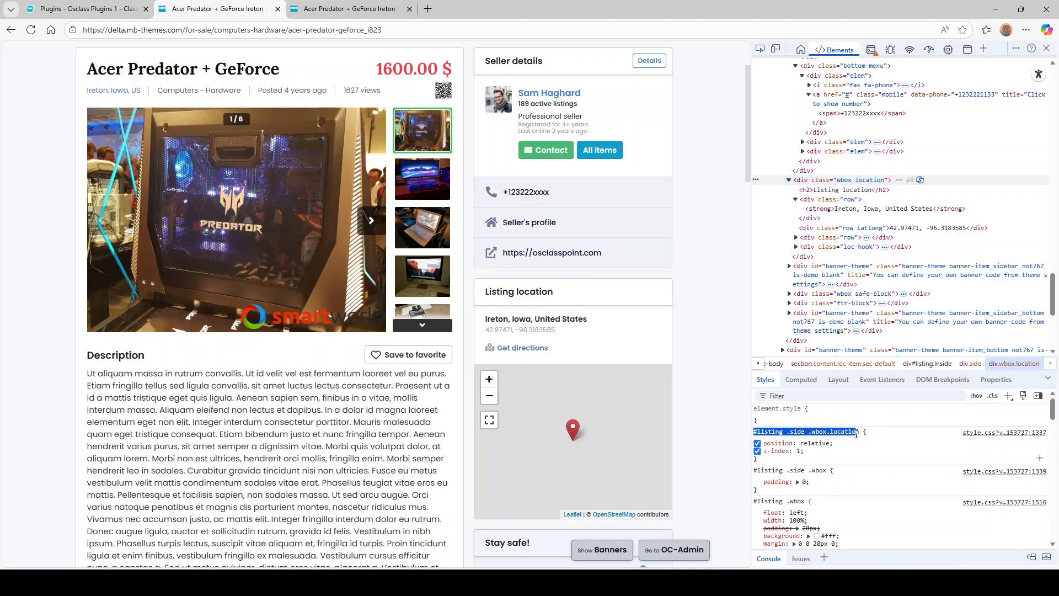
pyautogui.tripleClick(849, 432)
pyautogui.hotkey('ctrl', 'c')
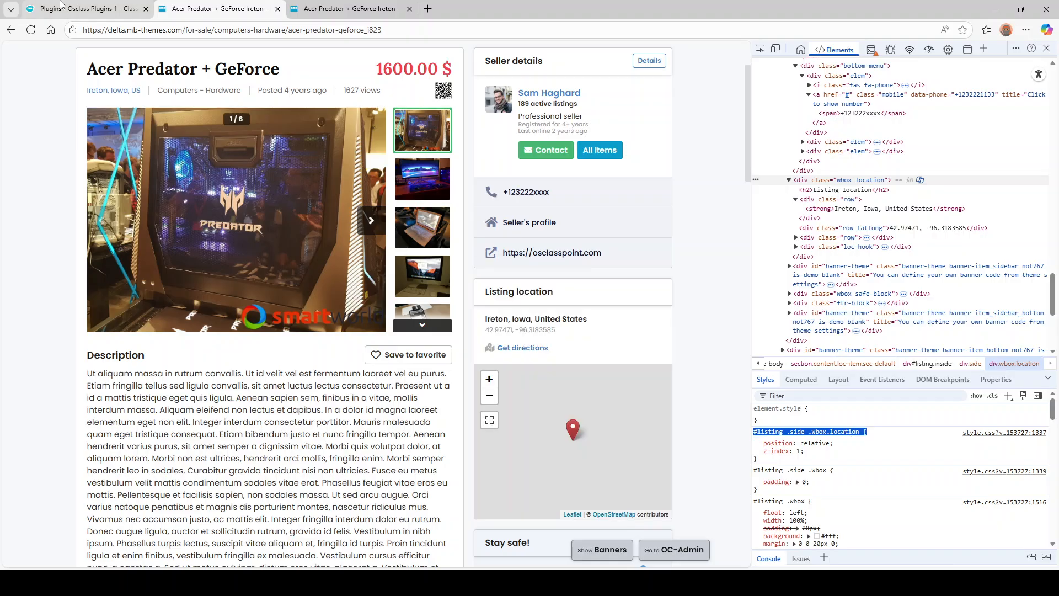
# - Append .side .wbox.location to Address, removing the #listing prefix and trailing brace
pyautogui.click(62, 7)
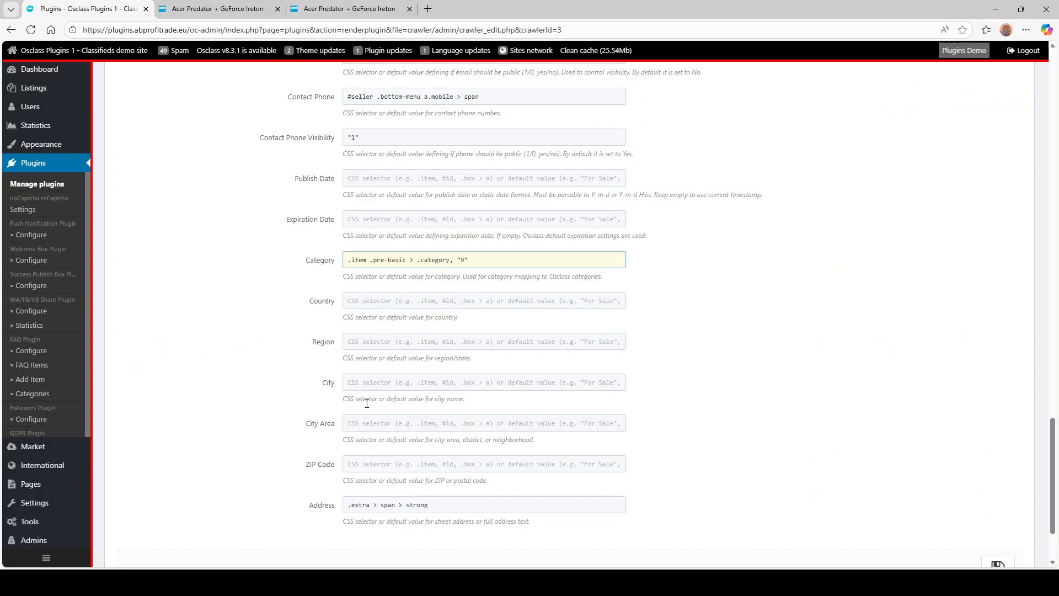
pyautogui.click(445, 505)
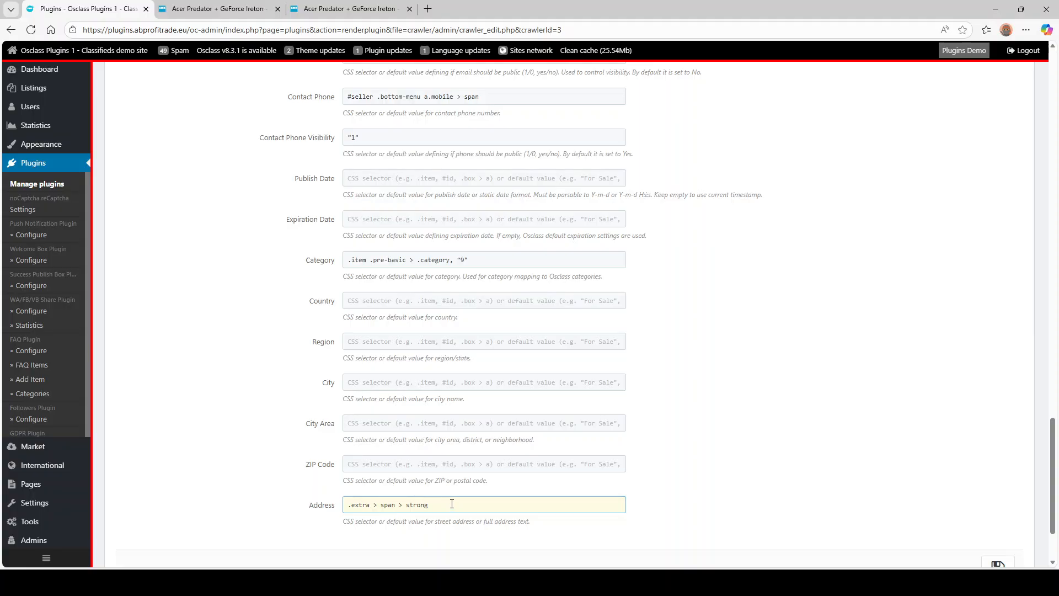
pyautogui.write(',')
pyautogui.hotkey('ctrl', 'v')
pyautogui.moveTo(434, 506); pyautogui.dragTo(472, 506)
pyautogui.press('BackSpace')
pyautogui.click(521, 502)
pyautogui.press('BackSpace')
pyautogui.press('BackSpace')
pyautogui.click(218, 9)
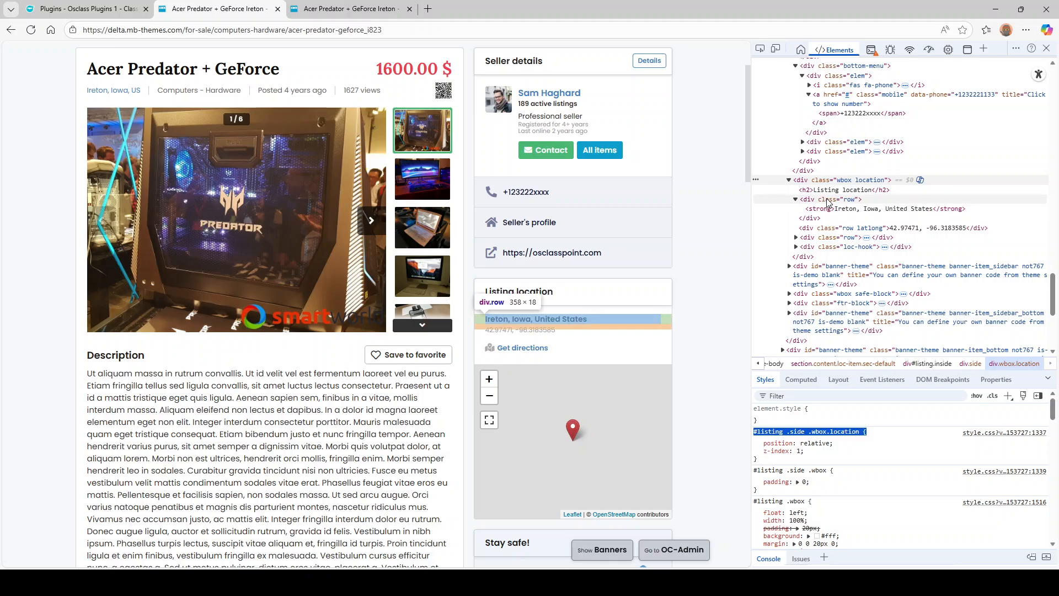
# - Remove the added location selector from Address and save the crawler settings
pyautogui.click(81, 8)
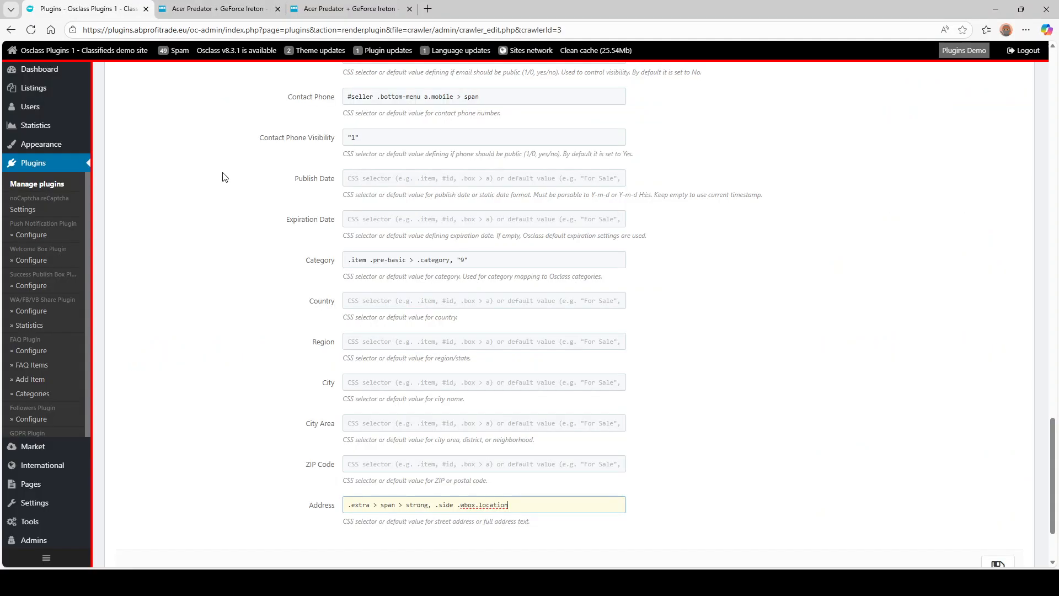
pyautogui.moveTo(533, 506); pyautogui.dragTo(429, 503)
pyautogui.press('BackSpace')
pyautogui.scroll(-3, 289, 442)
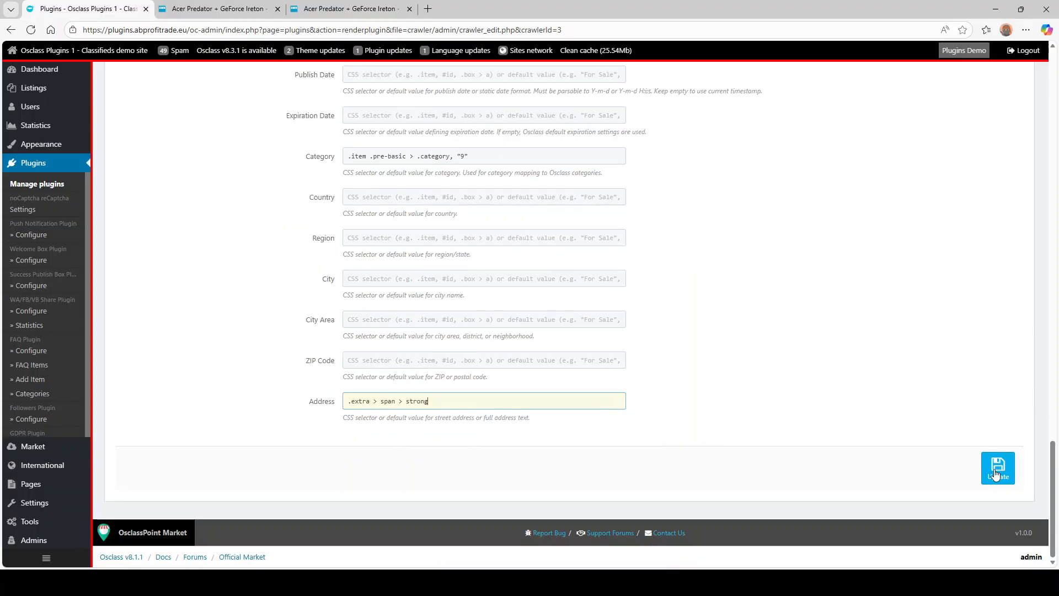
pyautogui.click(997, 466)
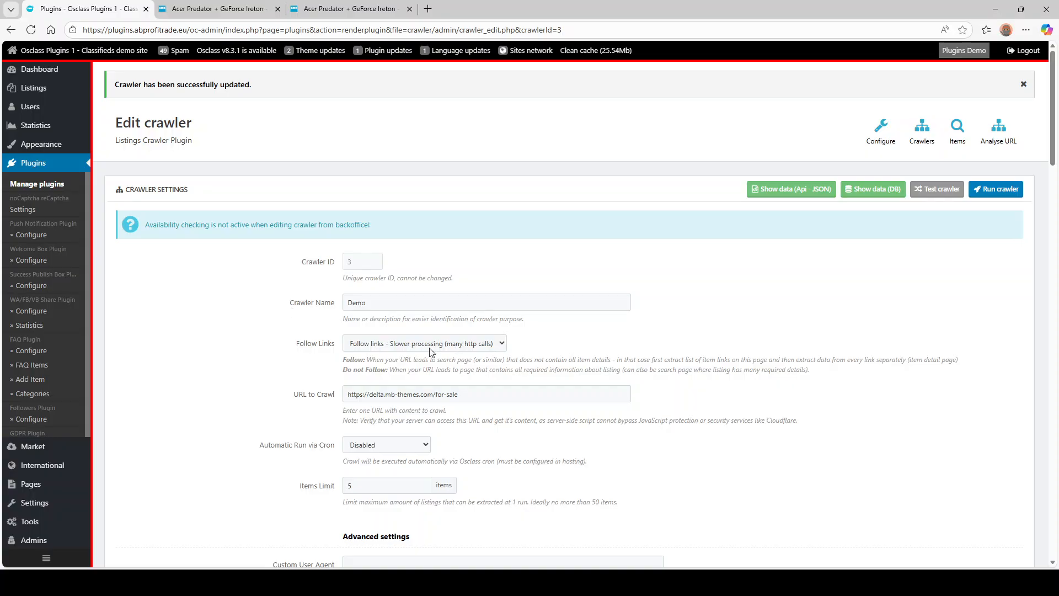
# - Run the Demo crawler test, opening its selector log in a new tab
pyautogui.scroll(-5, 317, 327)
pyautogui.scroll(-15, 317, 328)
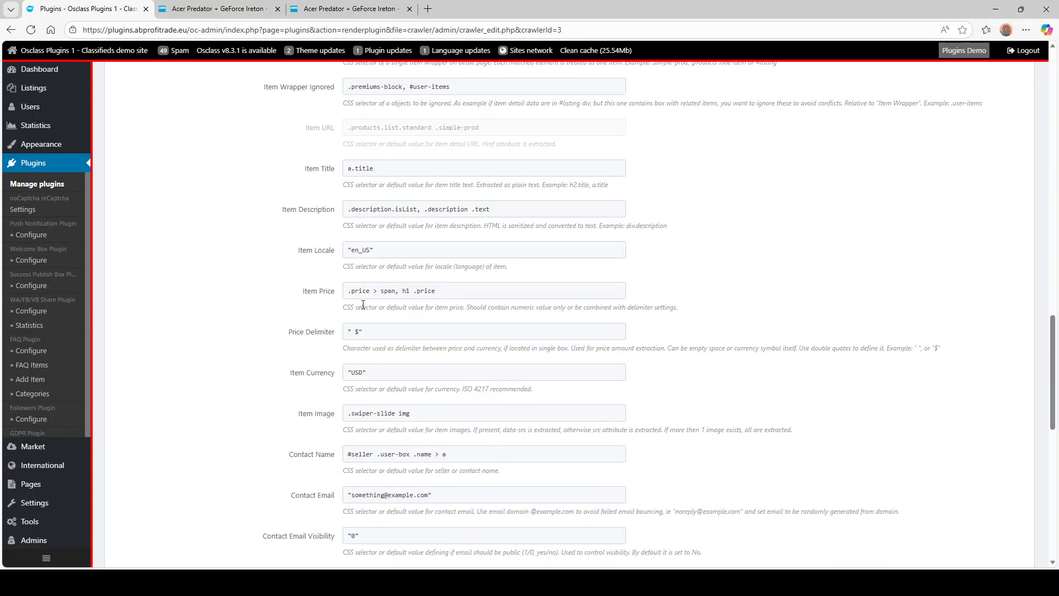
pyautogui.scroll(-10, 287, 328)
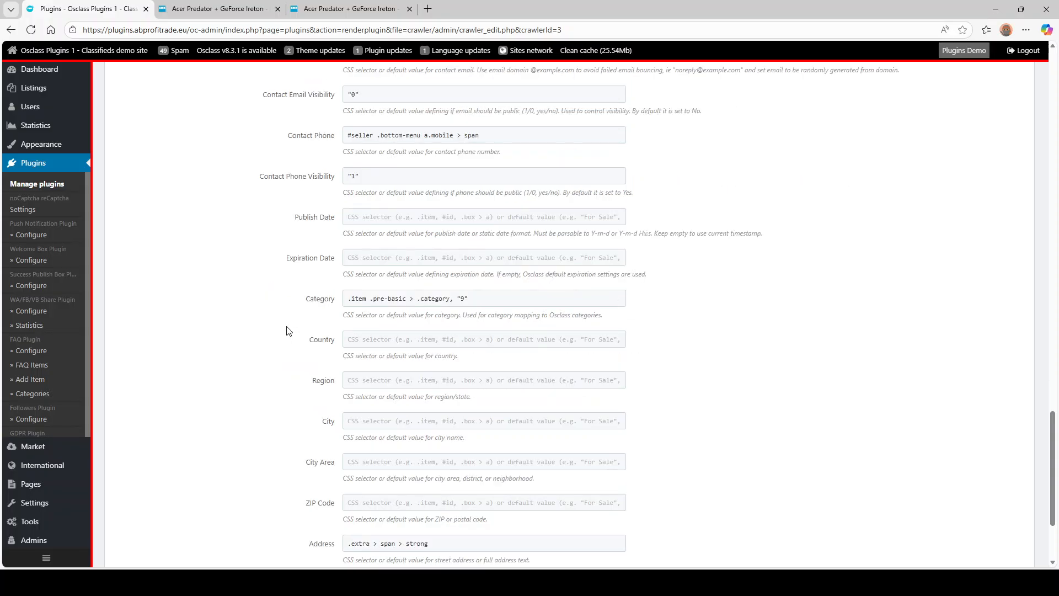
pyautogui.scroll(20, 325, 325)
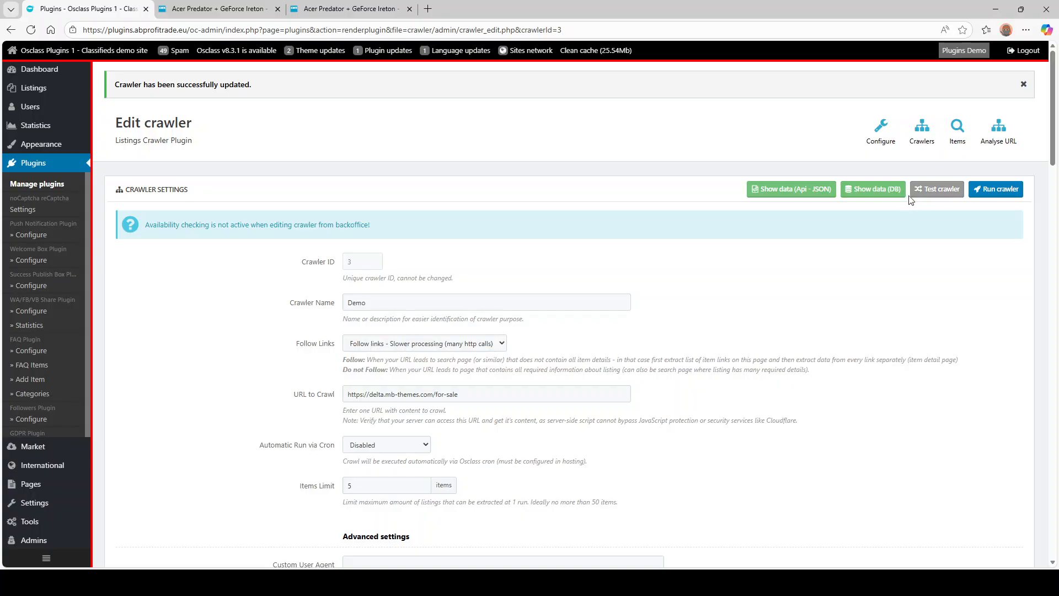
pyautogui.click(941, 191)
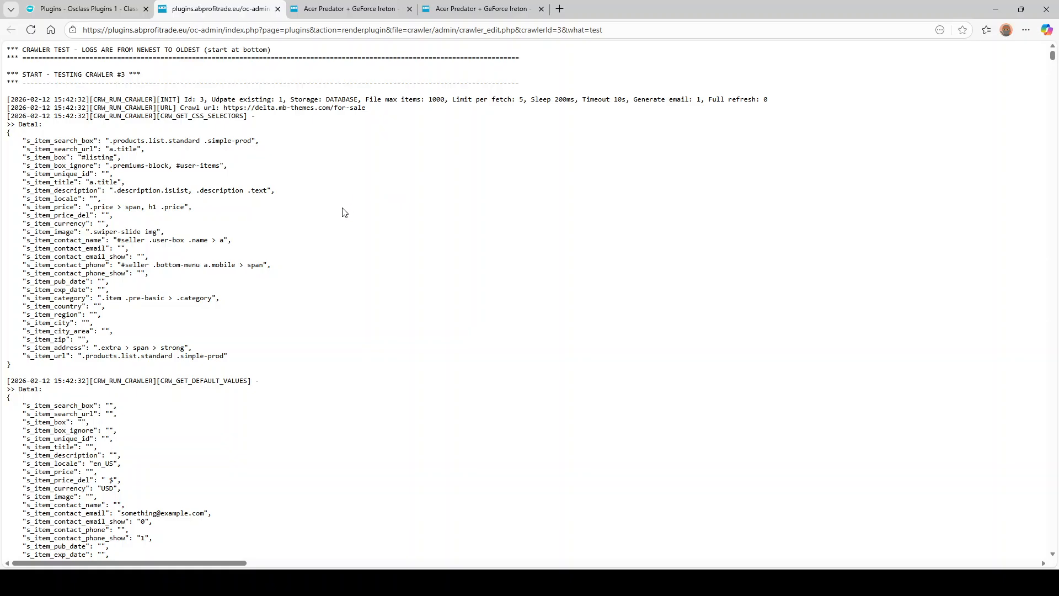
# - Highlight the Demo crawler's CSS selector and default-value settings in the test log
pyautogui.moveTo(116, 140); pyautogui.dragTo(237, 330)
pyautogui.scroll(-4, 231, 323)
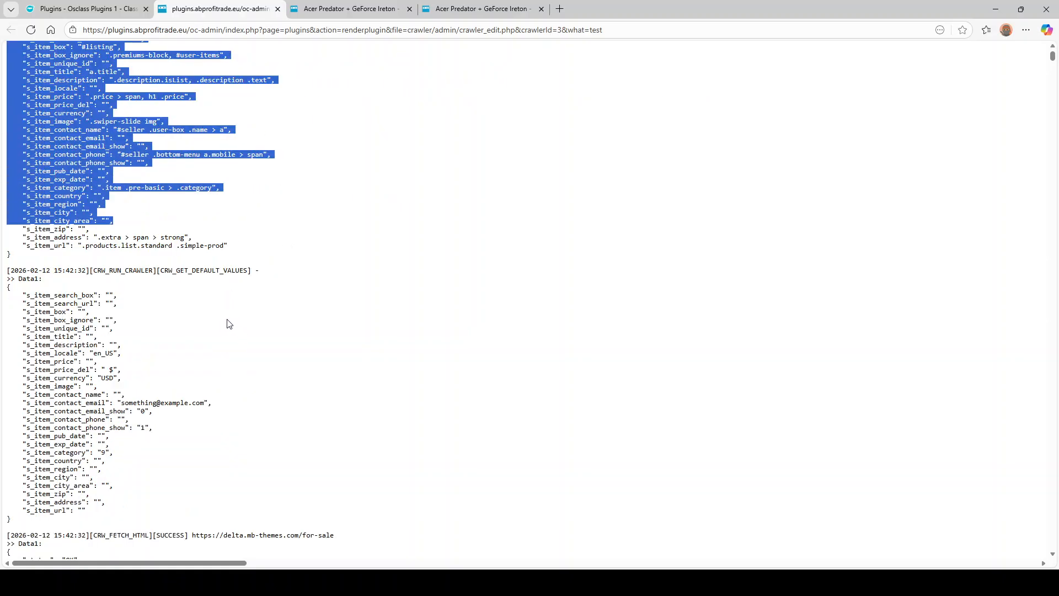
pyautogui.moveTo(178, 389); pyautogui.dragTo(53, 235)
pyautogui.scroll(-4, 196, 308)
pyautogui.scroll(-2, 199, 313)
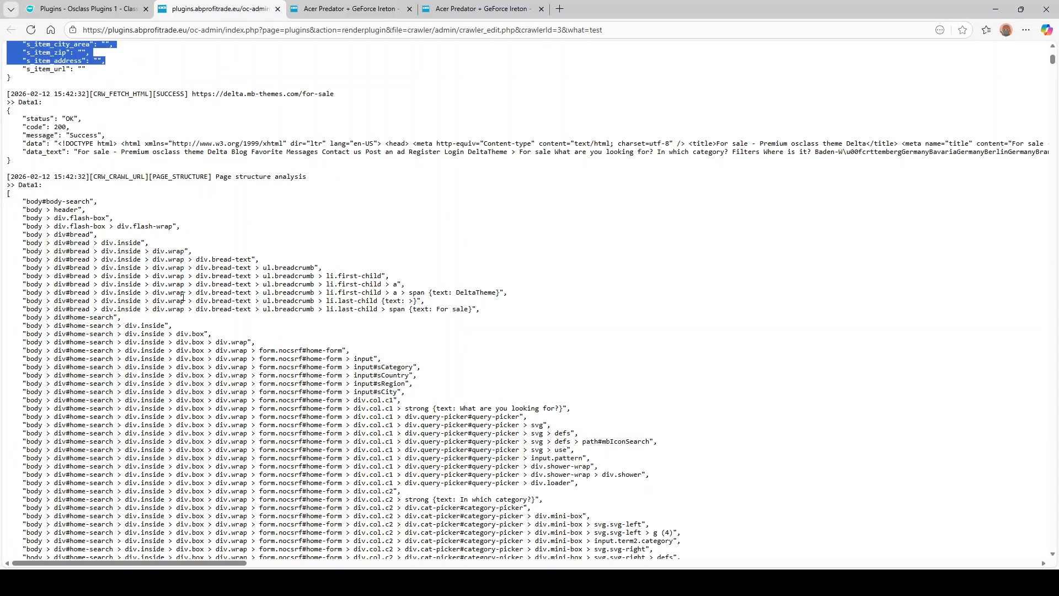
pyautogui.click(135, 248)
# - Scroll through the fetched page data section of the test log
pyautogui.moveTo(258, 145); pyautogui.dragTo(357, 144)
pyautogui.scroll(-20, 217, 226)
pyautogui.scroll(-20, 220, 242)
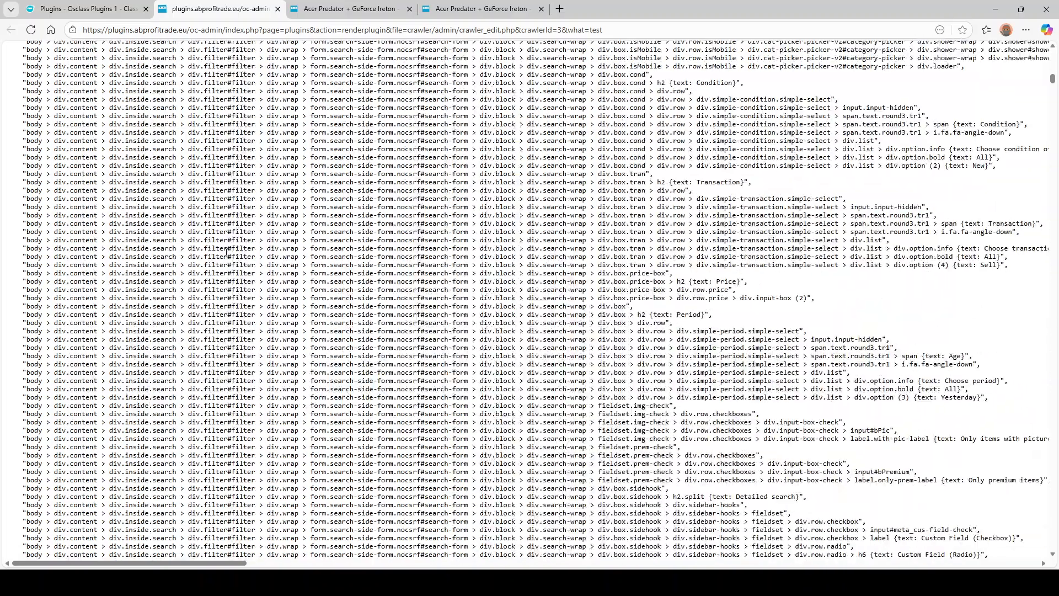
pyautogui.scroll(-15, 223, 264)
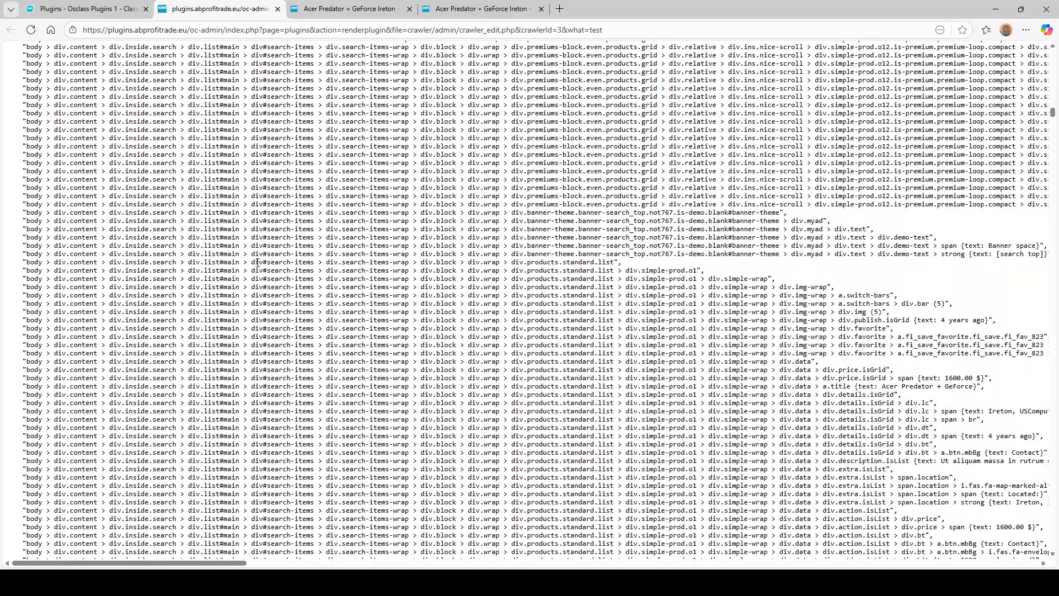
pyautogui.moveTo(1053, 113); pyautogui.dragTo(1053, 156)
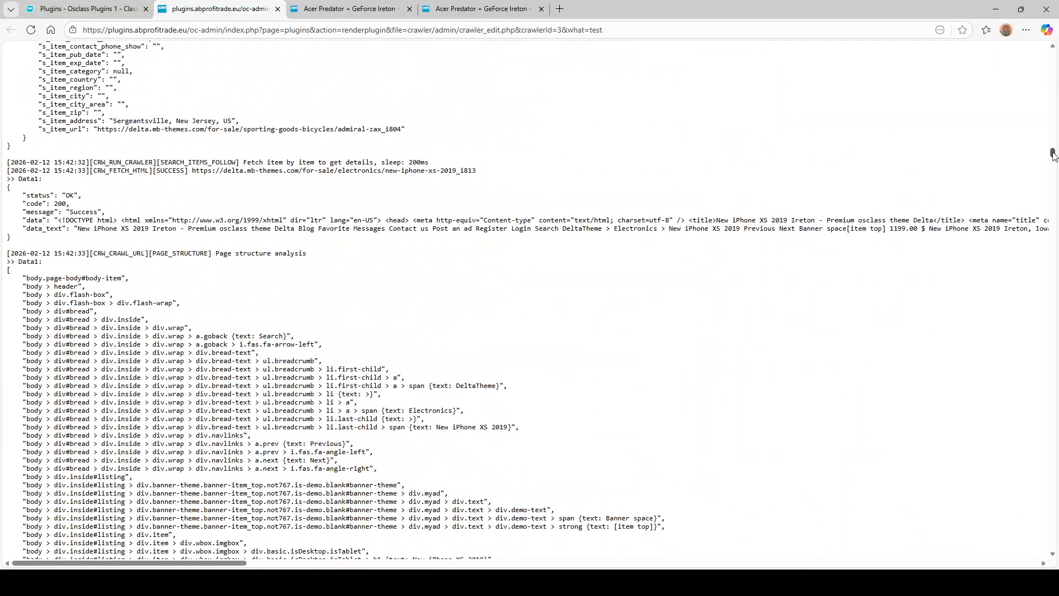
pyautogui.scroll(10, 362, 209)
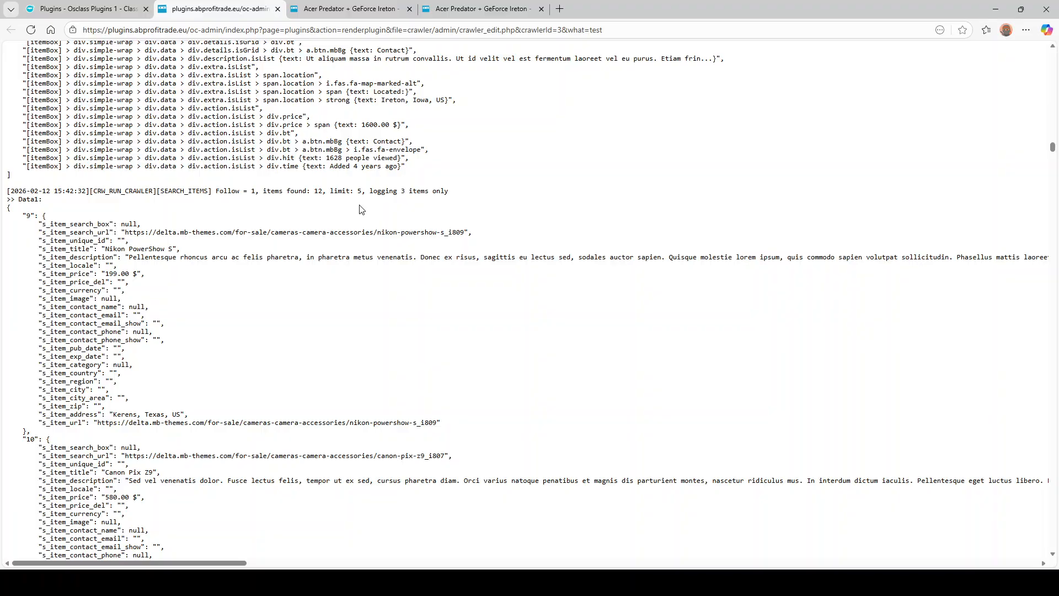
pyautogui.scroll(2, 262, 310)
# - Highlight the SEARCH_ITEMS entry: 12 items found, limit 5, 3 logged, items 9 and 10
pyautogui.moveTo(272, 299); pyautogui.dragTo(393, 301)
pyautogui.click(375, 301)
pyautogui.scroll(-2, 164, 282)
pyautogui.scroll(-8, 163, 301)
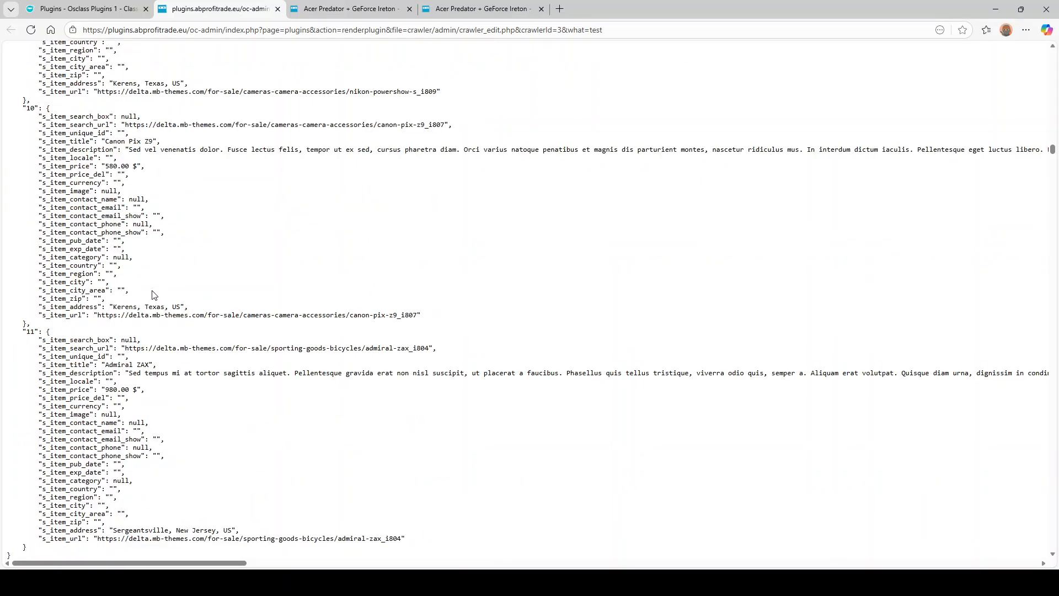
pyautogui.scroll(8, 133, 381)
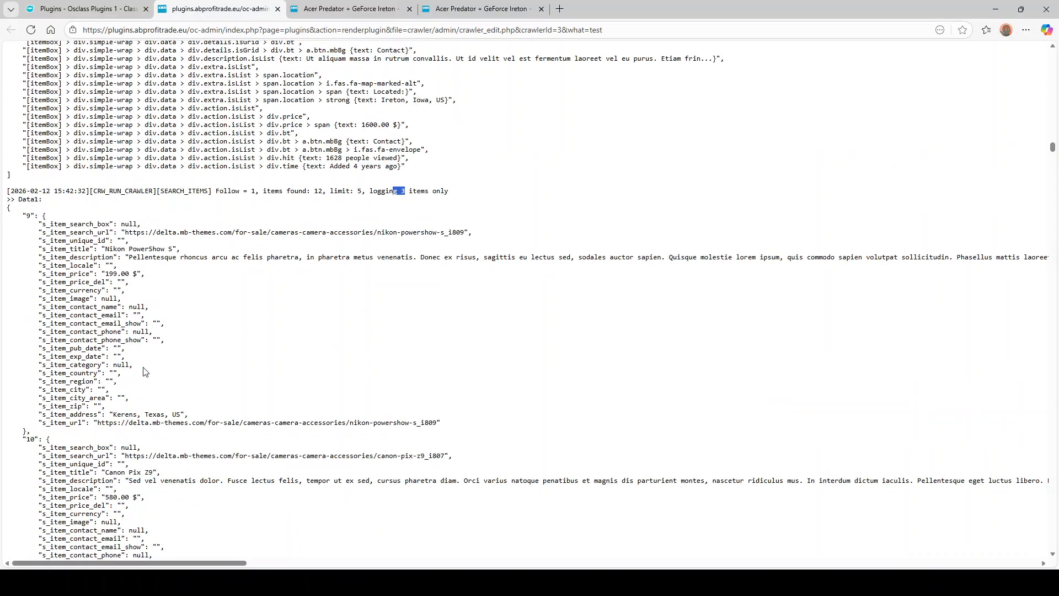
pyautogui.scroll(-5, 184, 277)
pyautogui.scroll(3, 147, 338)
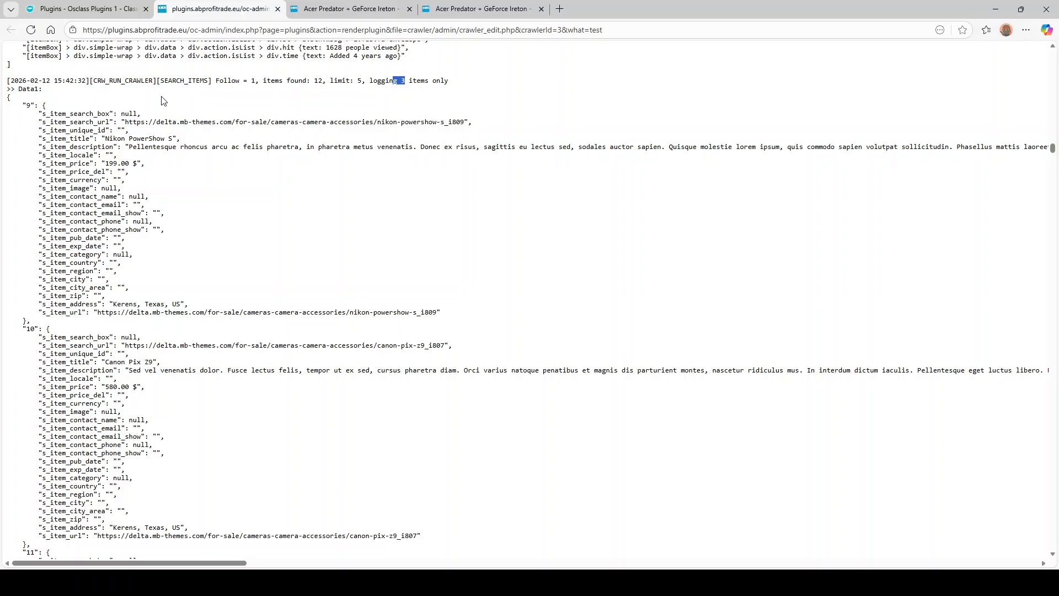
pyautogui.doubleClick(184, 80)
pyautogui.moveTo(373, 312); pyautogui.dragTo(50, 172)
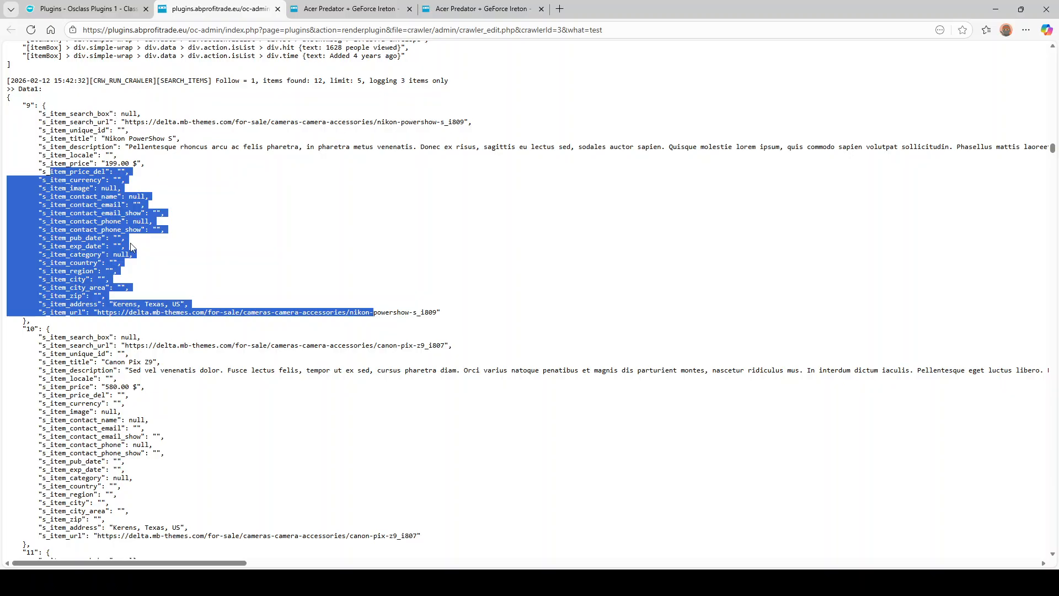
pyautogui.scroll(-8, 132, 247)
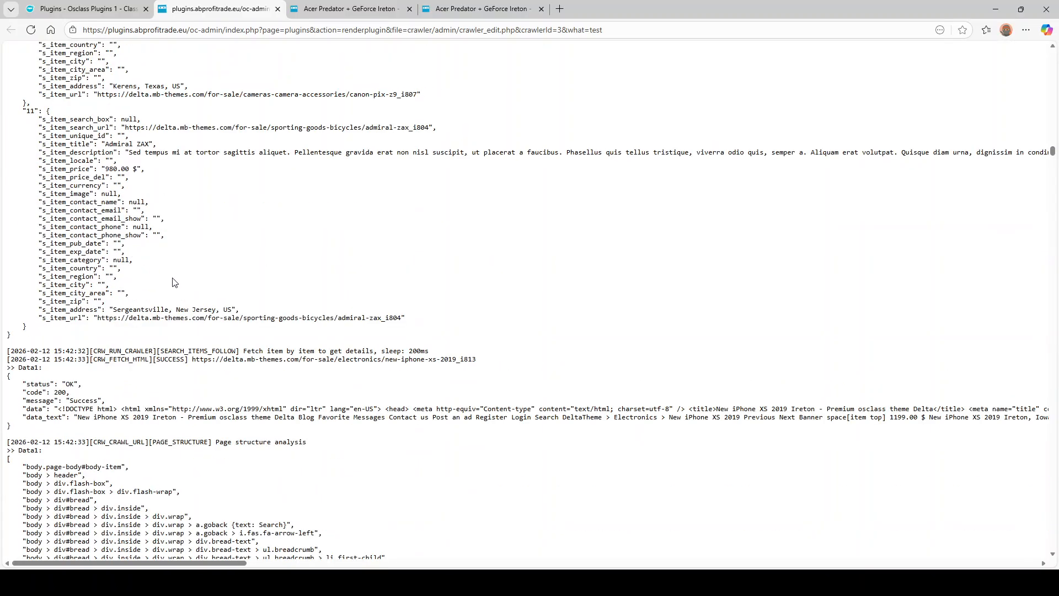
pyautogui.moveTo(170, 353); pyautogui.dragTo(379, 348)
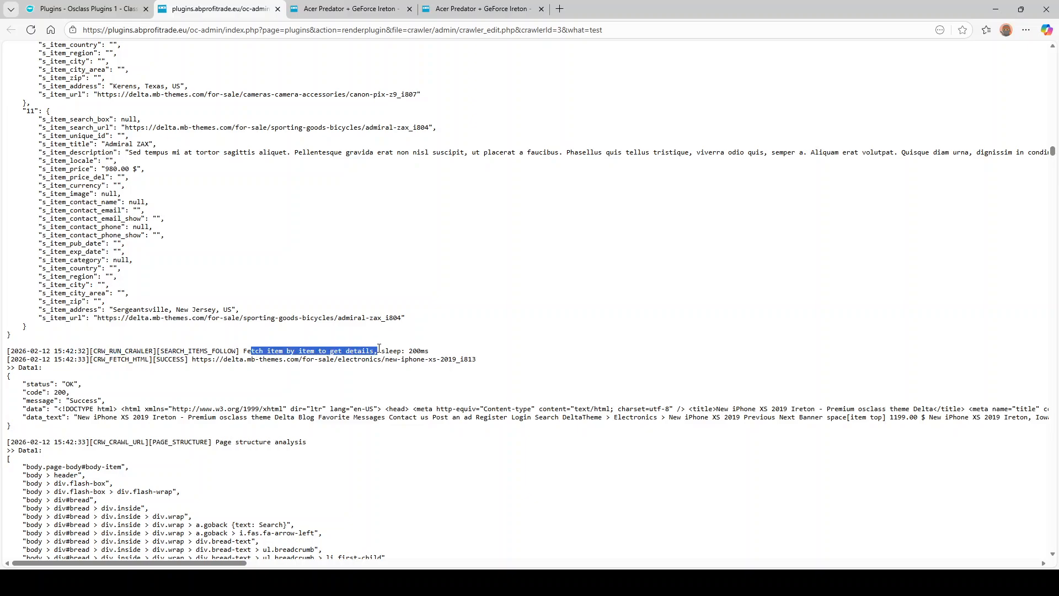
pyautogui.scroll(-2, 216, 316)
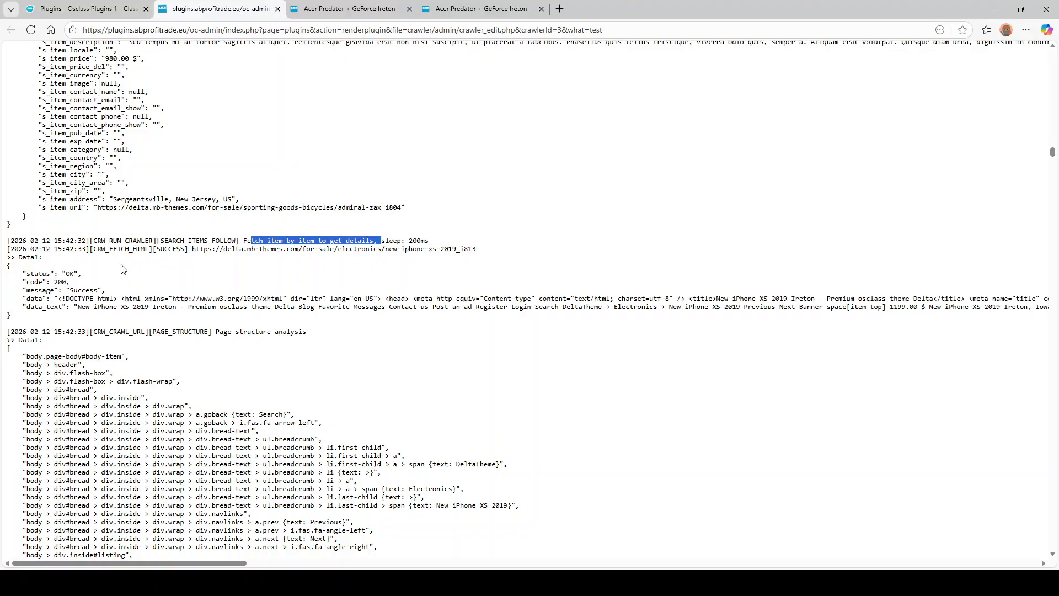
pyautogui.moveTo(89, 290); pyautogui.dragTo(516, 298)
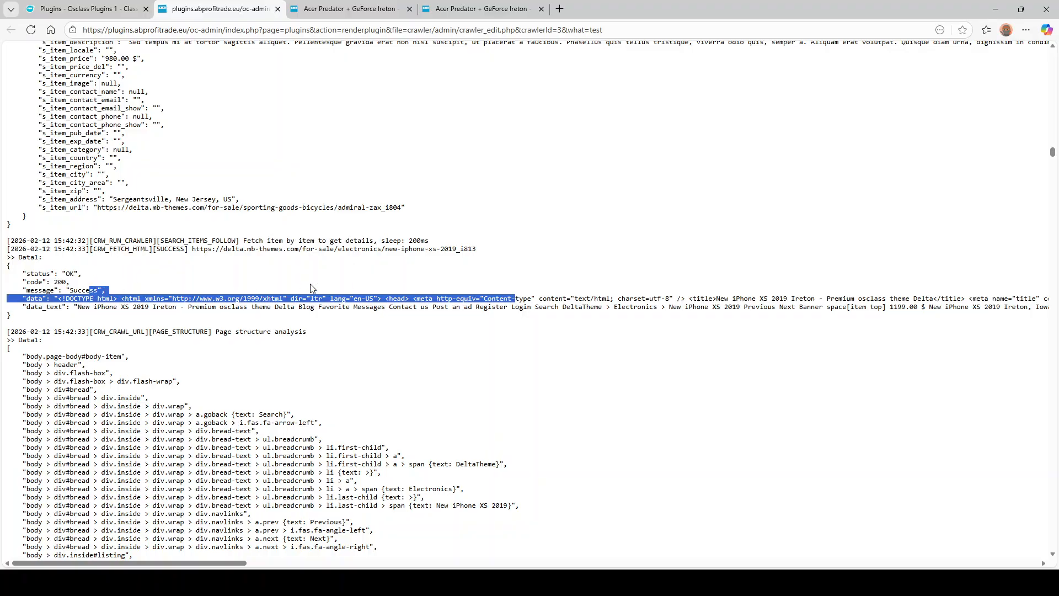
pyautogui.click(312, 288)
pyautogui.moveTo(307, 250); pyautogui.dragTo(476, 249)
pyautogui.scroll(-2, 246, 276)
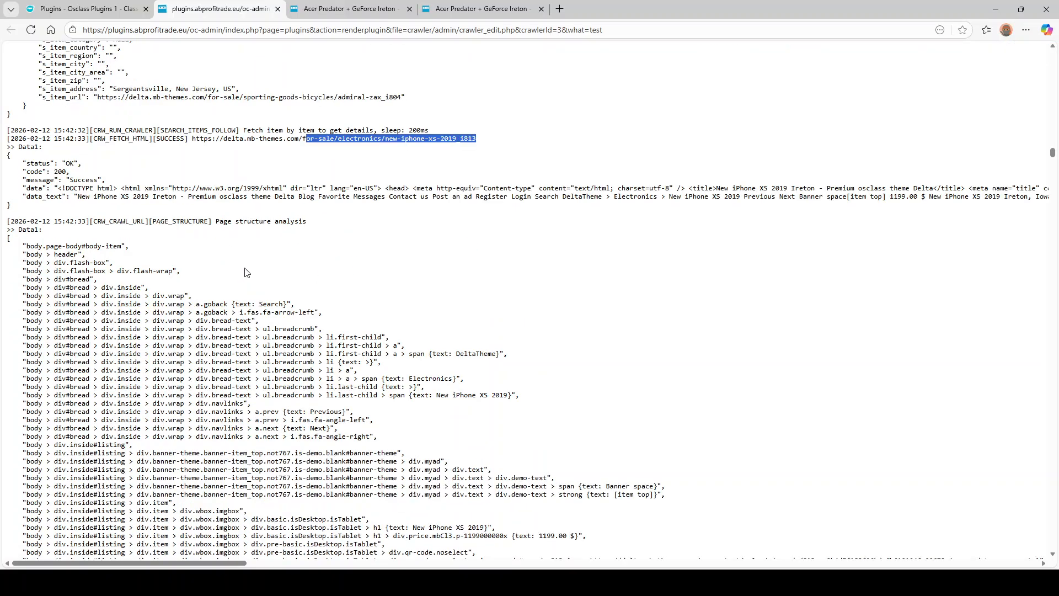
pyautogui.scroll(-6, 291, 275)
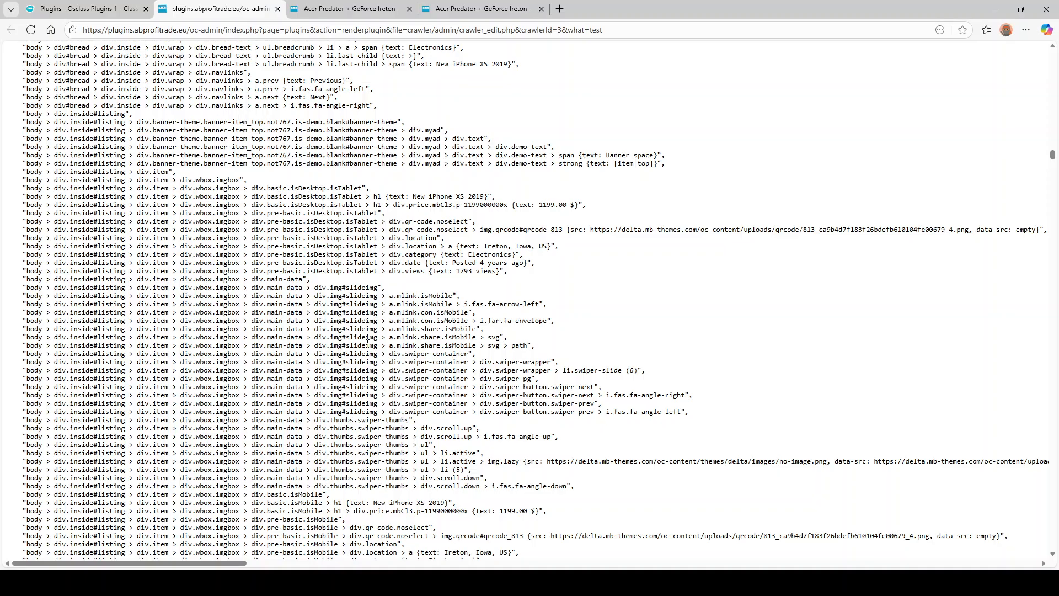
pyautogui.scroll(-2, 367, 341)
pyautogui.hotkey('ctrl', 'f')
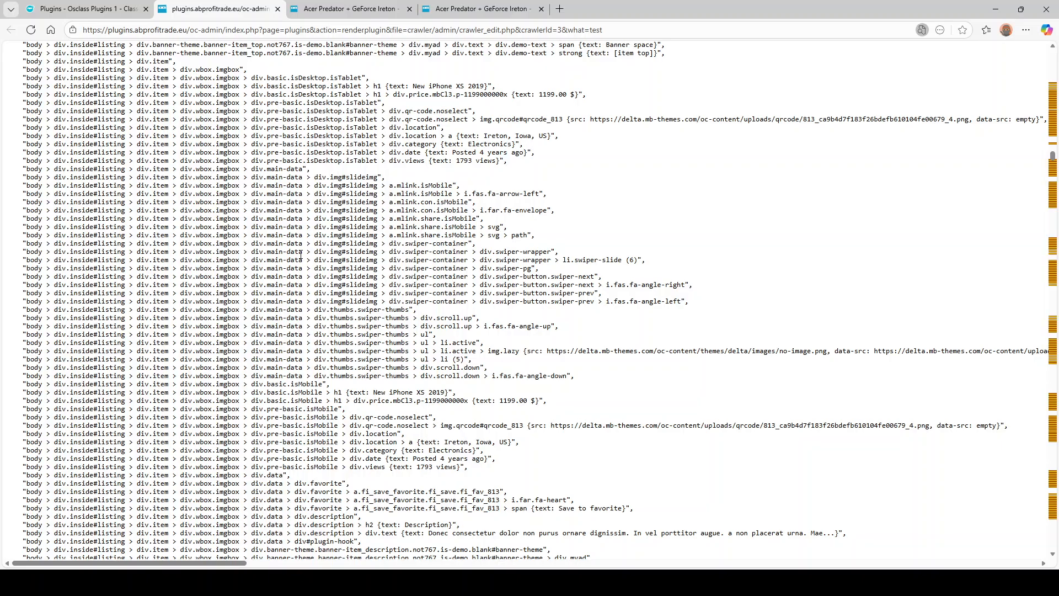
pyautogui.write('swip')
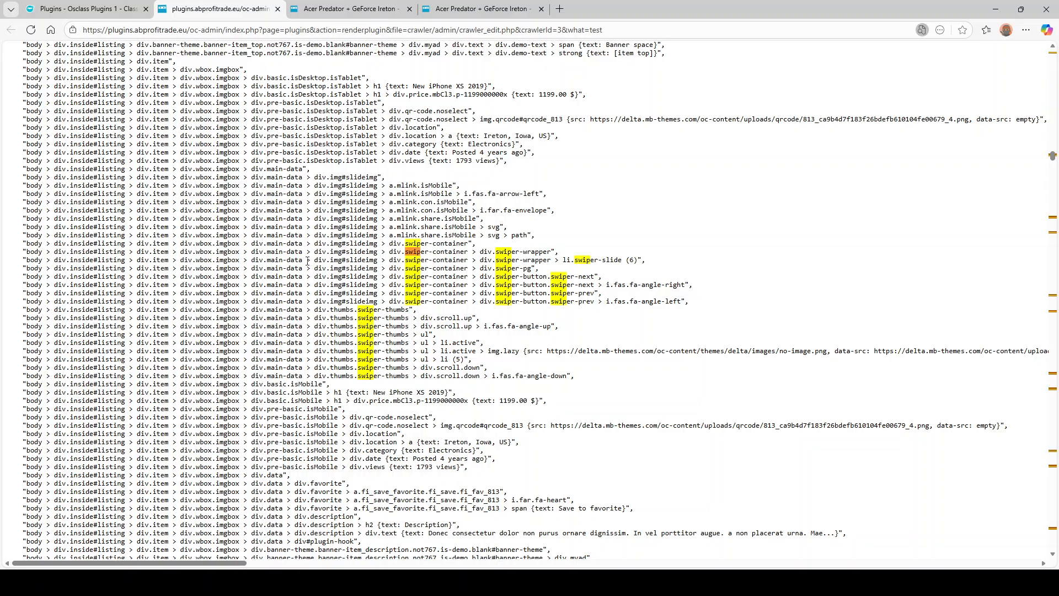
pyautogui.scroll(-6, 403, 247)
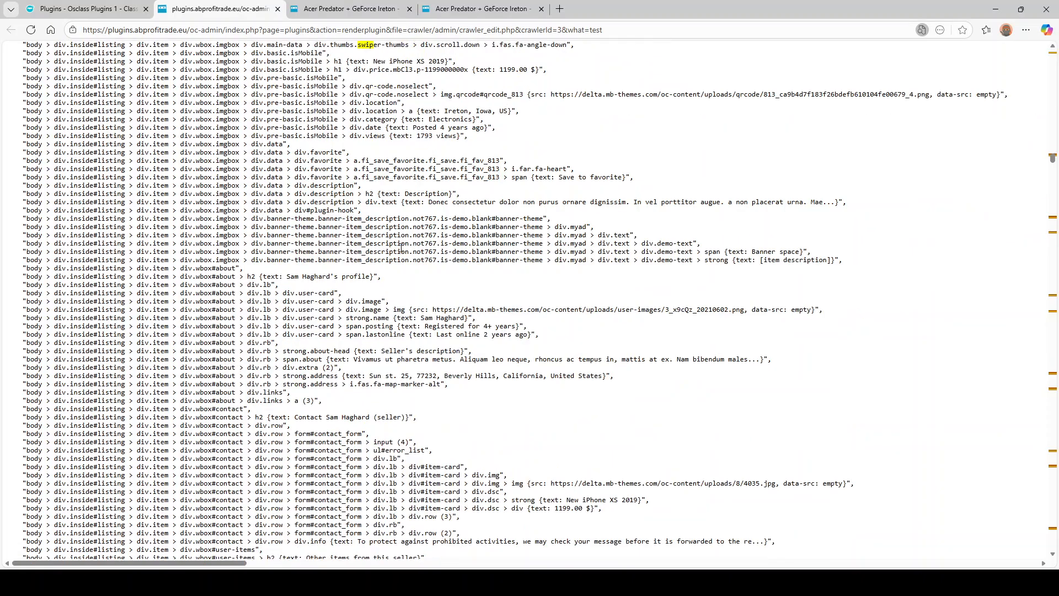
pyautogui.scroll(6, 402, 248)
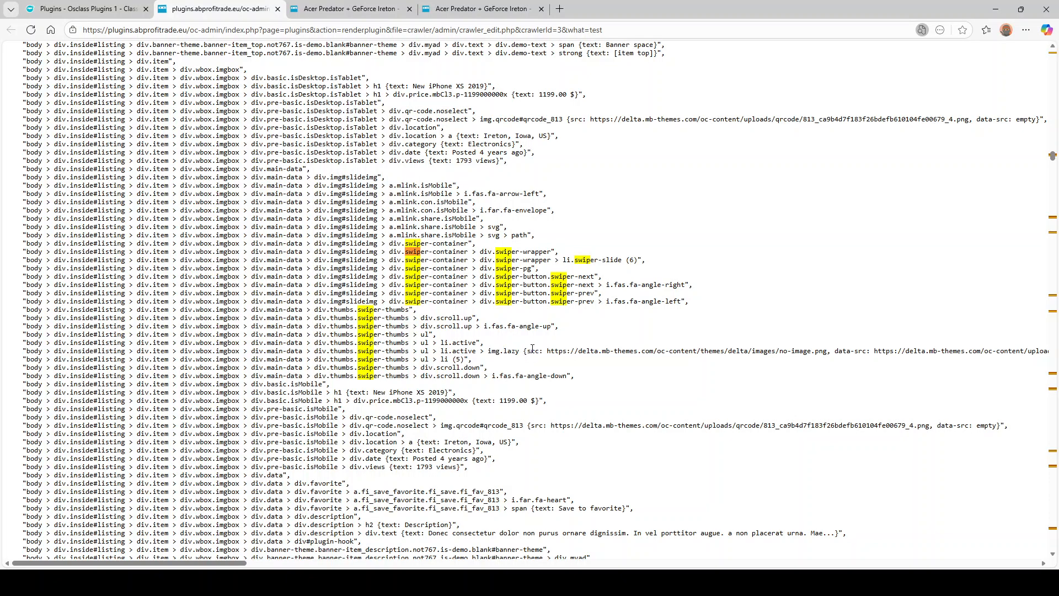
pyautogui.moveTo(531, 351); pyautogui.dragTo(736, 351)
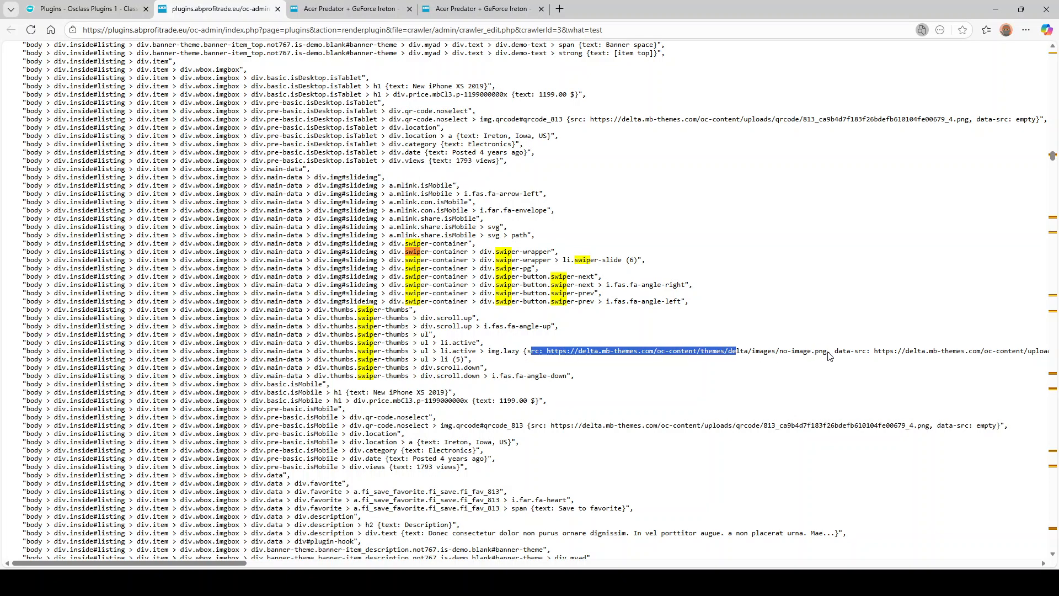
pyautogui.moveTo(827, 353); pyautogui.dragTo(547, 352)
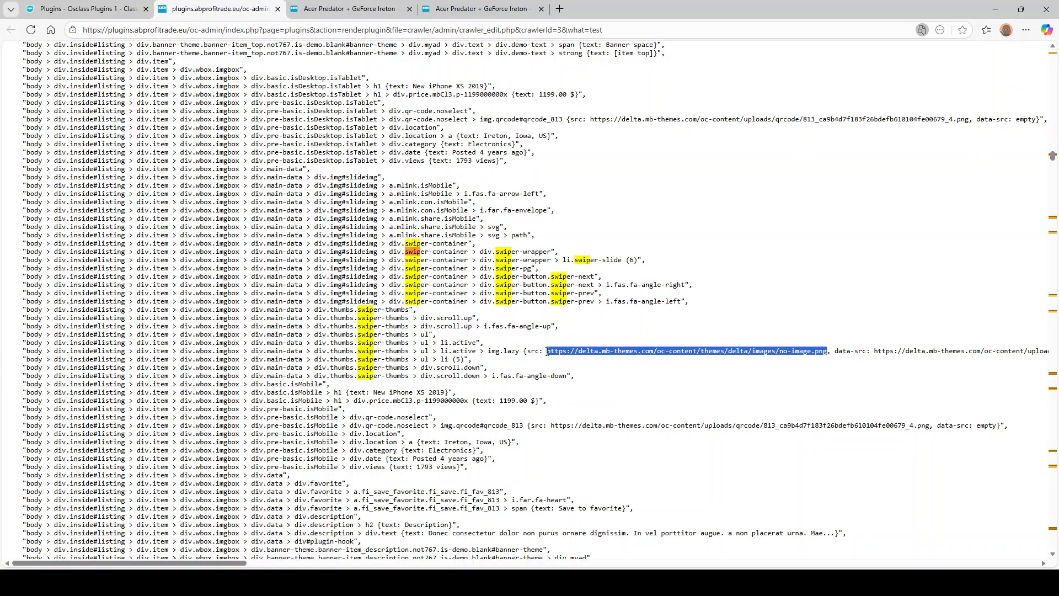
pyautogui.moveTo(875, 351); pyautogui.dragTo(793, 352)
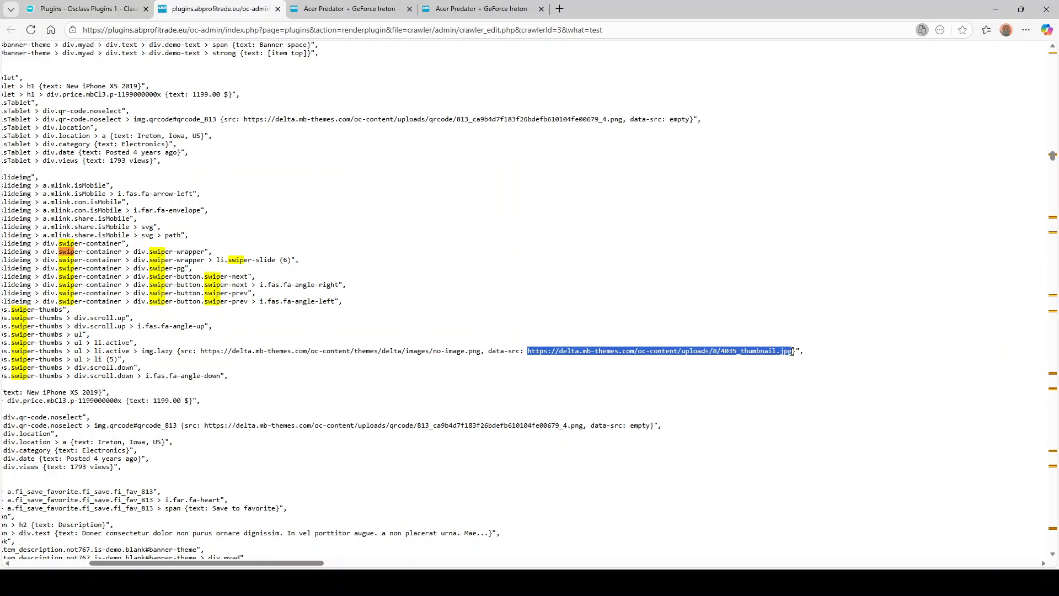
pyautogui.moveTo(250, 557); pyautogui.dragTo(201, 557)
pyautogui.moveTo(47, 188); pyautogui.dragTo(5, 189)
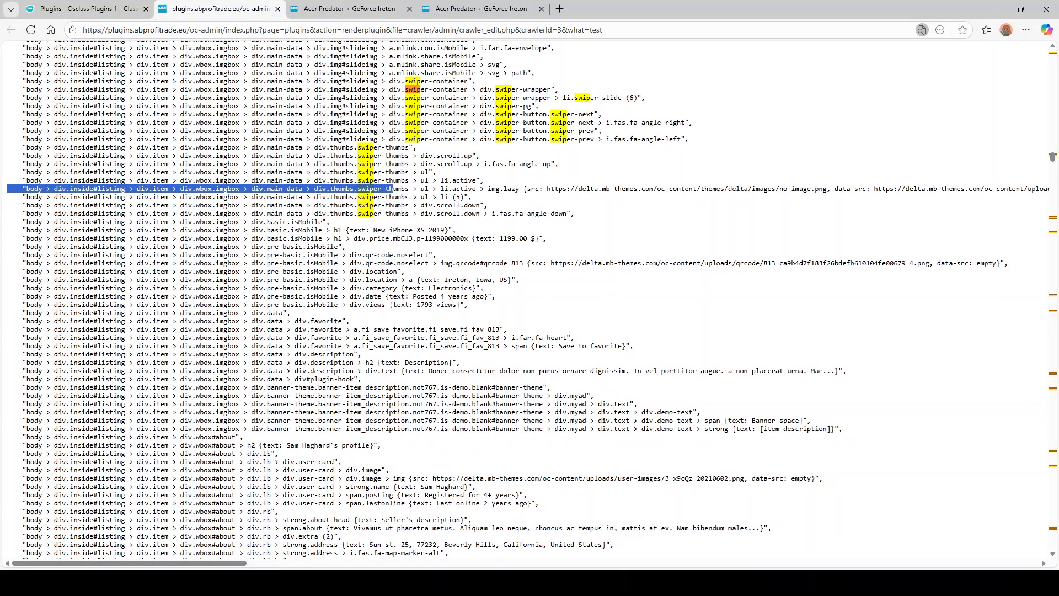
pyautogui.scroll(-10, 479, 337)
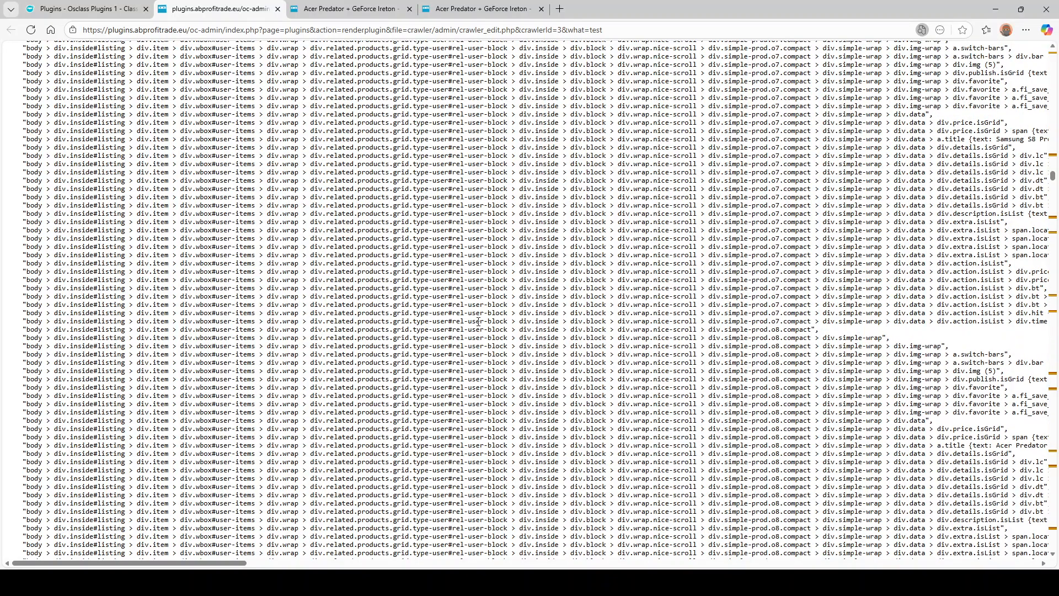
pyautogui.scroll(-10, 479, 337)
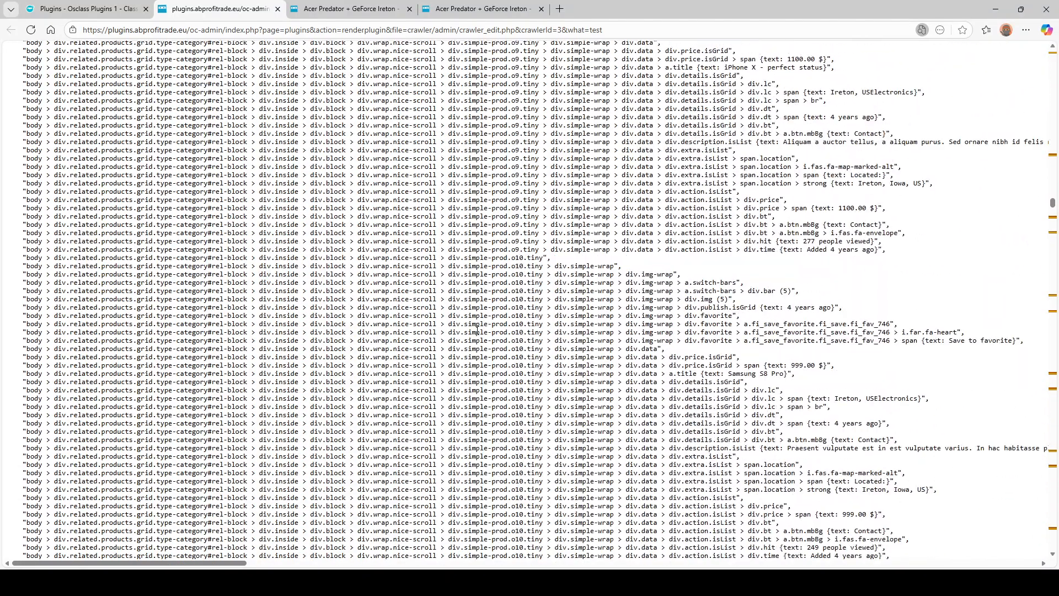
pyautogui.scroll(-5, 478, 329)
pyautogui.scroll(8, 474, 333)
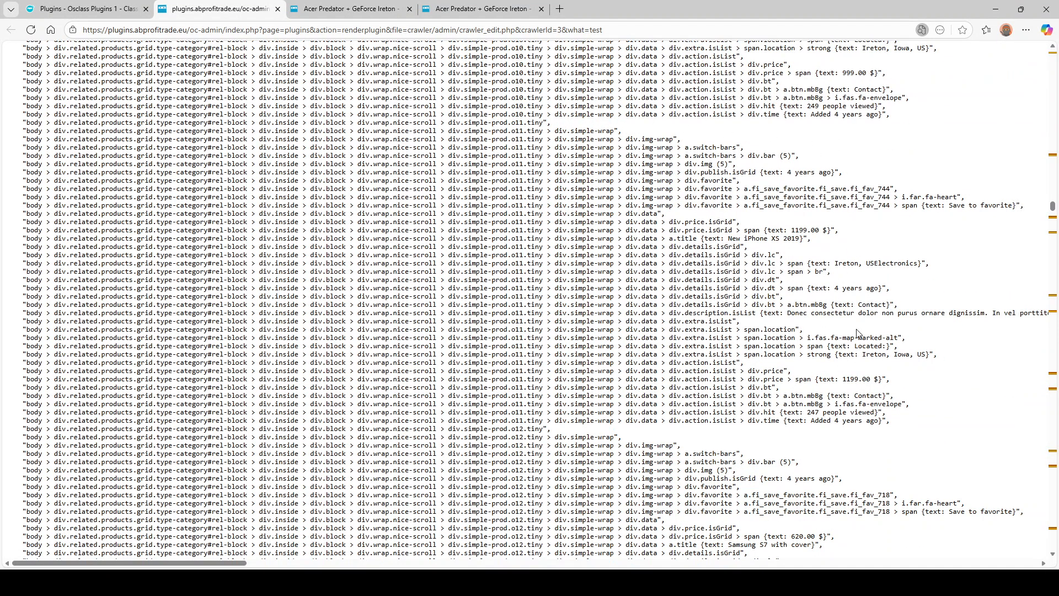
pyautogui.scroll(-9, 793, 341)
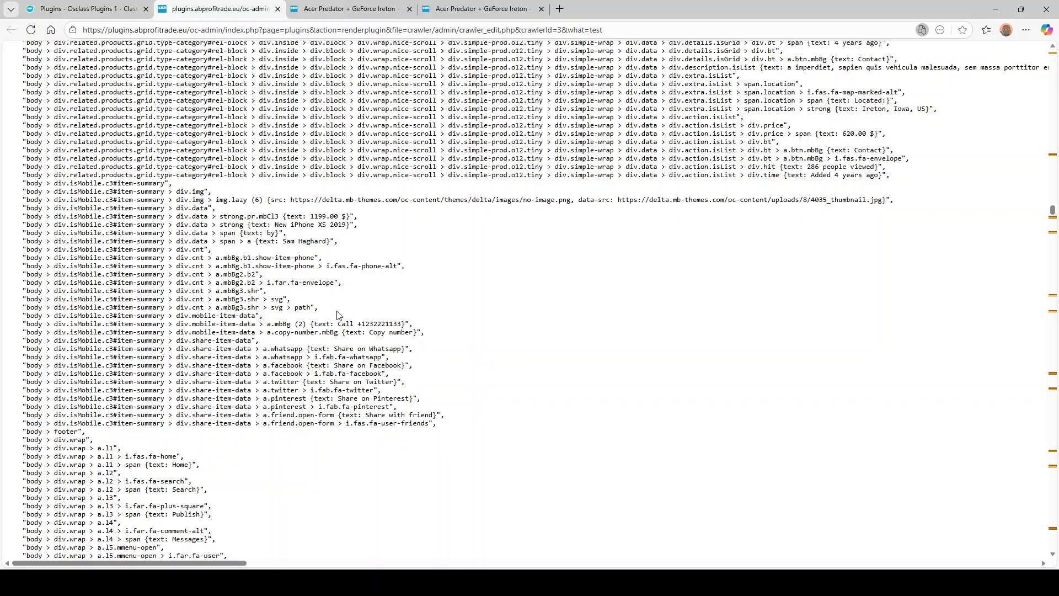
pyautogui.scroll(-8, 200, 296)
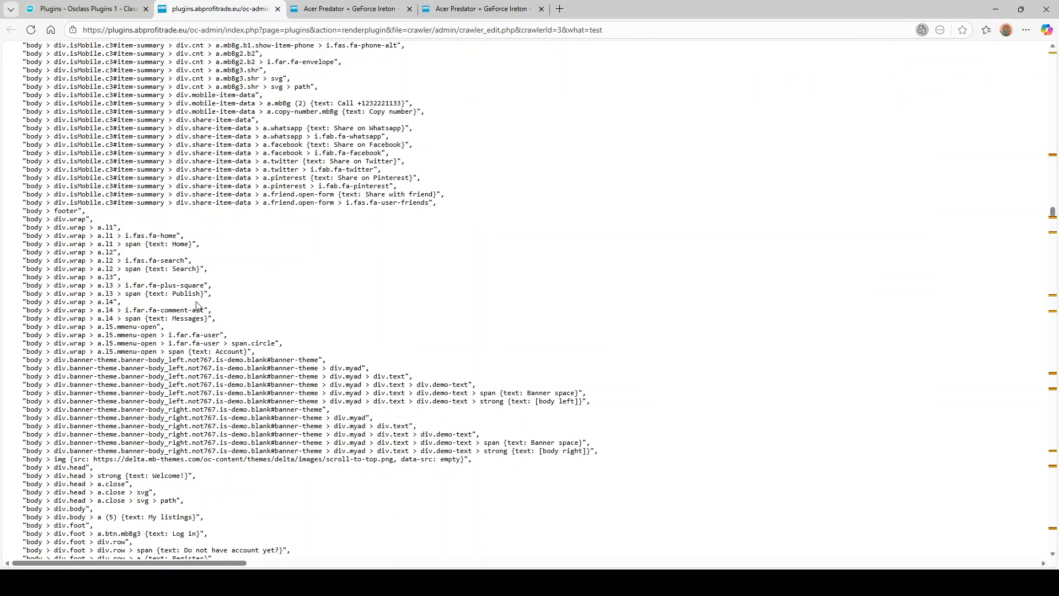
pyautogui.scroll(-2, 165, 315)
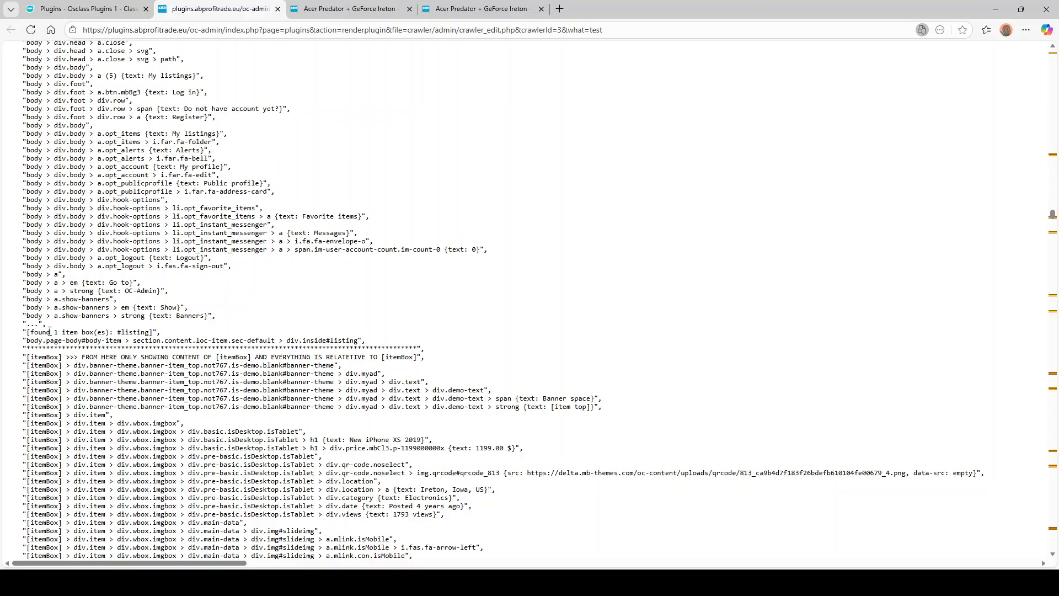
pyautogui.moveTo(31, 333); pyautogui.dragTo(143, 330)
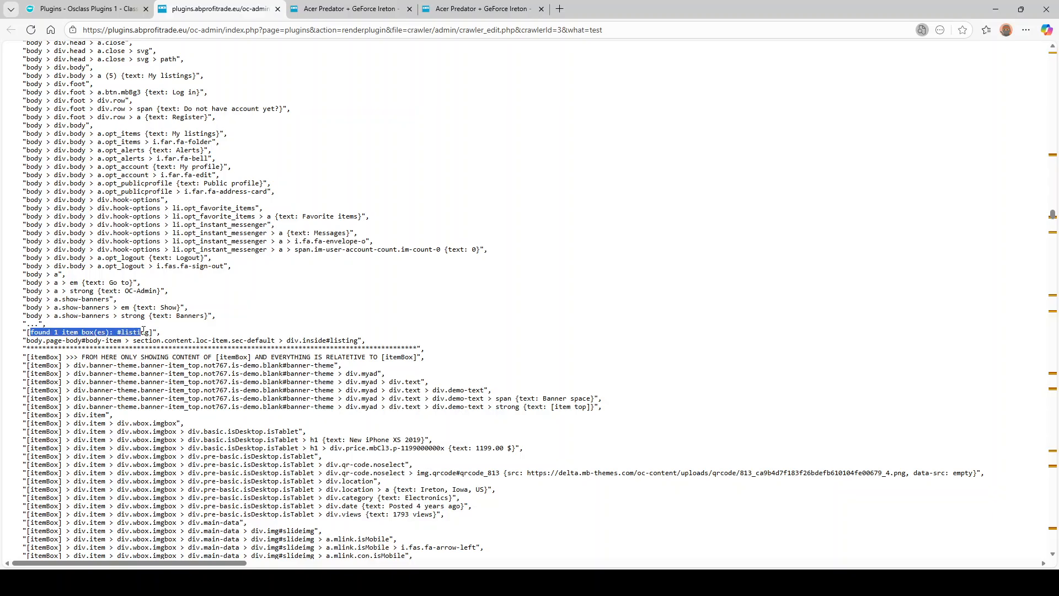
pyautogui.click(67, 338)
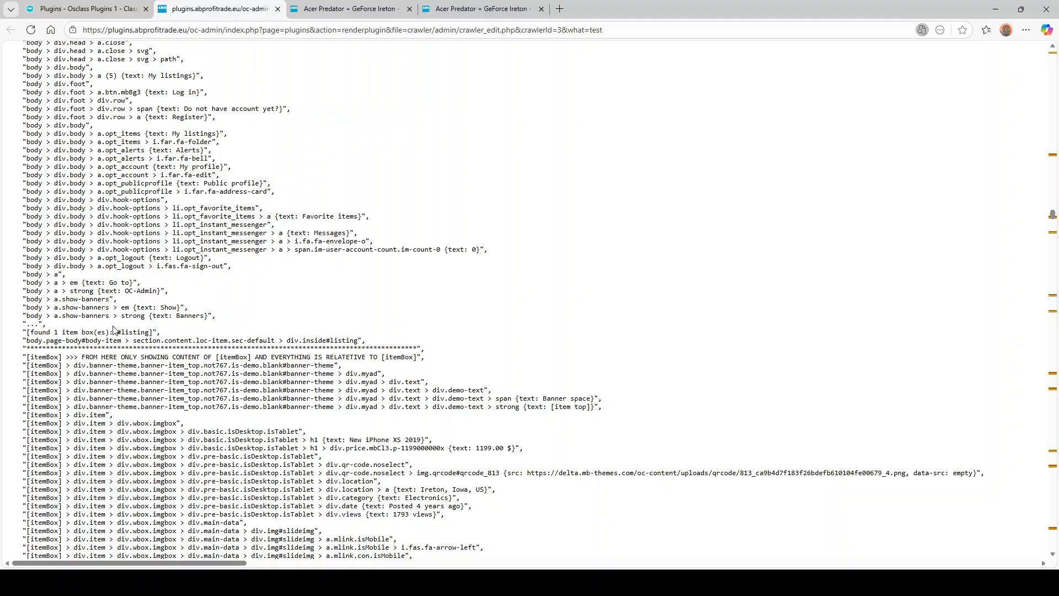
pyautogui.scroll(-15, 127, 329)
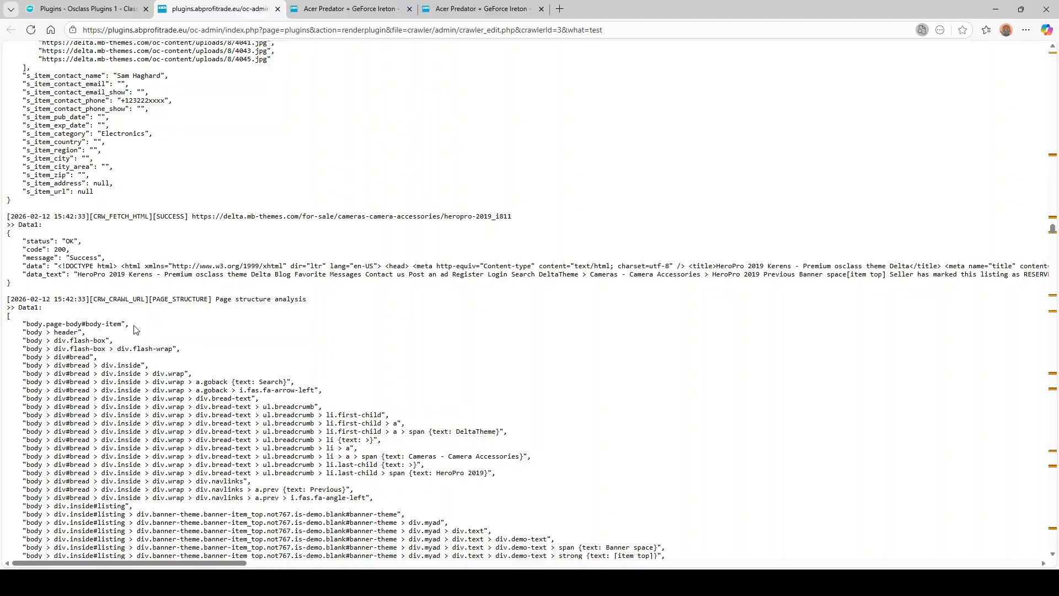
pyautogui.scroll(4, 136, 329)
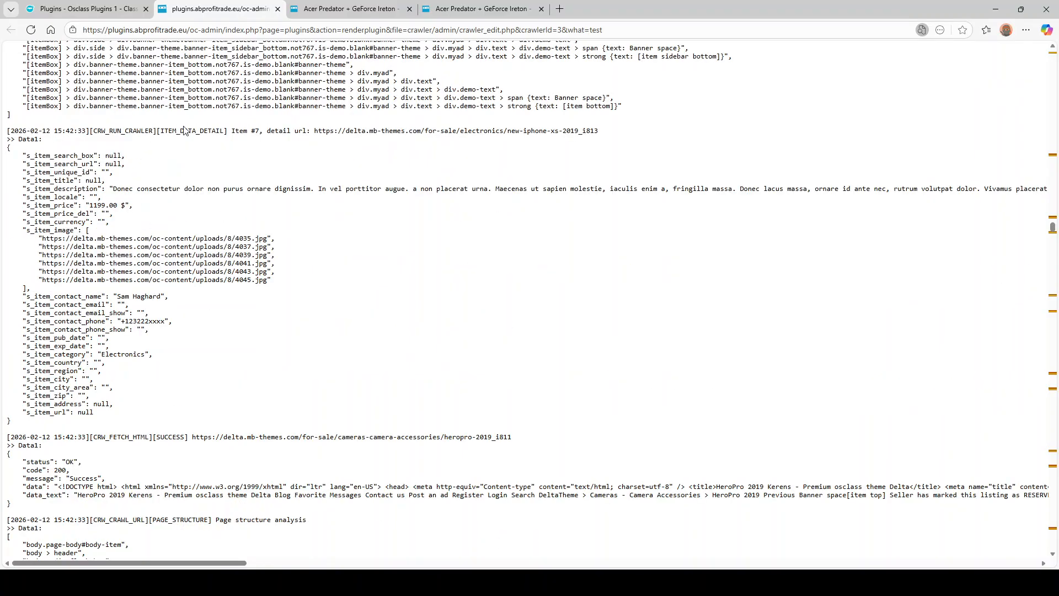
pyautogui.moveTo(267, 130); pyautogui.dragTo(342, 131)
pyautogui.click(479, 132)
pyautogui.moveTo(97, 238); pyautogui.dragTo(264, 235)
pyautogui.moveTo(97, 255); pyautogui.dragTo(264, 254)
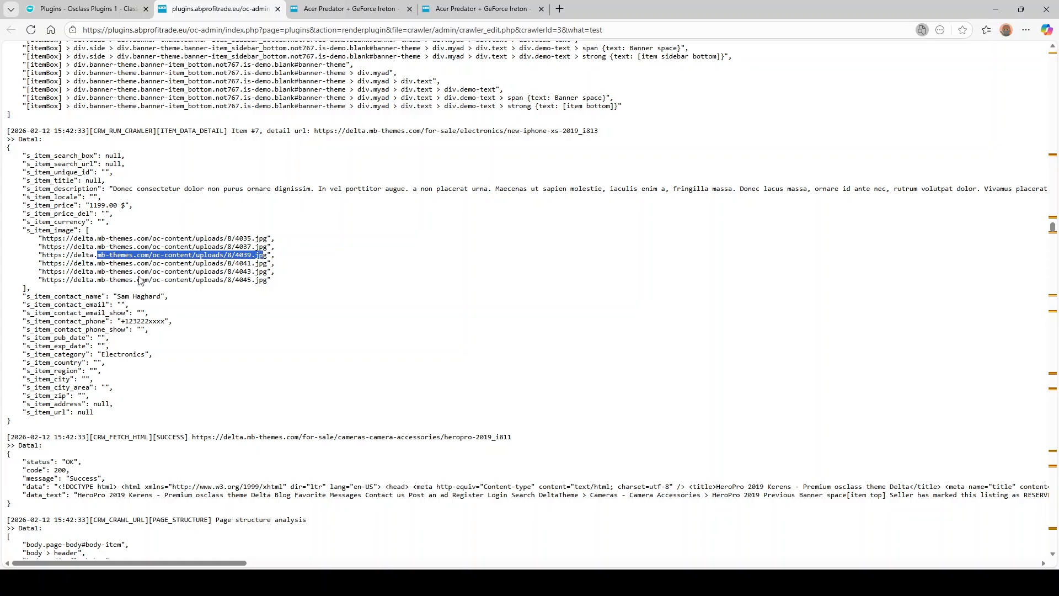
pyautogui.moveTo(145, 189); pyautogui.dragTo(395, 198)
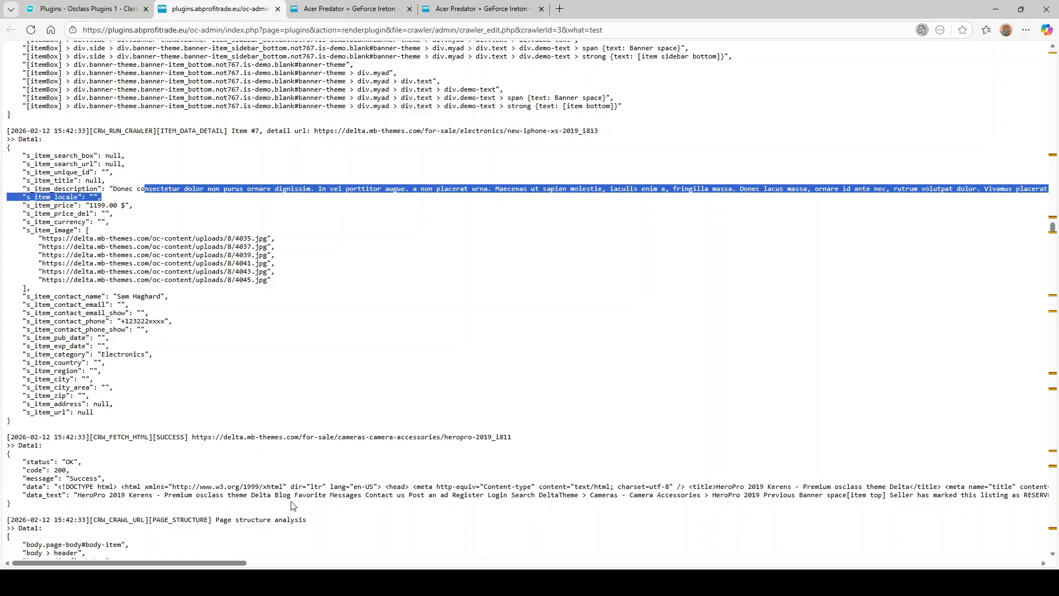
pyautogui.moveTo(219, 565)
pyautogui.mouseDown()
pyautogui.moveTo(418, 564)
pyautogui.moveTo(215, 563)
pyautogui.mouseUp()
pyautogui.click(173, 274)
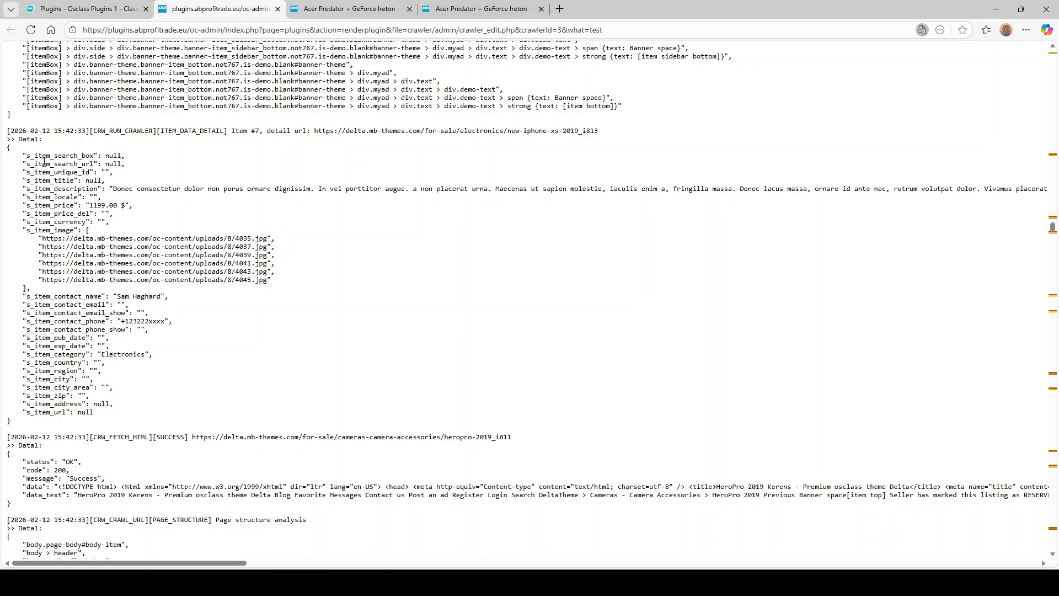
pyautogui.moveTo(81, 172); pyautogui.dragTo(135, 175)
pyautogui.click(164, 241)
pyautogui.scroll(-2, 178, 271)
pyautogui.scroll(2, 179, 276)
pyautogui.scroll(-15, 178, 272)
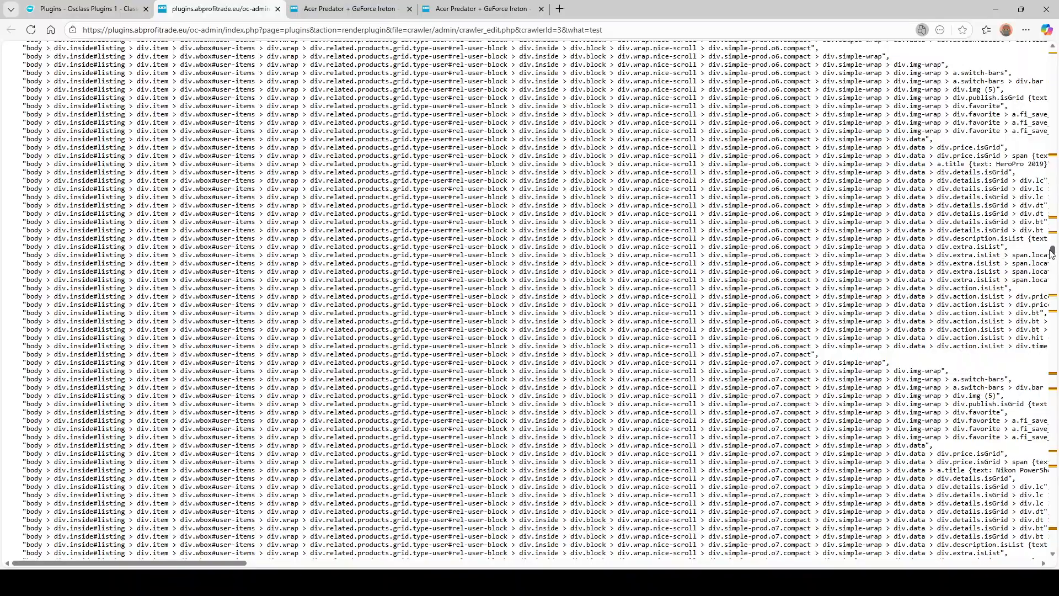
pyautogui.moveTo(1051, 250); pyautogui.dragTo(1053, 543)
pyautogui.scroll(18, 350, 473)
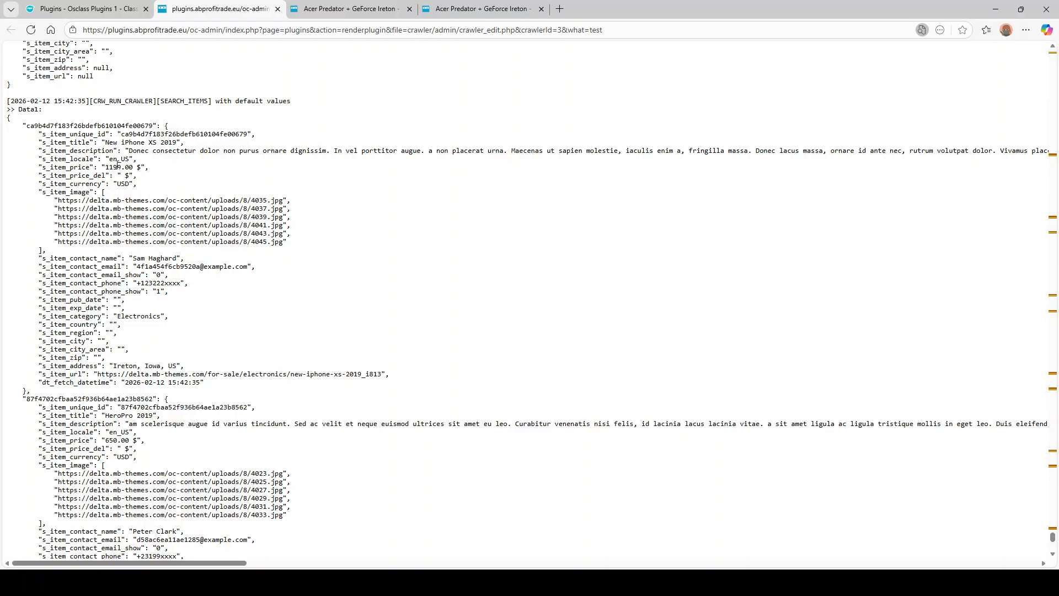
pyautogui.doubleClick(107, 167)
pyautogui.doubleClick(230, 151)
pyautogui.click(164, 258)
pyautogui.tripleClick(137, 259)
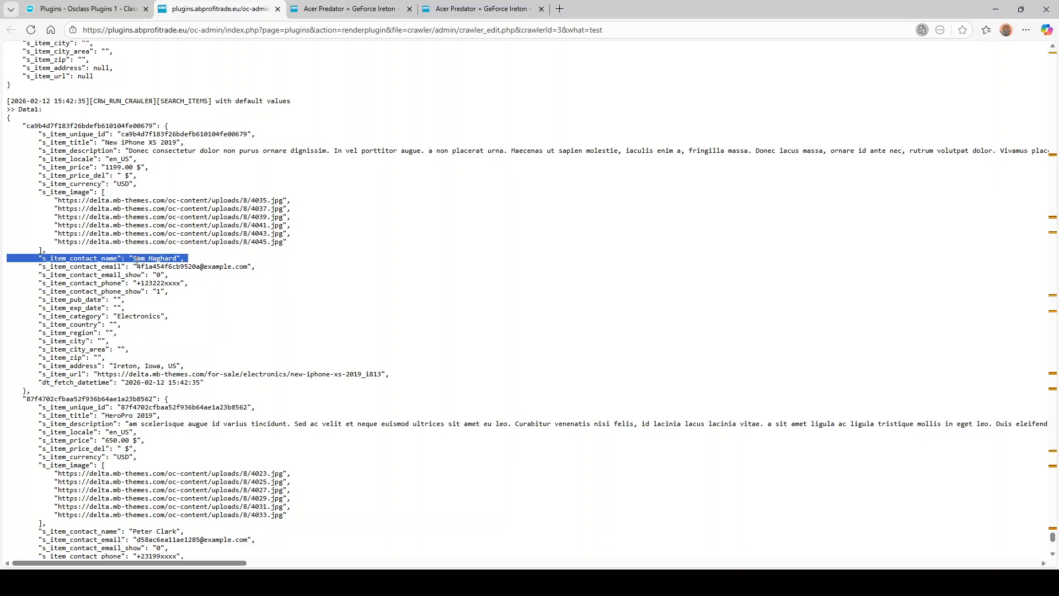
pyautogui.doubleClick(81, 266)
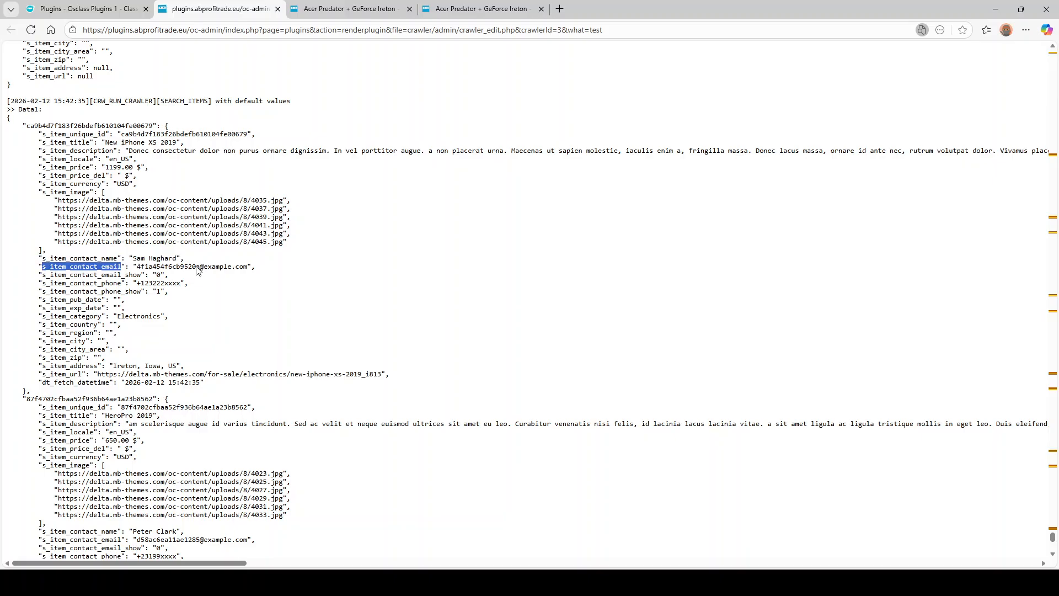
pyautogui.moveTo(240, 267); pyautogui.dragTo(160, 267)
pyautogui.doubleClick(144, 267)
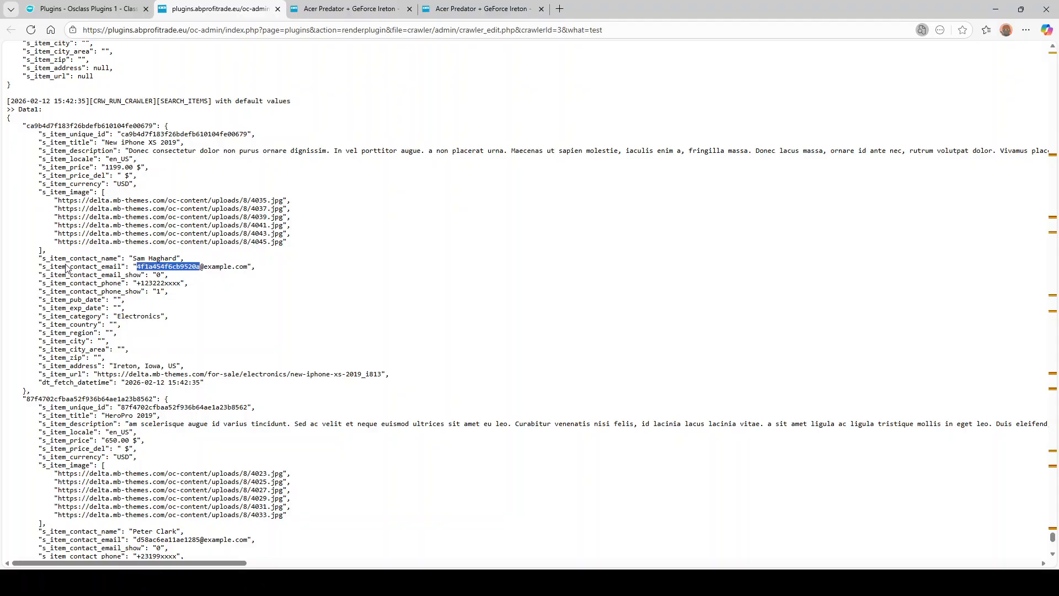
pyautogui.click(151, 278)
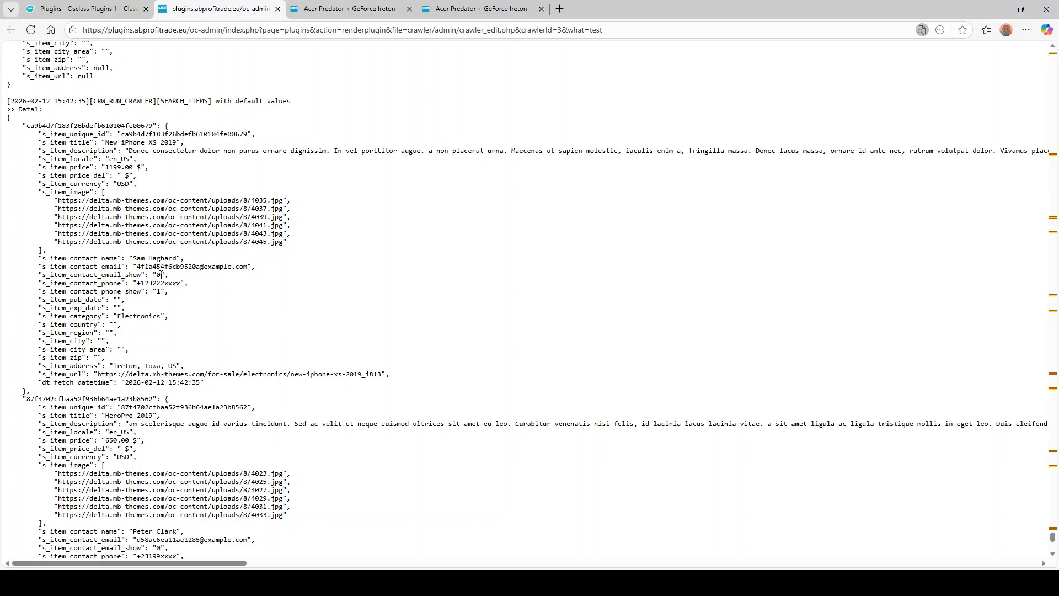
pyautogui.doubleClick(91, 284)
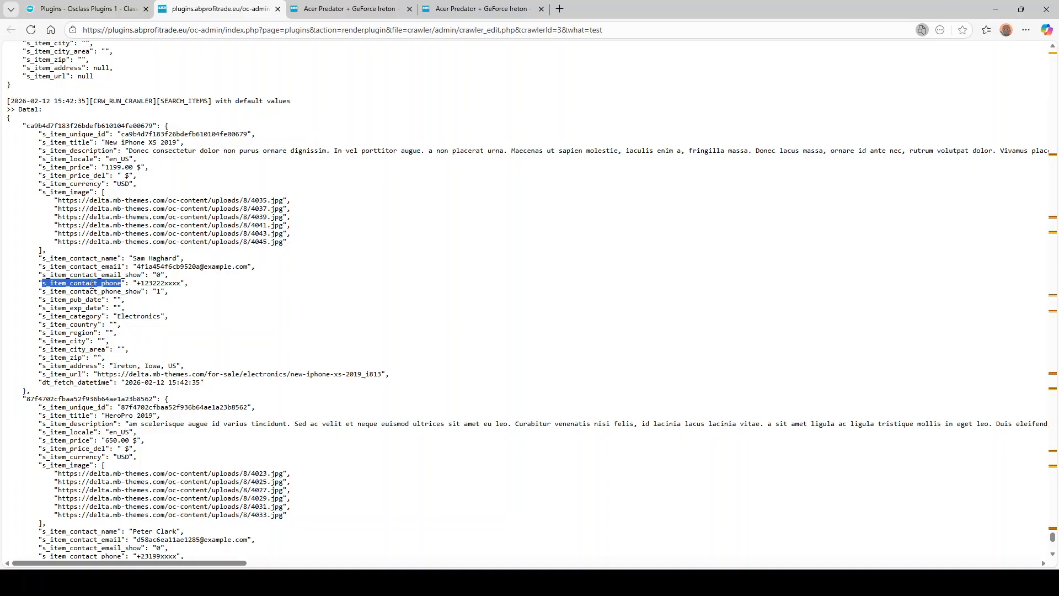
pyautogui.doubleClick(151, 283)
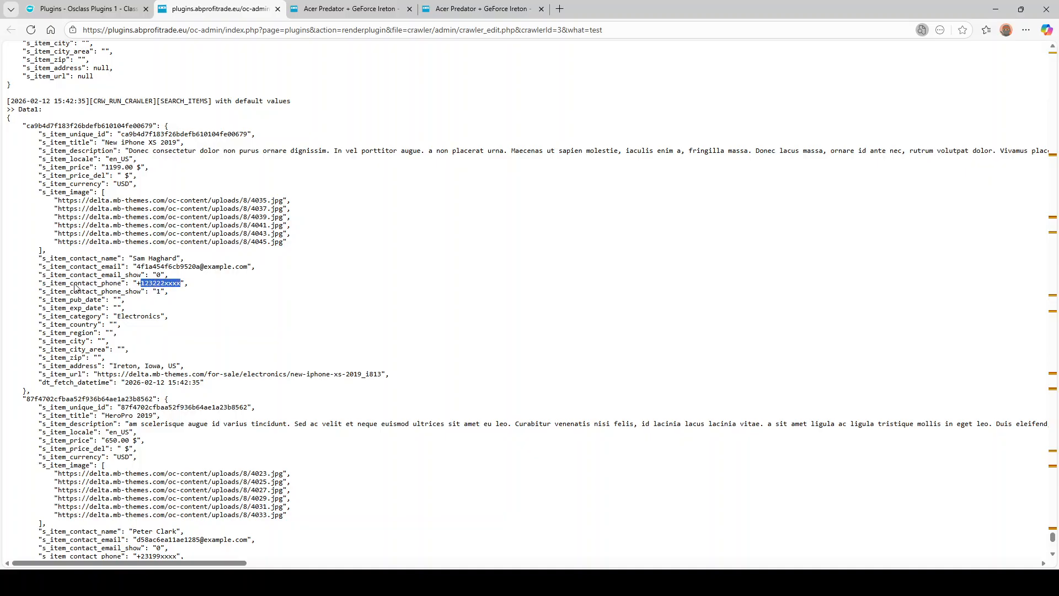
pyautogui.doubleClick(134, 286)
pyautogui.moveTo(163, 284); pyautogui.dragTo(180, 285)
pyautogui.scroll(-2, 74, 276)
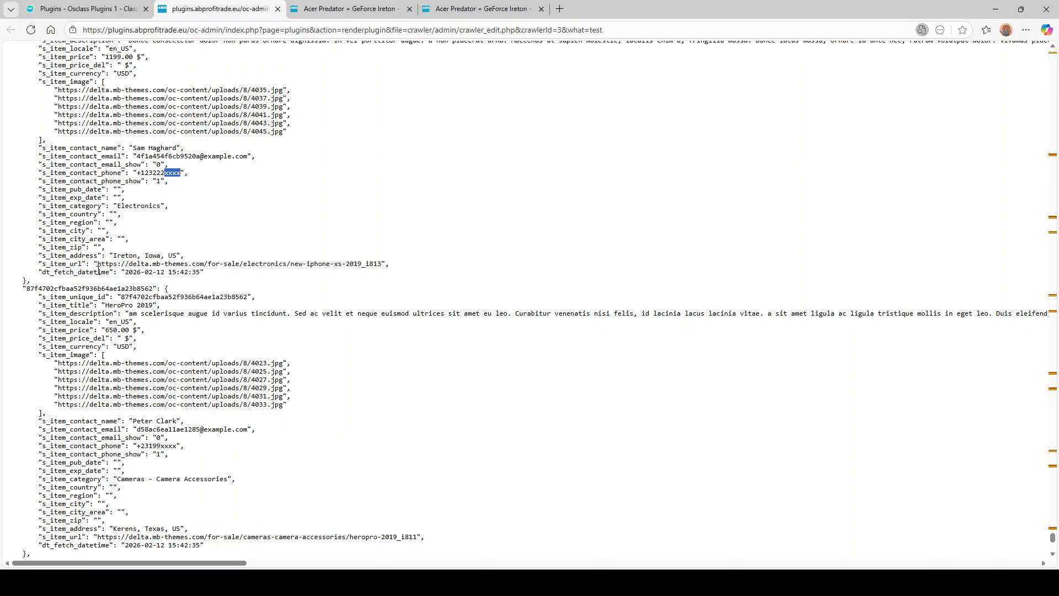
pyautogui.moveTo(98, 265); pyautogui.dragTo(231, 265)
pyautogui.scroll(-2, 108, 279)
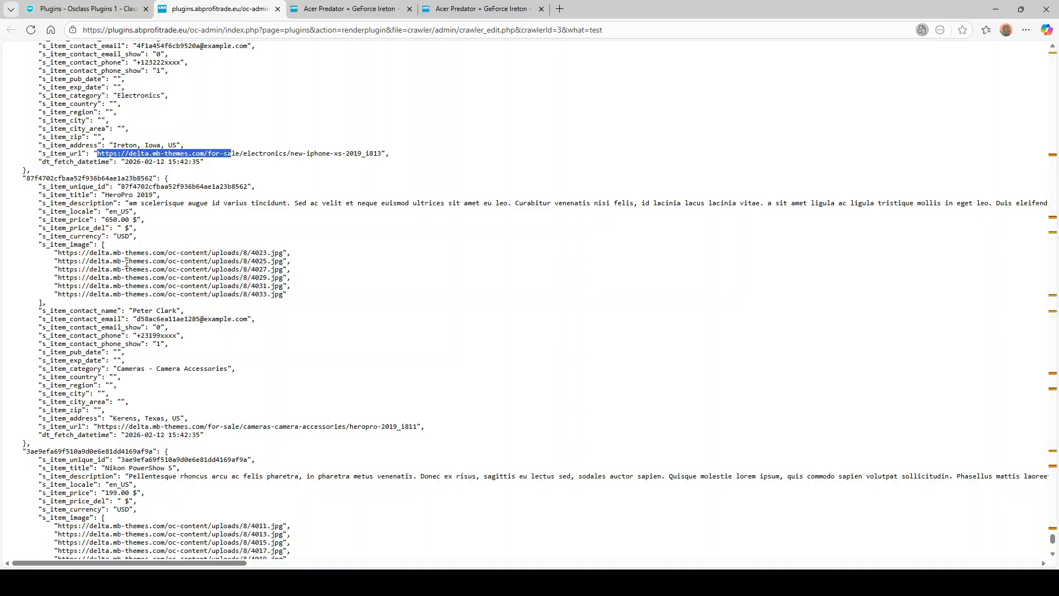
pyautogui.scroll(-8, 259, 276)
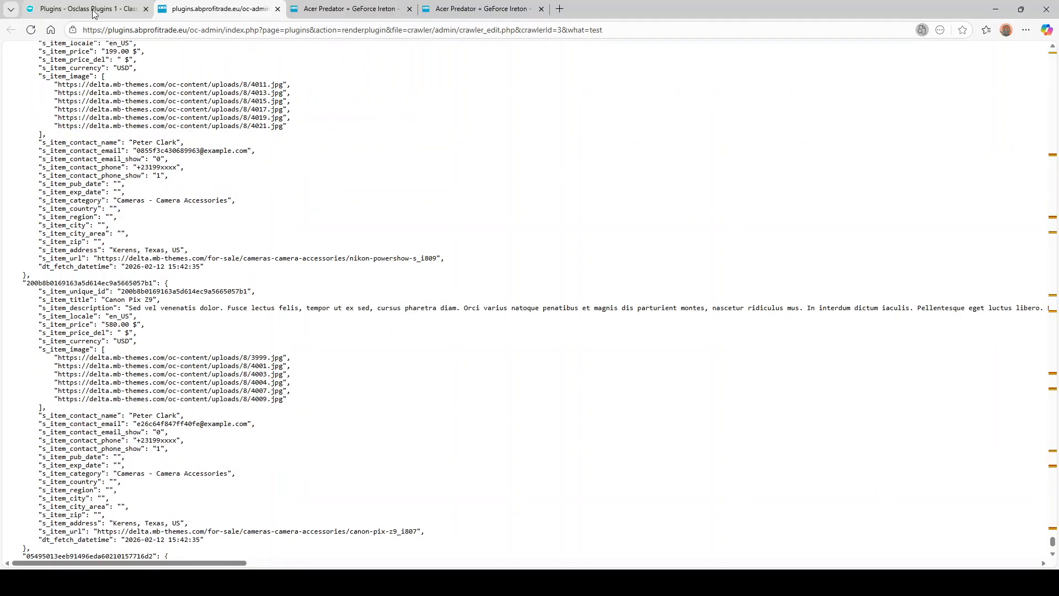
pyautogui.click(93, 13)
# - Run the Demo crawler, then go back to the Crawlers list and reopen Demo's Edit crawler page
pyautogui.click(996, 189)
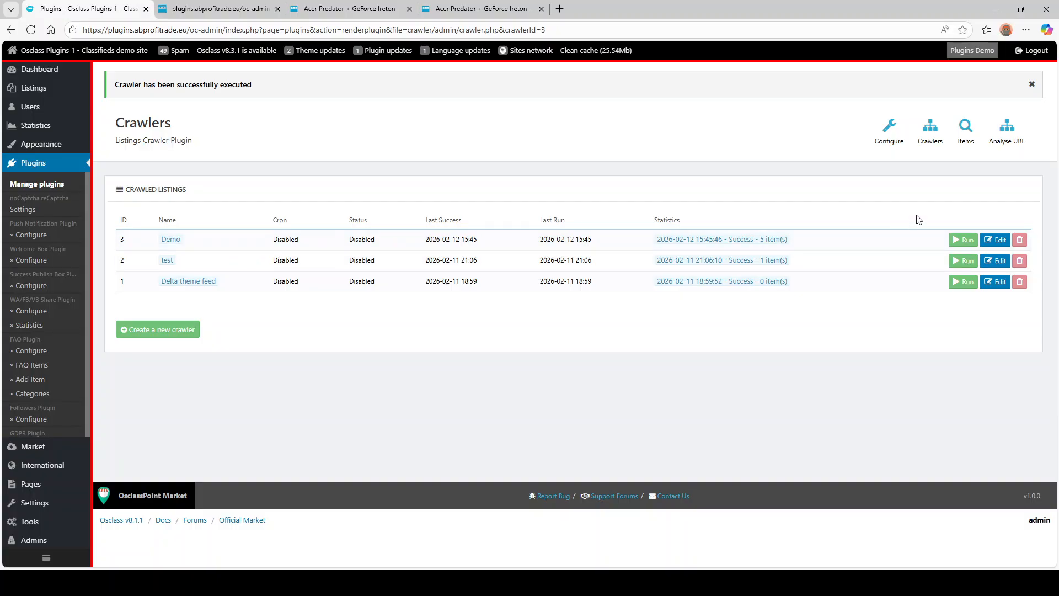
pyautogui.click(996, 239)
pyautogui.click(11, 29)
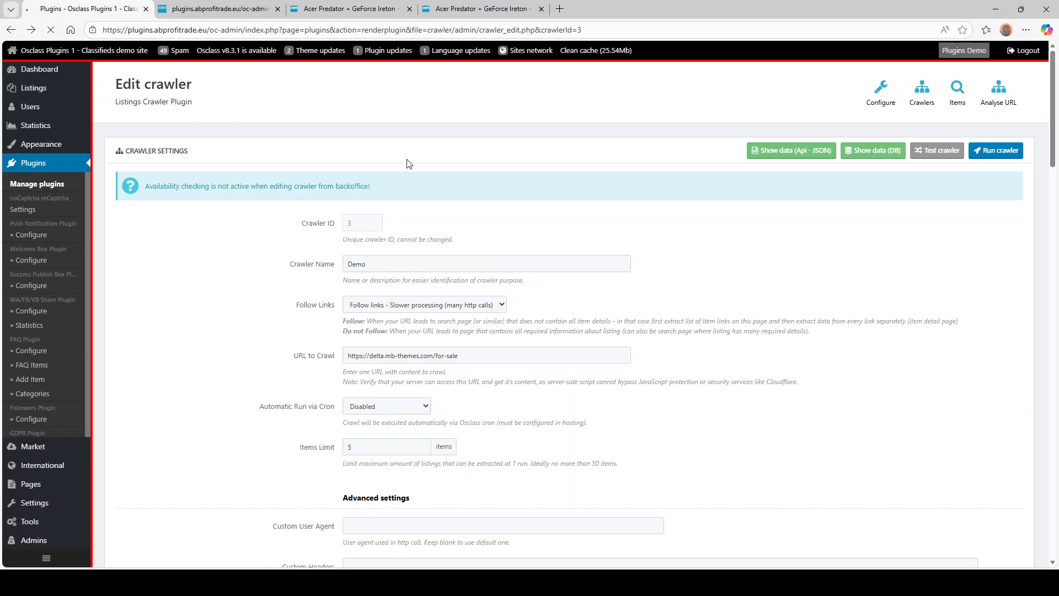
pyautogui.moveTo(766, 202)
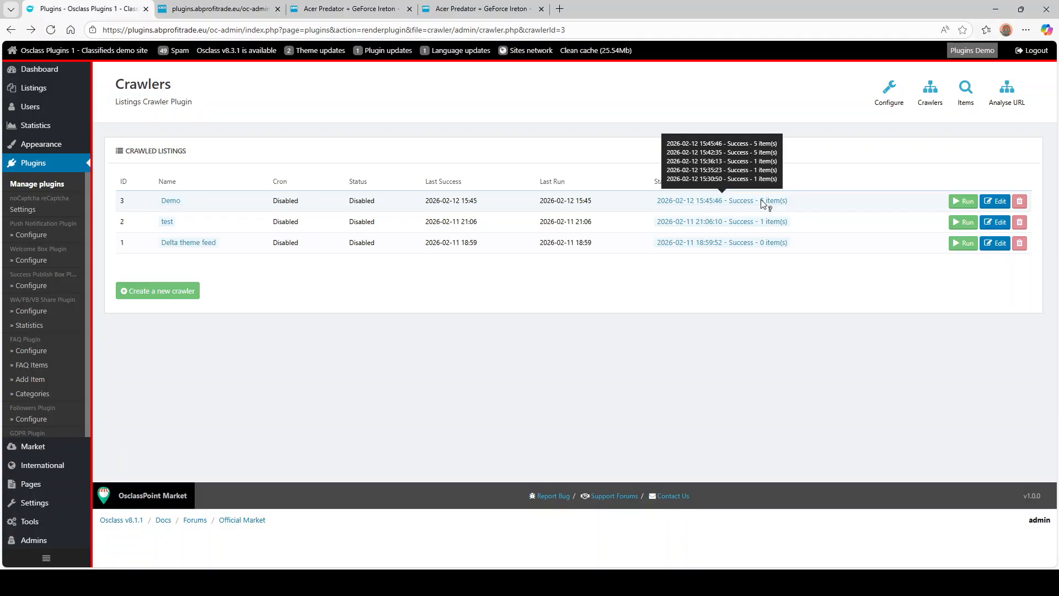
pyautogui.click(987, 205)
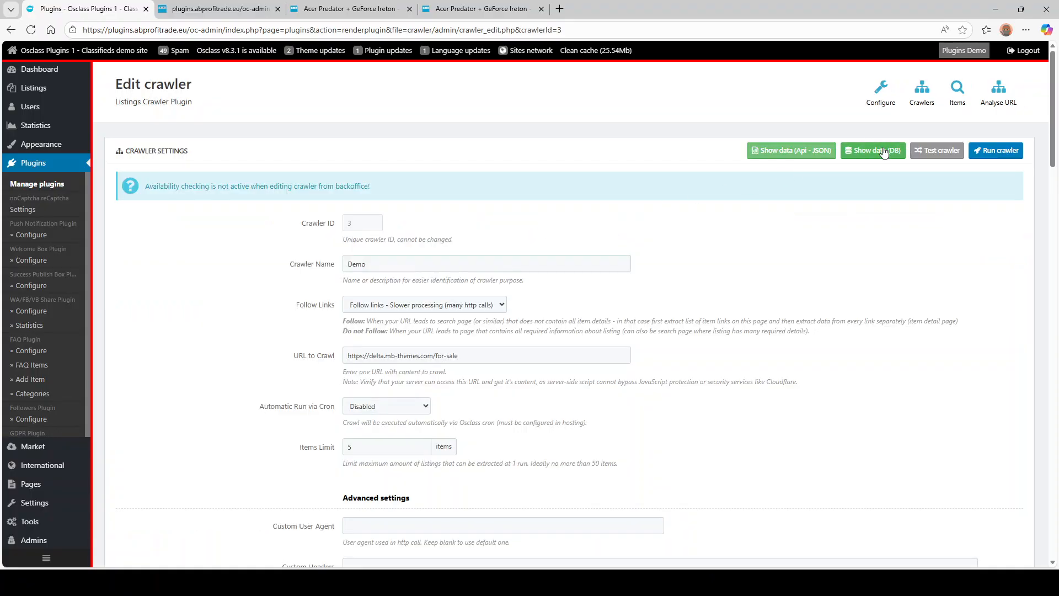
# - Inspect the six Crawled Listings stored for crawler ID 3, then return to the Demo crawler's page
pyautogui.click(874, 150)
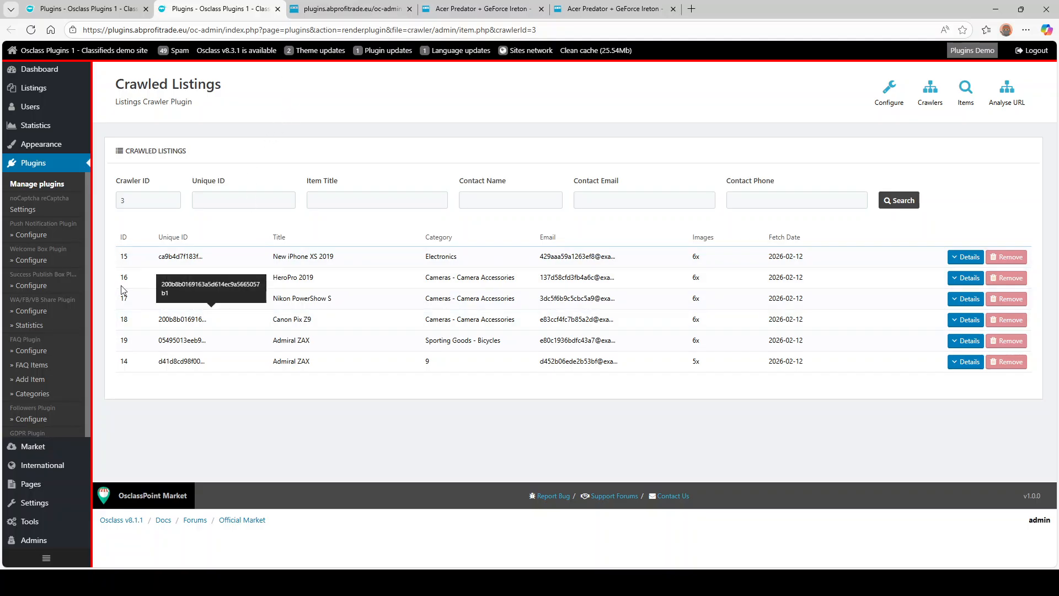
pyautogui.moveTo(124, 200); pyautogui.dragTo(101, 205)
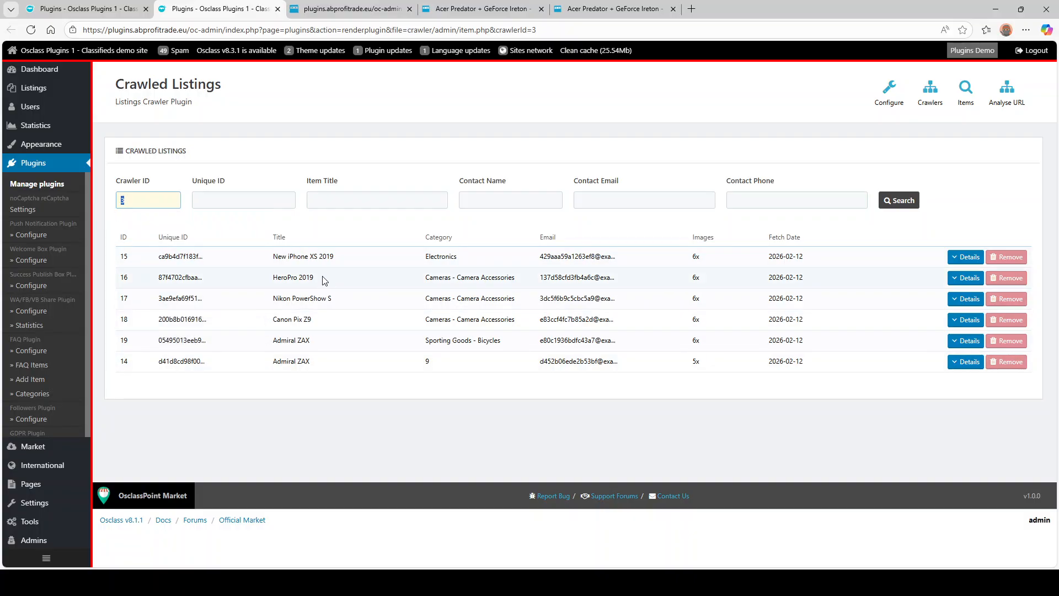
pyautogui.click(428, 363)
pyautogui.doubleClick(429, 362)
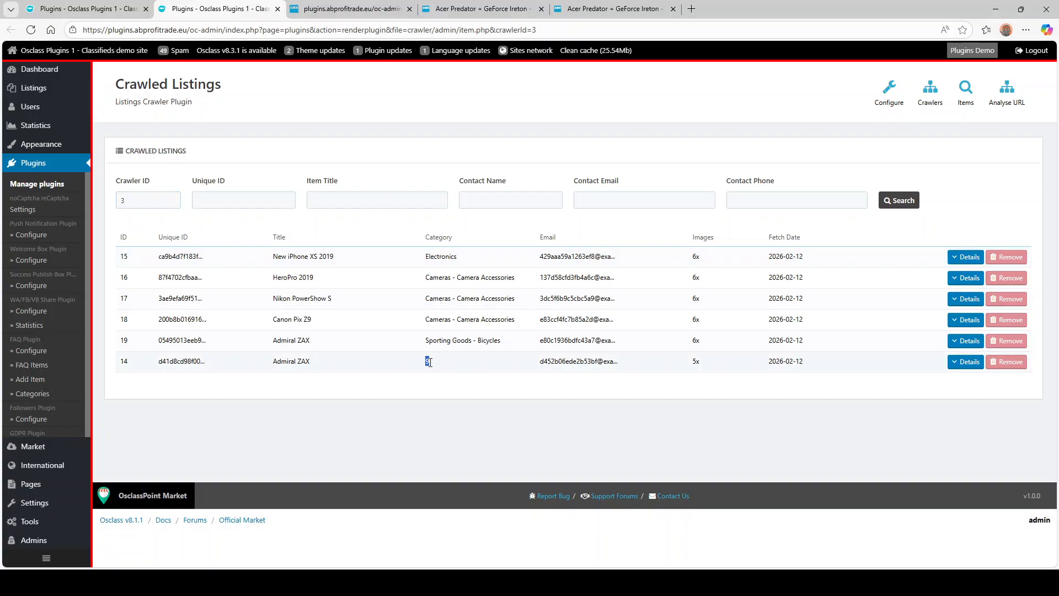
pyautogui.click(427, 343)
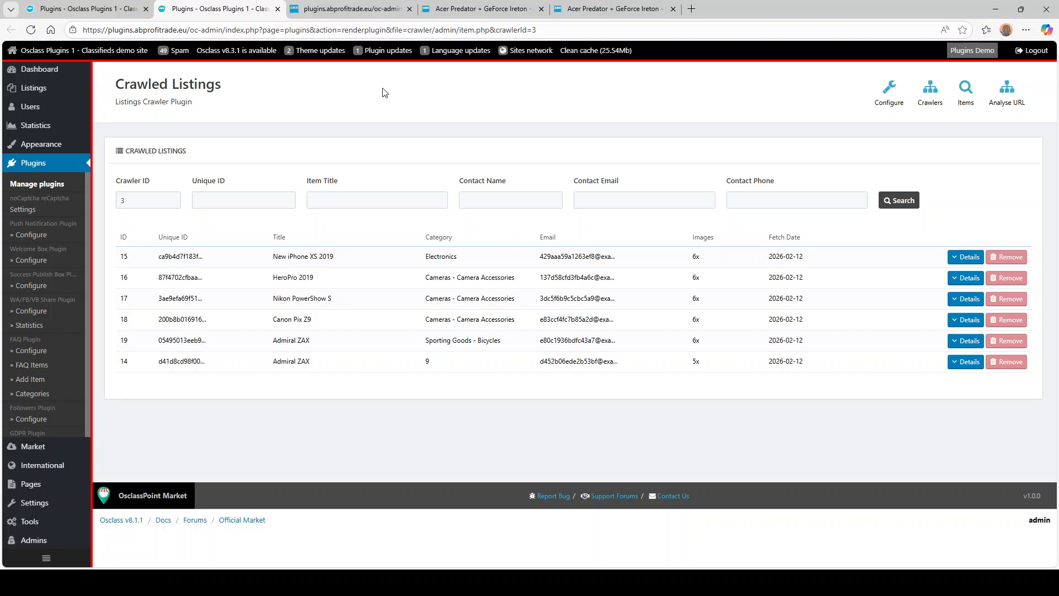
pyautogui.click(6, 31)
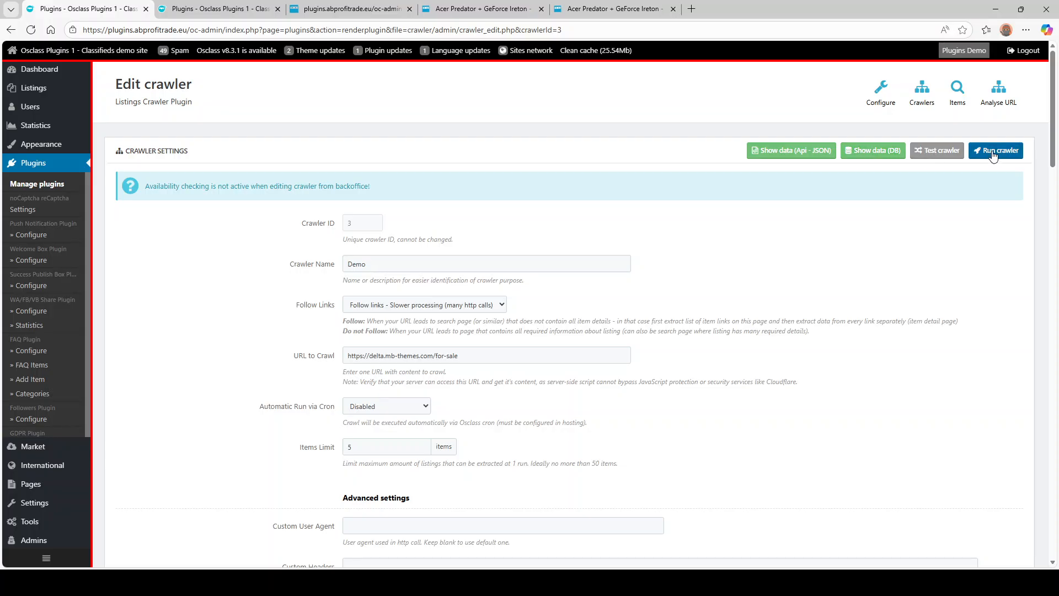
# - Open the JSON feed, scroll through records 19 down to 14, and return to Edit crawler
pyautogui.click(800, 159)
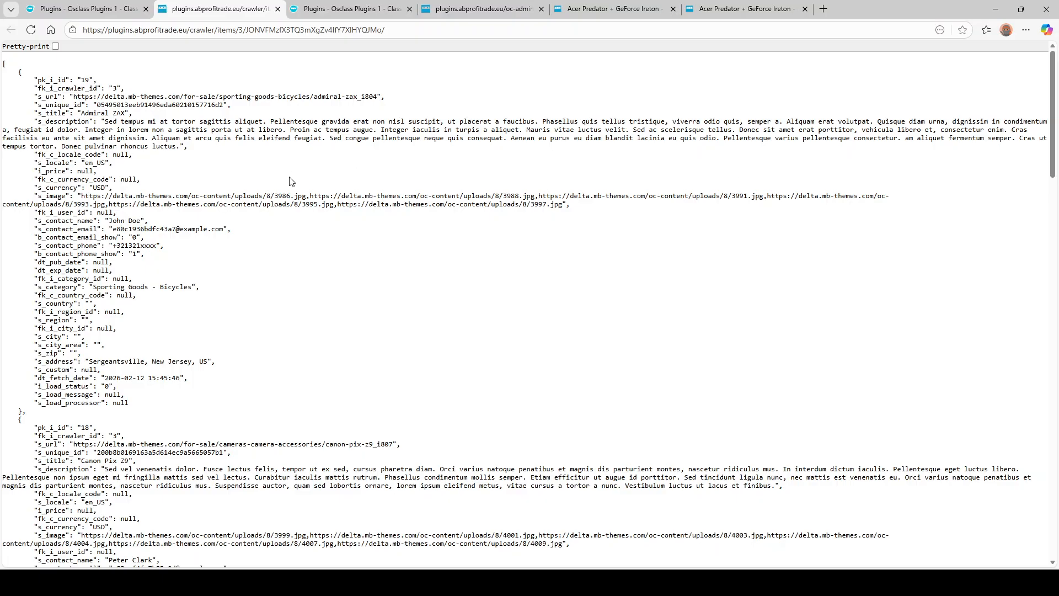
pyautogui.scroll(-20, 309, 245)
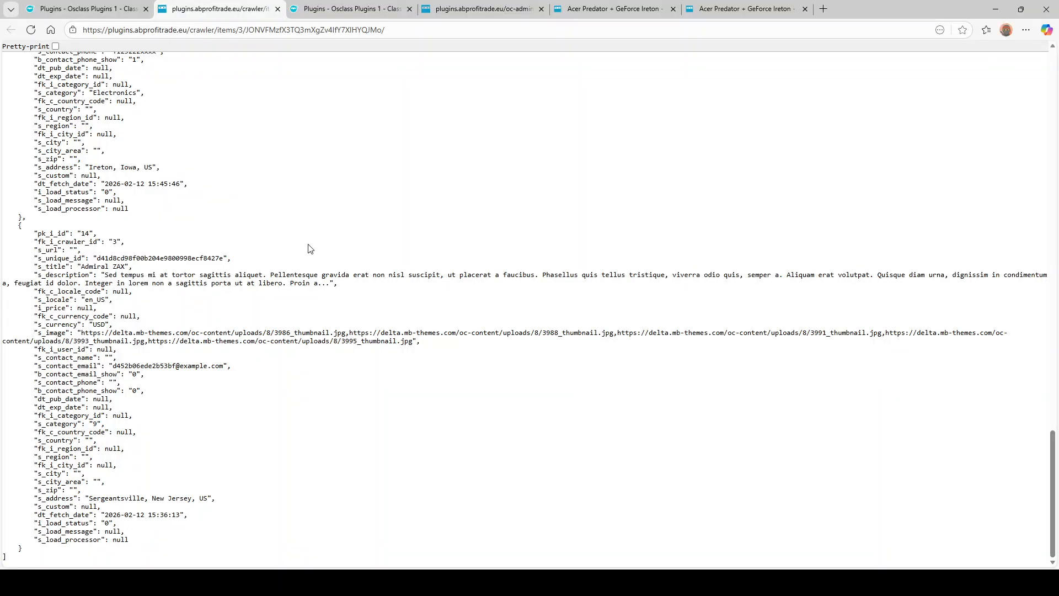
pyautogui.scroll(20, 309, 249)
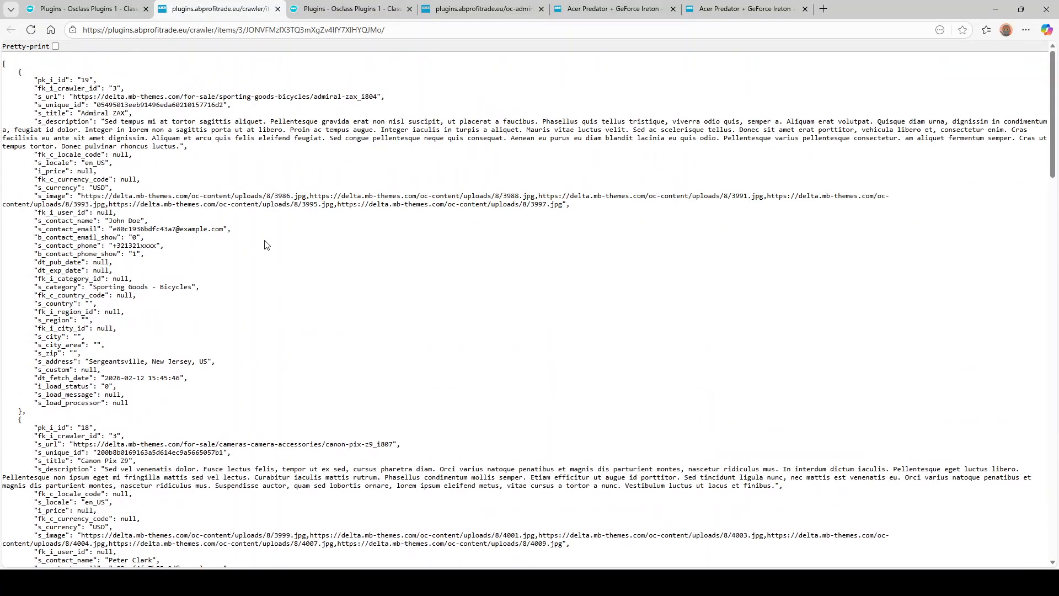
pyautogui.scroll(-15, 194, 215)
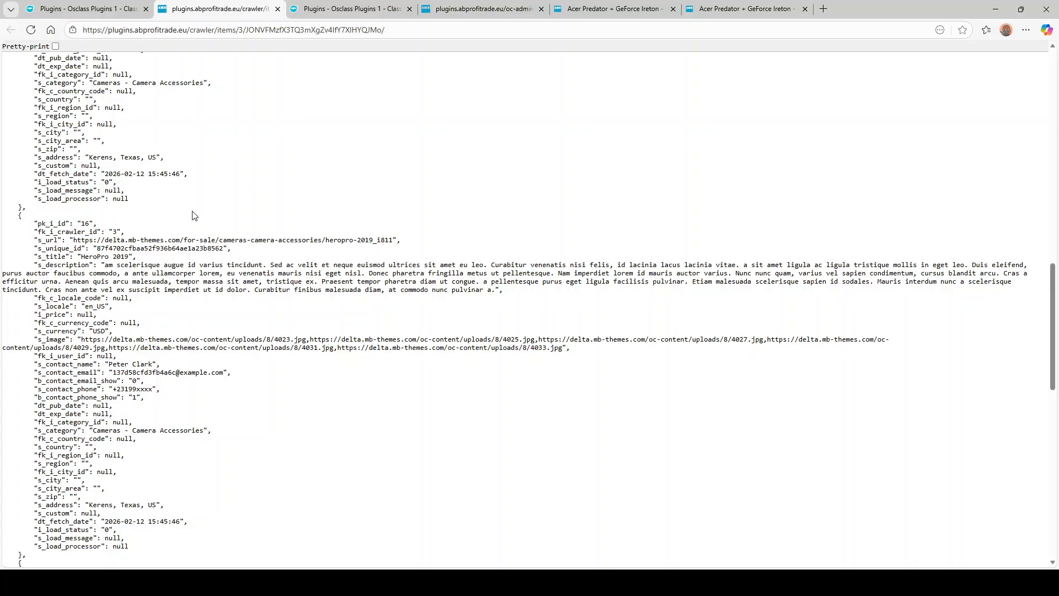
pyautogui.scroll(-2, 194, 215)
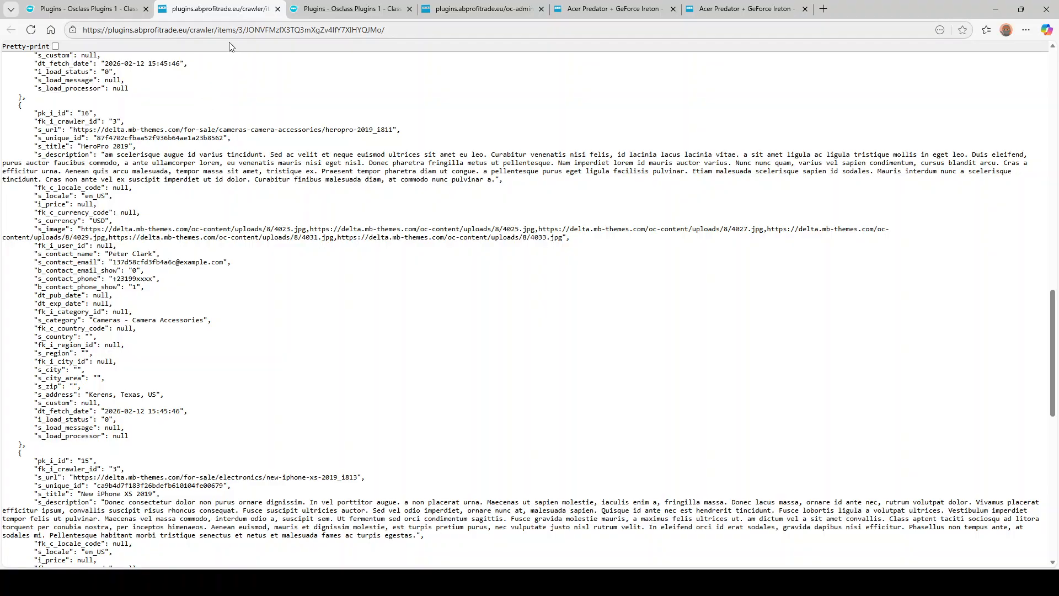
pyautogui.scroll(-10, 169, 284)
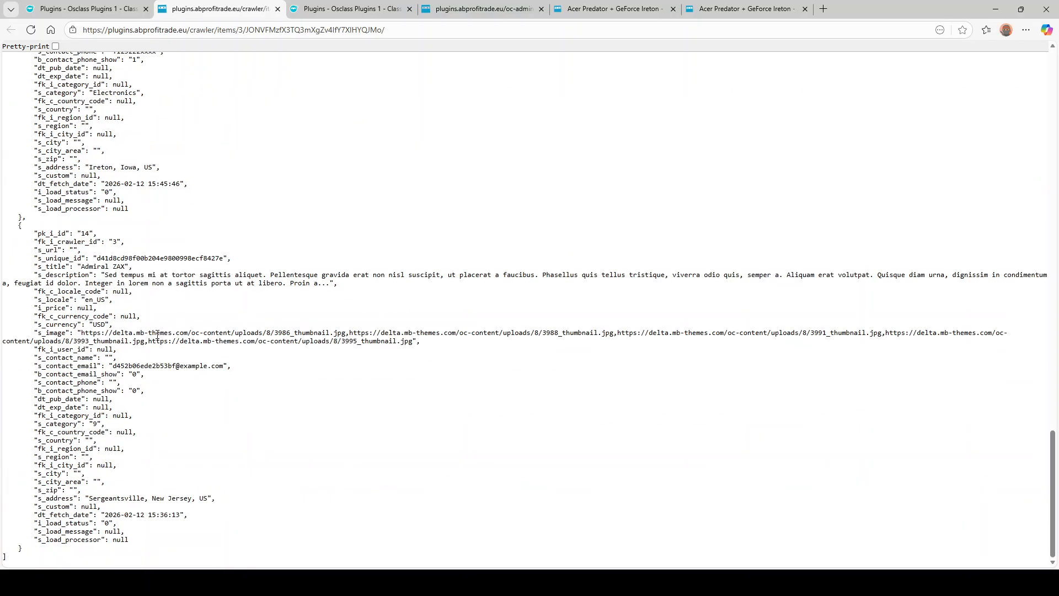
pyautogui.scroll(20, 161, 331)
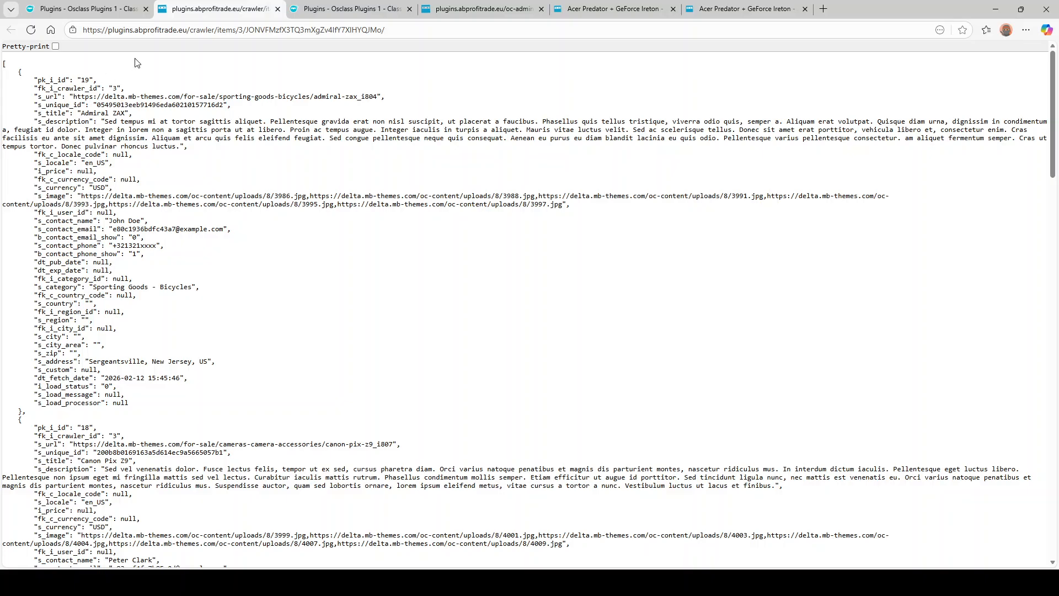
pyautogui.click(220, 29)
pyautogui.click(82, 9)
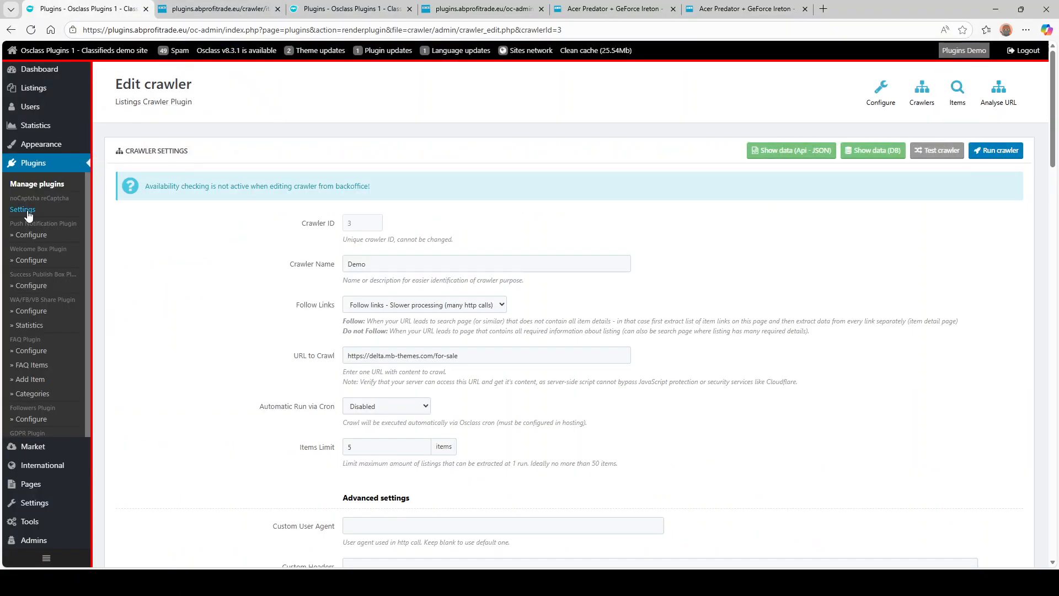
# - Open the Ad Importer plugin's configuration in a new tab and start a new import
pyautogui.middleClick(34, 165)
pyautogui.click(216, 9)
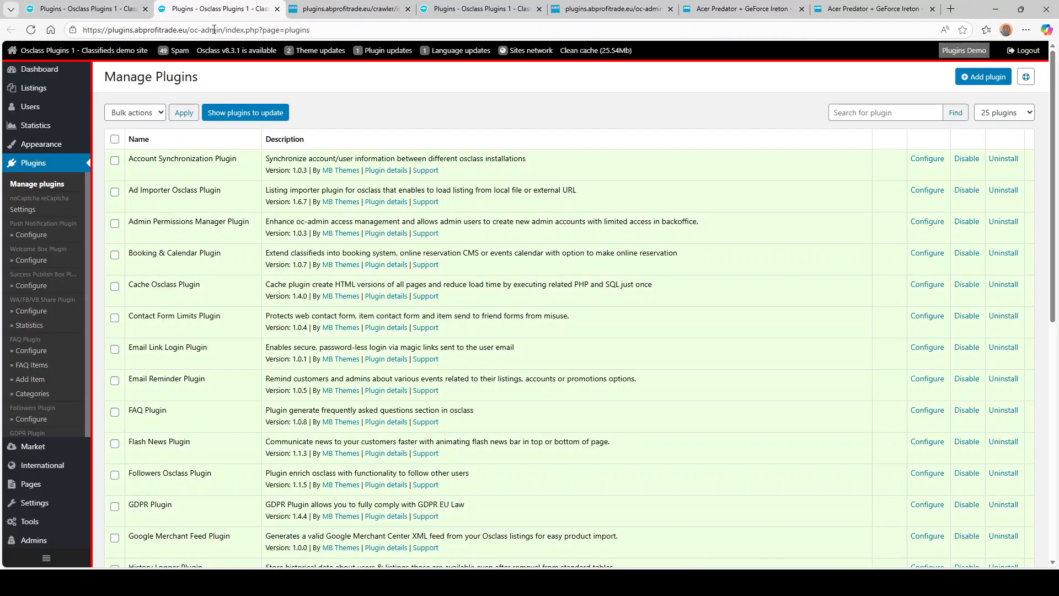
pyautogui.click(927, 190)
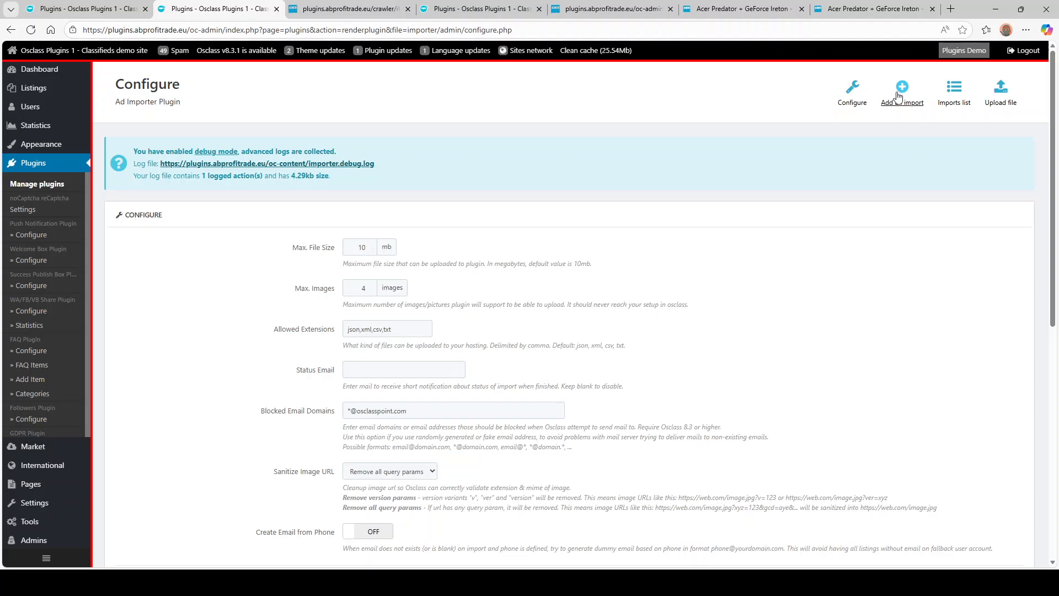
pyautogui.click(898, 96)
# - Name the import Demo, paste the crawler JSON feed URL, and set the file format to JSON
pyautogui.click(441, 179)
pyautogui.write('Demo')
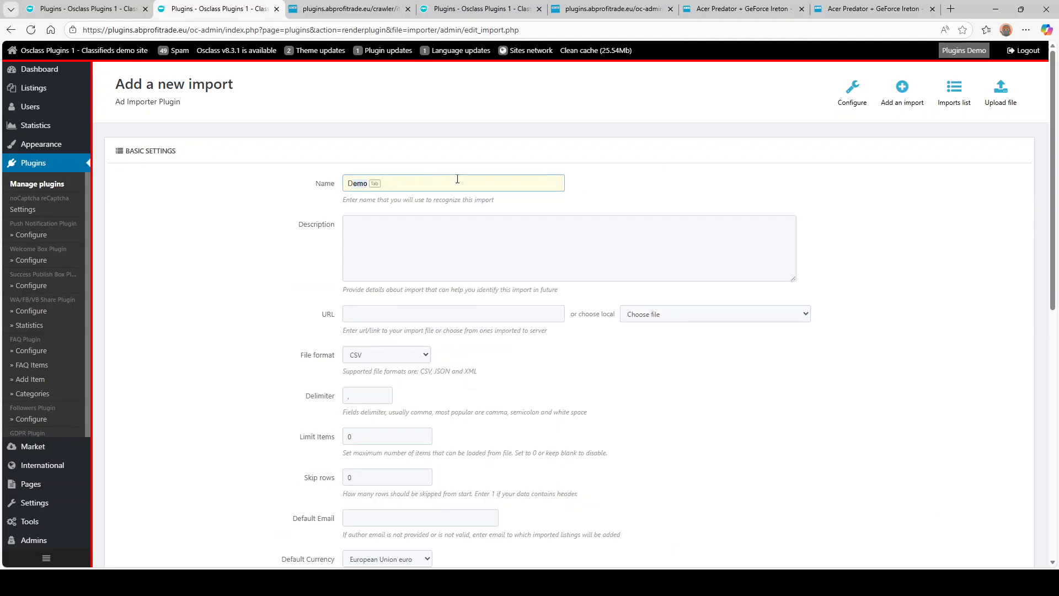
pyautogui.press('Tab')
pyautogui.click(382, 315)
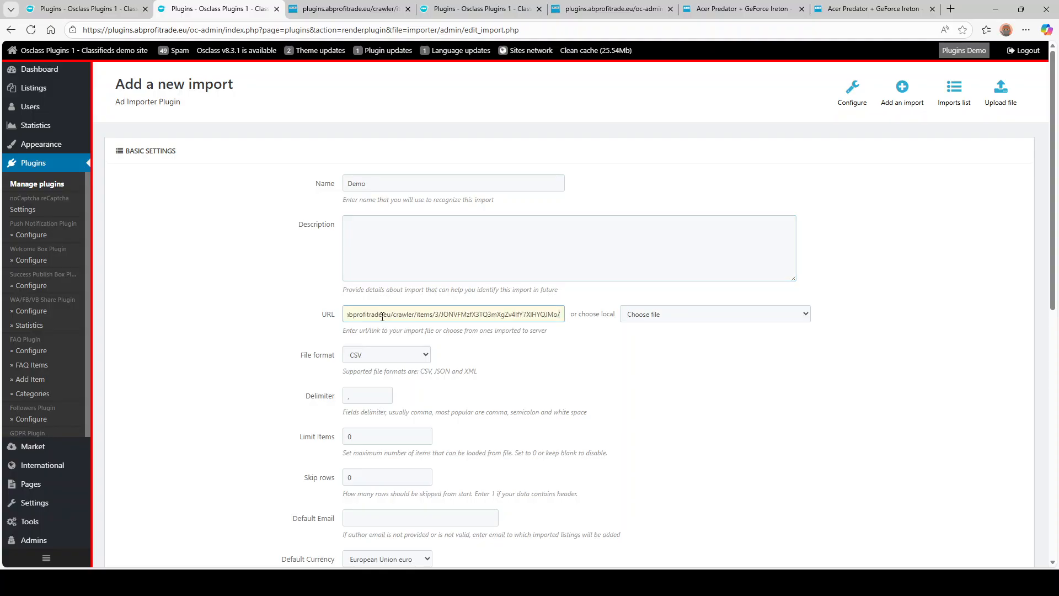
pyautogui.scroll(-2, 282, 321)
pyautogui.click(380, 251)
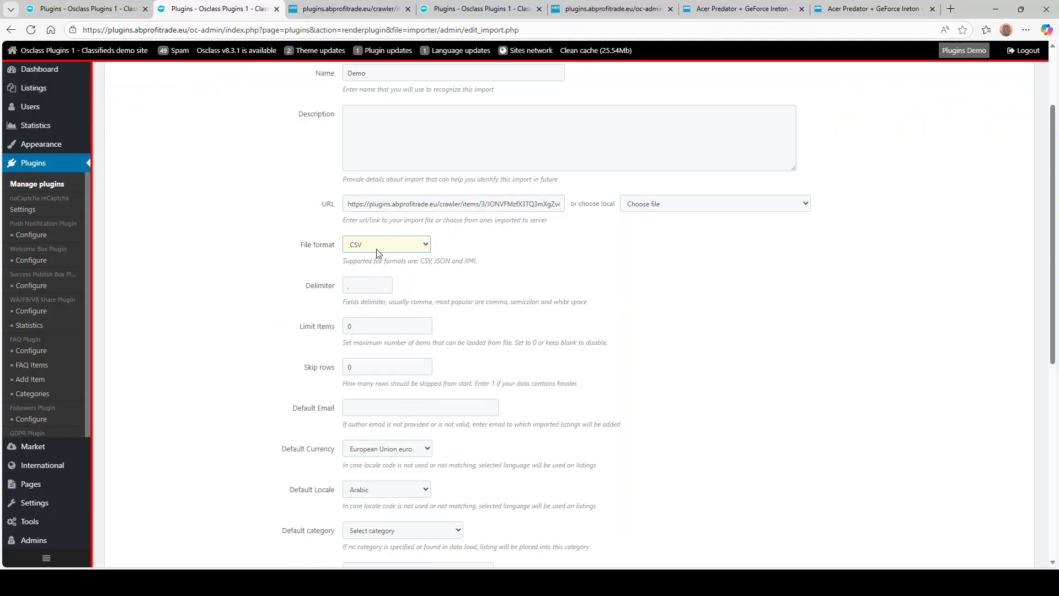
pyautogui.click(373, 290)
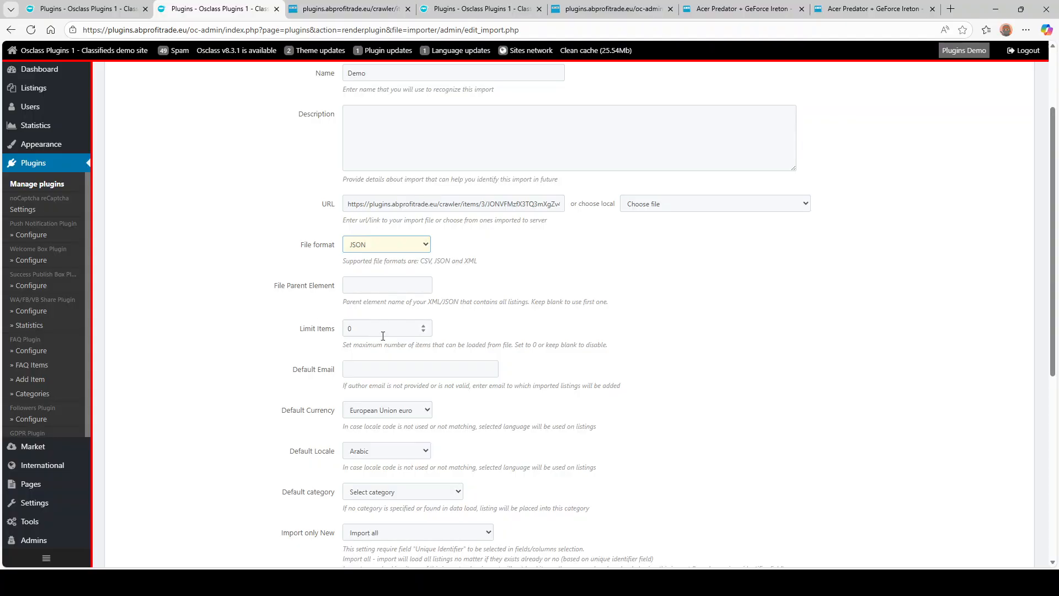
# - Fill the default e-mail, then set default locale to English and default category to Cars
pyautogui.scroll(-2, 383, 336)
pyautogui.click(381, 259)
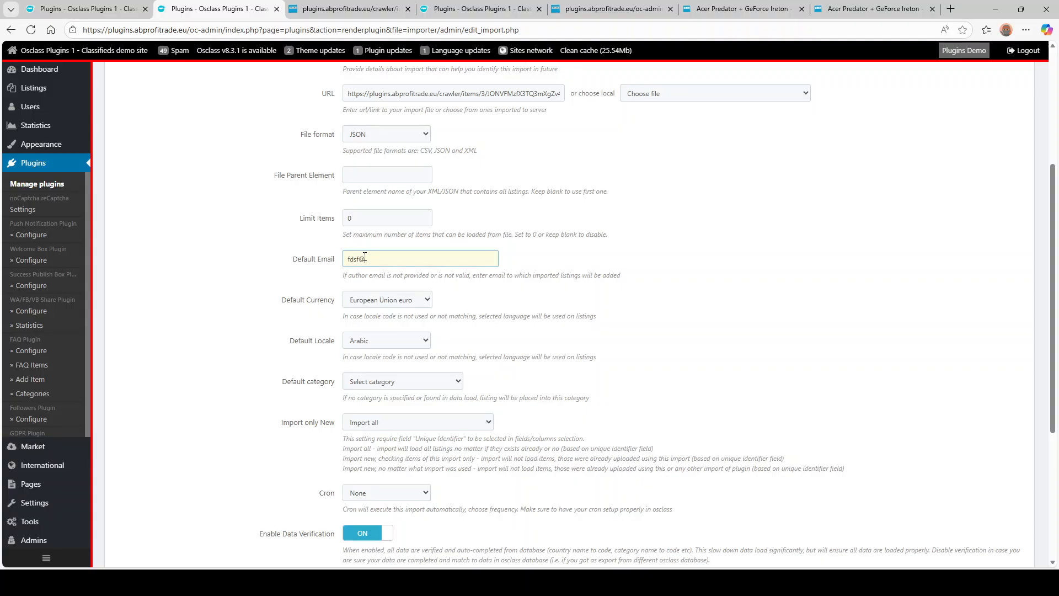
pyautogui.press('Tab')
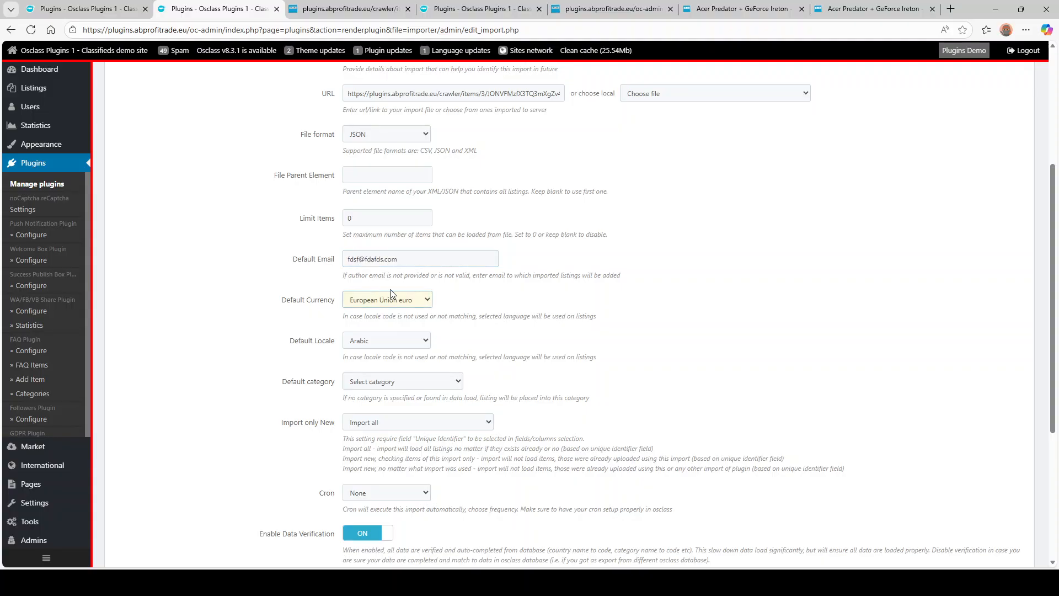
pyautogui.scroll(-2, 389, 289)
pyautogui.press('Tab')
pyautogui.press('e')
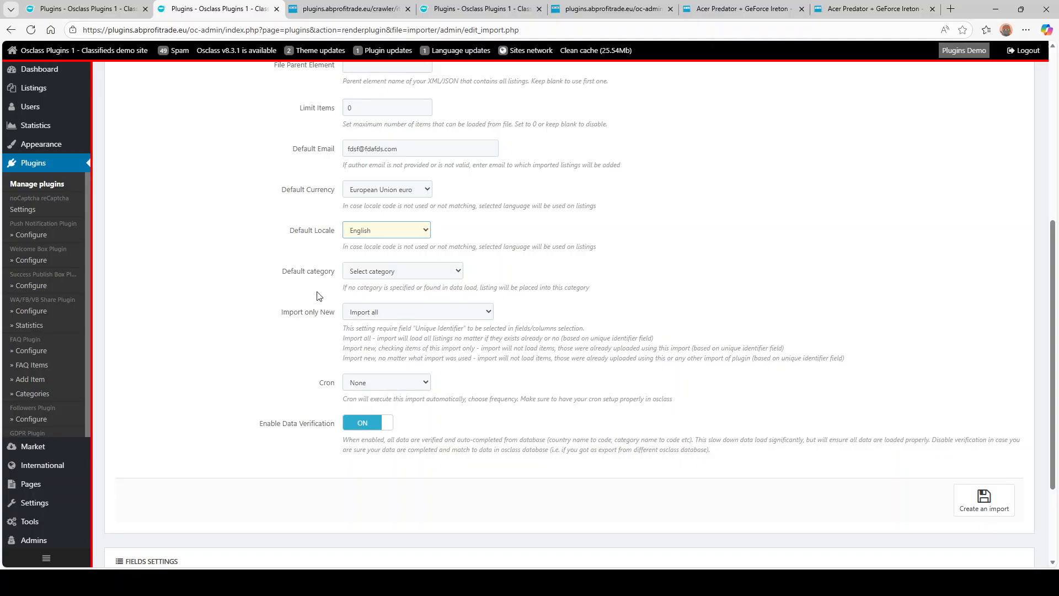
pyautogui.press('Tab')
pyautogui.press('c')
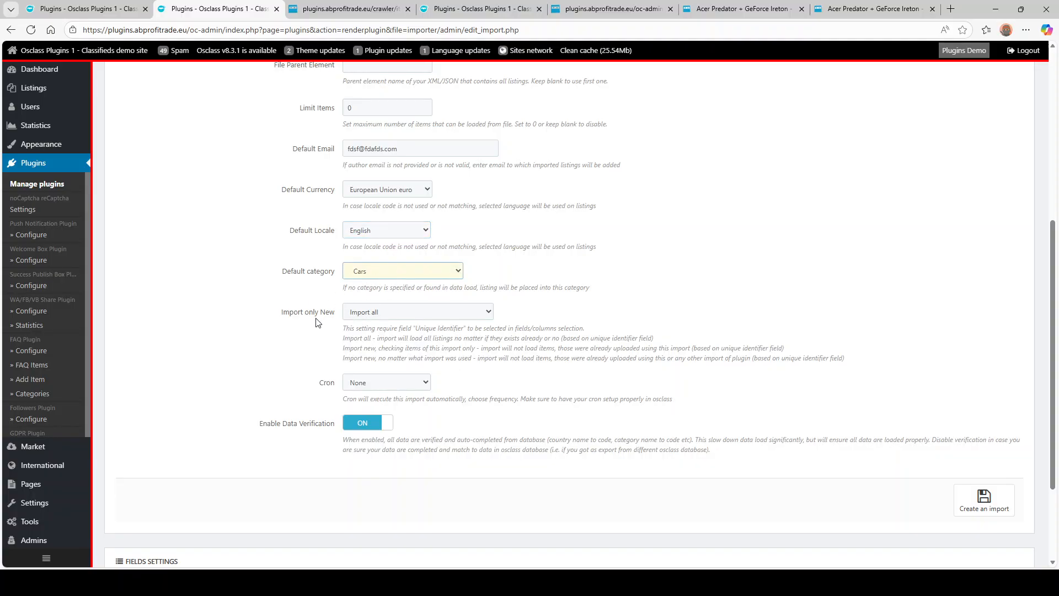
pyautogui.scroll(-2, 319, 325)
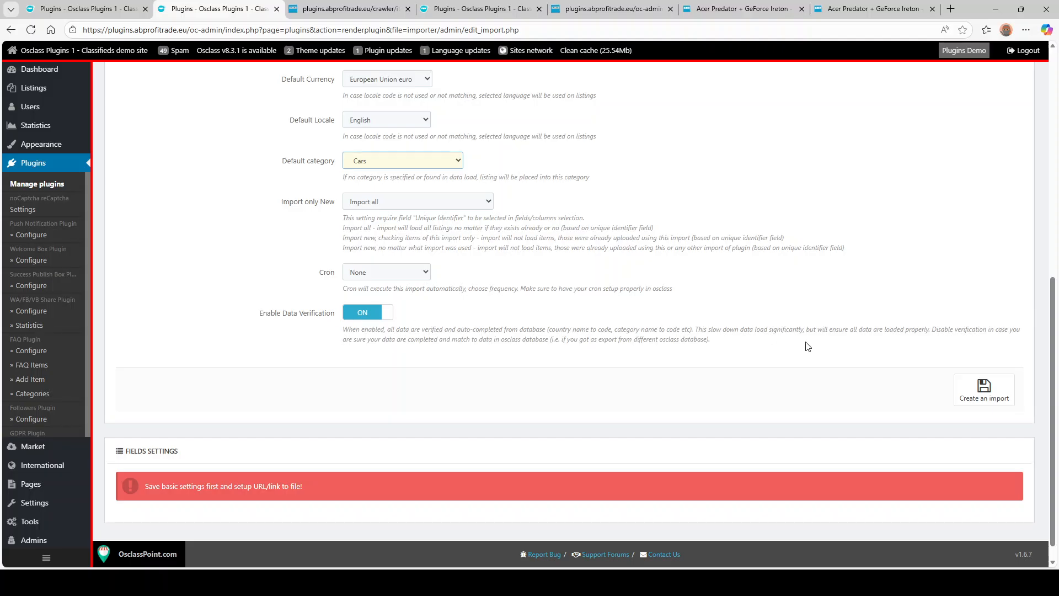
# - Create the Demo import and scroll down to its Fields Settings
pyautogui.click(983, 393)
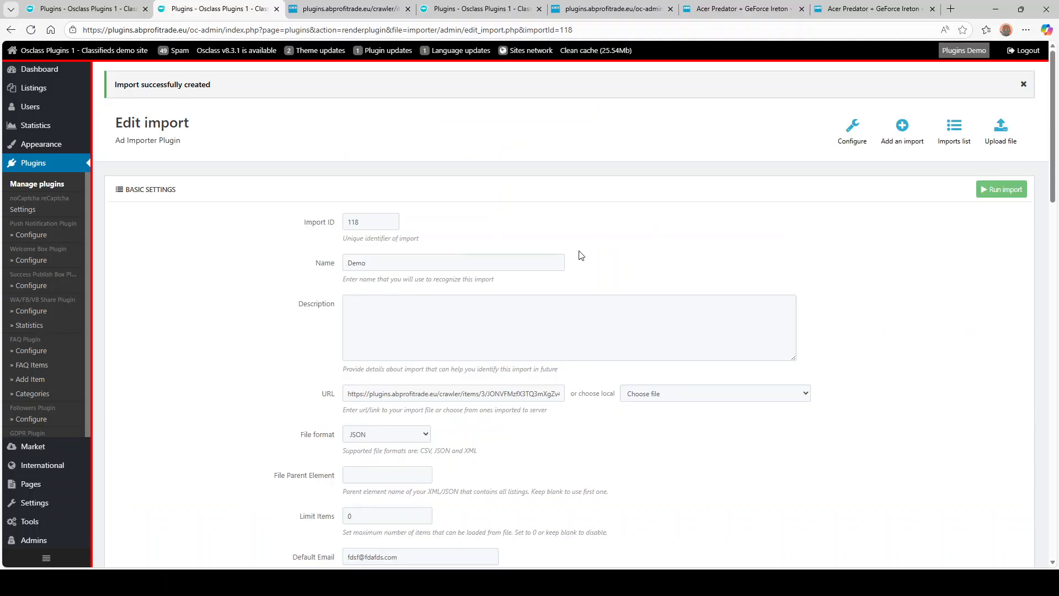
pyautogui.scroll(-20, 544, 303)
pyautogui.scroll(-2, 454, 304)
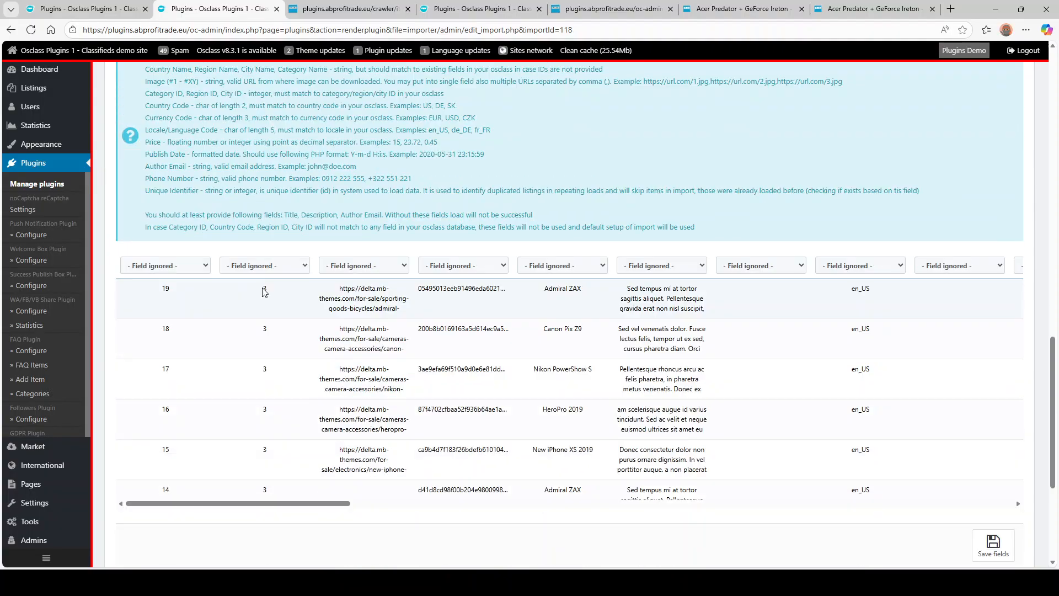
# - Scroll the Fields Settings preview table sideways to review every column of the six listings
pyautogui.moveTo(264, 506); pyautogui.dragTo(223, 513)
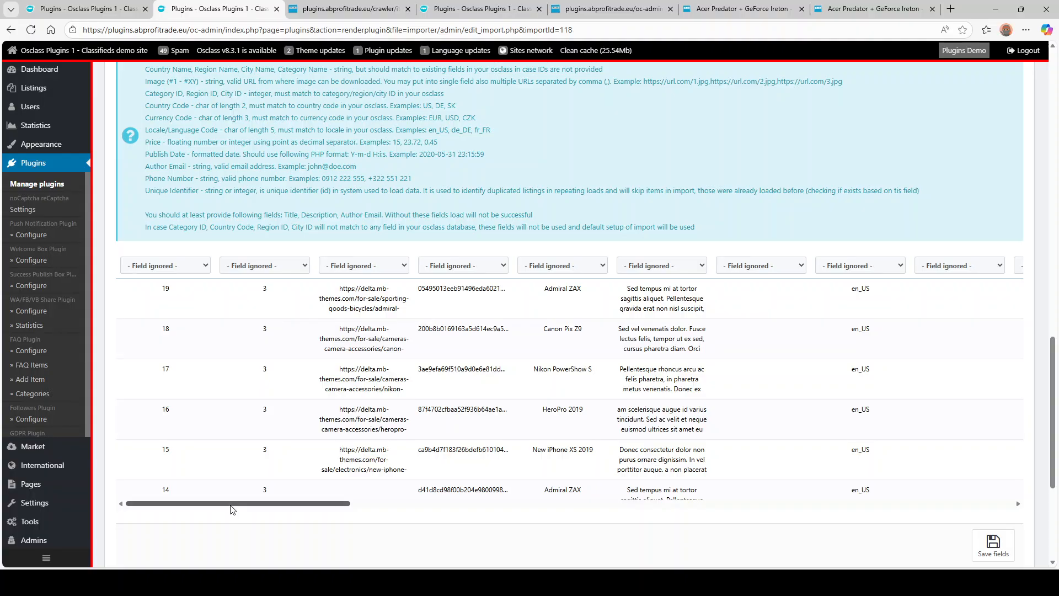
pyautogui.moveTo(228, 506); pyautogui.dragTo(434, 512)
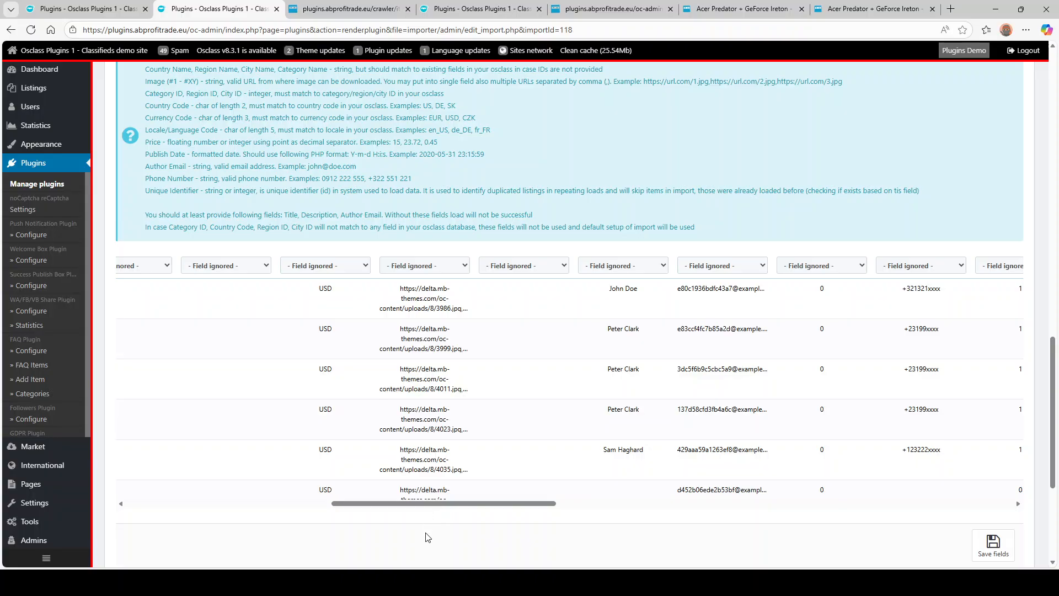
pyautogui.moveTo(435, 503); pyautogui.dragTo(573, 492)
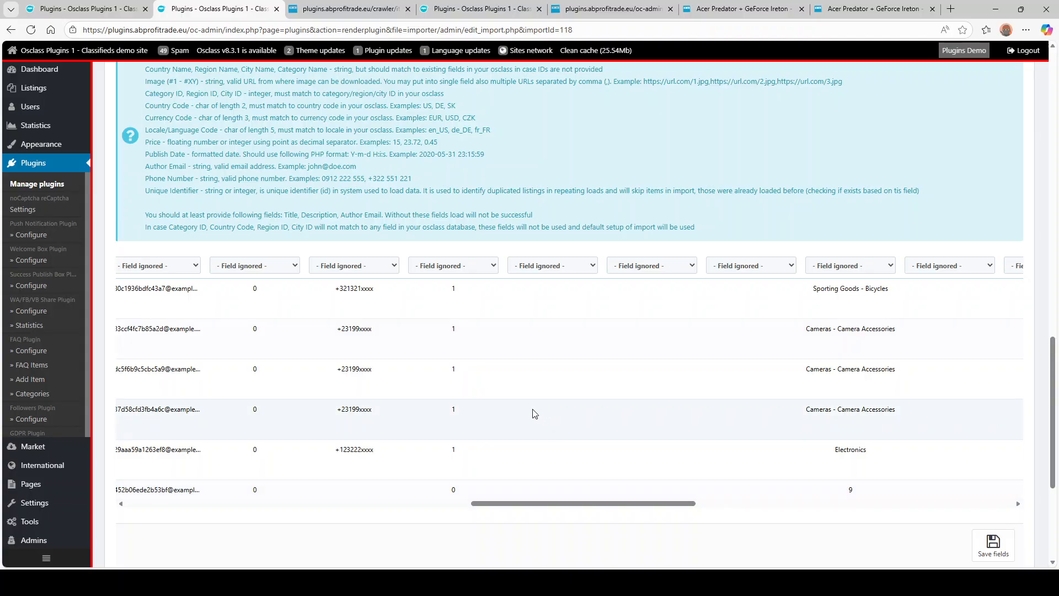
pyautogui.moveTo(535, 502); pyautogui.dragTo(170, 517)
pyautogui.scroll(15, 420, 425)
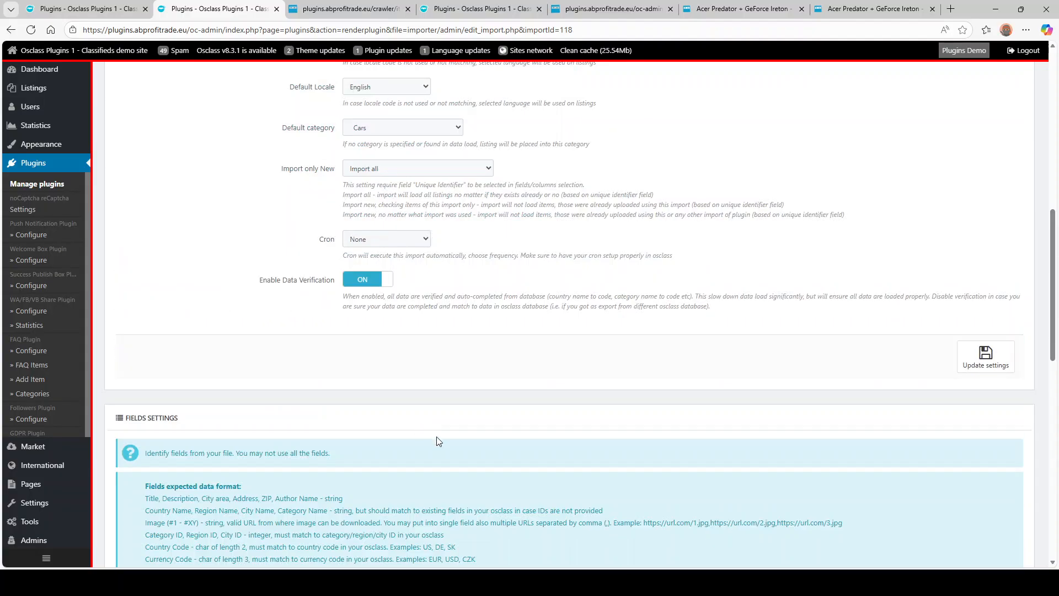
# - Browse the crawler plugin's Items, Configure and Analyse URL pages, ending on the Crawlers list
pyautogui.click(83, 8)
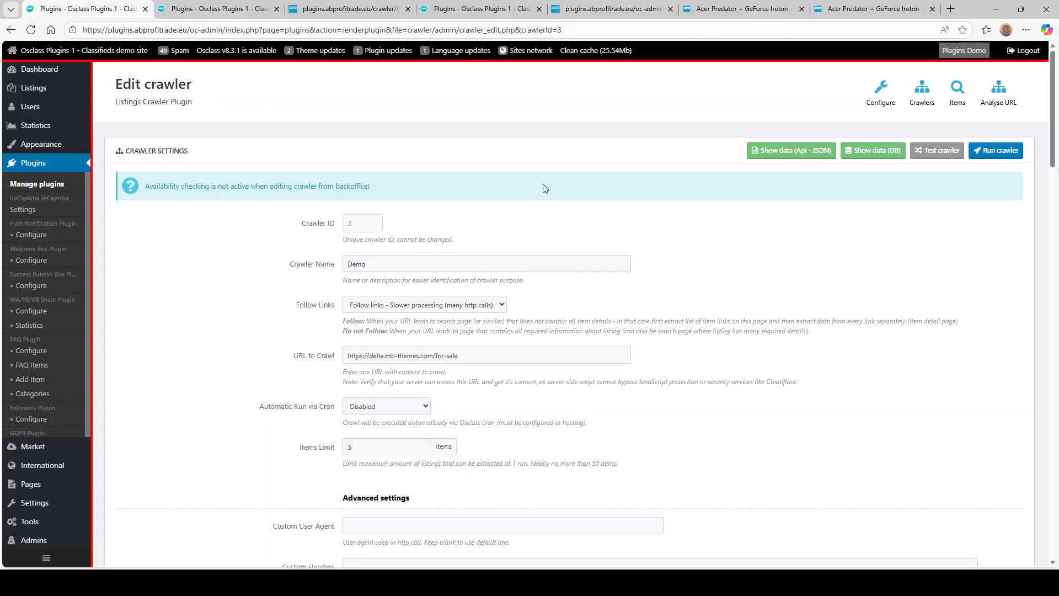
pyautogui.click(951, 90)
pyautogui.click(898, 93)
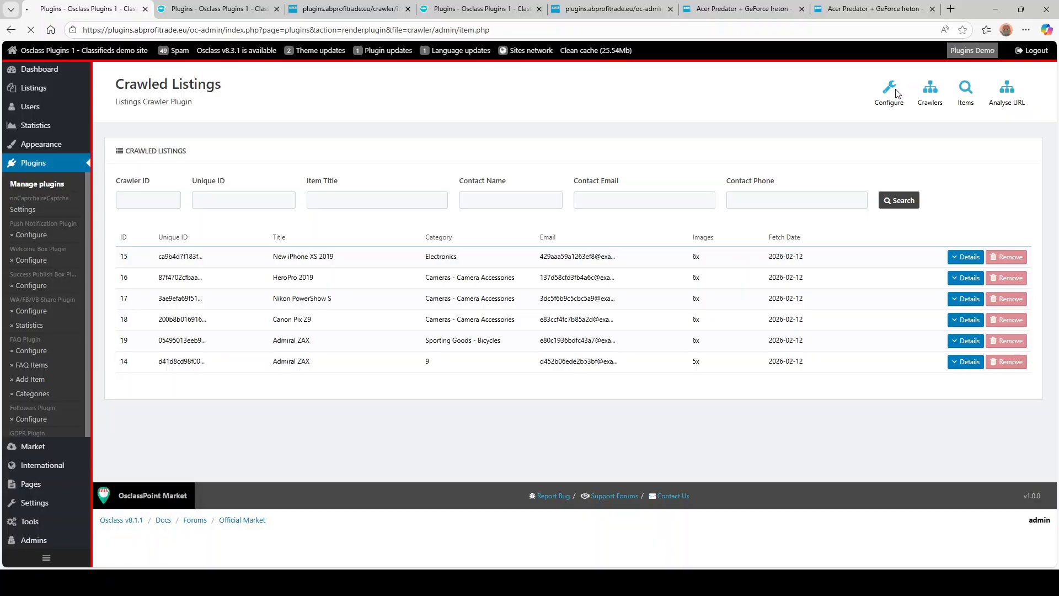
pyautogui.click(928, 90)
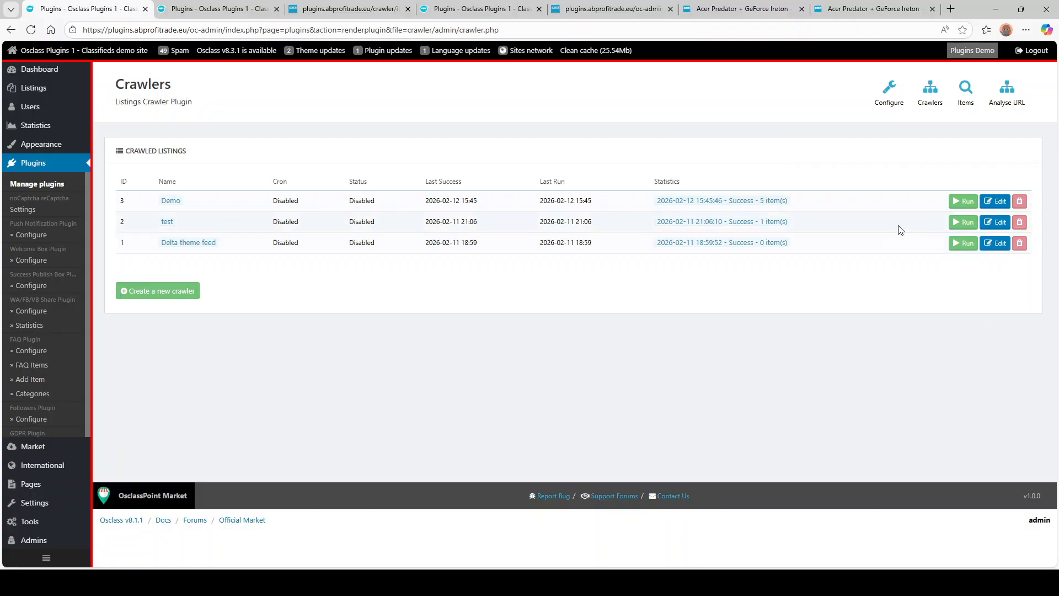
pyautogui.click(965, 90)
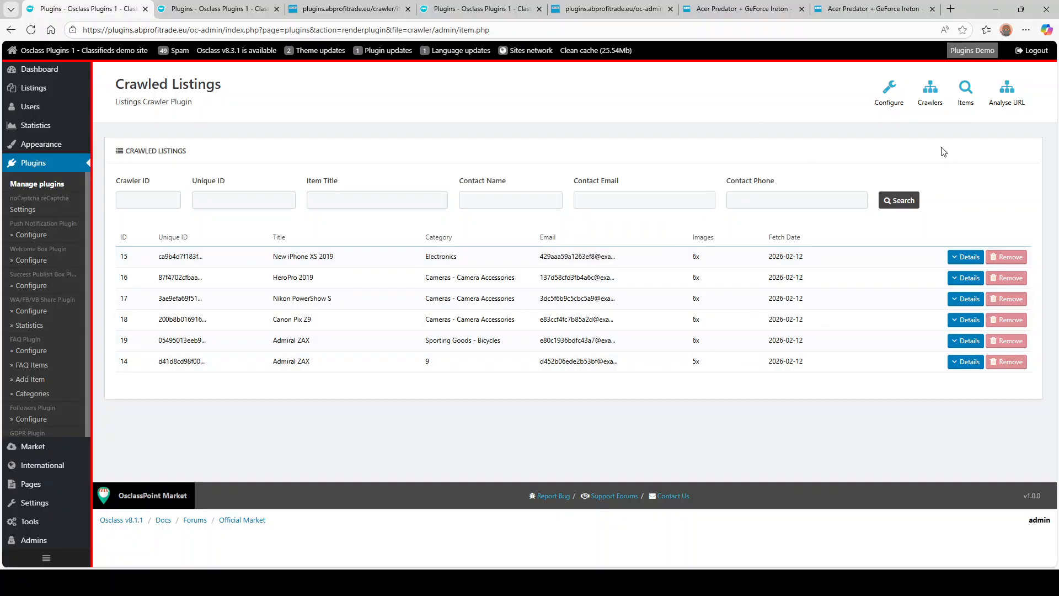
pyautogui.click(930, 93)
pyautogui.click(1007, 88)
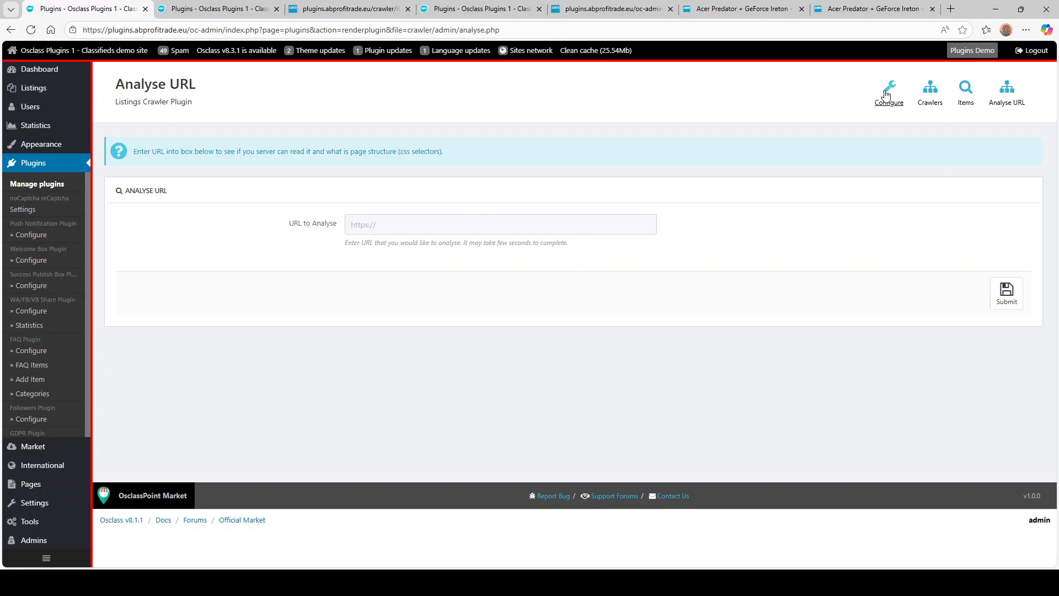
pyautogui.click(926, 91)
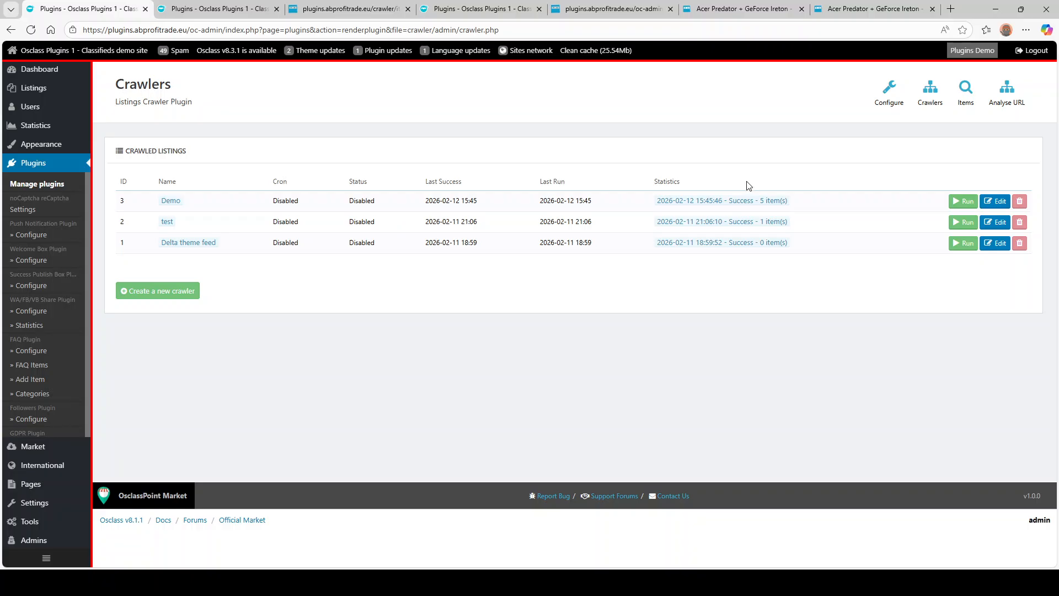